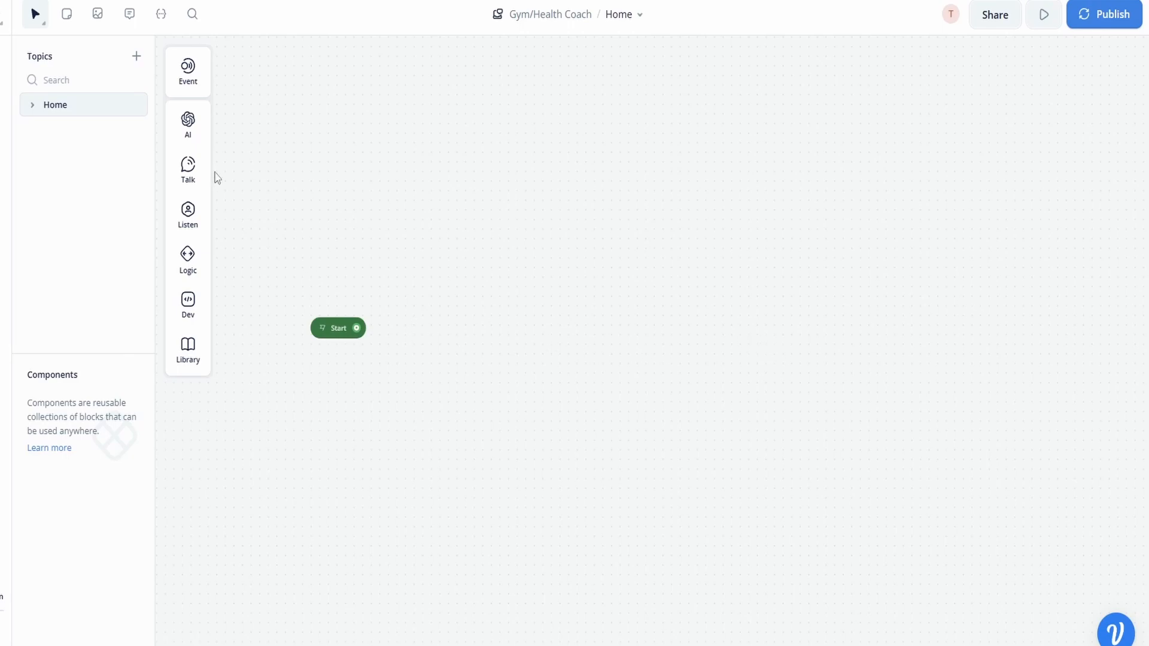
Create a block near Start with the texts "Hey, welcome to Blitz Fitness" and "I am your personal fitness coach, how can I help you today?"
mouse_move(185, 174)
drag(251, 167, 511, 275)
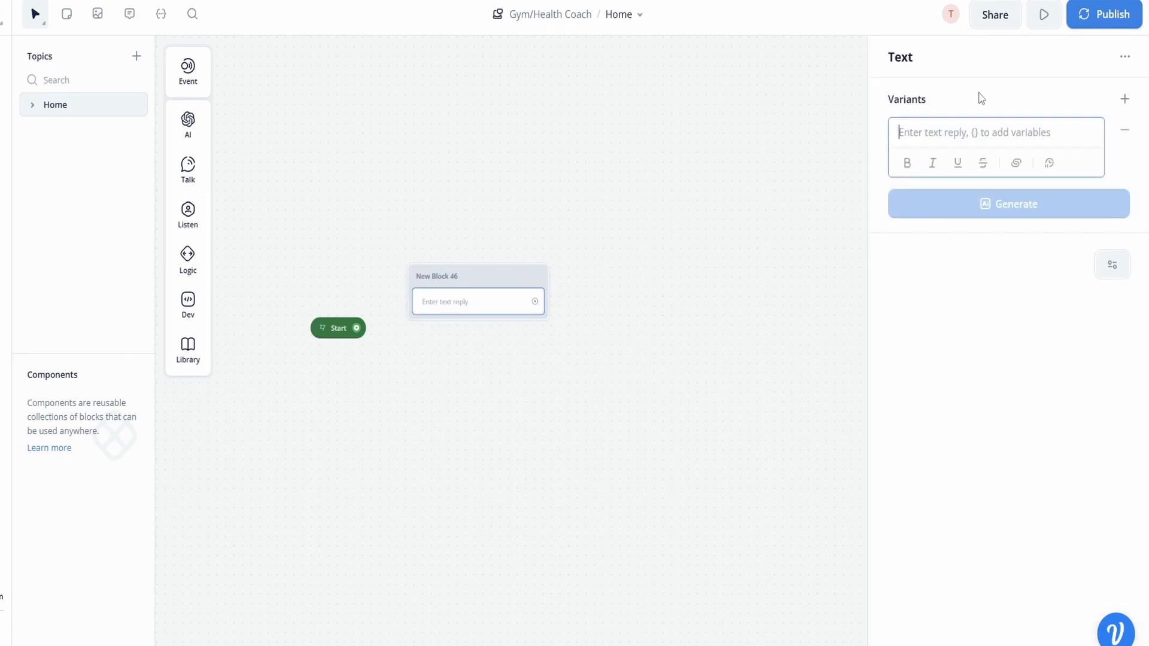
text(Hey, welcome to Blitz Fitness)
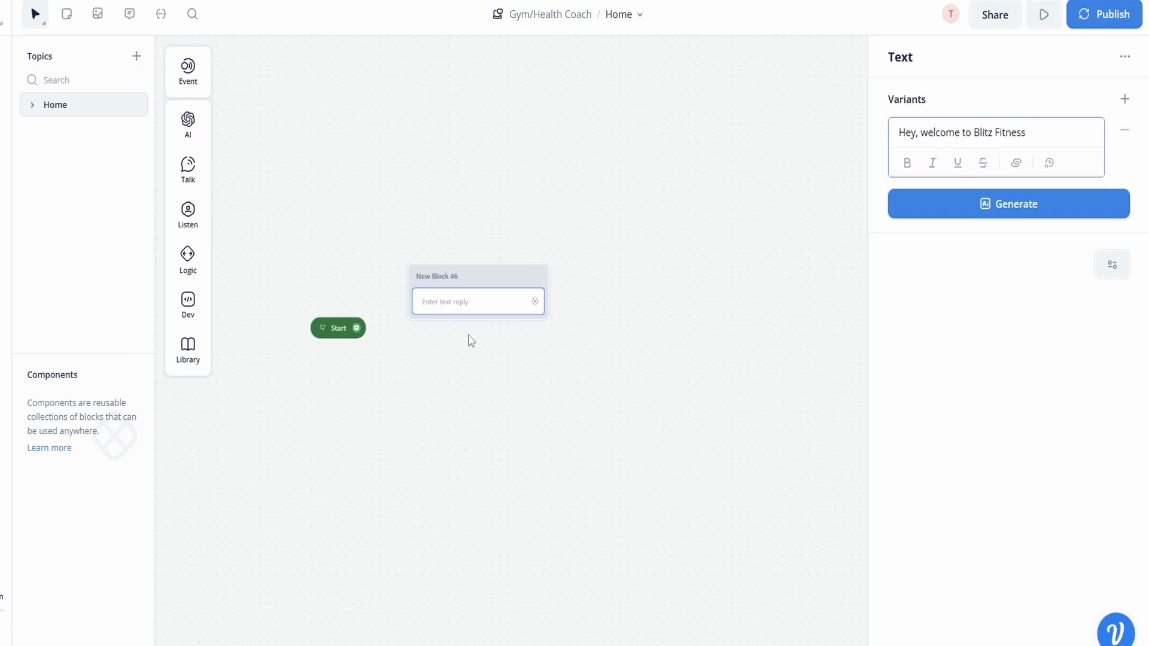
click(494, 315)
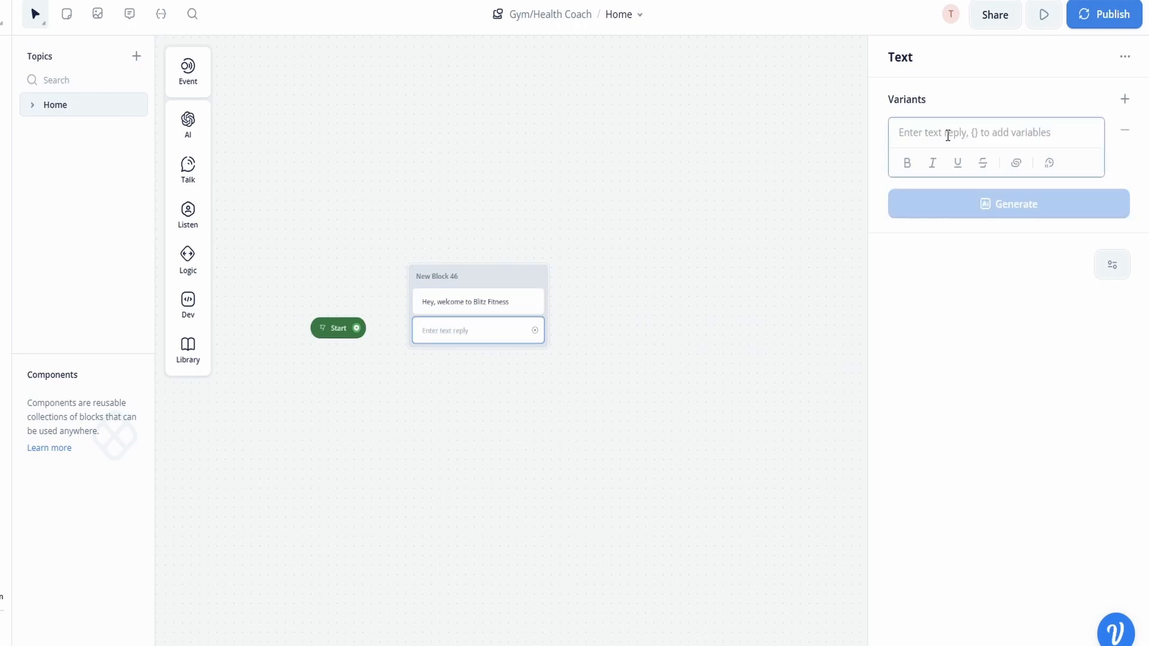
text(I am your personal fitness coach, how can I help you today?)
click(367, 213)
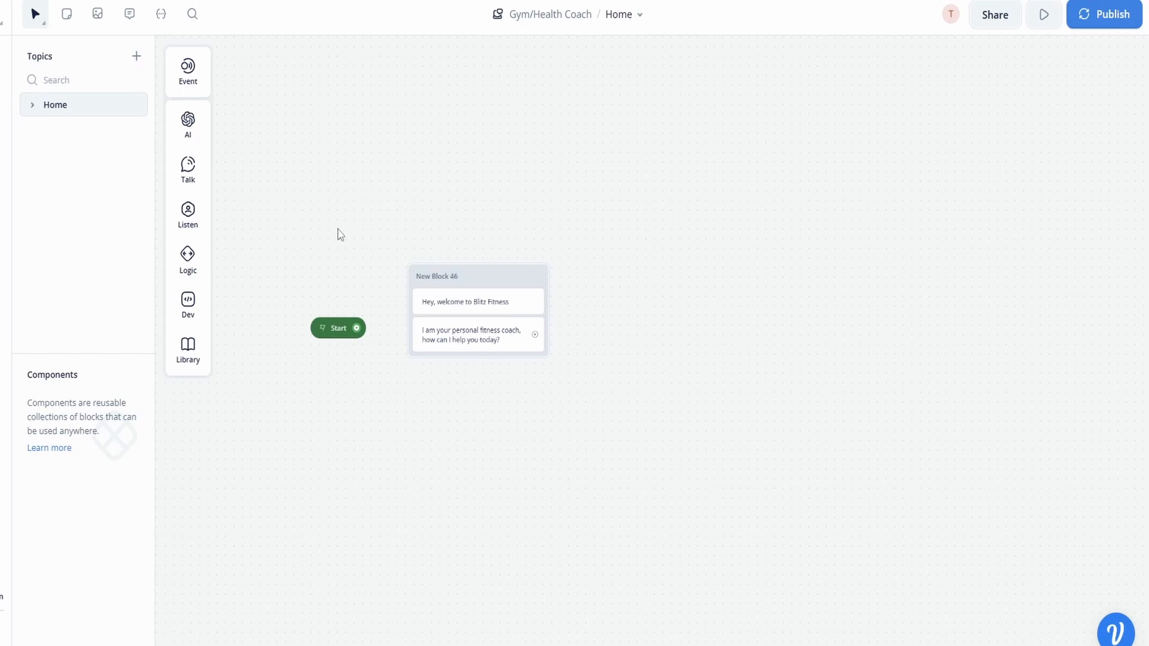
Add a Buttons step labelled "Workout plan" and "Nutrition plan" below the greeting texts, and connect Start to the greeting block
mouse_move(199, 225)
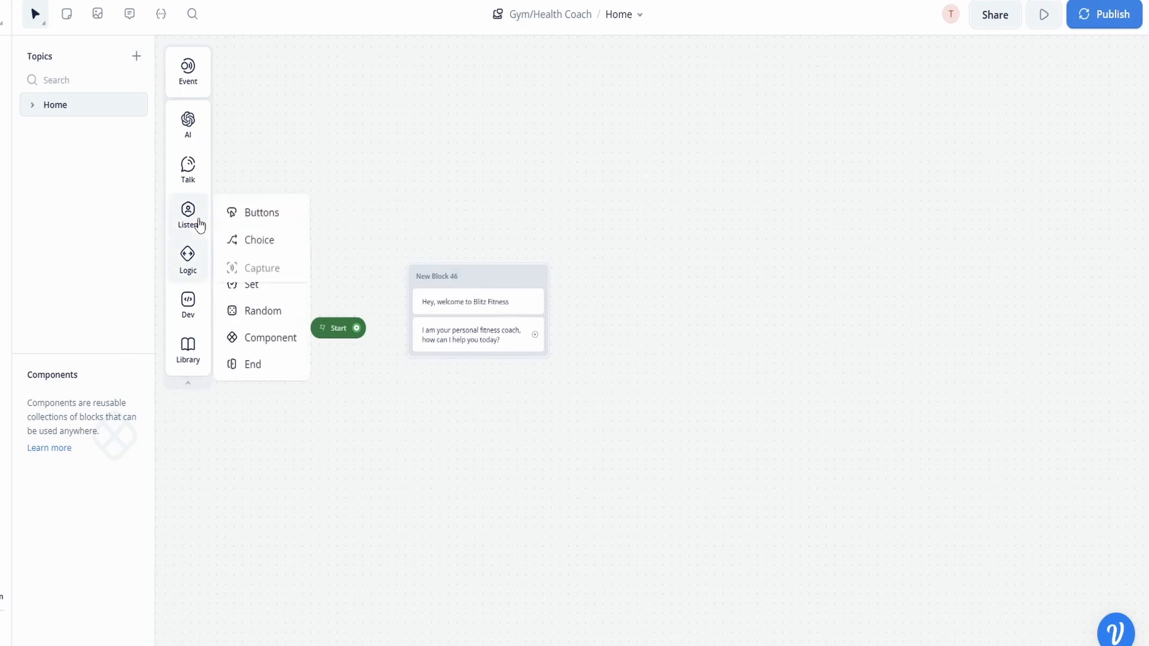
drag(264, 218, 479, 369)
click(499, 473)
click(467, 377)
click(973, 128)
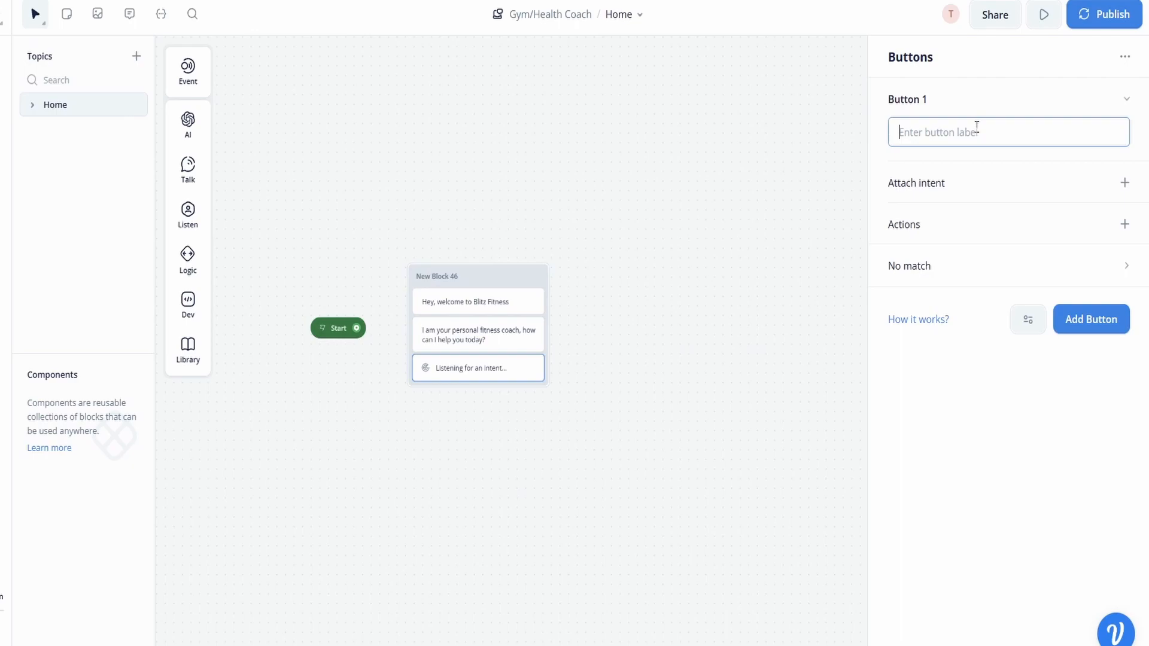
text(Workout plan)
click(922, 443)
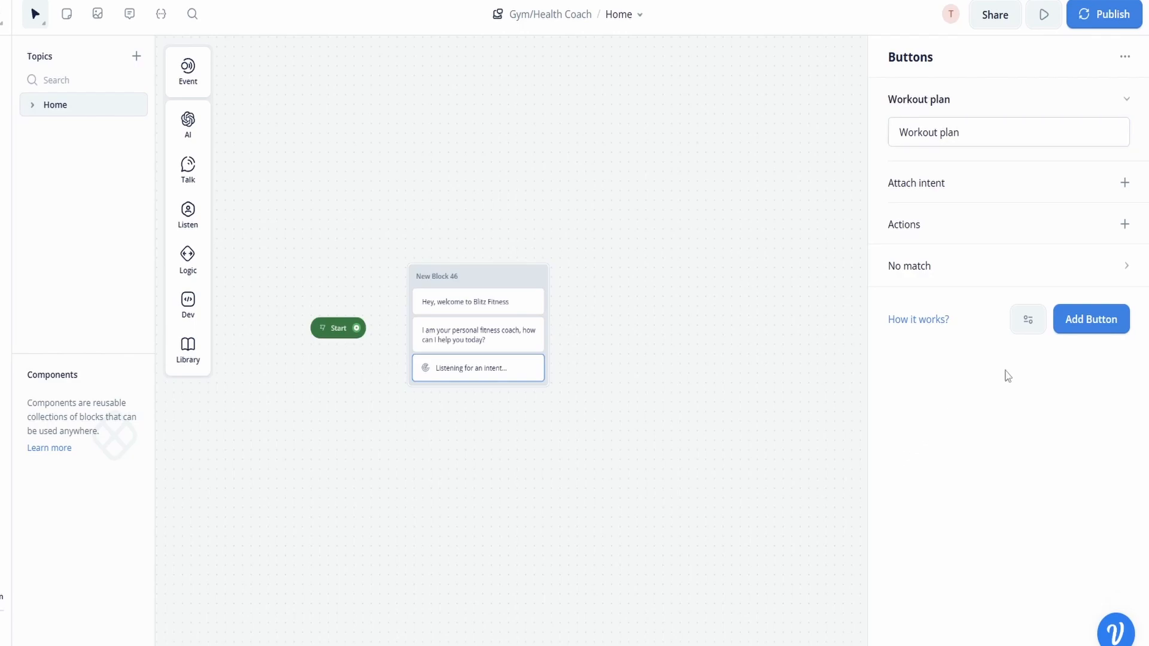
click(1095, 323)
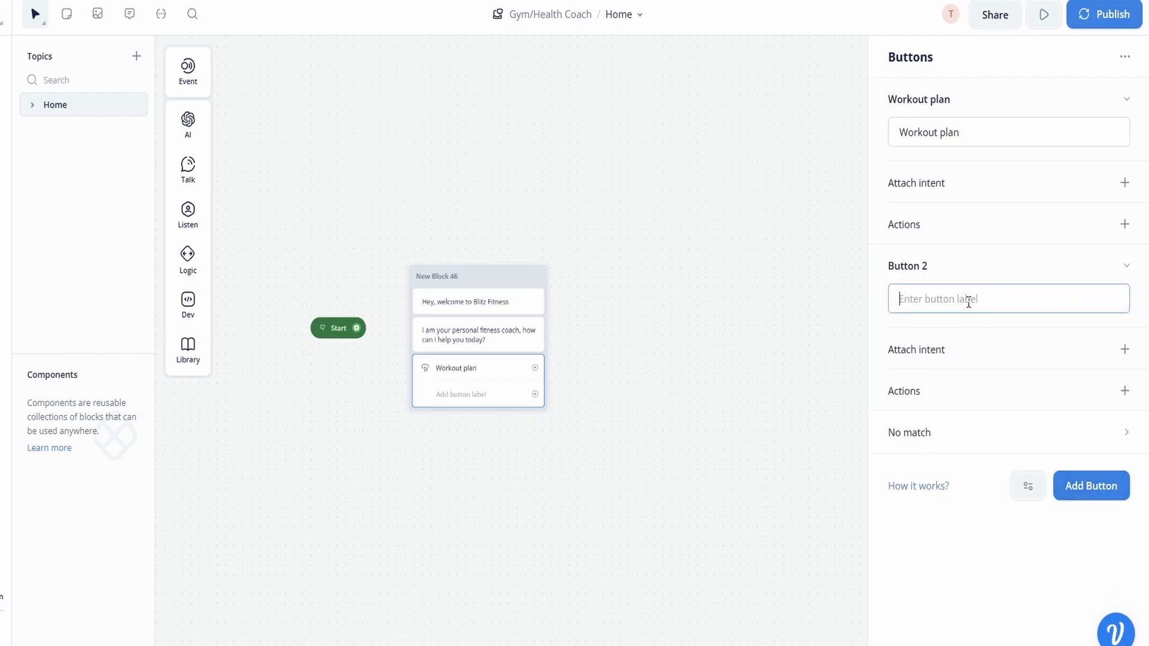
text(Nutrition plan)
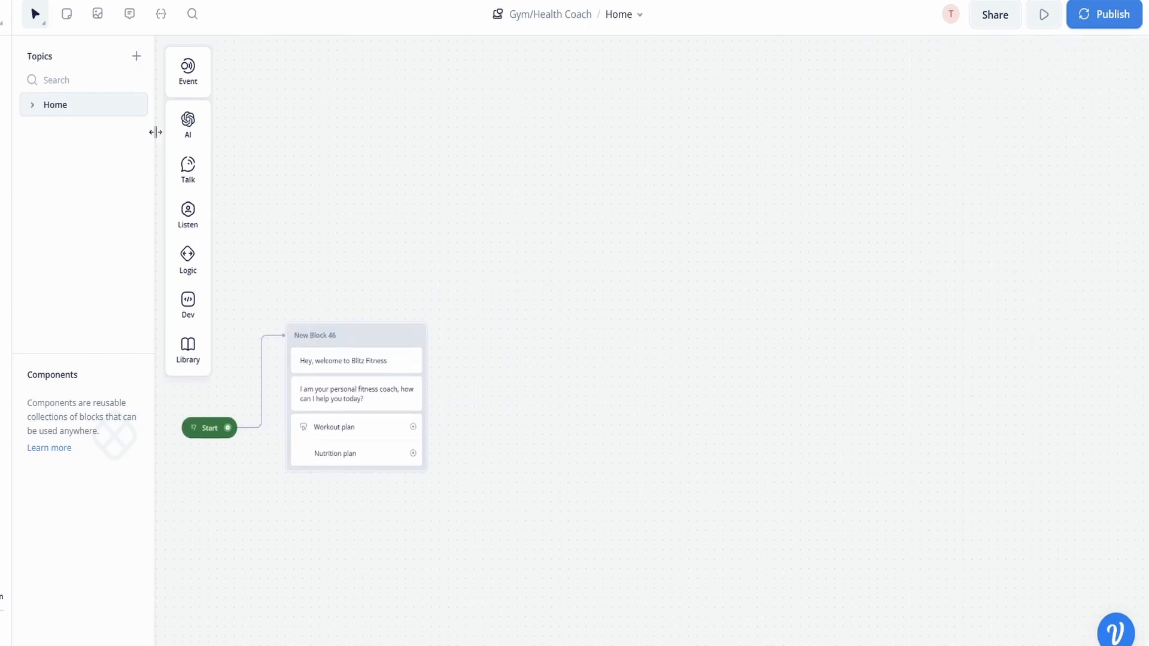
Create a new text block beside the greeting block and connect the Workout plan button to it
mouse_move(201, 177)
drag(222, 174, 560, 267)
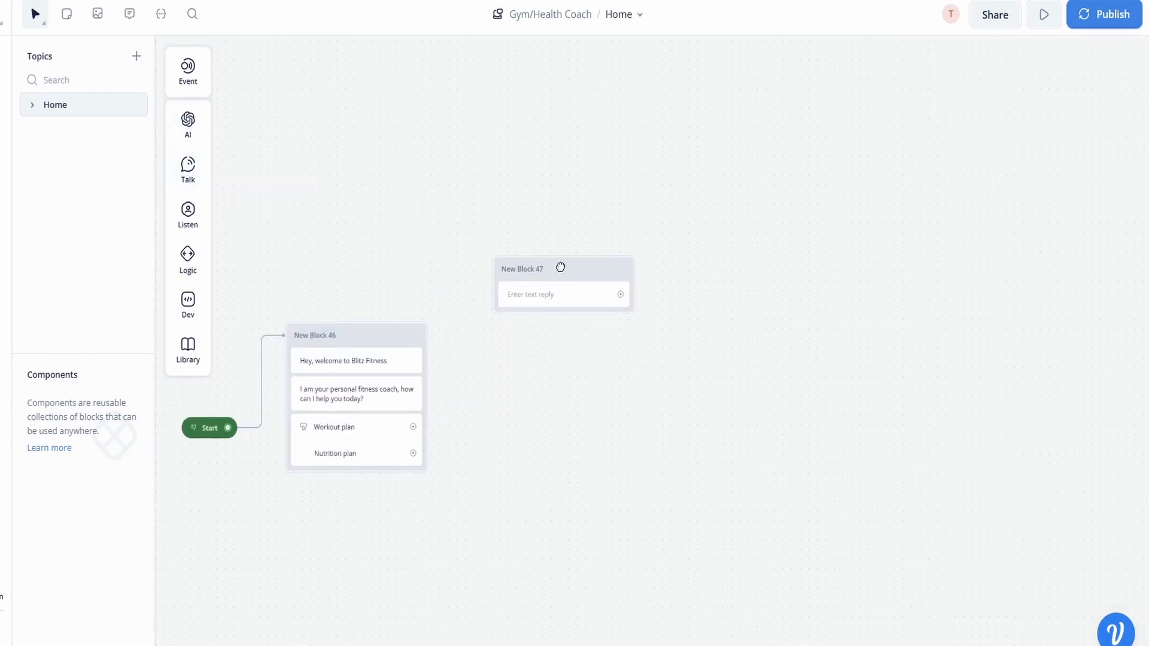
drag(413, 426, 510, 273)
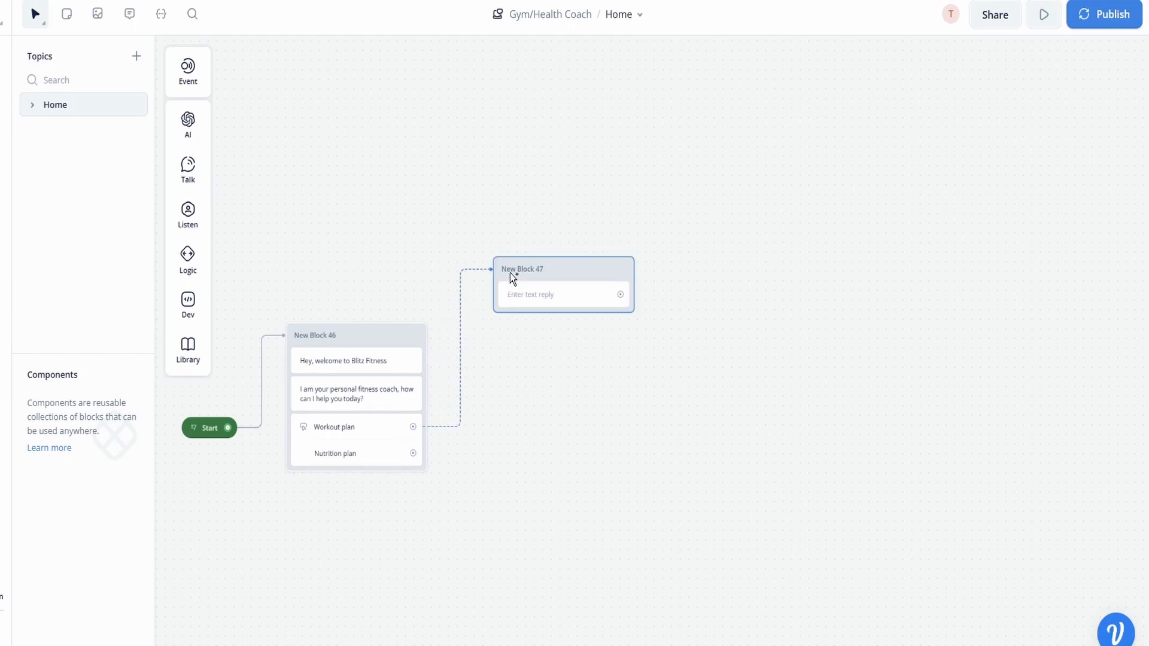
Set the workout block's text to "Great, I can help create you a plan" and add a second text below it, "What is your name?"
click(546, 298)
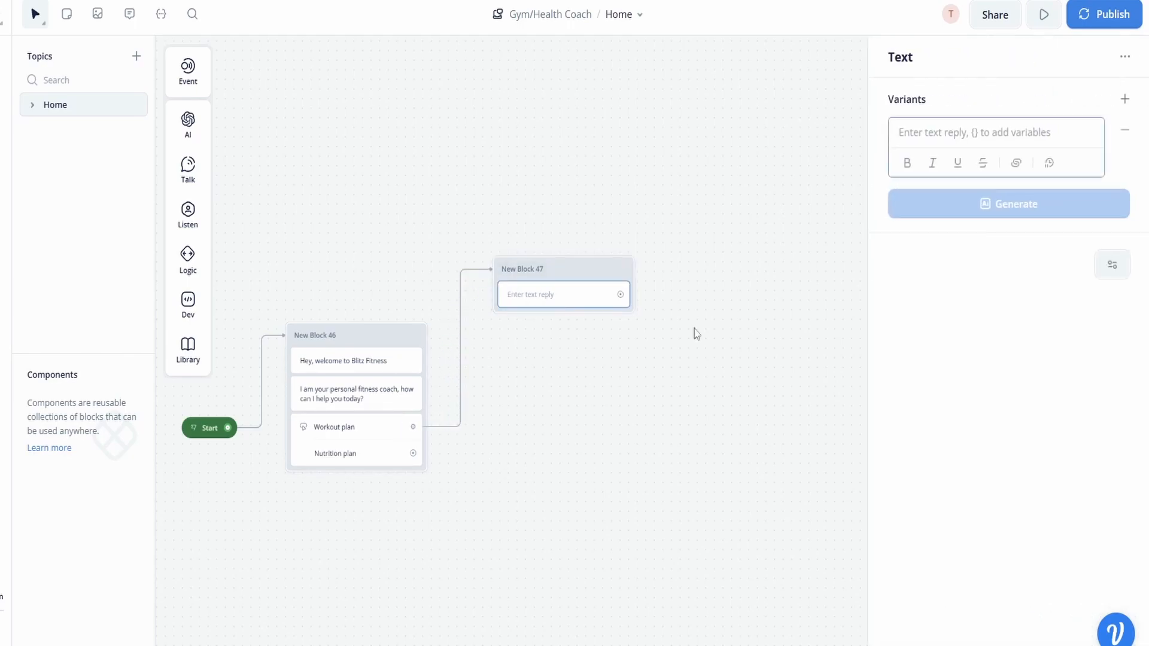
text(Great, )
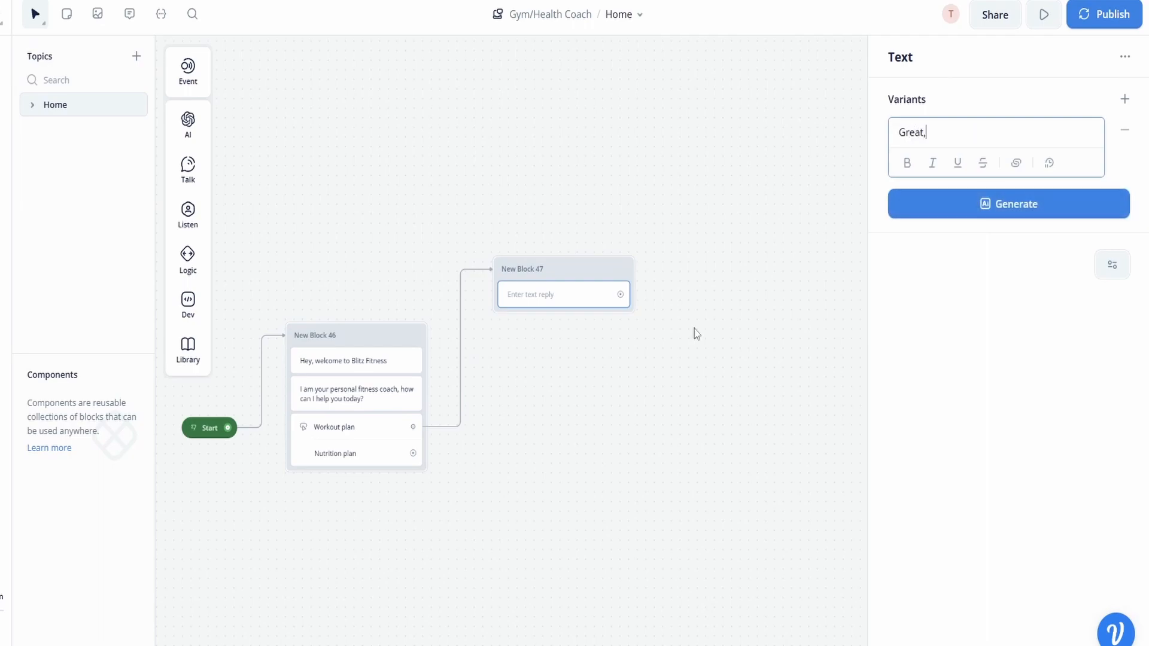
text(I)
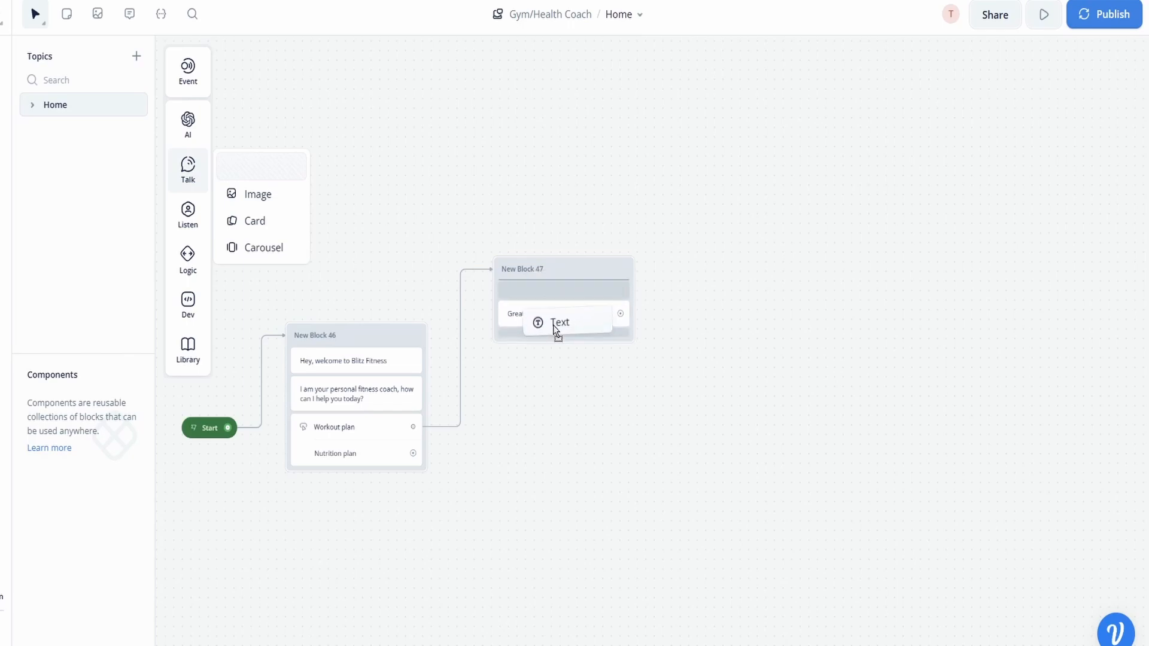
drag(556, 331, 556, 326)
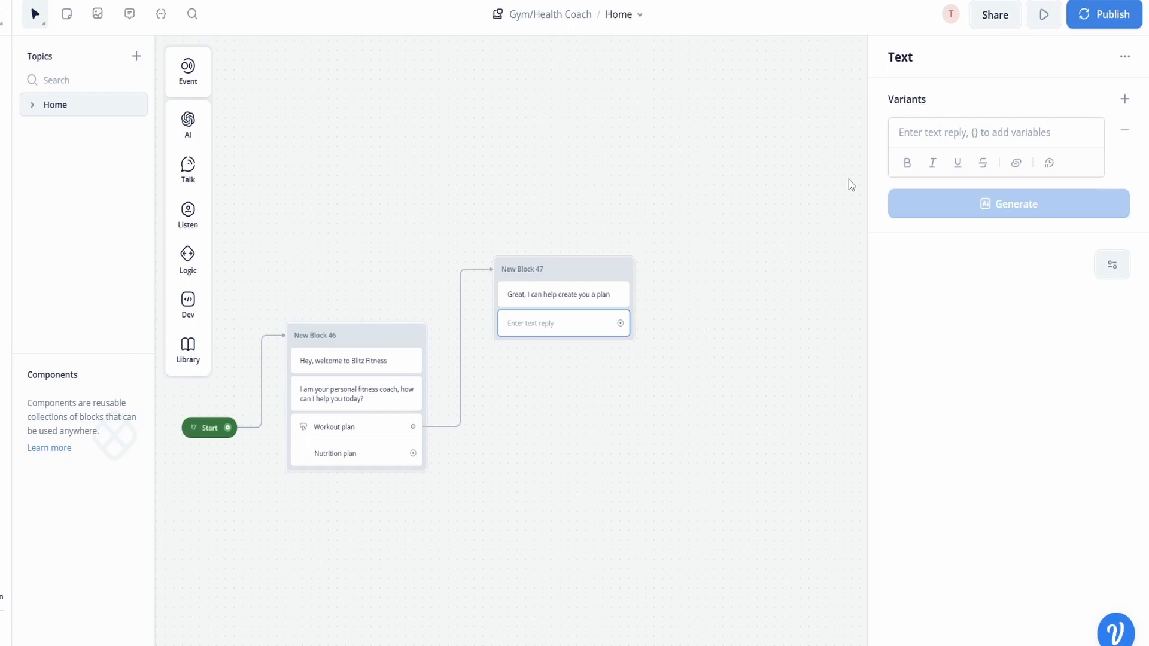
click(920, 146)
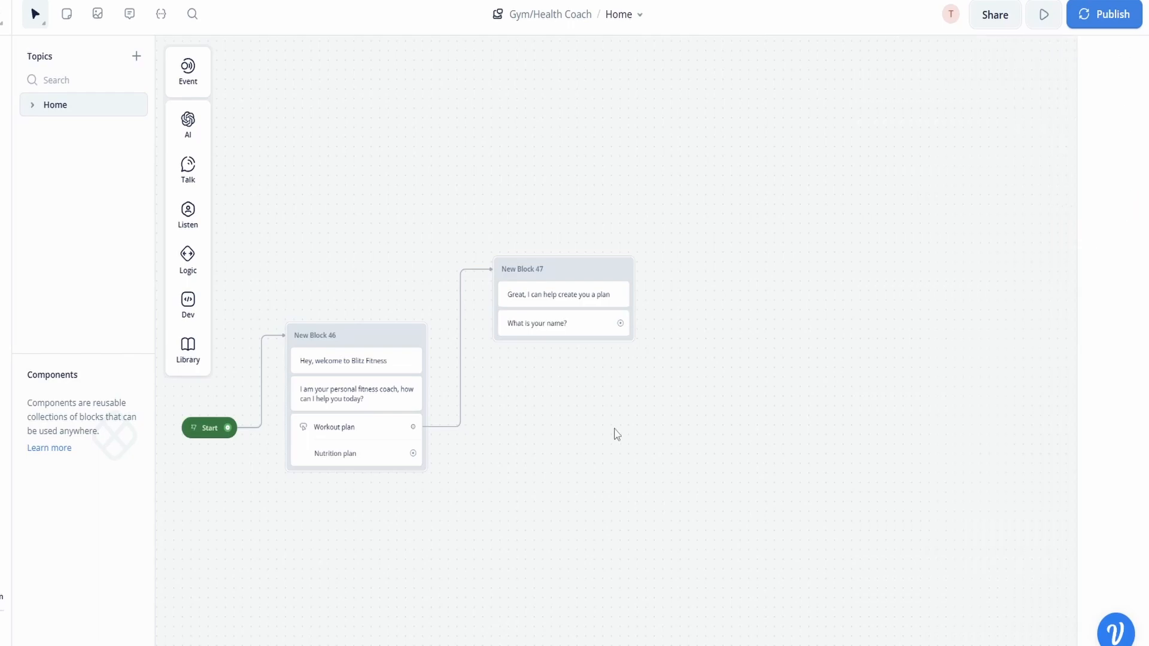
Add a Capture step below the name question that stores the entire user reply in a new variable, user_name
mouse_move(191, 226)
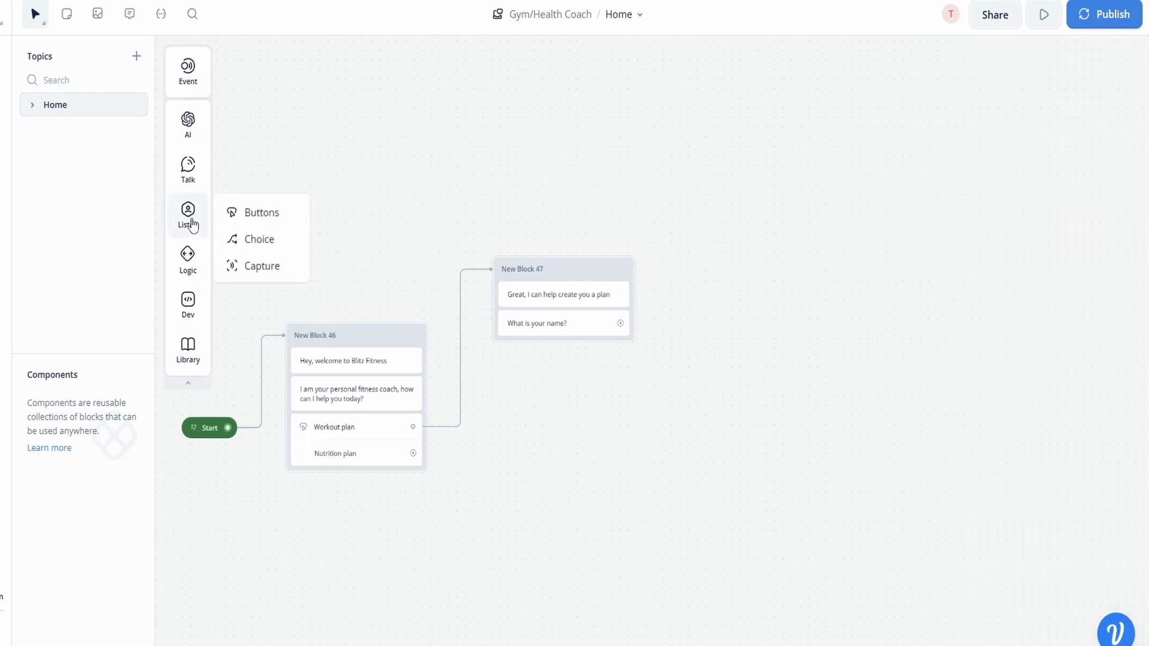
drag(293, 273, 565, 358)
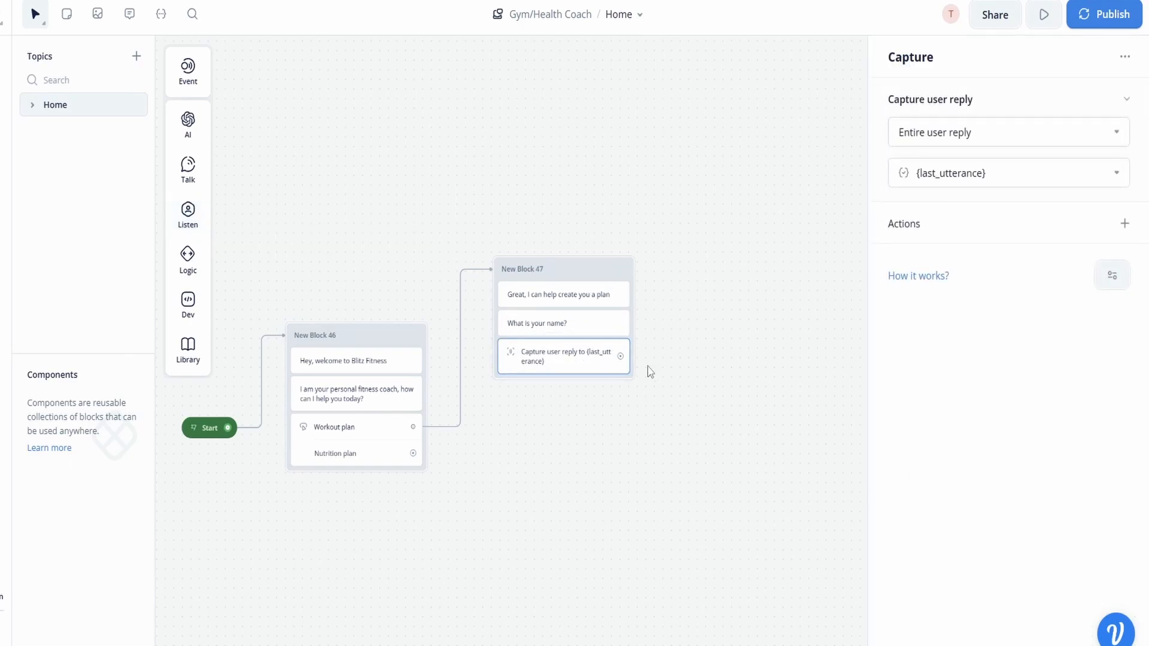
click(964, 173)
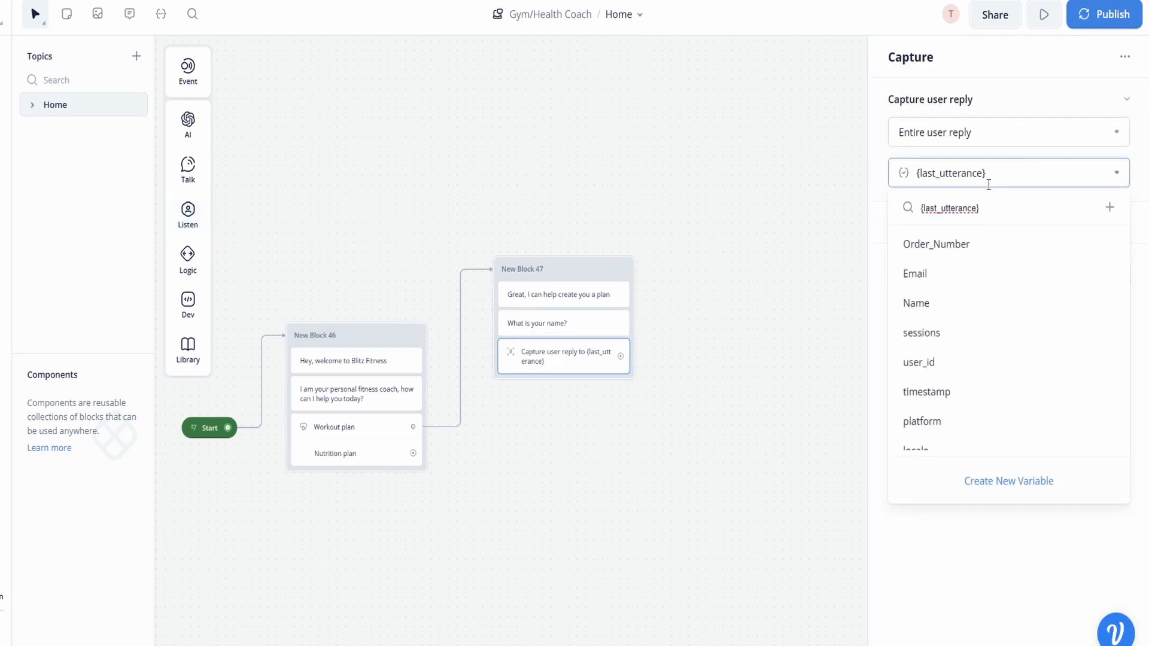
click(996, 485)
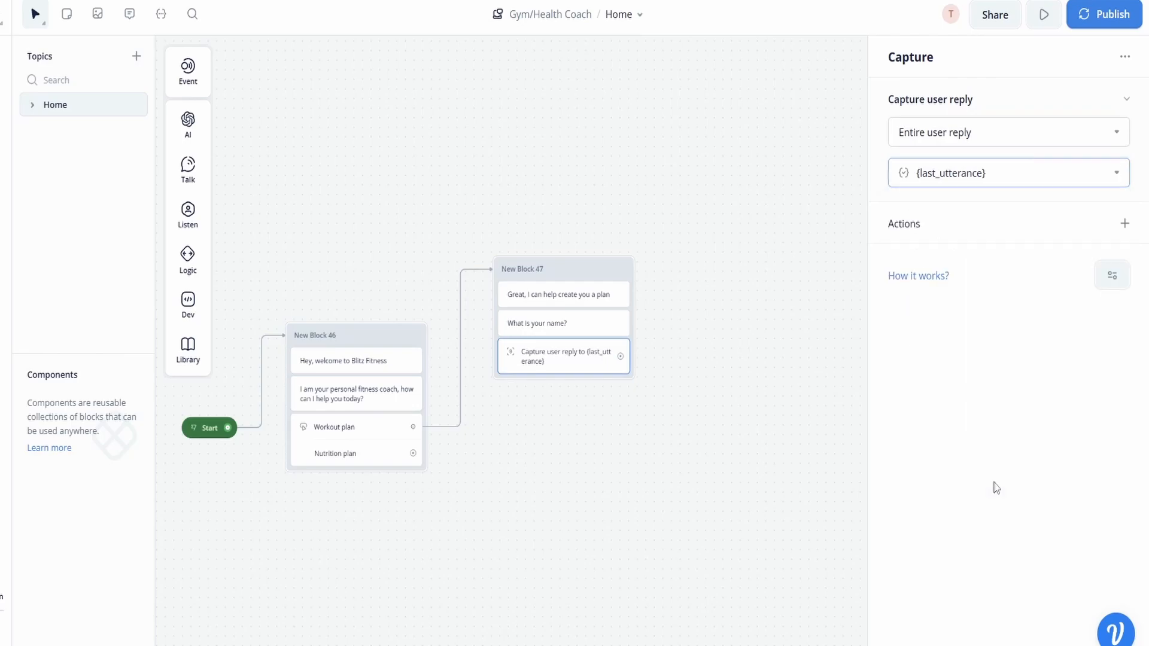
click(911, 173)
click(993, 480)
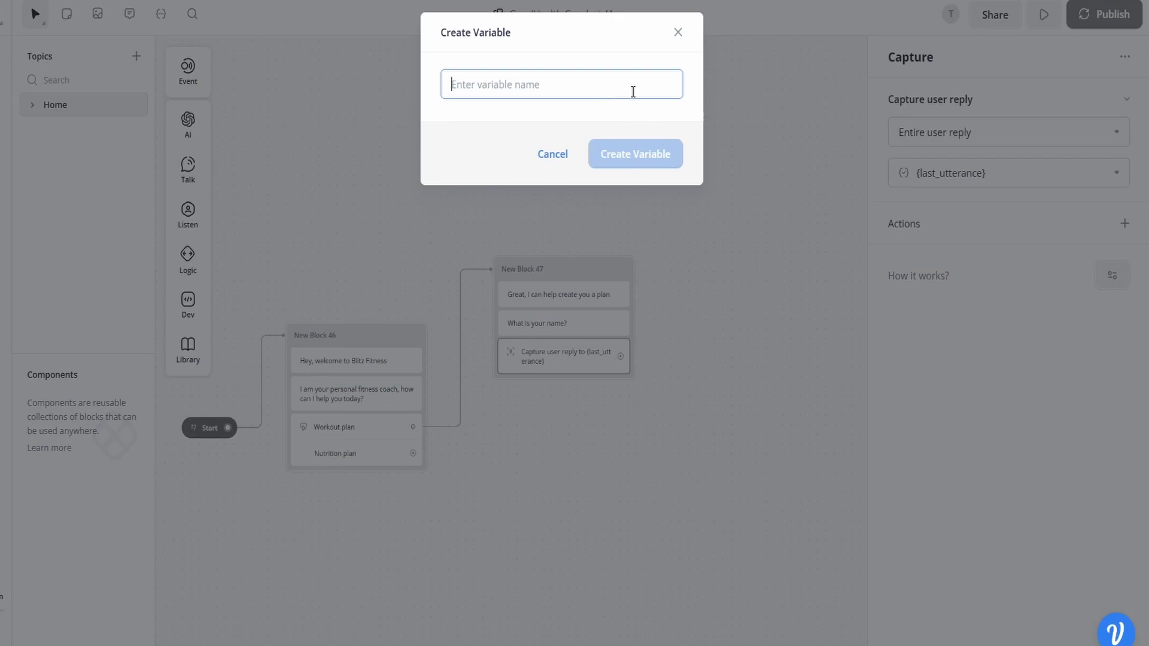
text(user_)
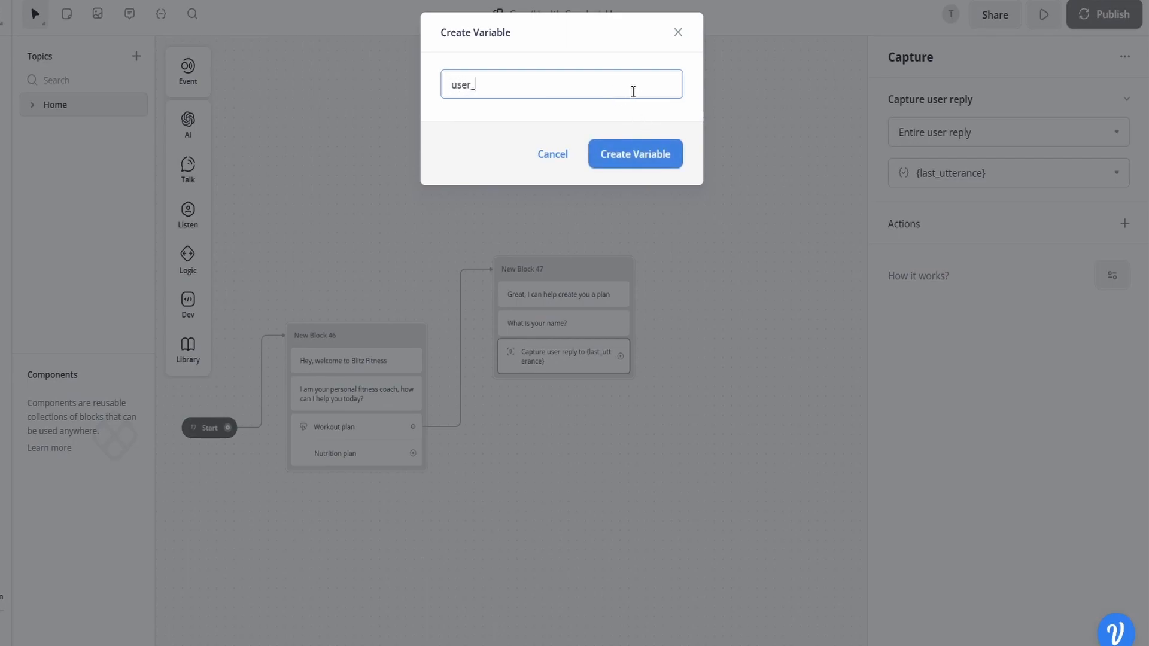
text(name)
click(638, 159)
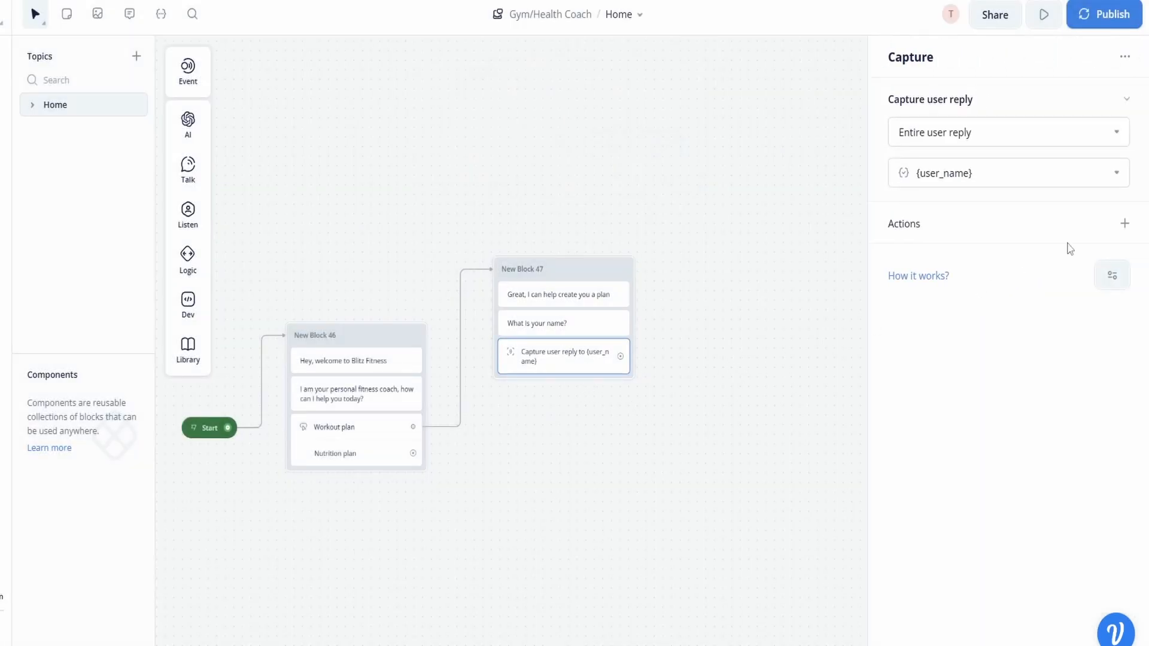
Add a Set variable action to the name capture that applies the value user_name to the Name variable
click(1123, 223)
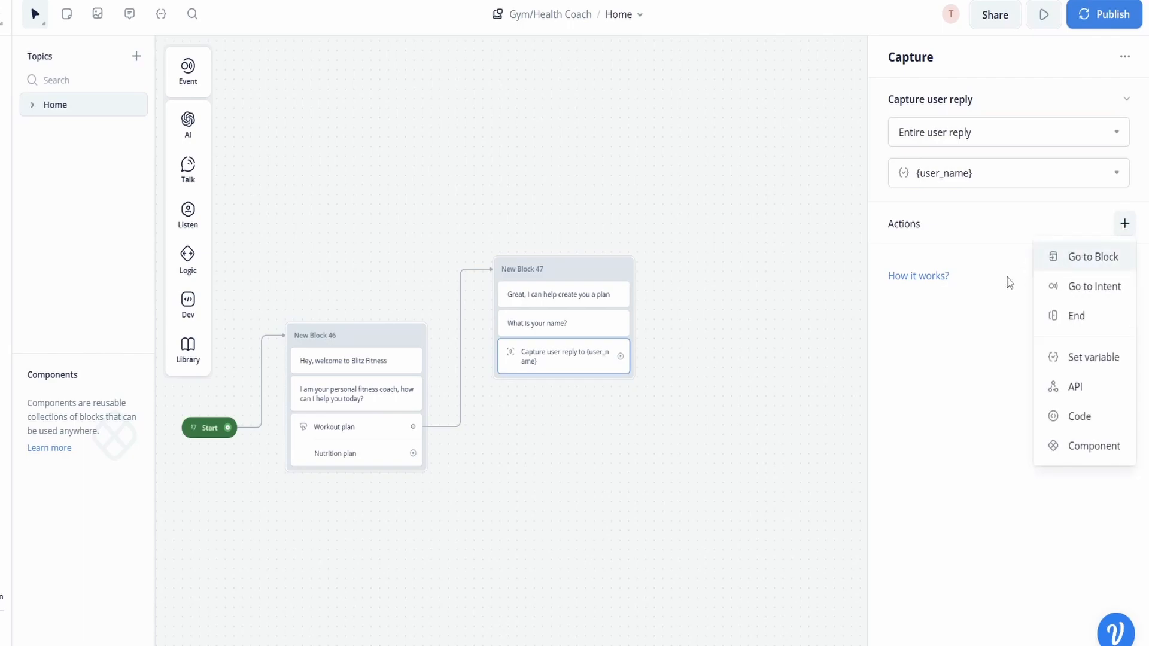
click(1082, 357)
click(1029, 132)
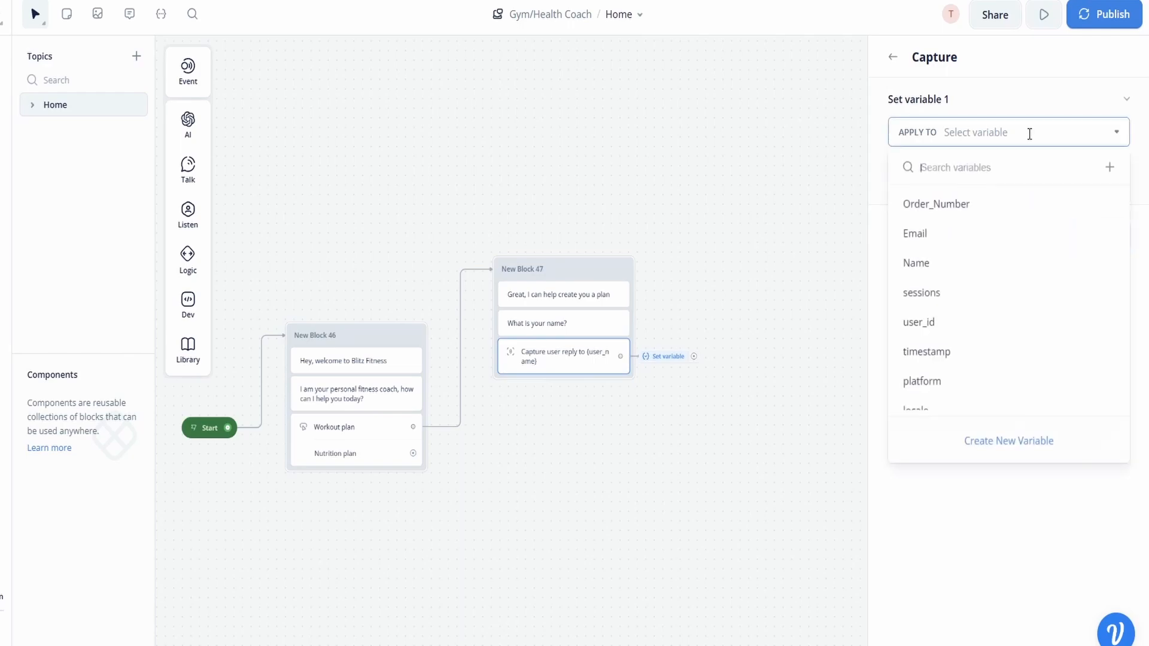
click(1009, 262)
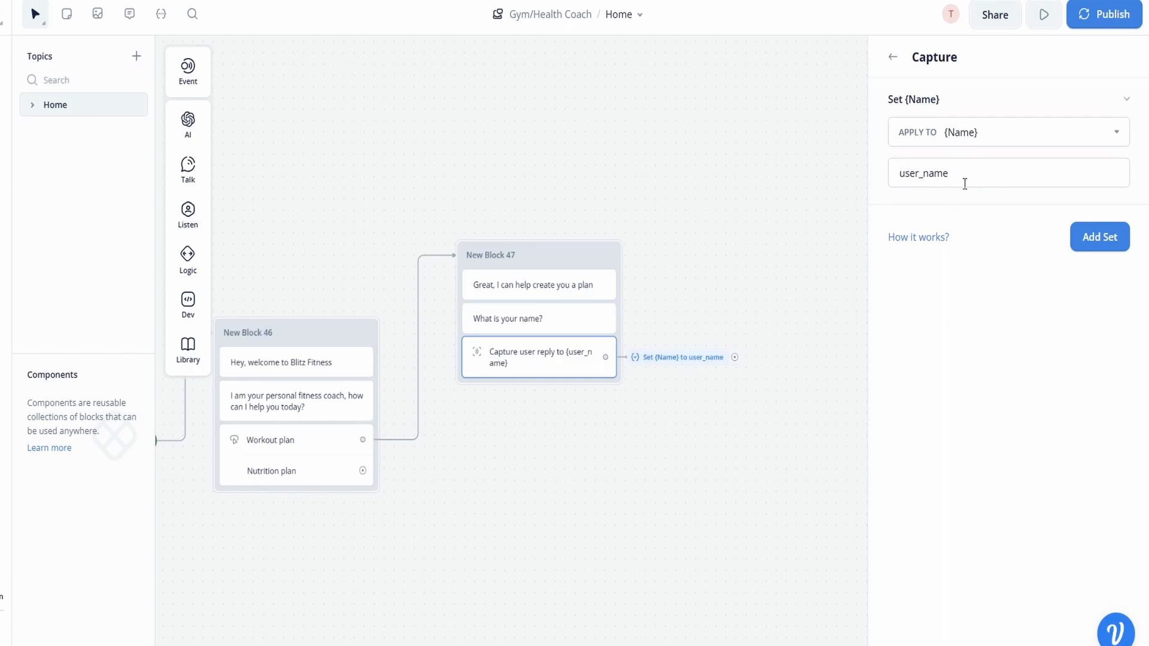
click(620, 406)
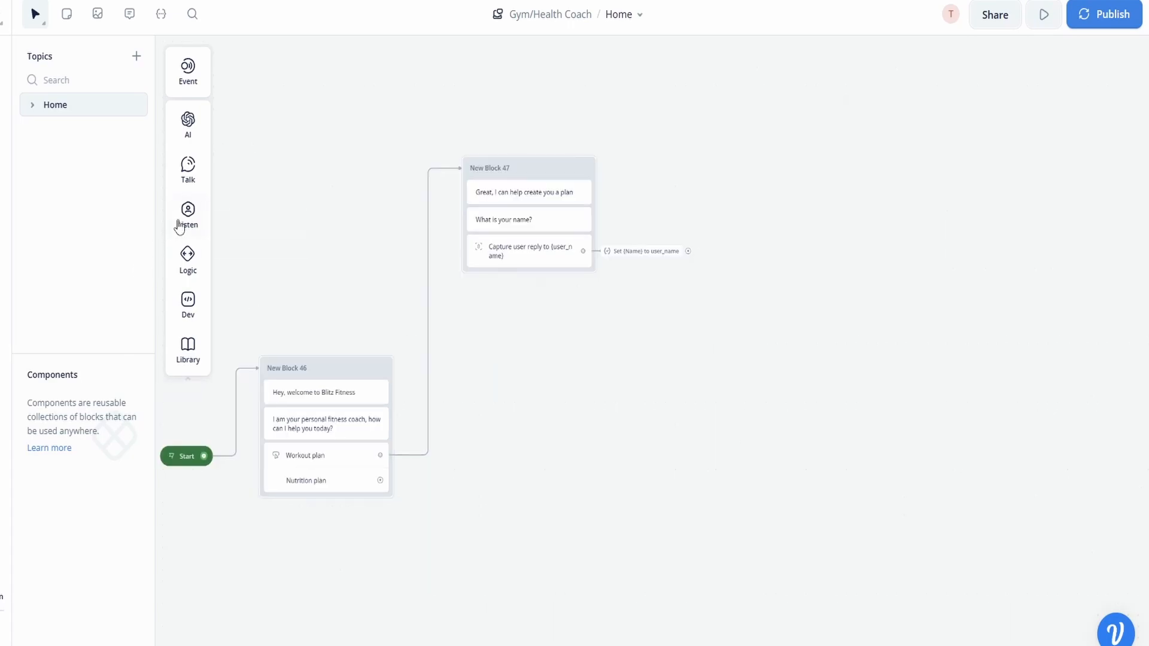
Create a text block asking "Could I also get your email to forward you the workout plan?" and connect the Set variable action to it
mouse_move(186, 188)
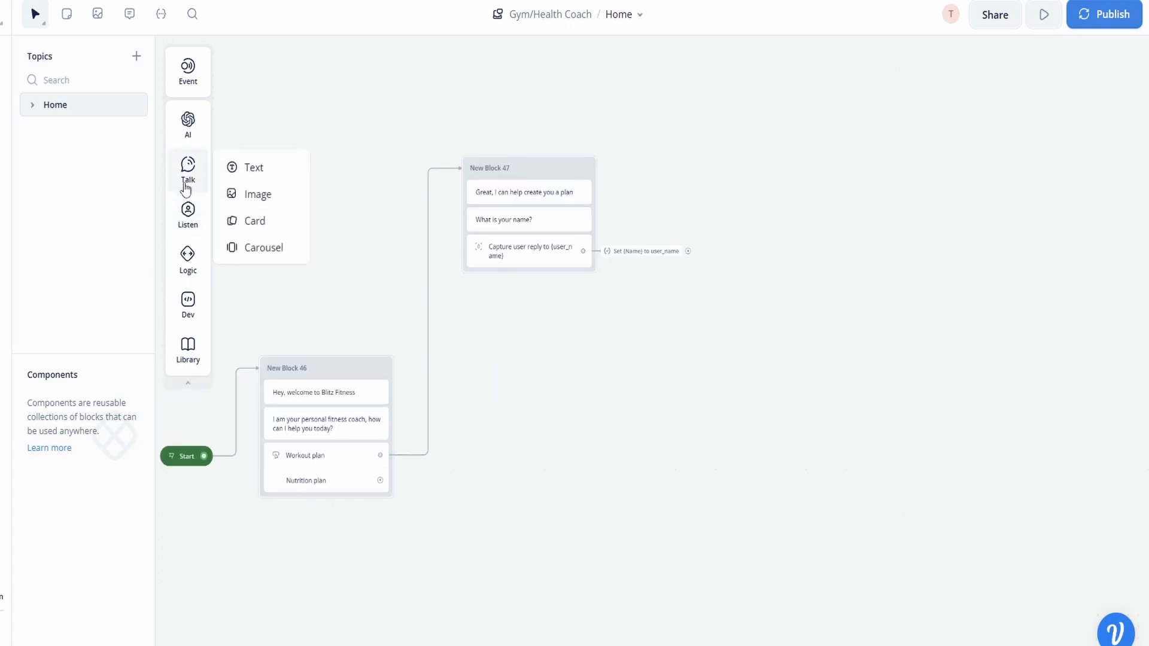
drag(233, 167, 516, 364)
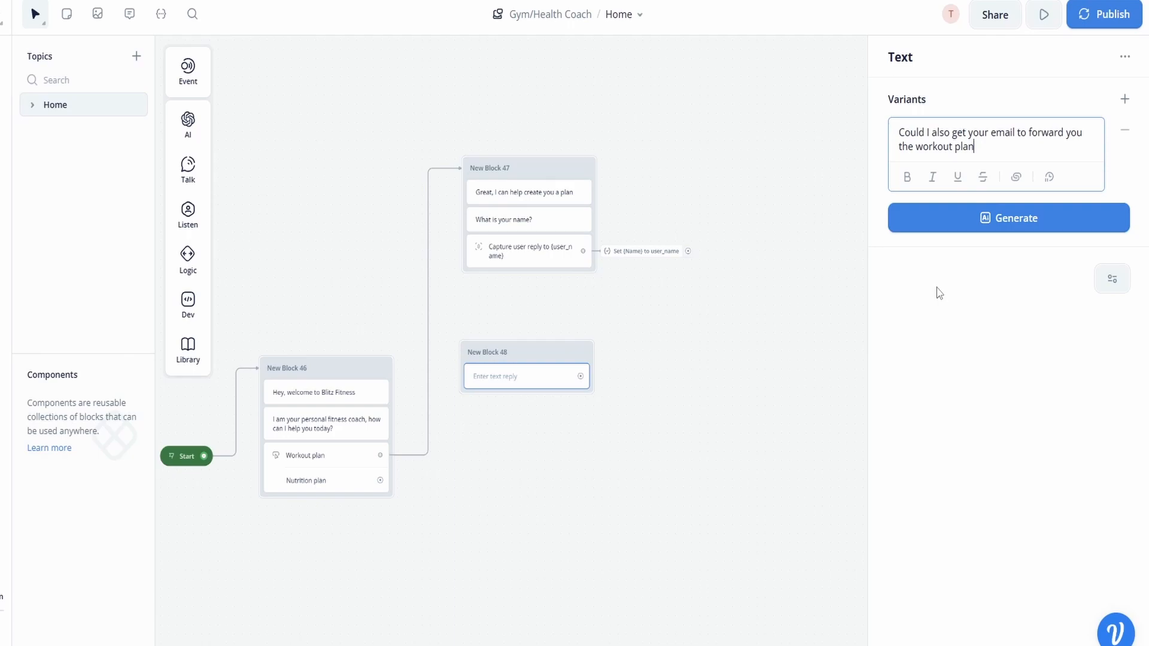
text(?)
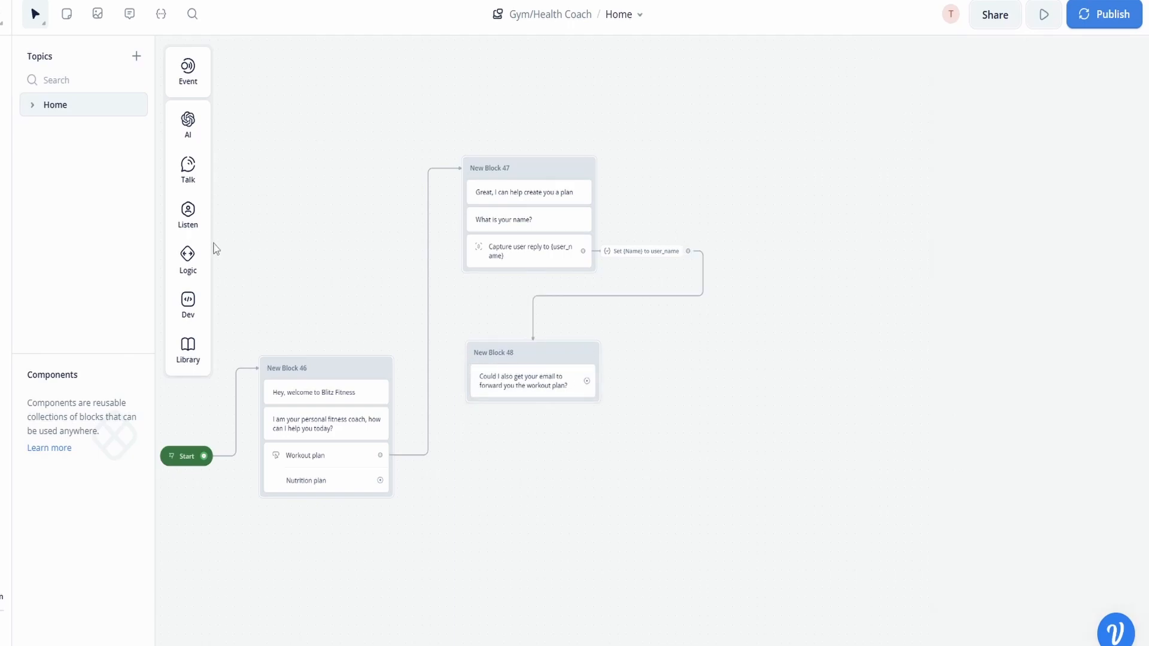
Add a Capture step below the email question that stores the entire user reply in a new variable, user_email
mouse_move(194, 232)
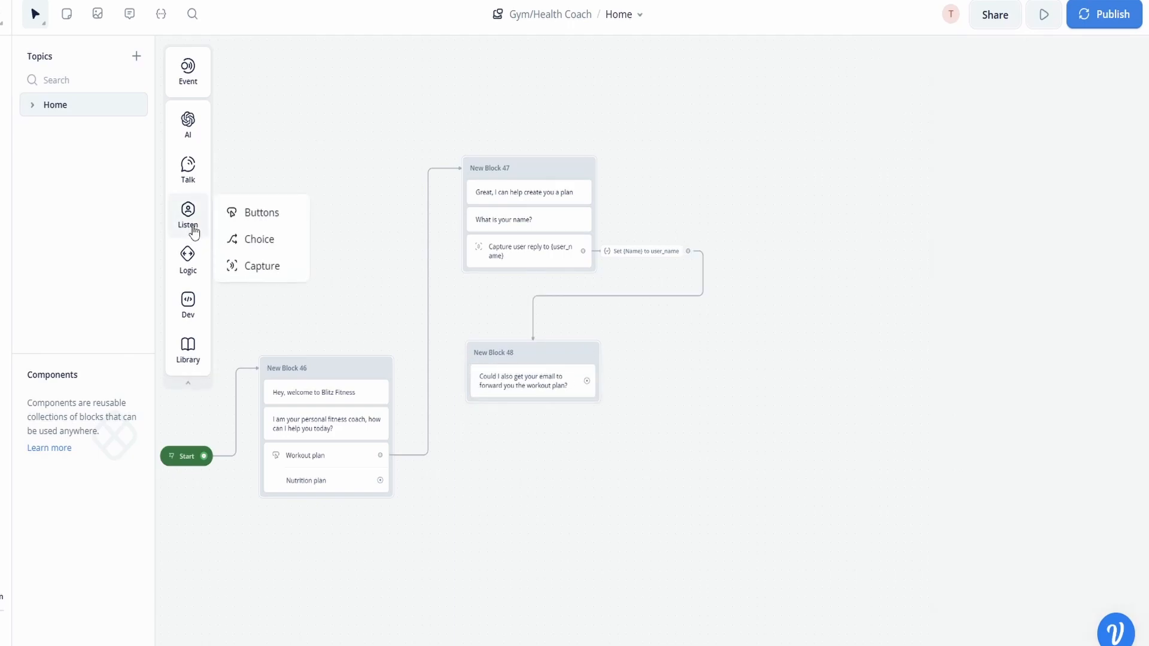
drag(277, 269, 545, 409)
click(986, 131)
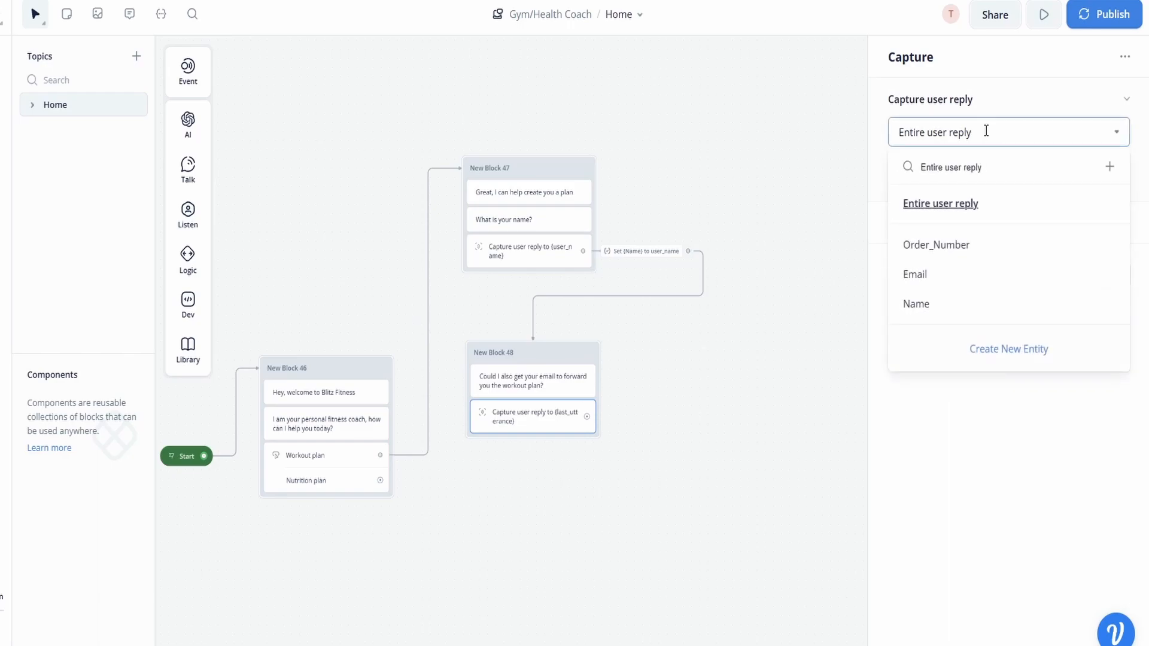
click(1039, 108)
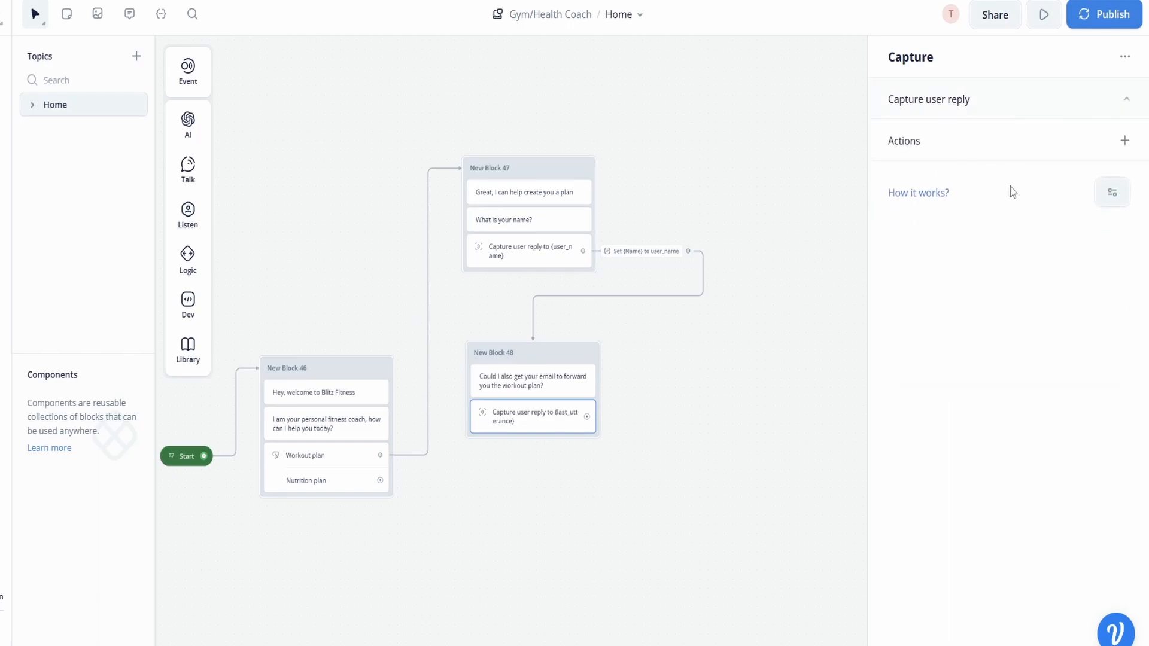
click(980, 103)
click(918, 173)
click(962, 172)
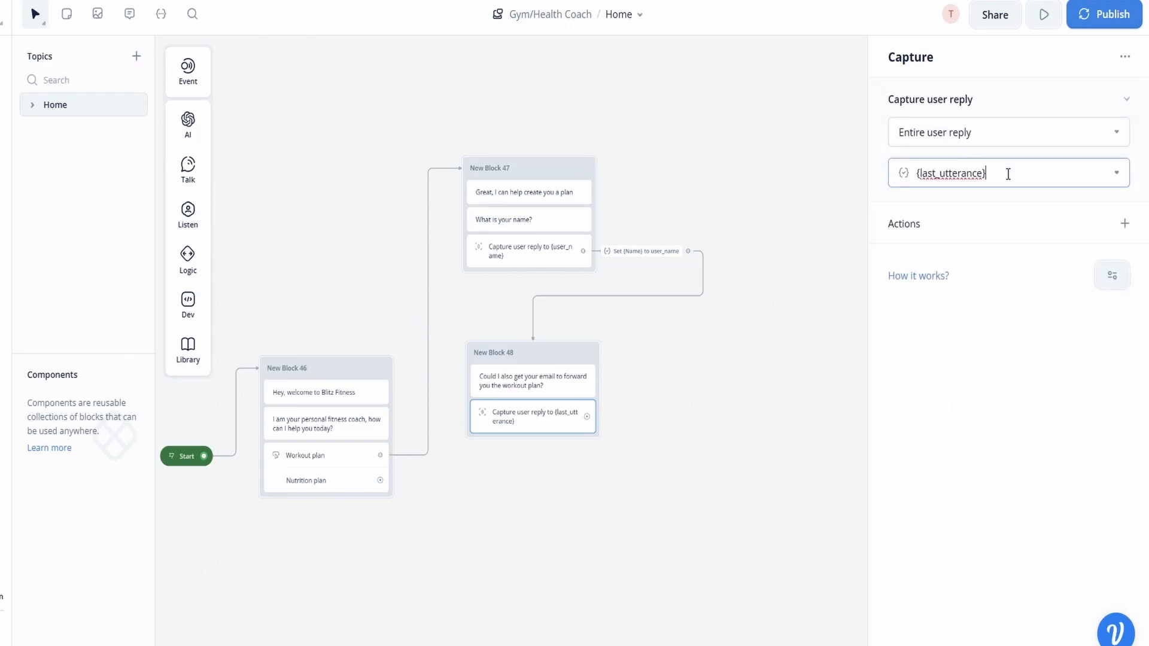
drag(1008, 174, 862, 173)
key(BackSpace)
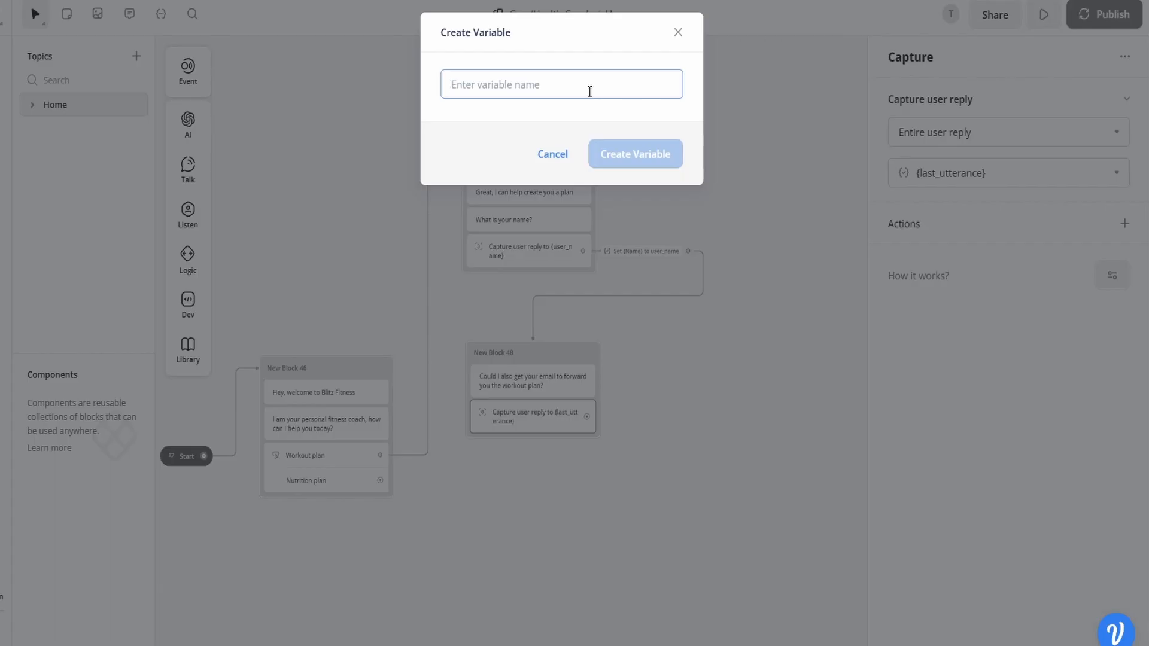
text(u)
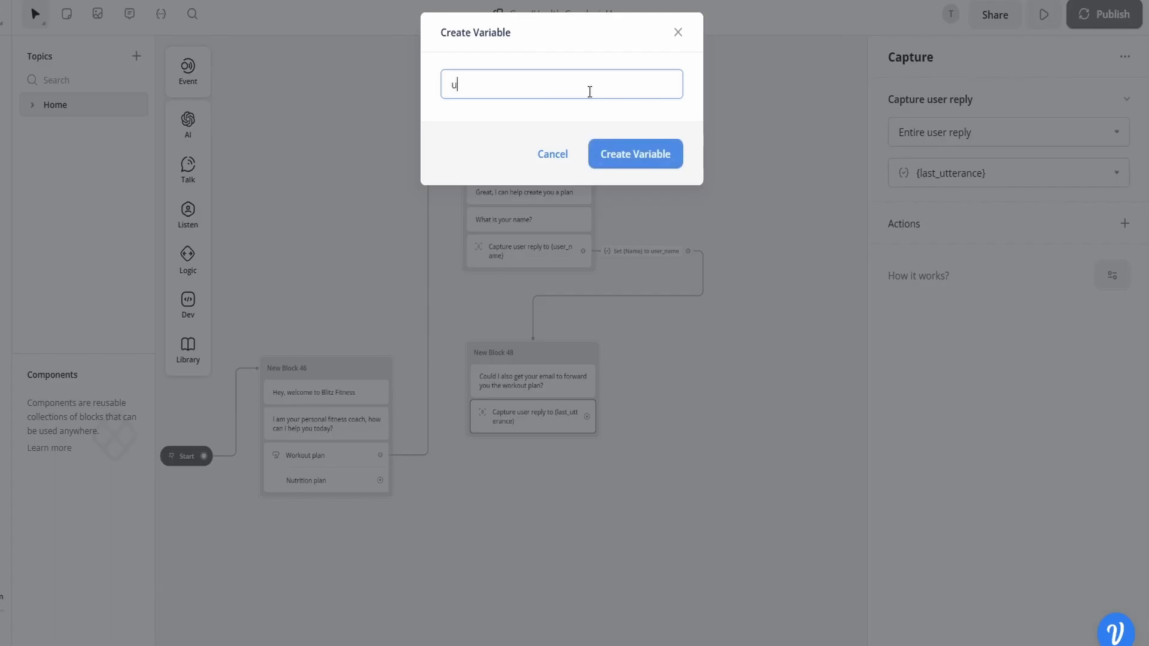
text(ser_email)
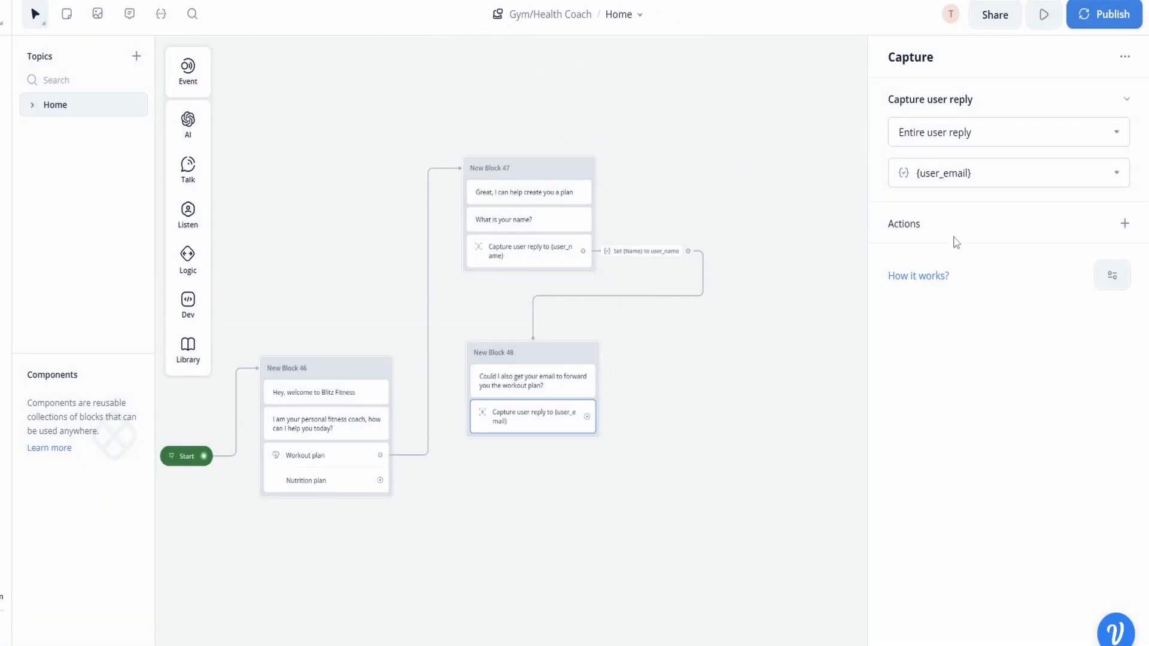
Add a Set variable action to the email capture that applies the value user_email to the Email variable
click(1125, 224)
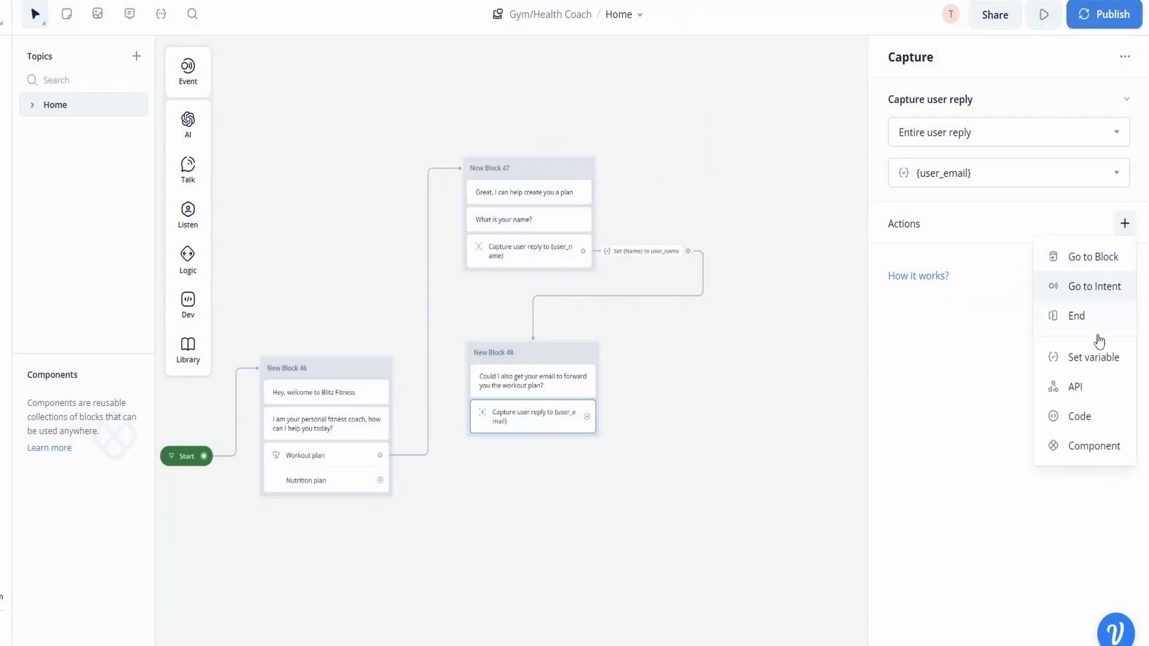
click(1104, 359)
click(1028, 130)
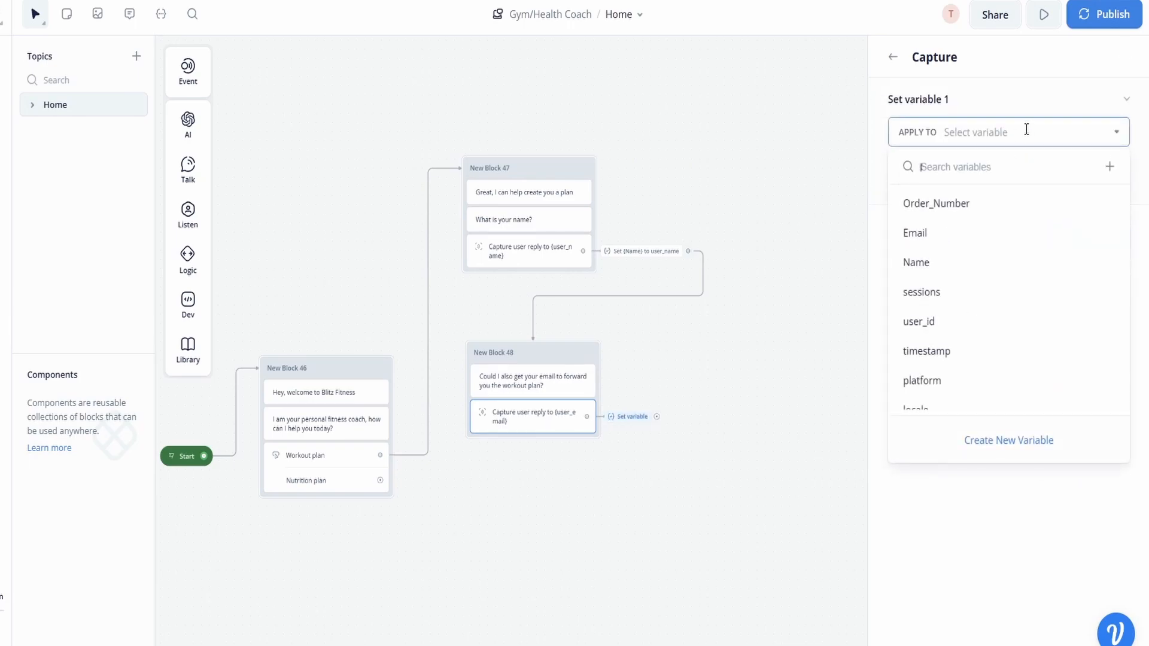
text(email)
click(1032, 198)
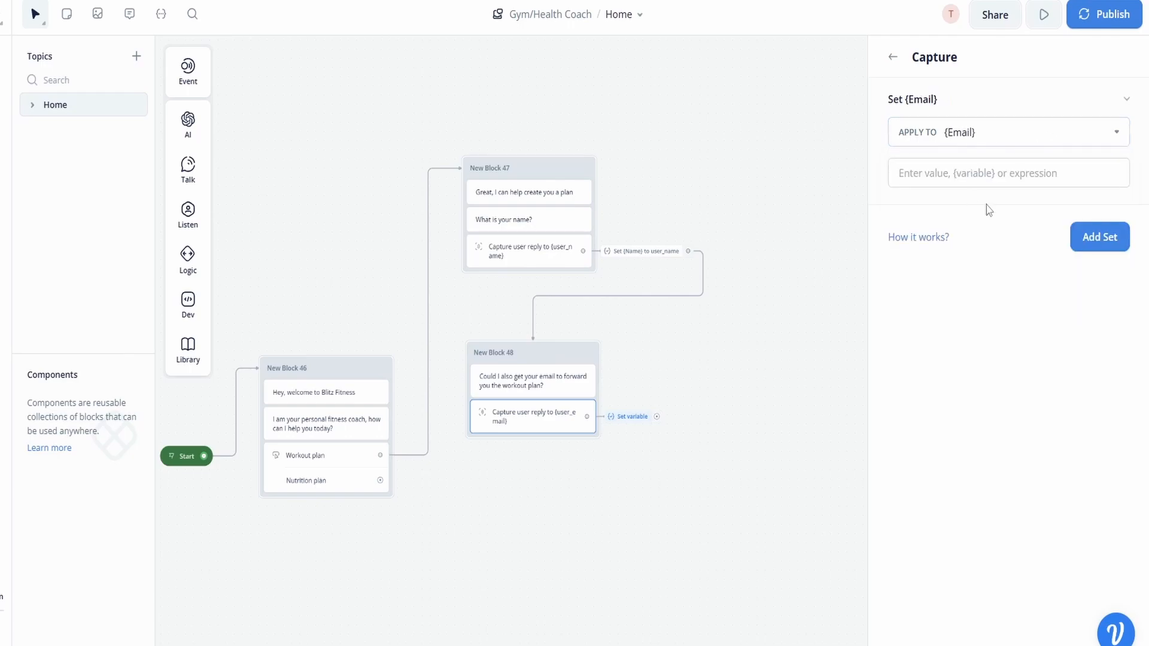
click(1031, 183)
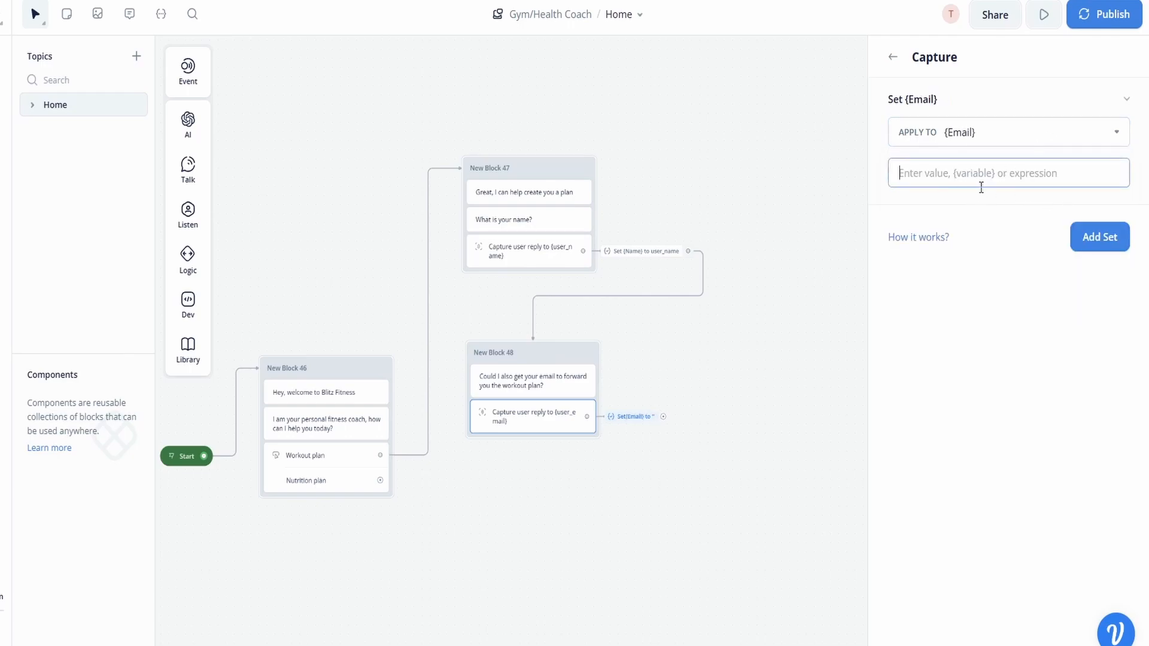
text(u)
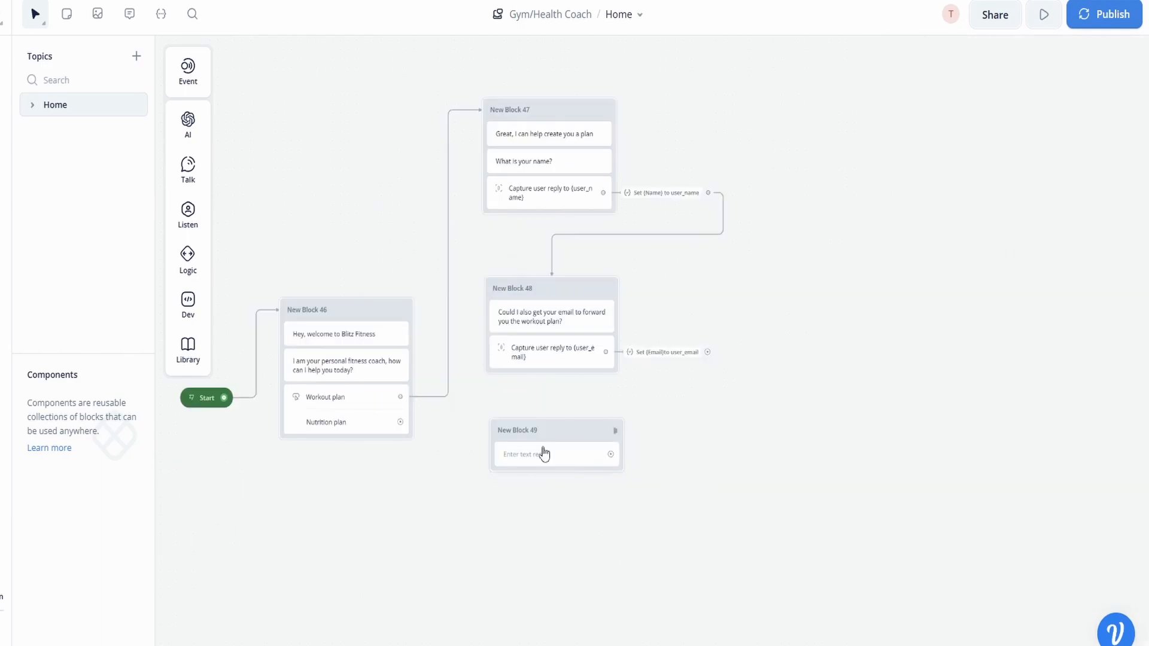
Fill the new text block with "Thanks for that. So now... I have some questions to ask." and add a second text, "What is your gender?"
click(564, 458)
key(ctrl+v)
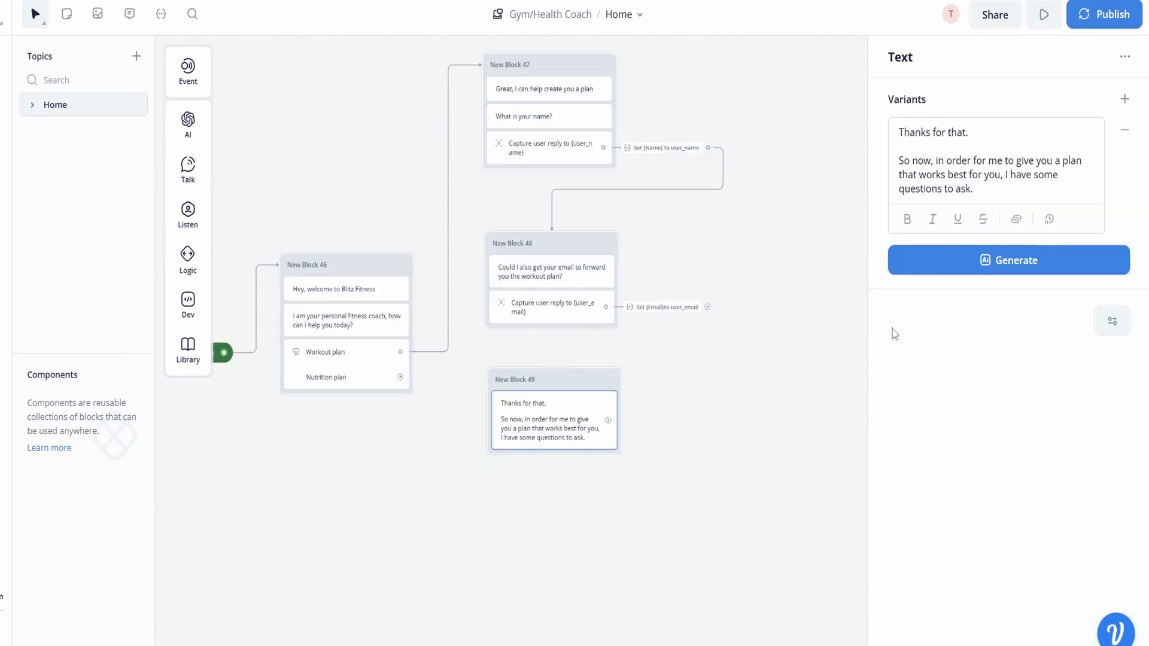
mouse_move(188, 167)
drag(237, 163, 559, 457)
click(961, 133)
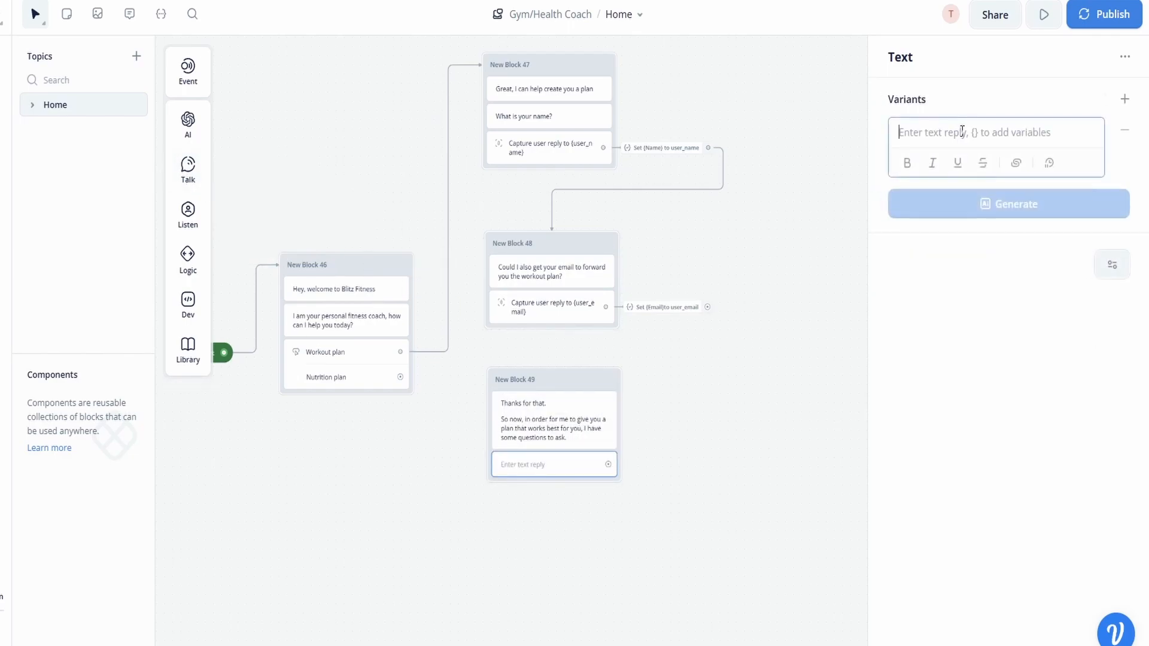
text(What)
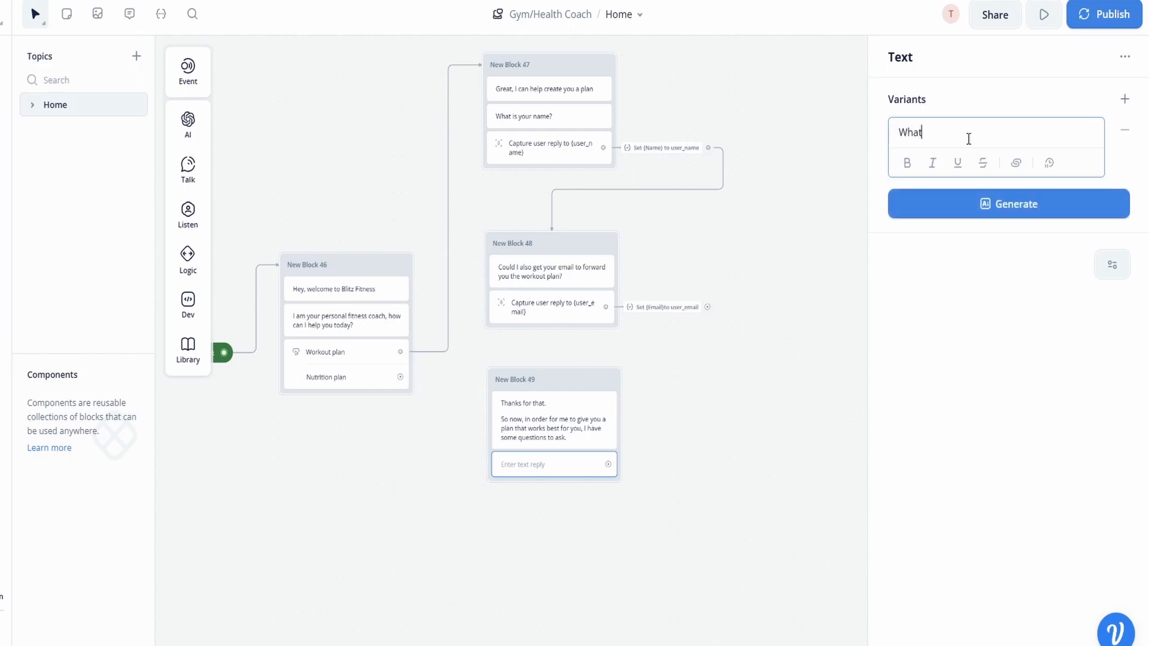
text( is your gender?)
click(788, 388)
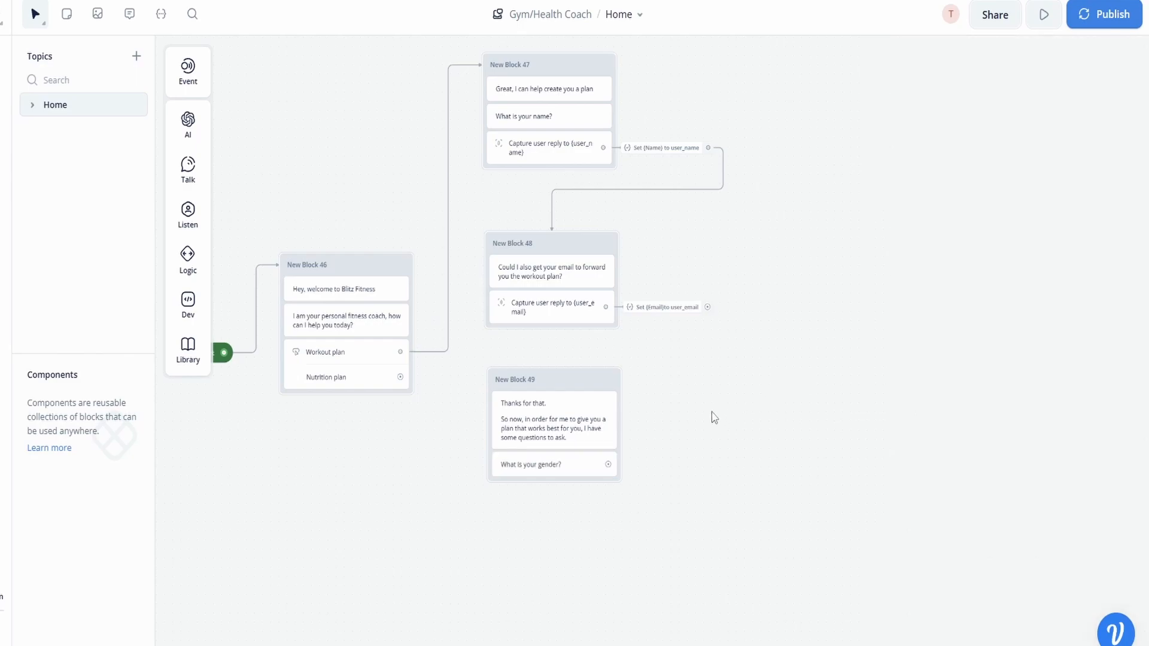
Add a Buttons step below the gender question with two buttons labelled Male and Female
mouse_move(192, 223)
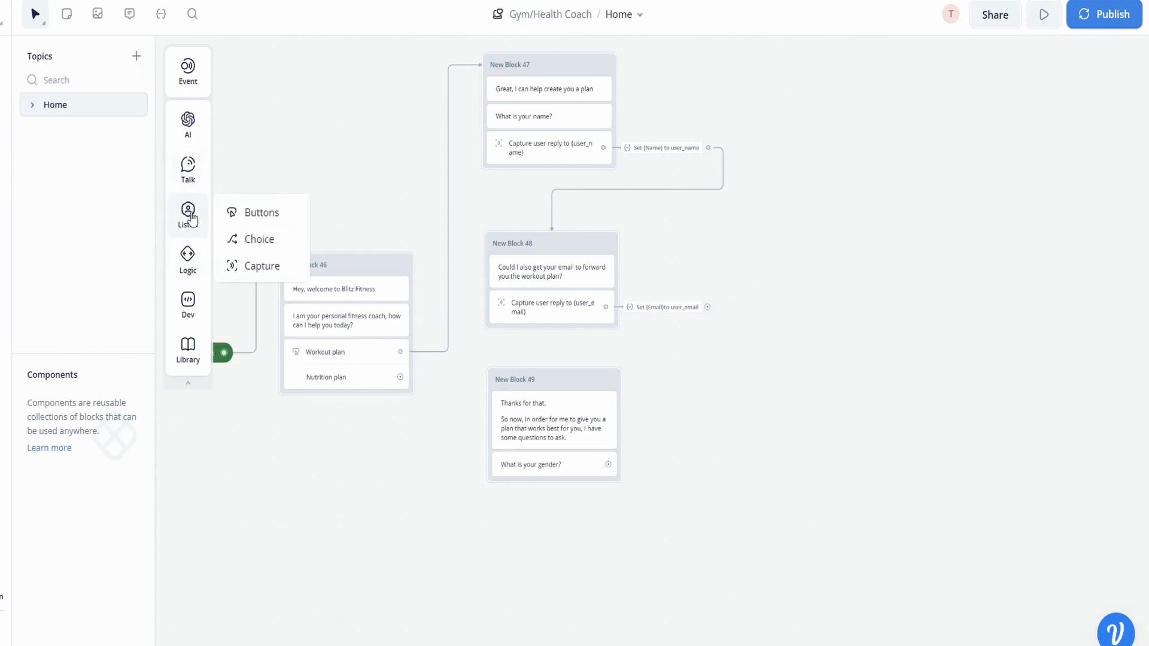
drag(262, 222, 565, 494)
click(936, 139)
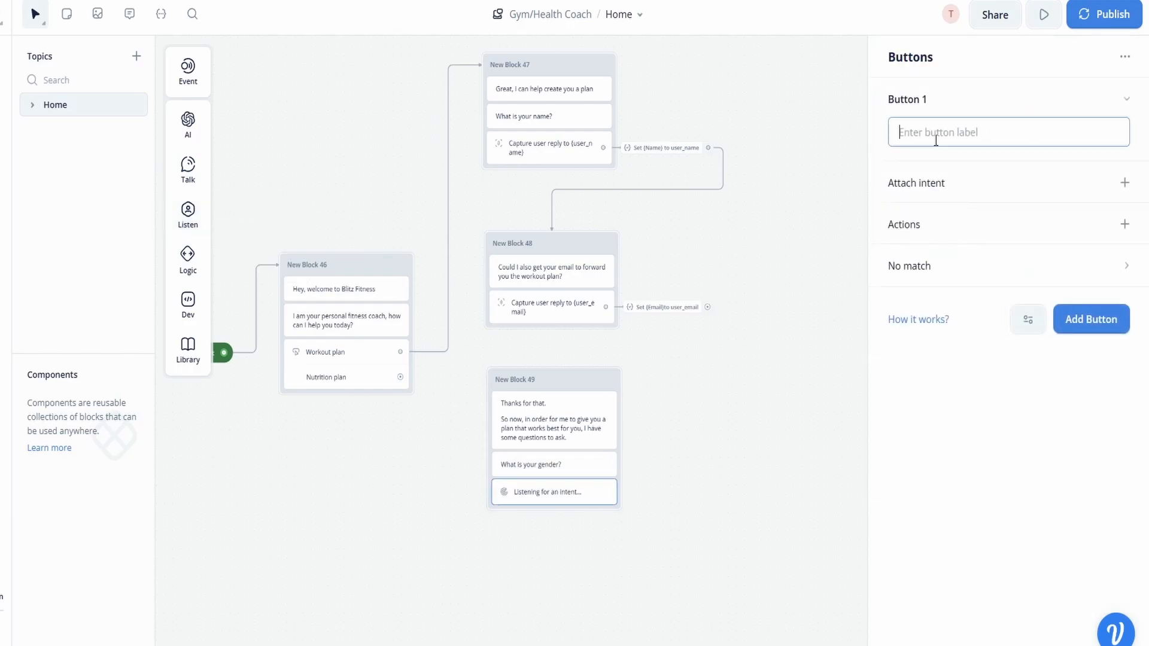
text(Male)
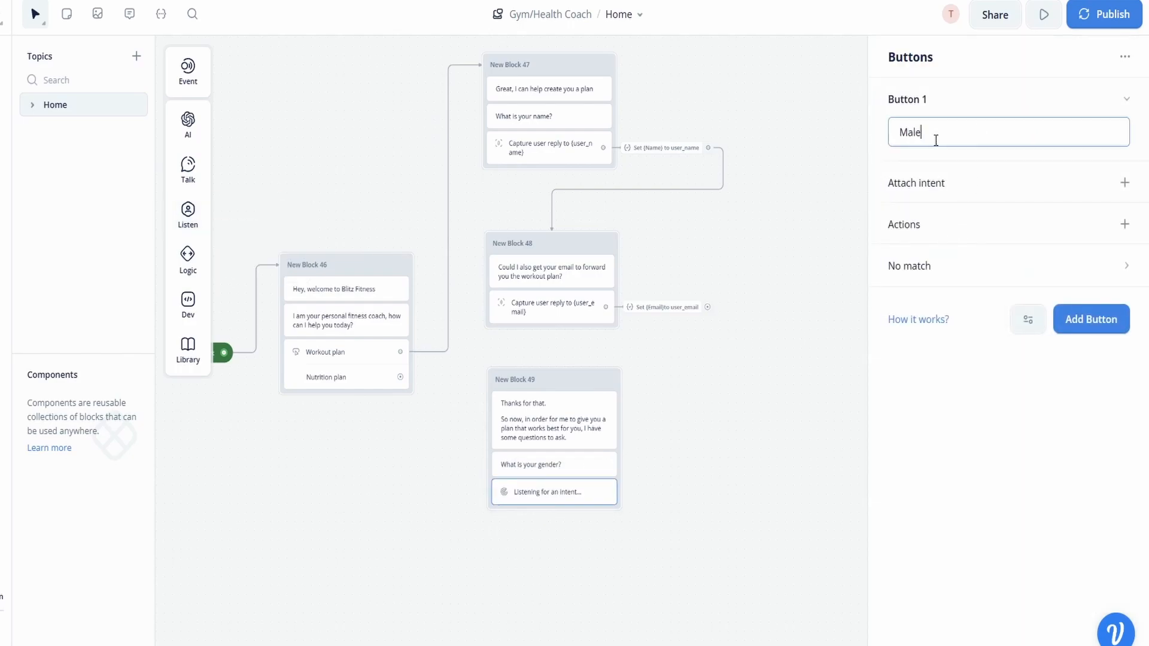
click(1090, 323)
text(Female)
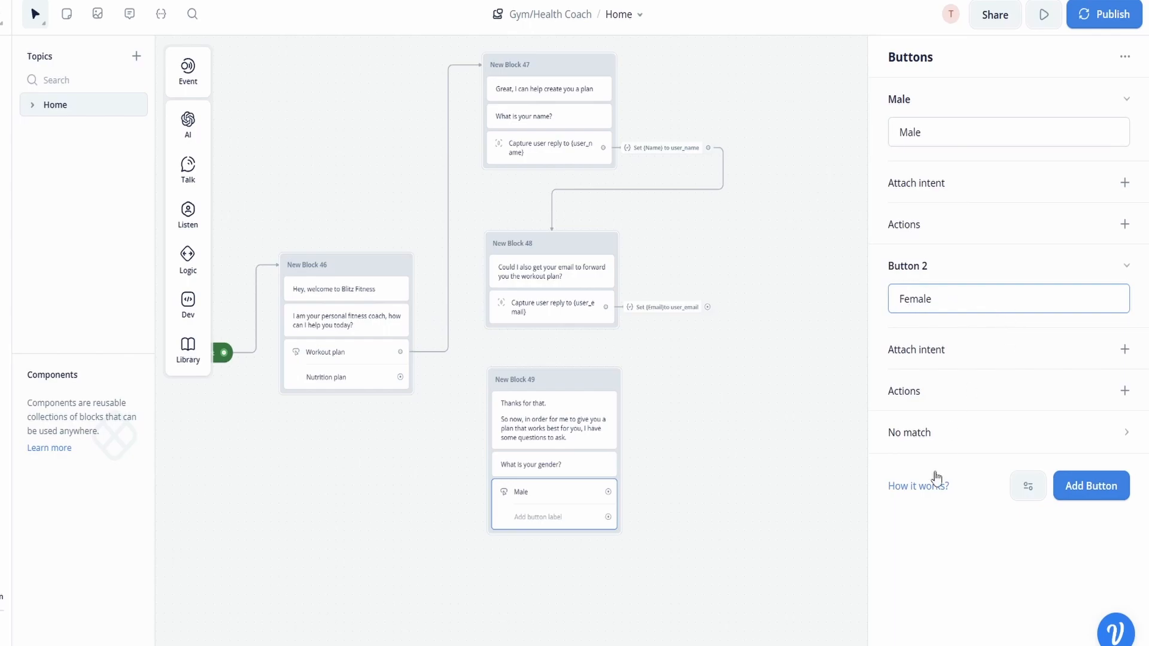
click(938, 577)
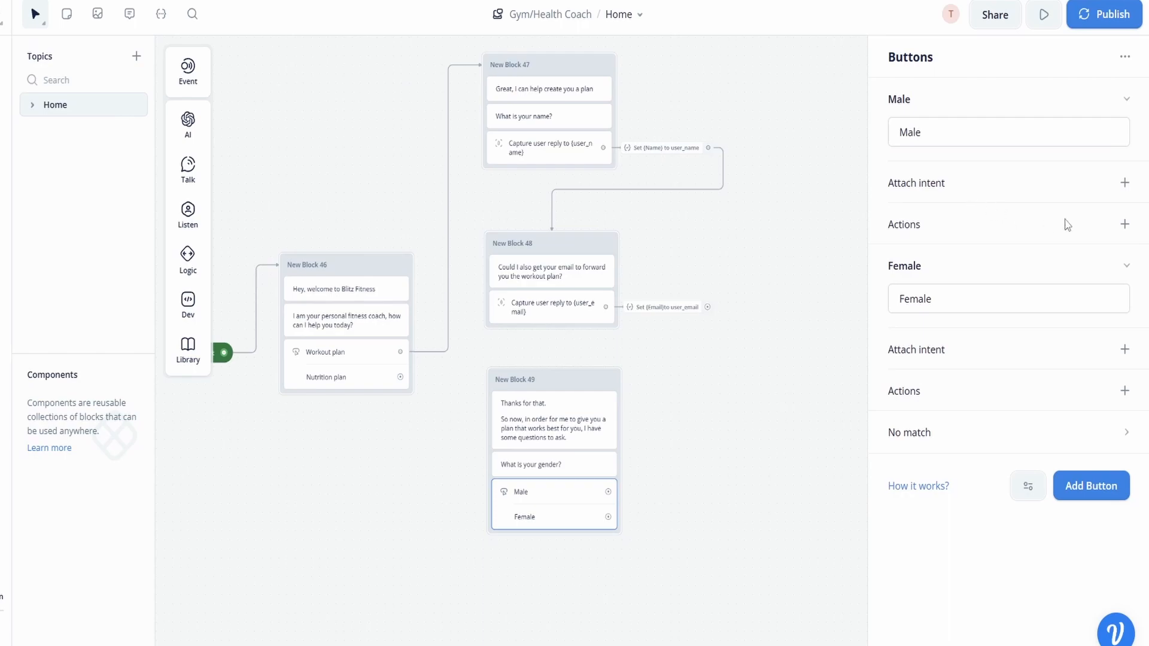
Add a Set variable action to the Male button and open its variable choice
click(1125, 224)
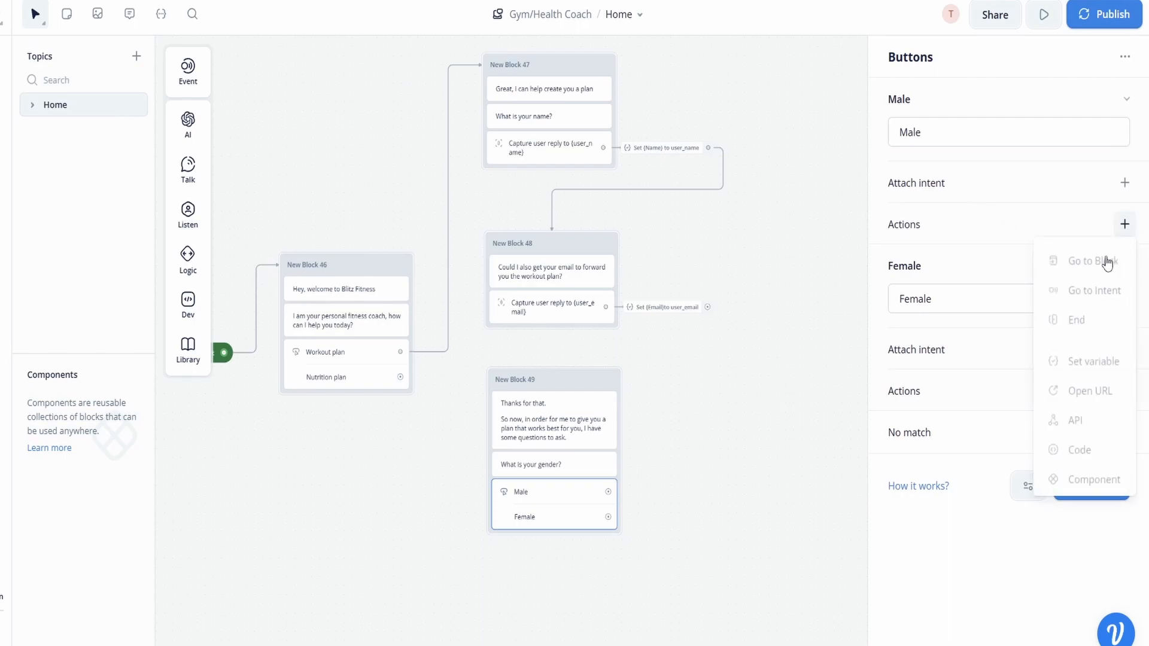
click(1098, 361)
click(986, 133)
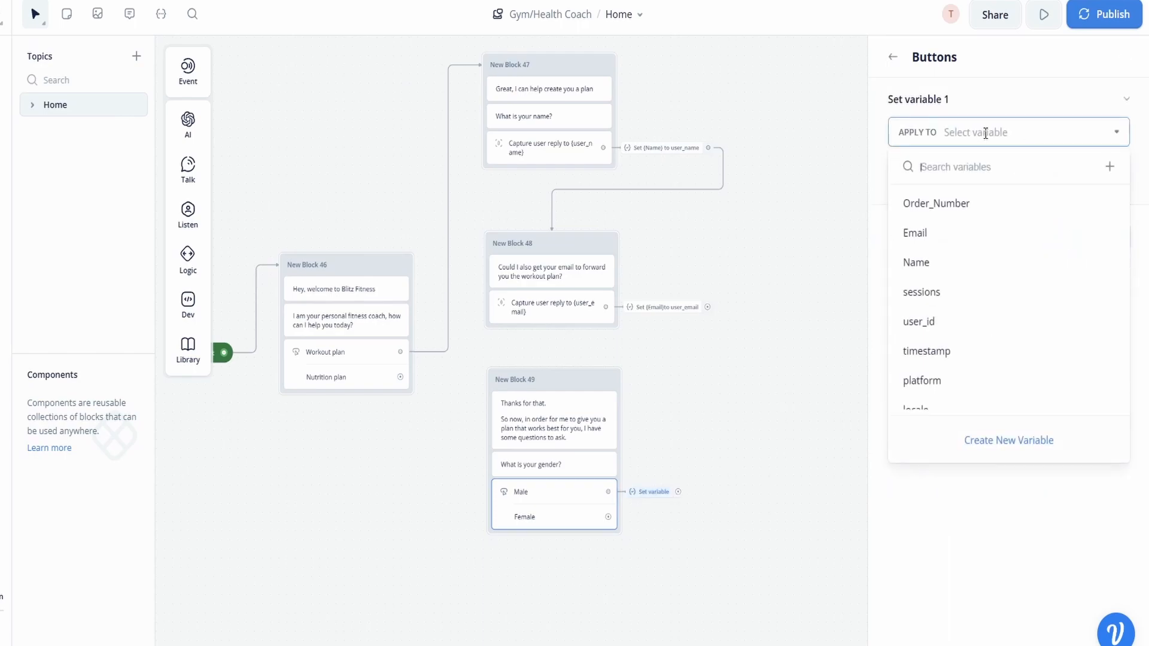
text(gends)
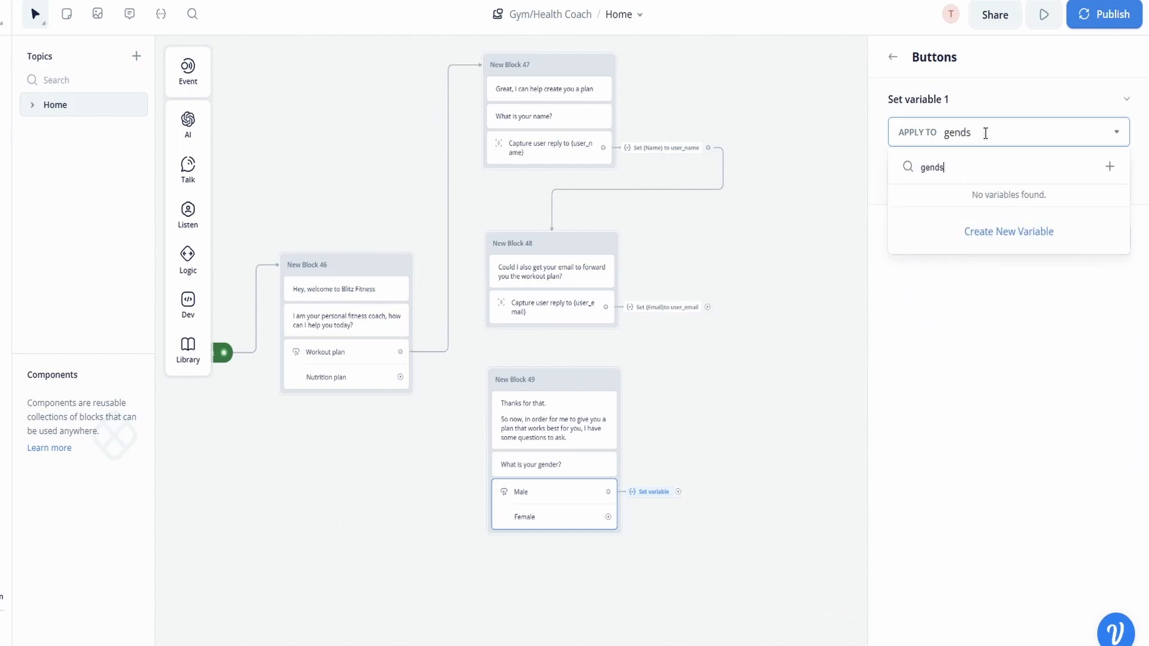
key(BackSpace)
key(BackSpace)
key(BackSpace)
key(BackSpace)
key(BackSpace)
key(BackSpace)
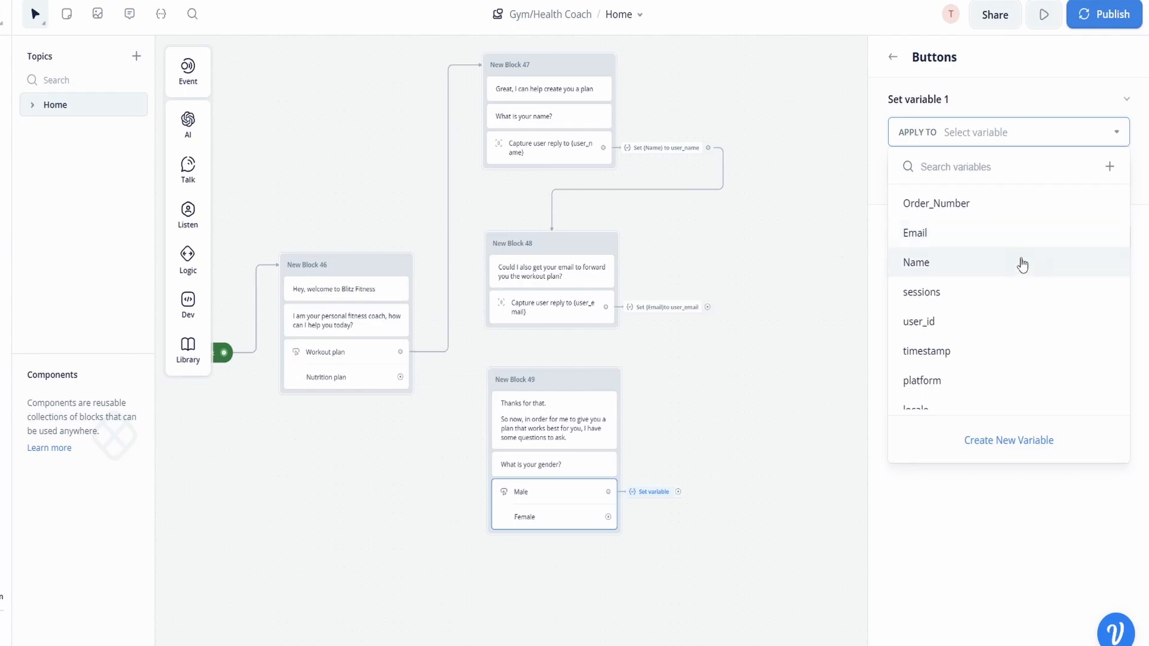
Create a new variable named gender as the Male action's target and set its value to "male"
click(1009, 437)
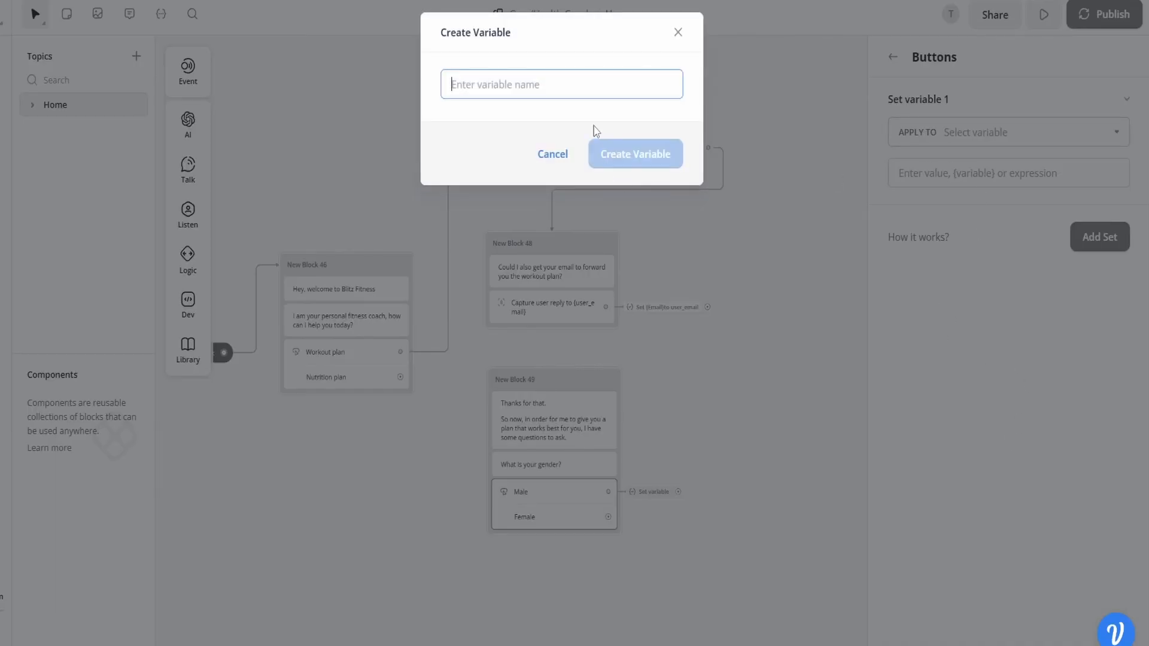
text(gender)
click(614, 154)
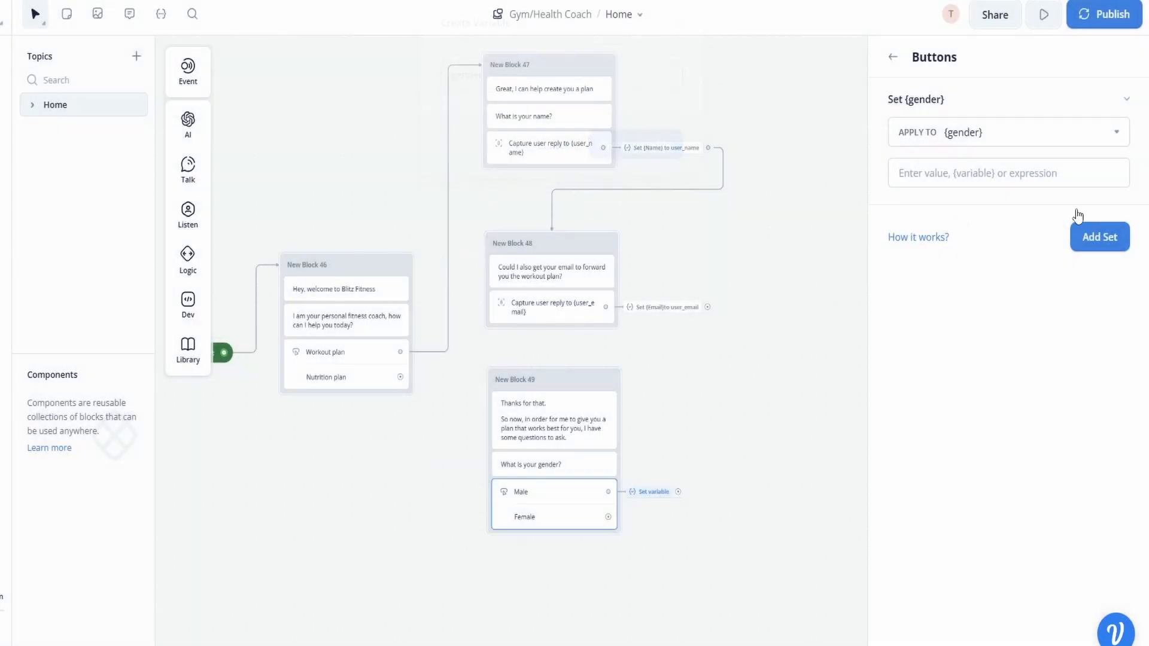
click(972, 174)
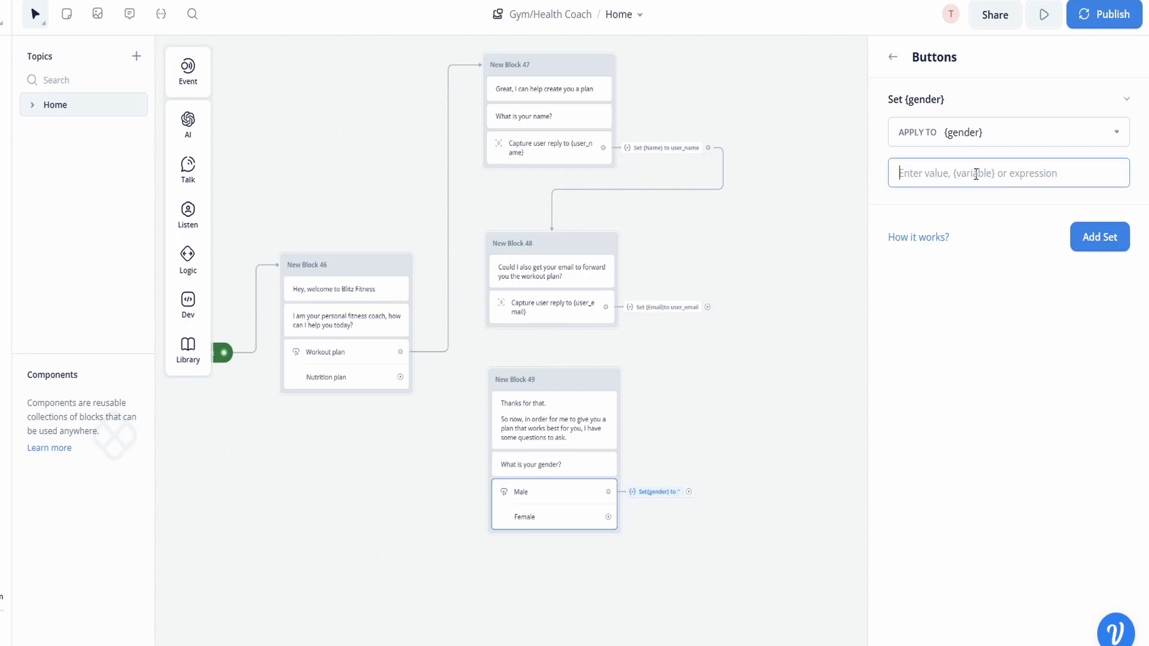
text(Male)
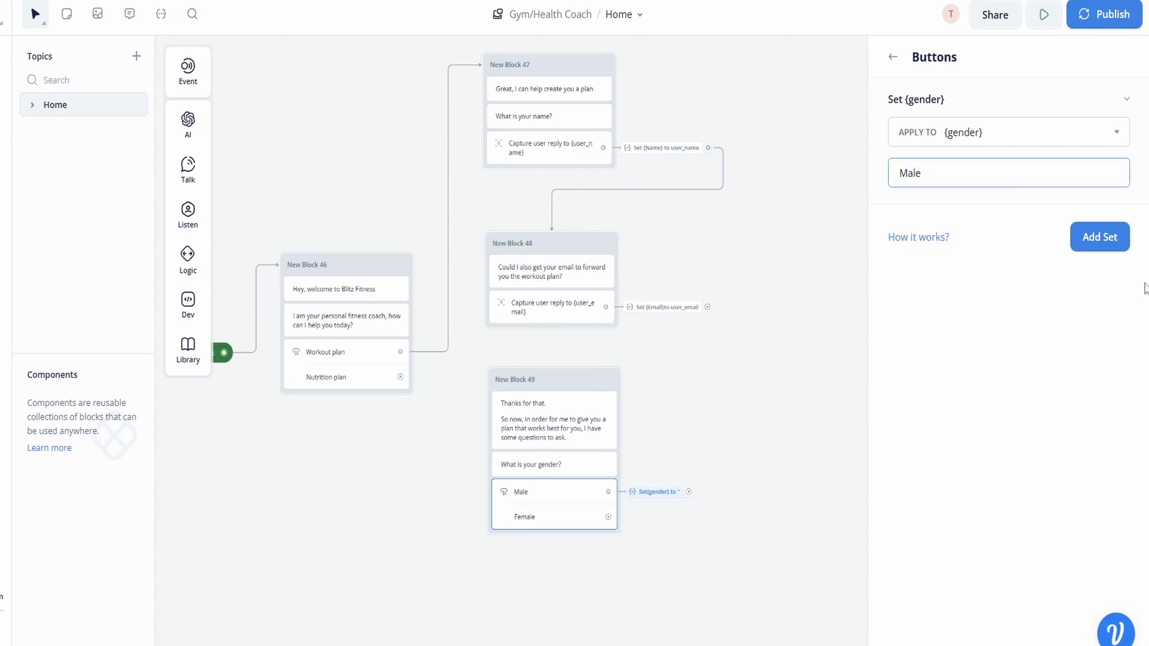
click(1090, 286)
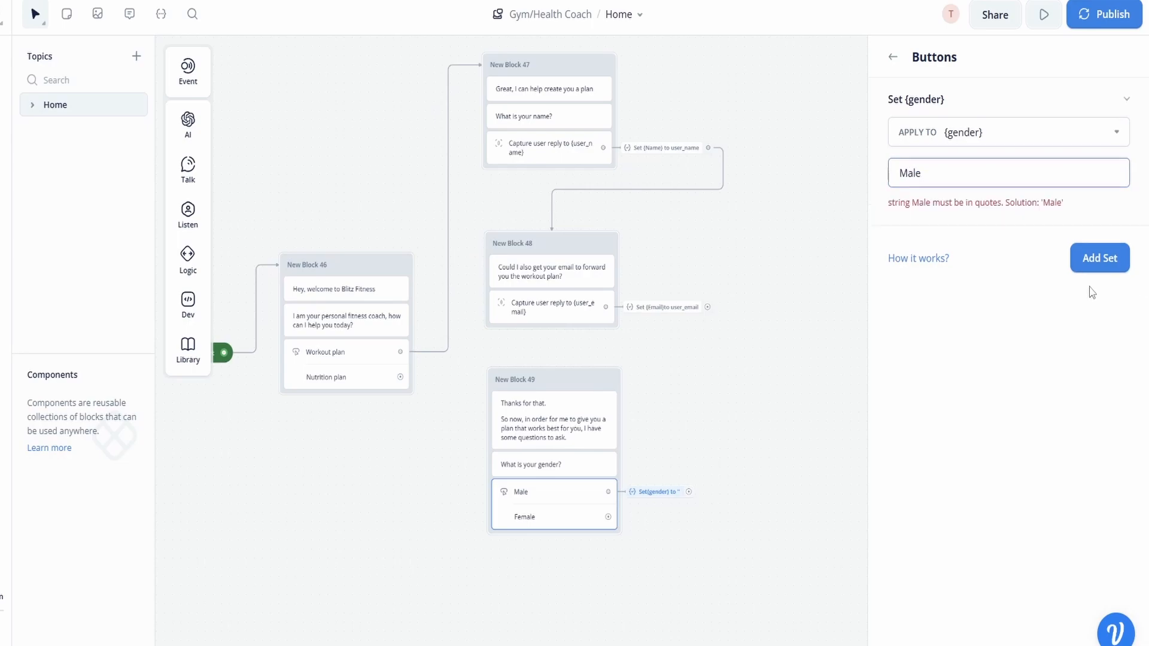
click(979, 176)
text('')
click(754, 315)
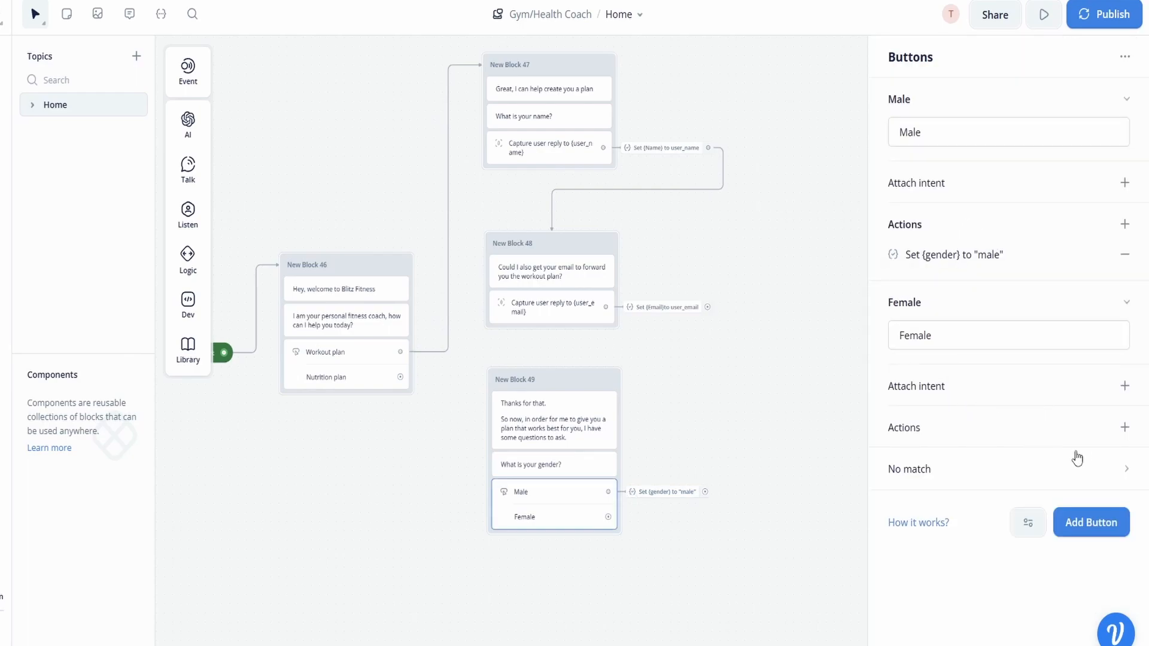
Add a Set variable action to the Female button that sets gender to "female"
click(1125, 428)
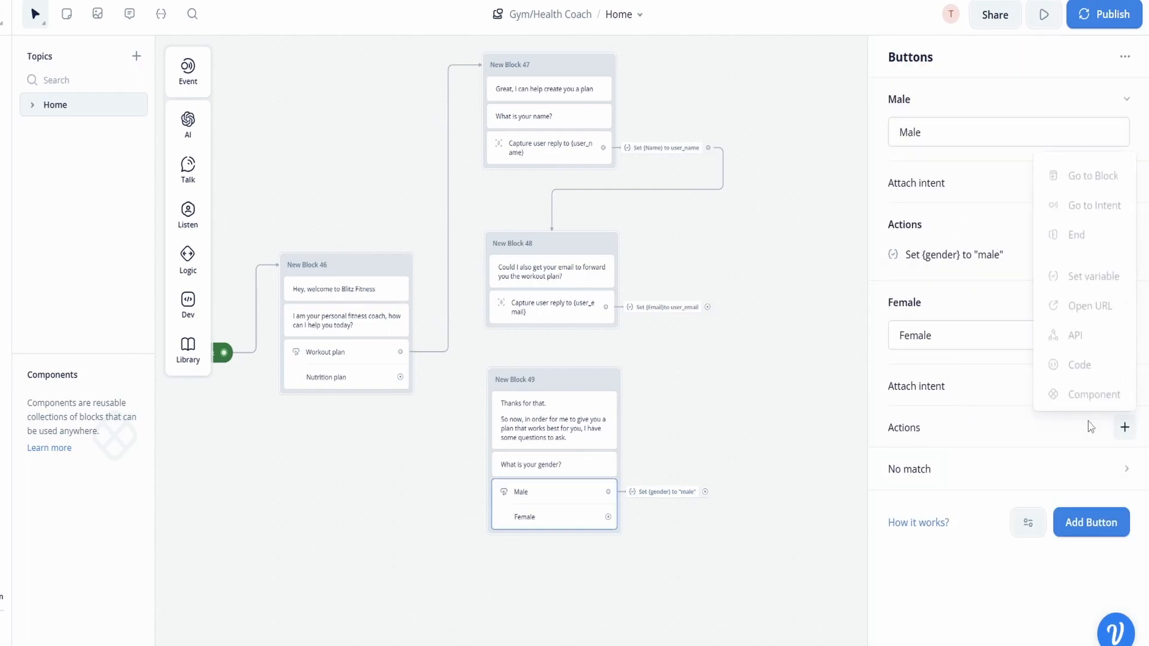
click(1086, 276)
click(974, 143)
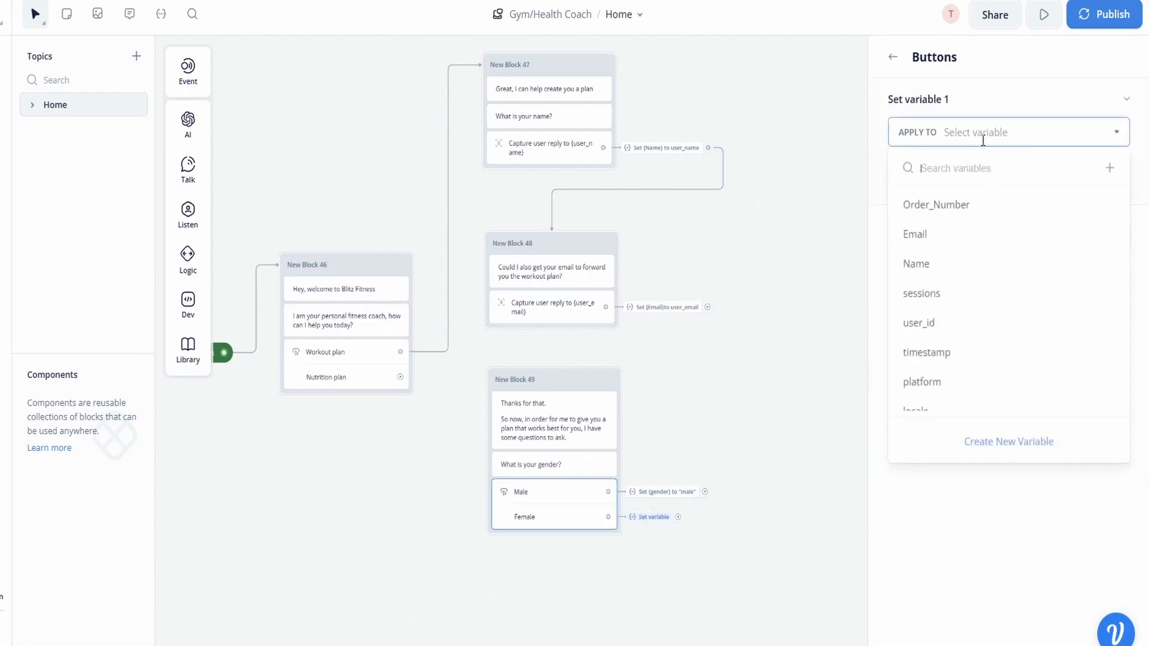
text(gender)
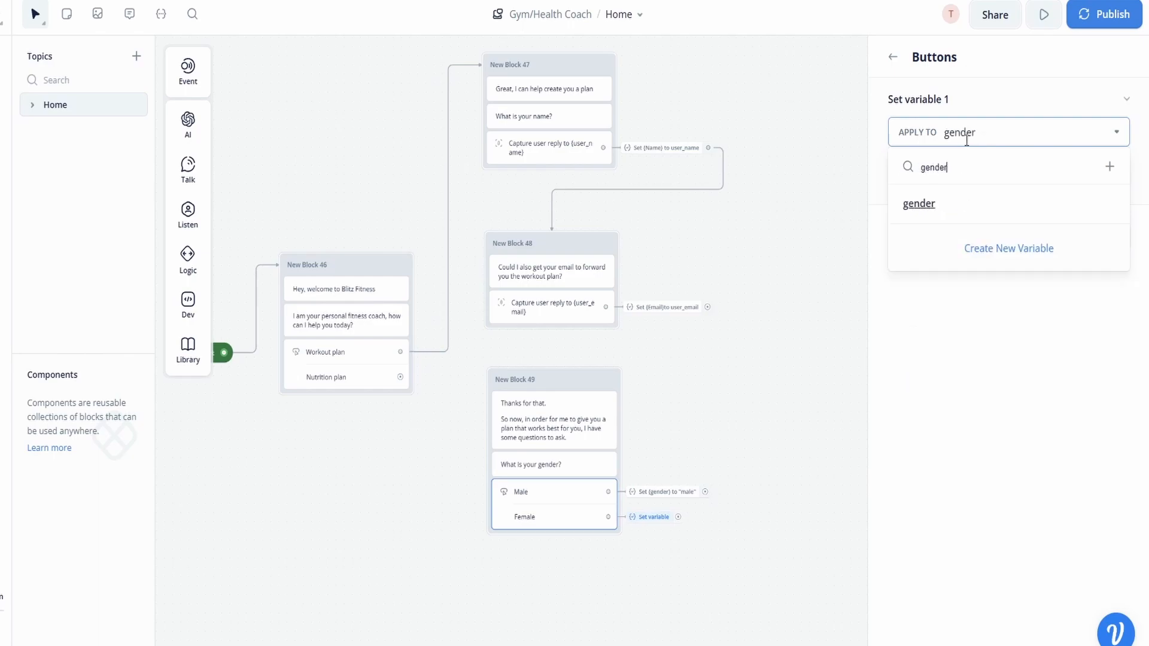
click(946, 204)
click(999, 181)
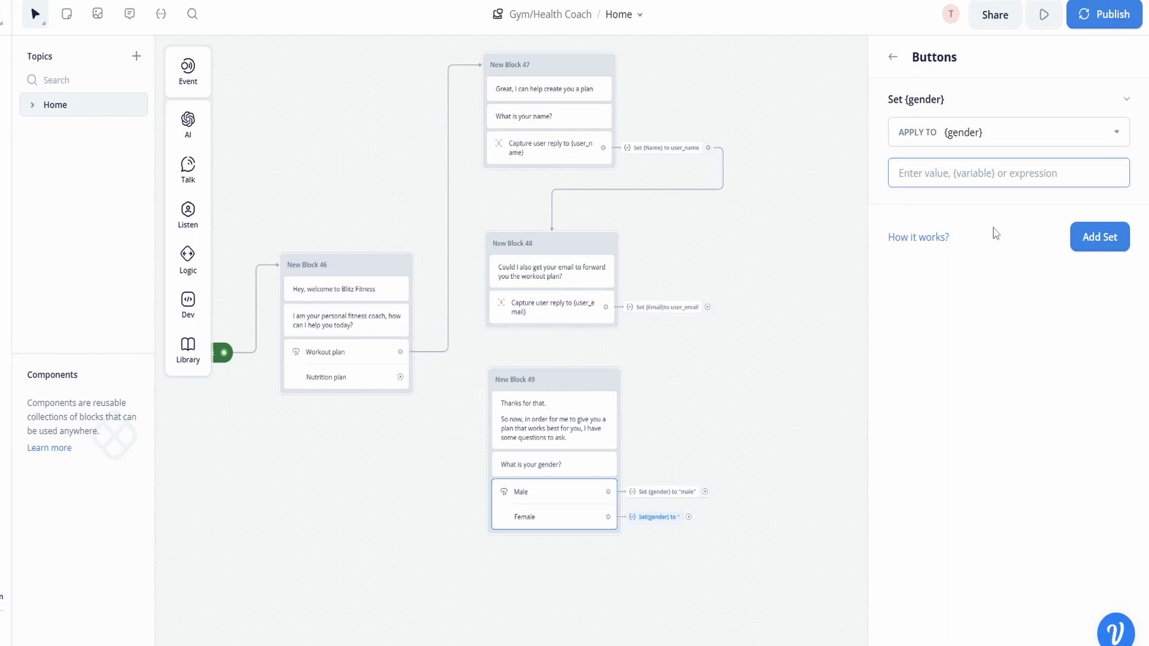
text("female)
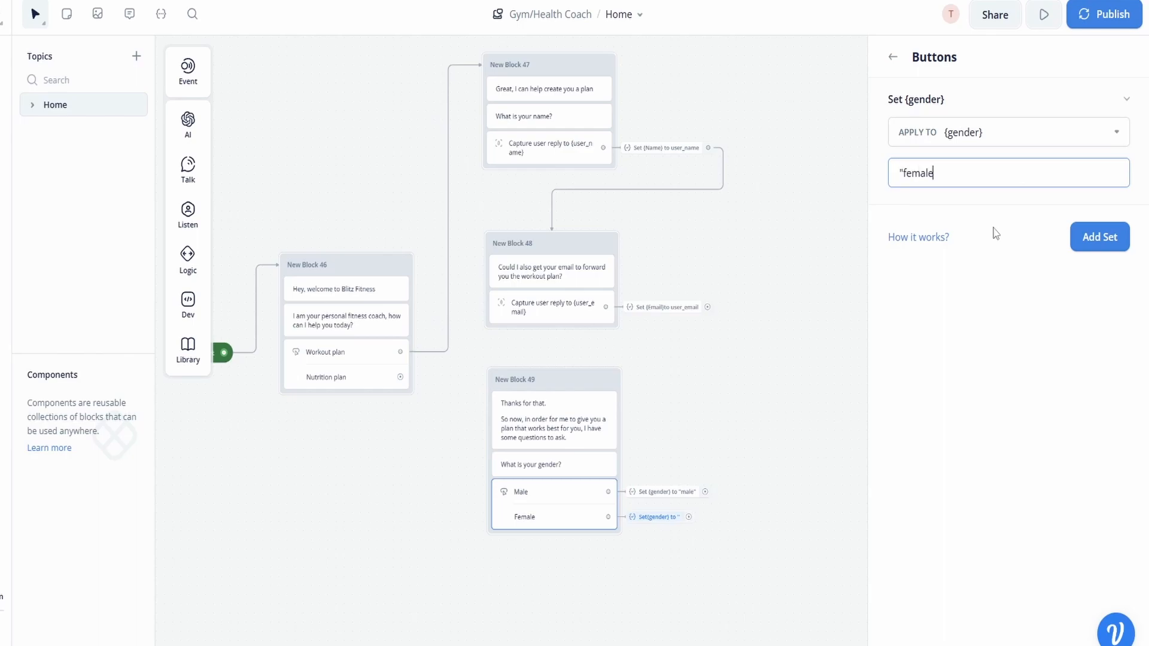
click(711, 328)
Connect the email capture's Set variable action to the gender question block and add a new text block beside that block
drag(673, 262, 518, 346)
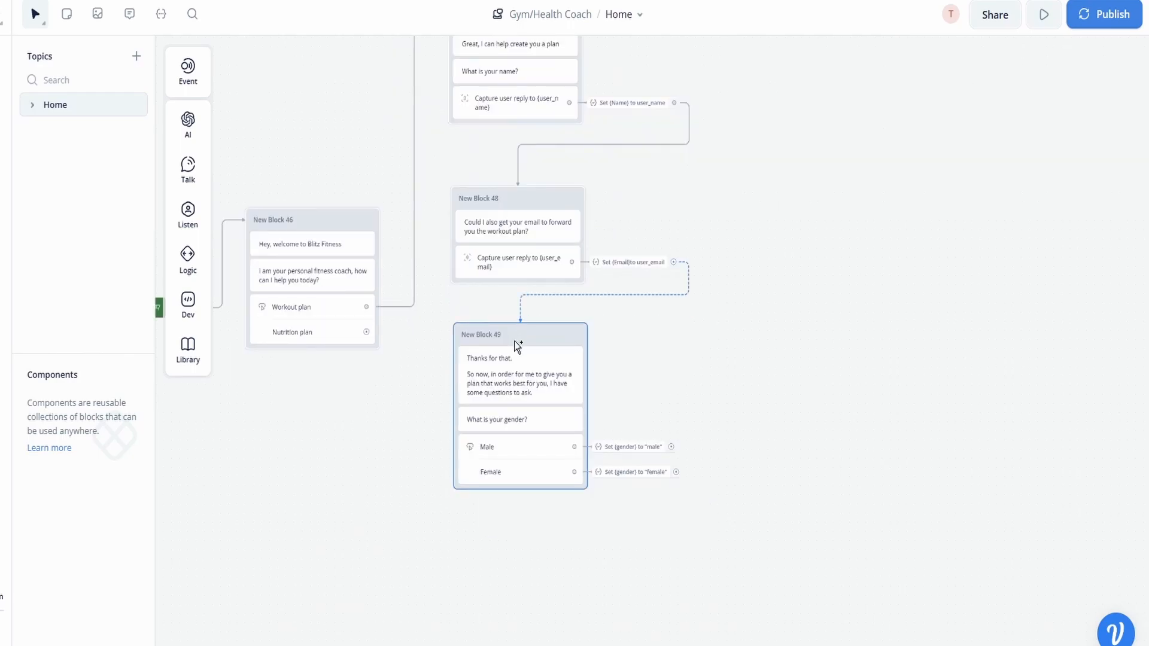
scroll(572, 367, right, 5)
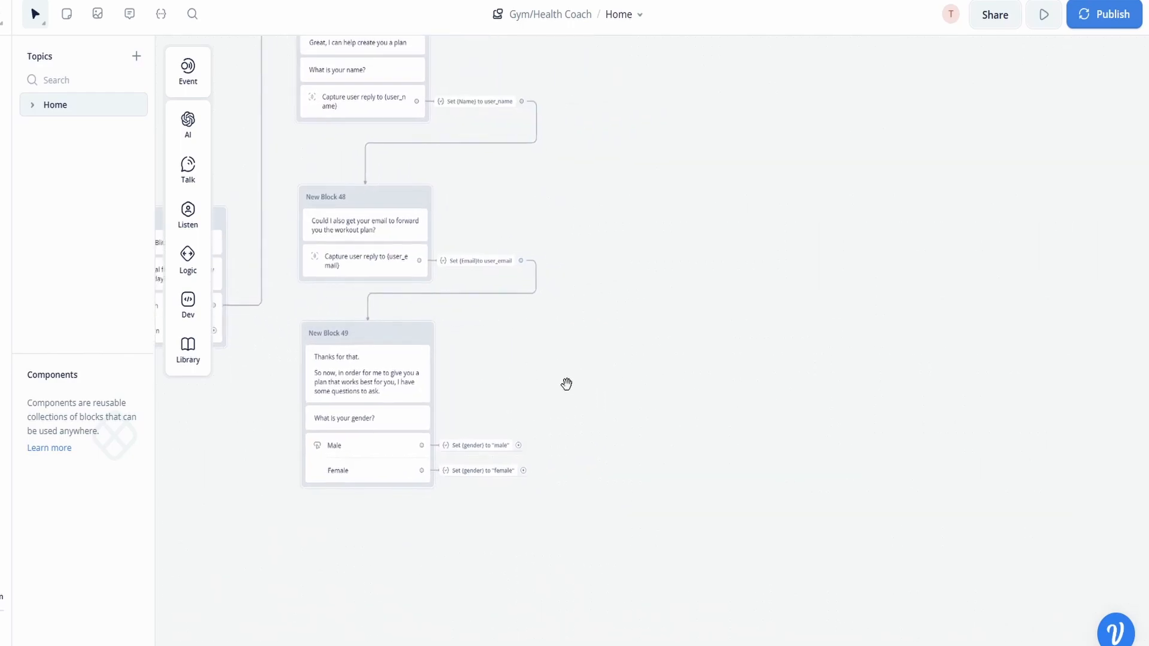
mouse_move(188, 170)
drag(252, 166, 644, 341)
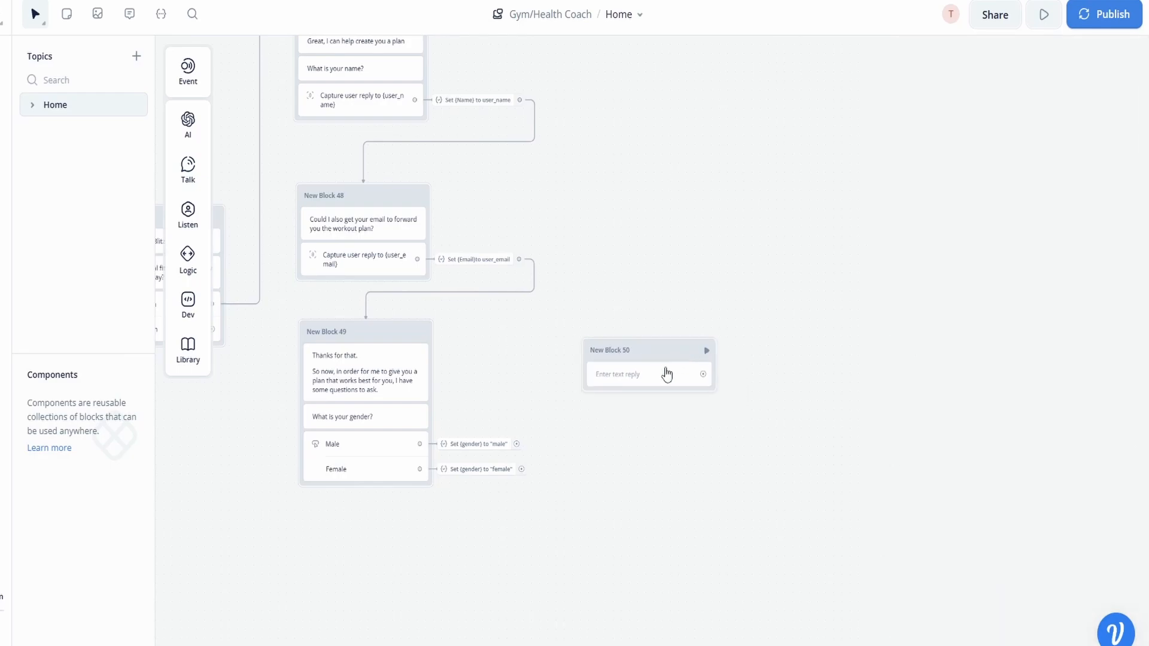
Fill the new text block with "Next, can I get your weight?" and "Please answer in pounds to the best of your knowledge."
click(947, 132)
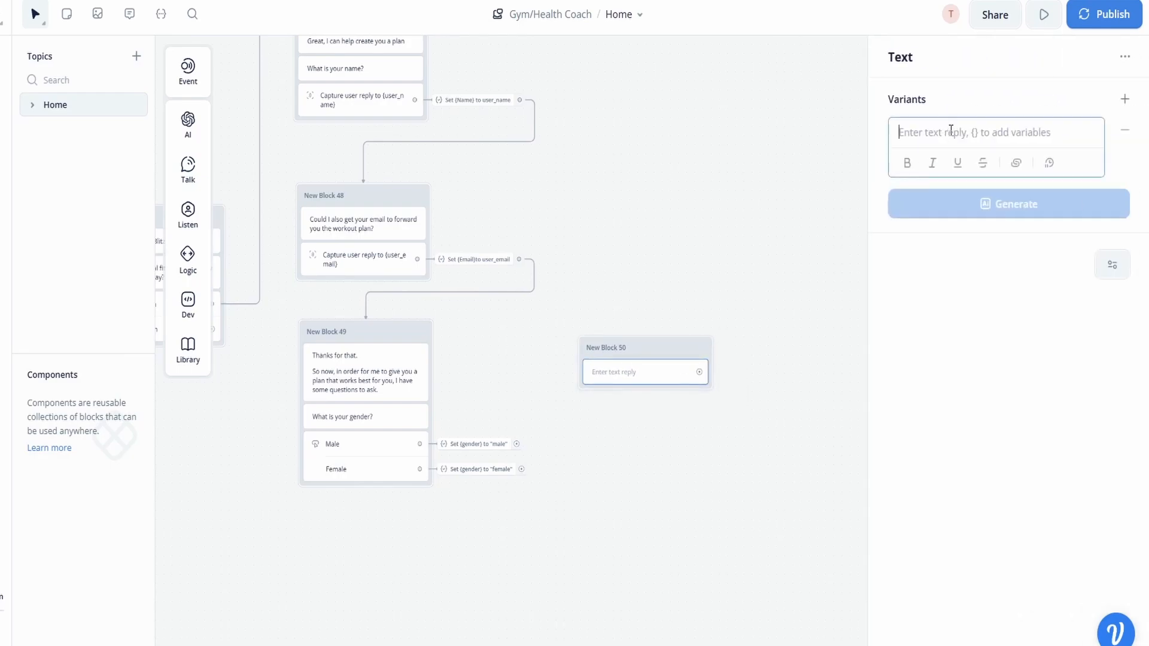
text(Next, c)
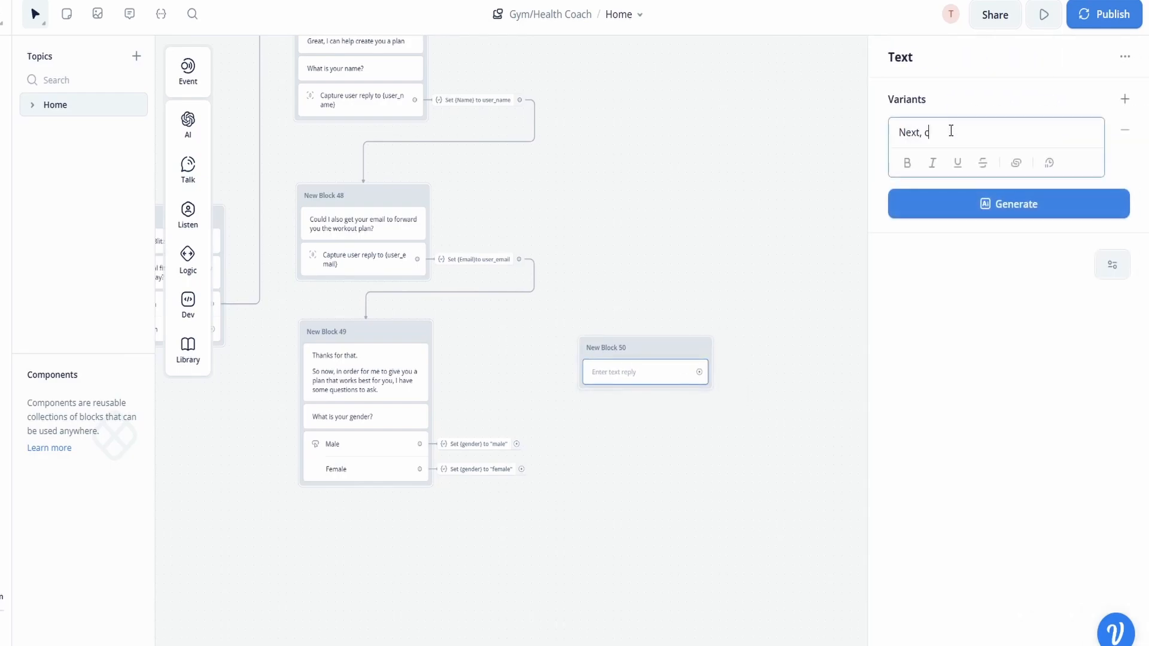
text(an I get your weight?)
key(Return)
text(Ple)
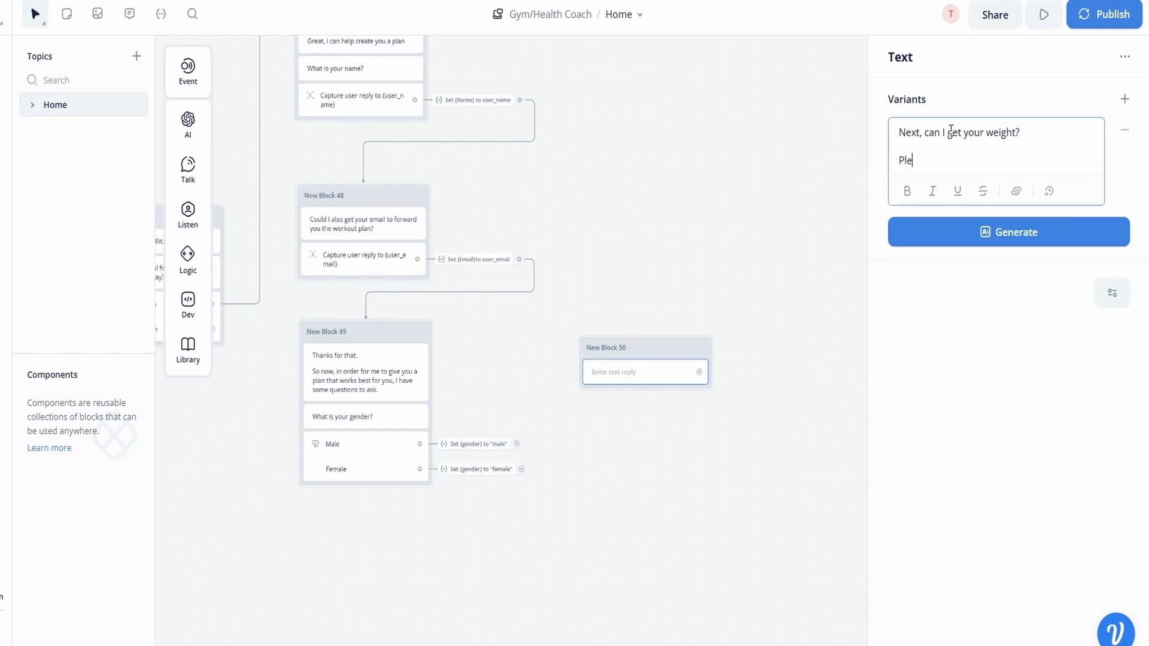
text(ase answer in pounds to t)
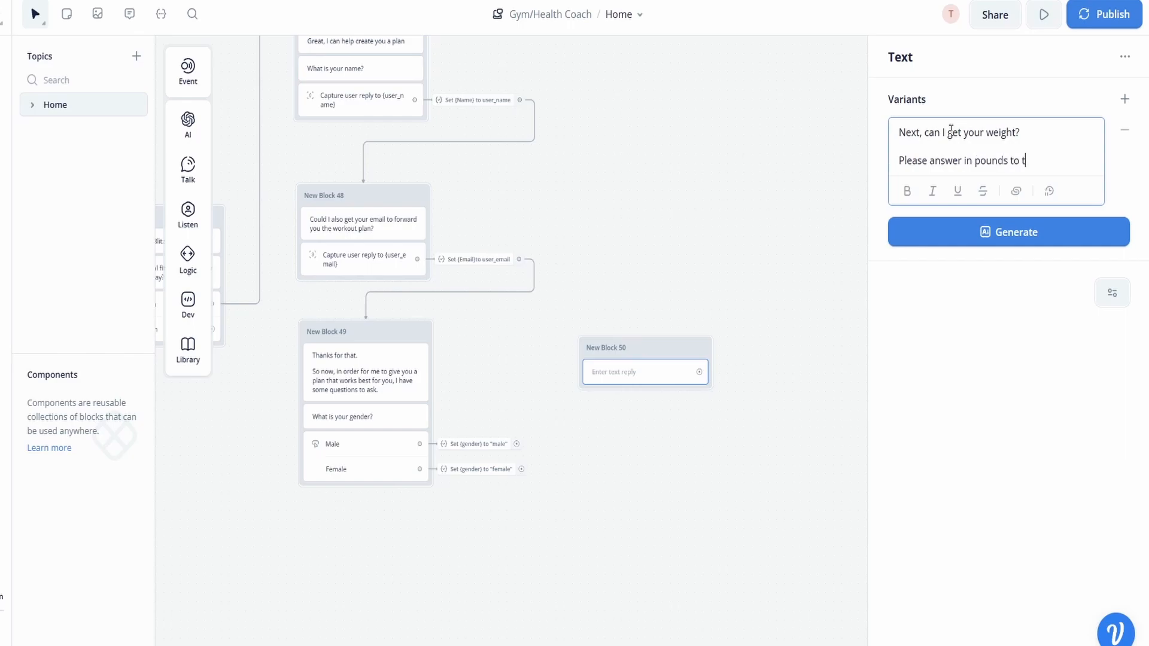
text(he best of your kn)
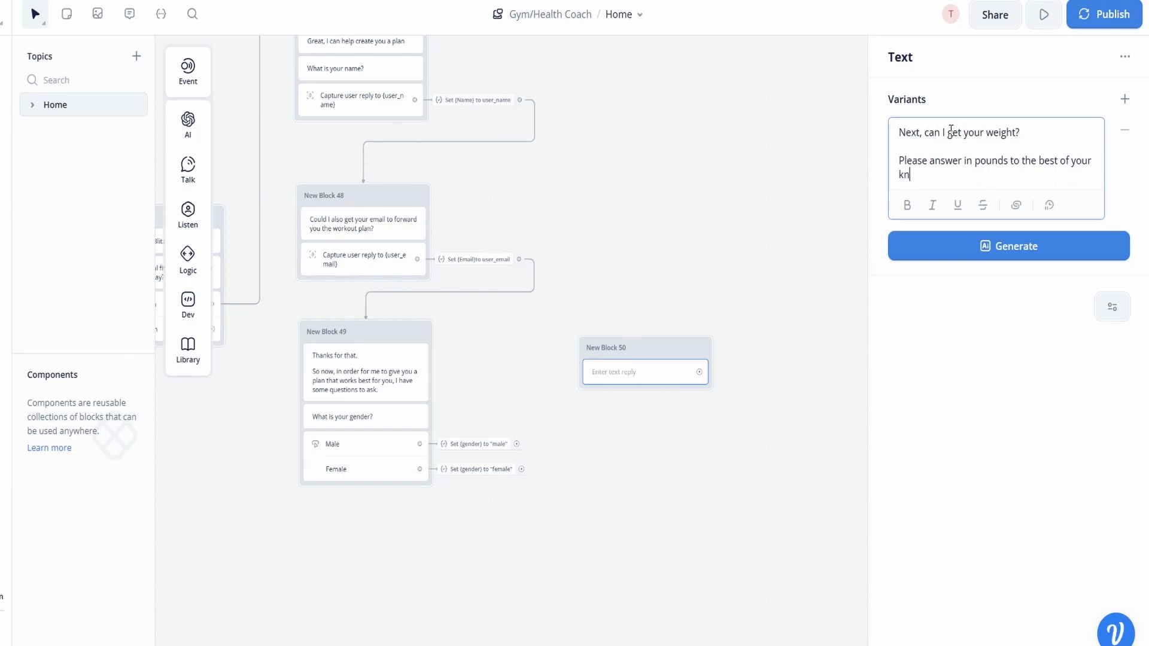
text(owledge.)
click(646, 224)
Add a Capture step below the weight question that stores the entire user reply in a new variable named weight_num
mouse_move(187, 217)
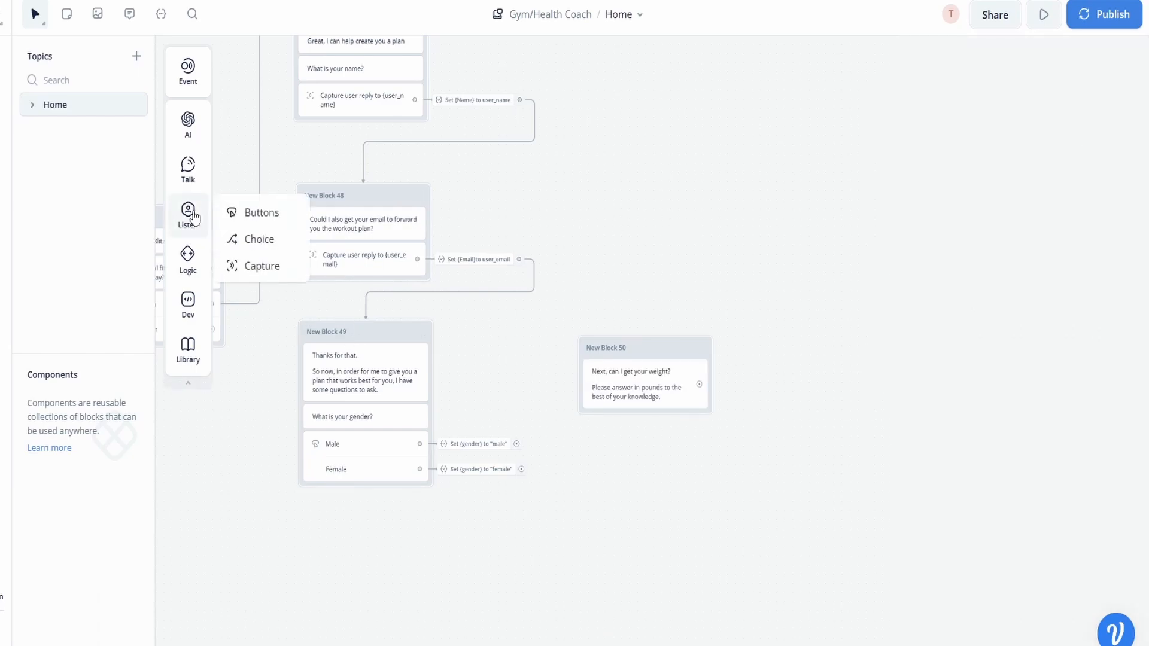
drag(268, 264, 652, 432)
click(1003, 176)
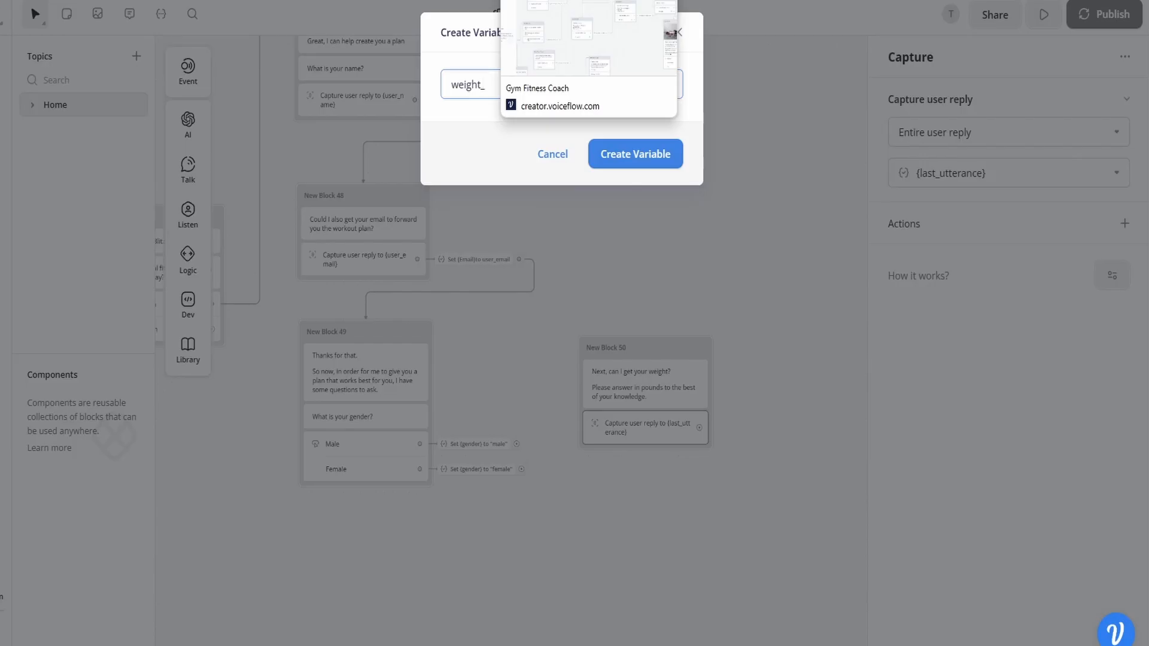
text(n)
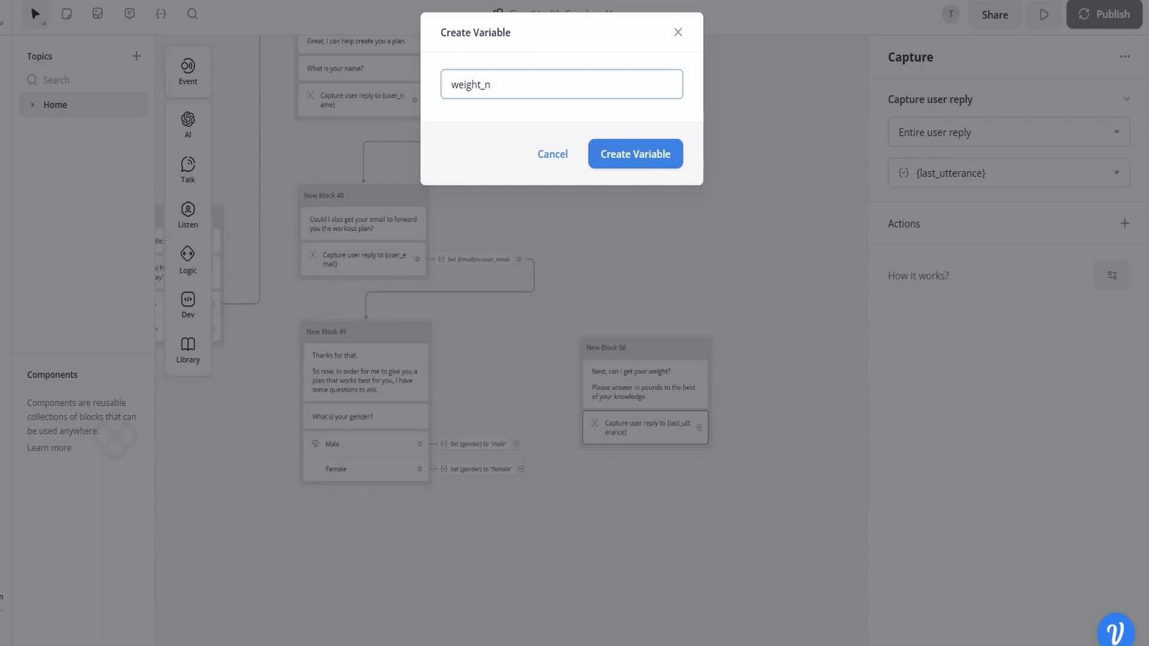
text(um)
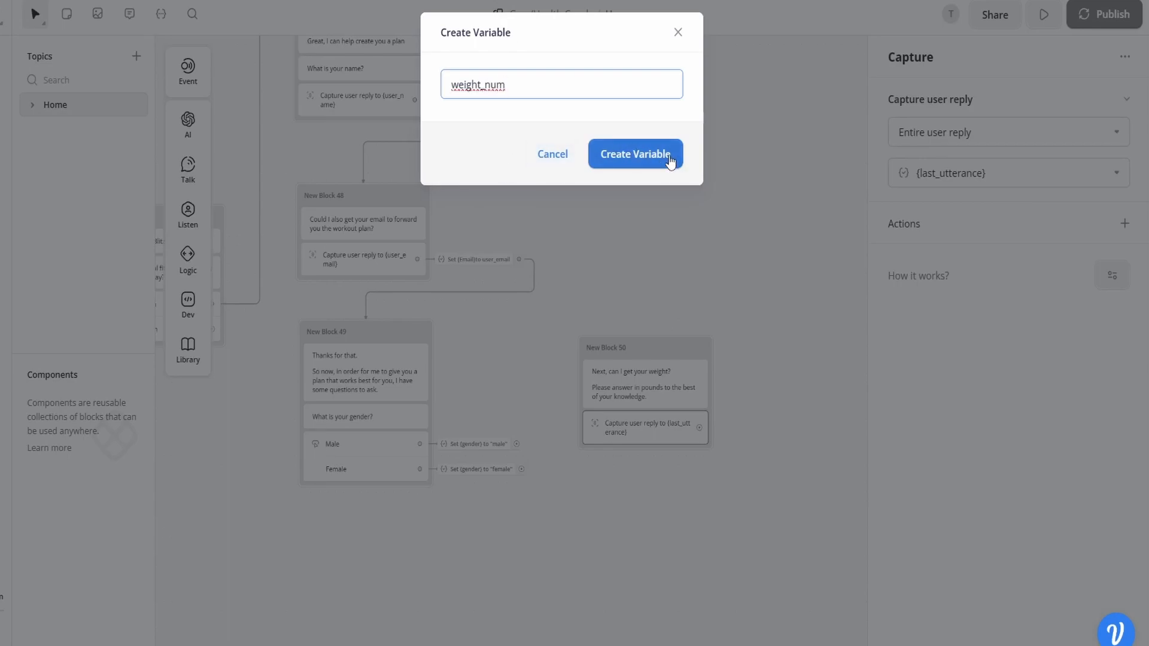
click(662, 159)
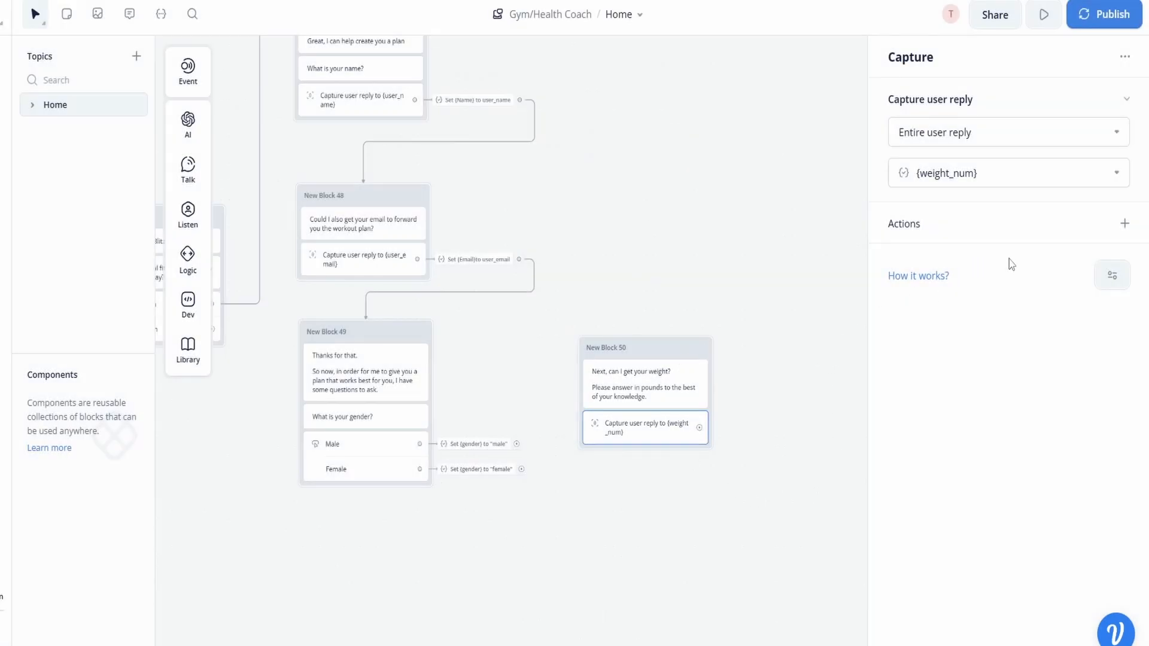
Add a Set variable action to the weight capture that sets weight to the variable {weight_num}
click(1126, 225)
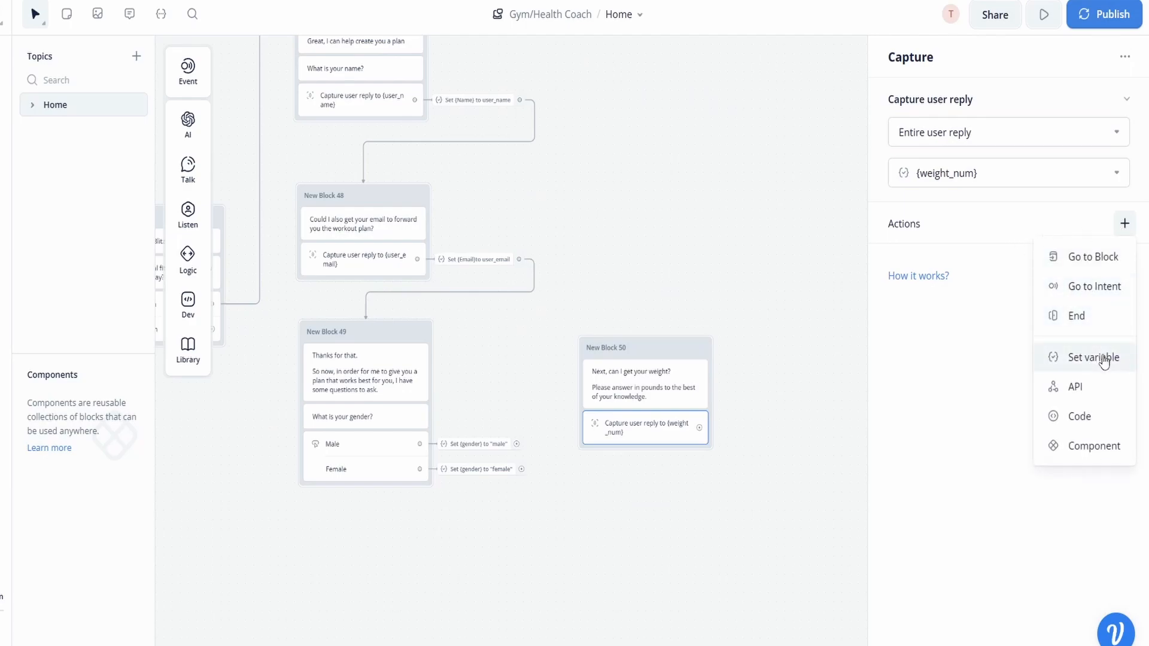
click(1062, 357)
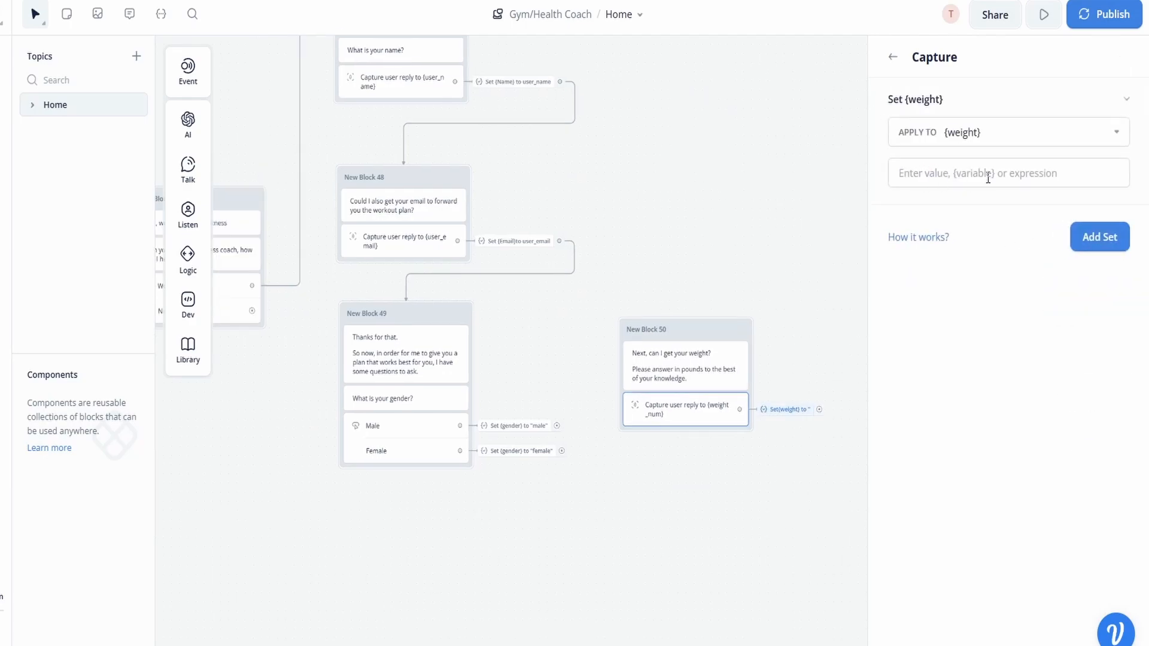
click(988, 178)
text(w)
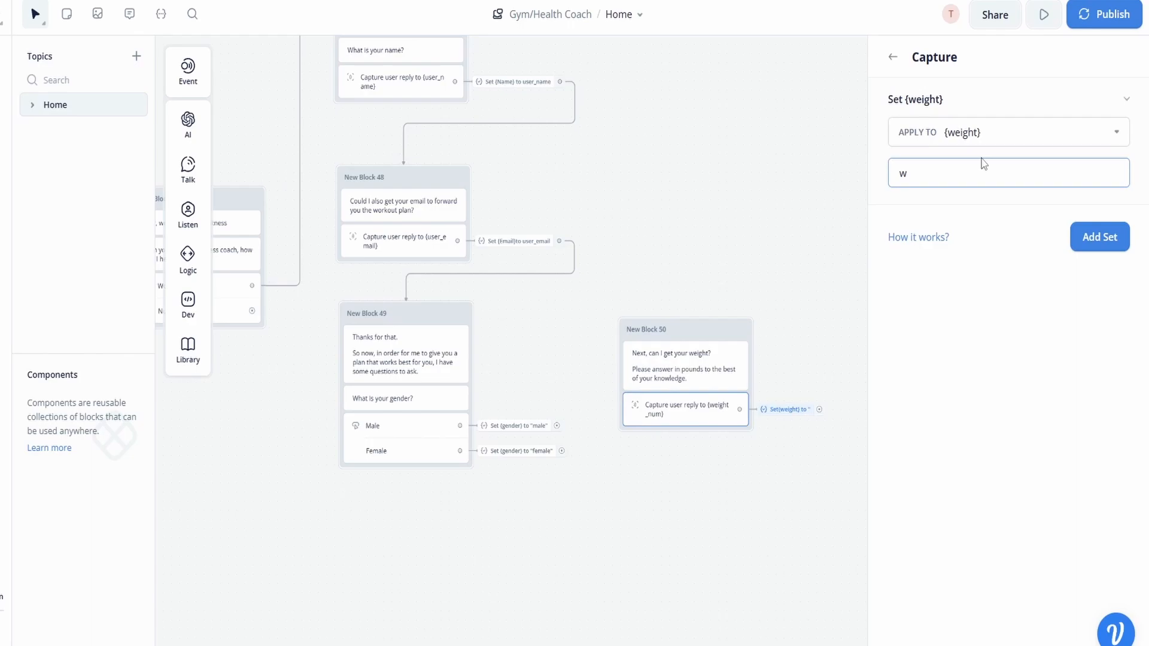
key(BackSpace)
text({w)
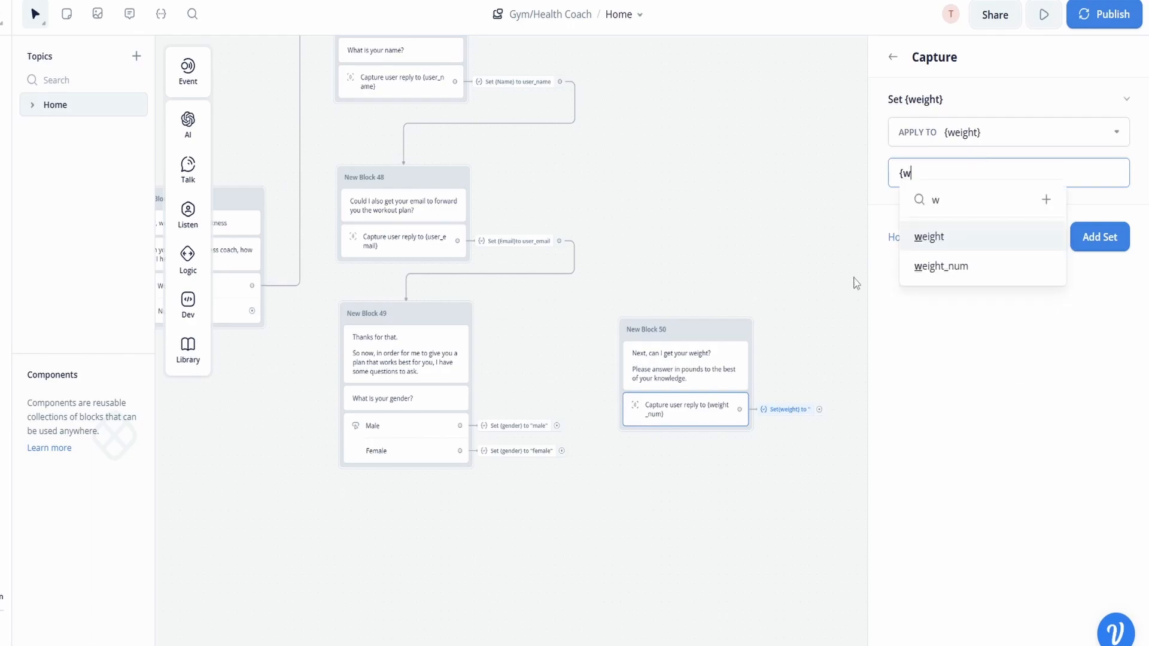
click(942, 266)
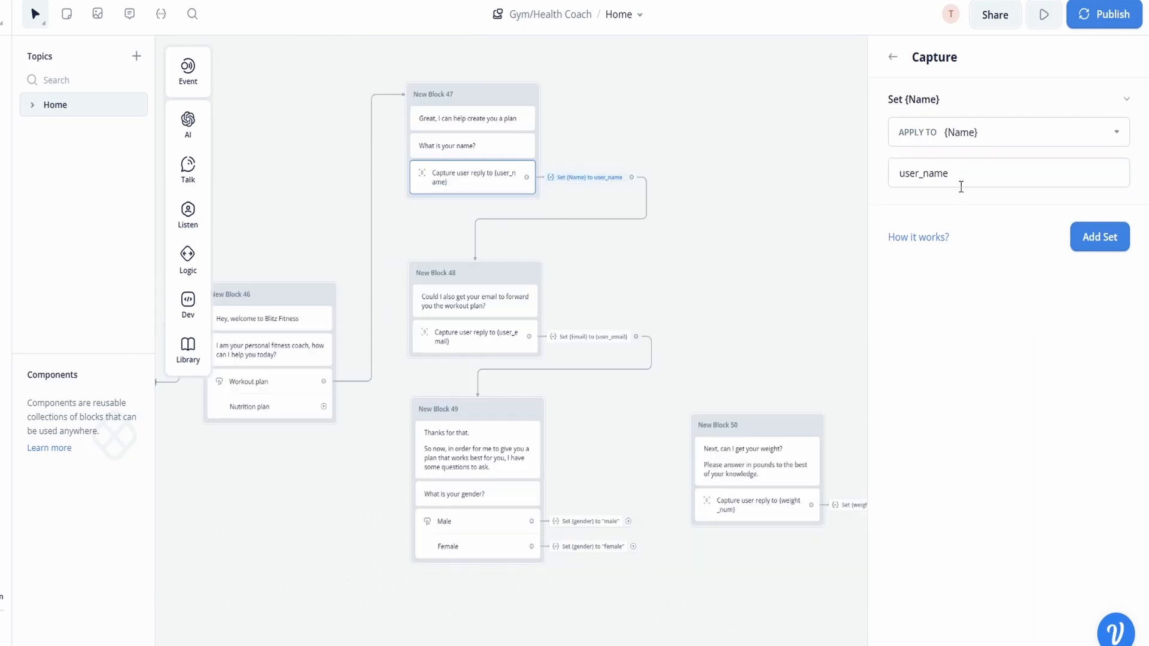
Replace the plain text value of the name capture's Set variable action with the variable {user_name}
click(961, 175)
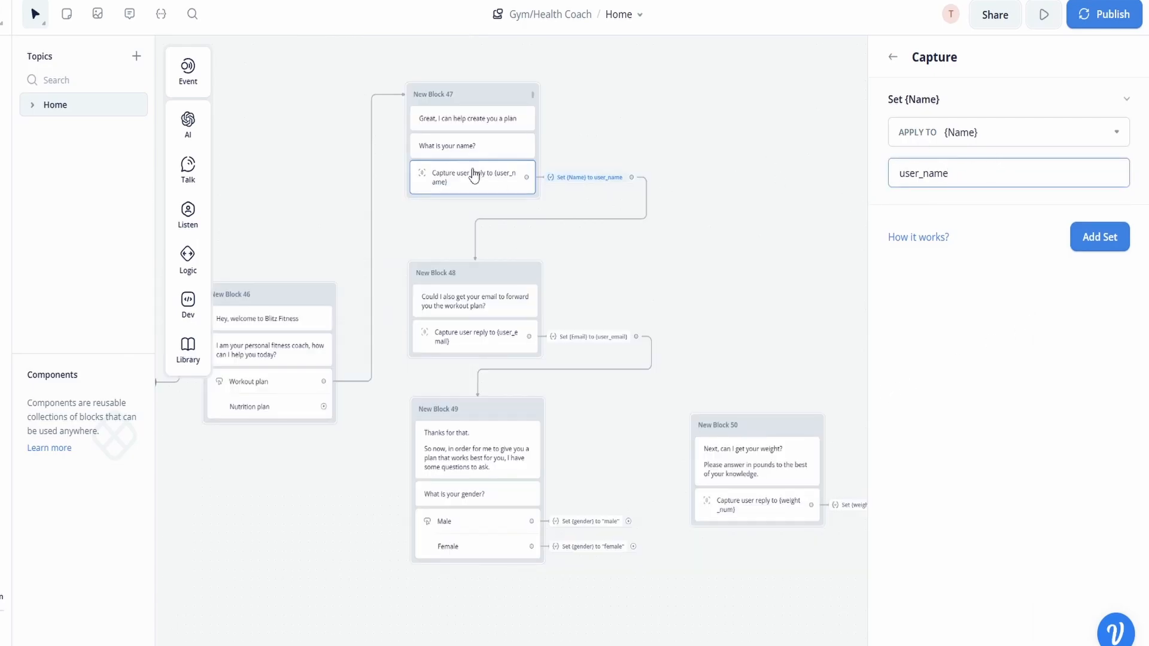
drag(975, 175, 867, 186)
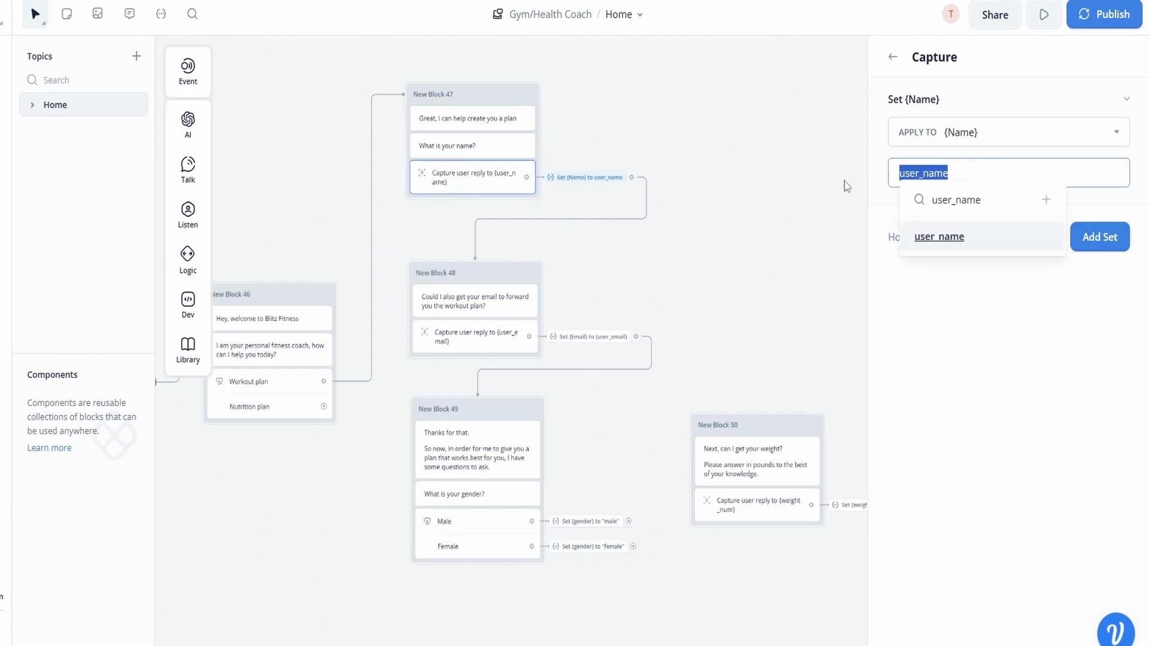
text({us)
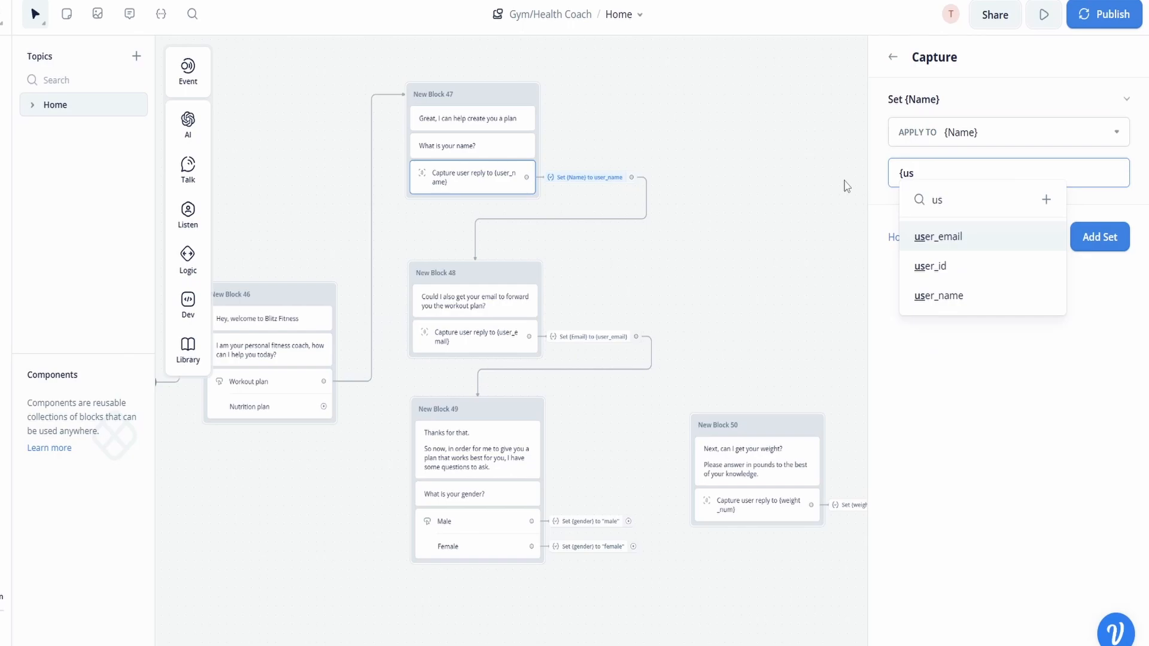
click(962, 295)
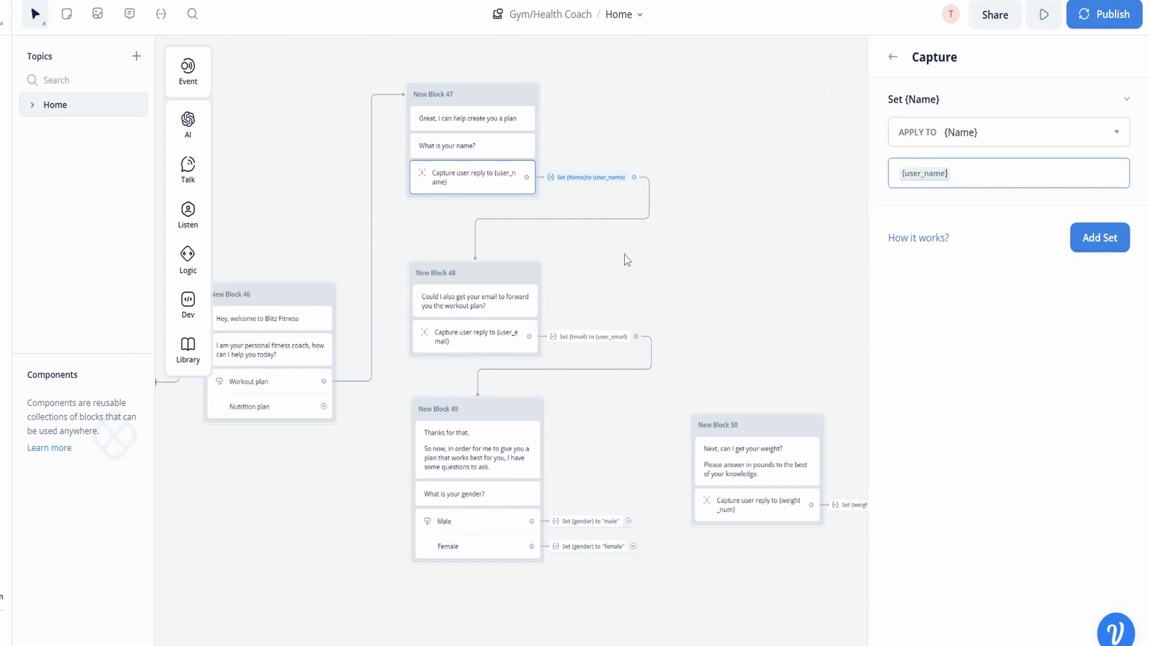
Review the Set variable values of the email capture, the weight capture and the Male button
click(473, 337)
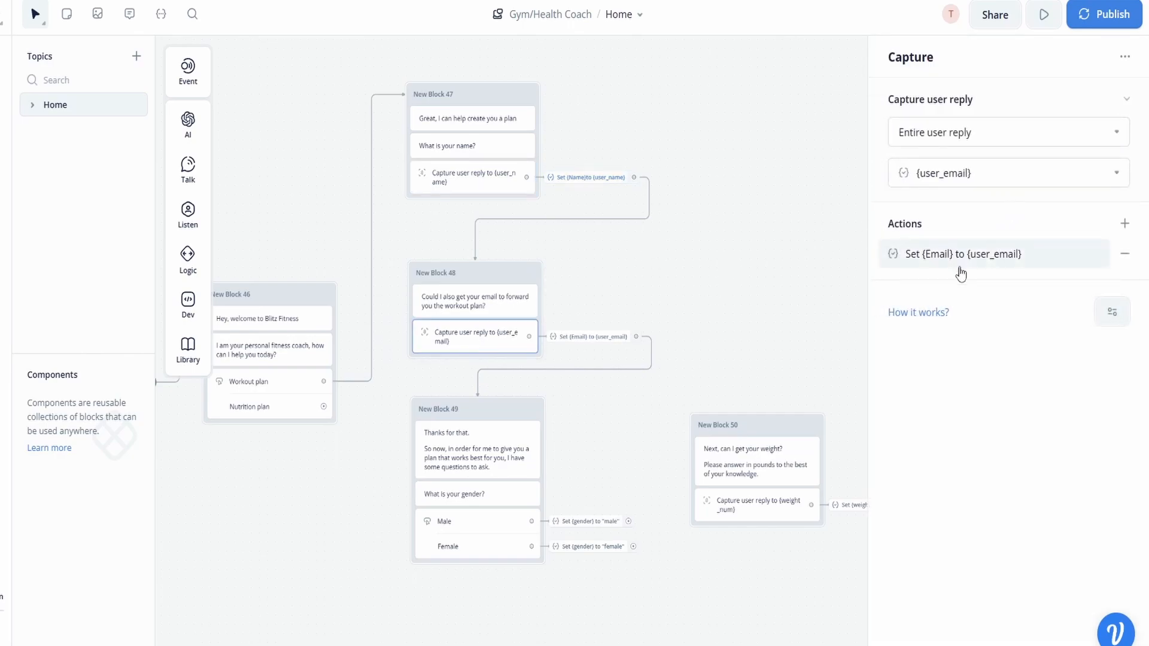
click(1039, 262)
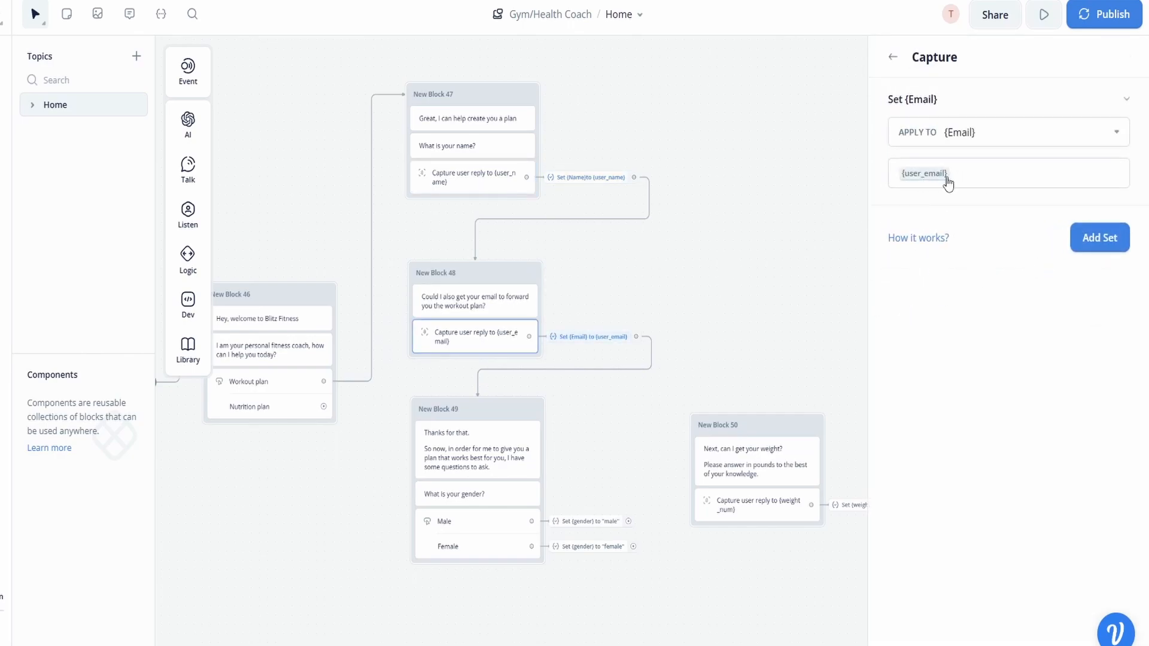
drag(734, 301, 648, 239)
click(710, 445)
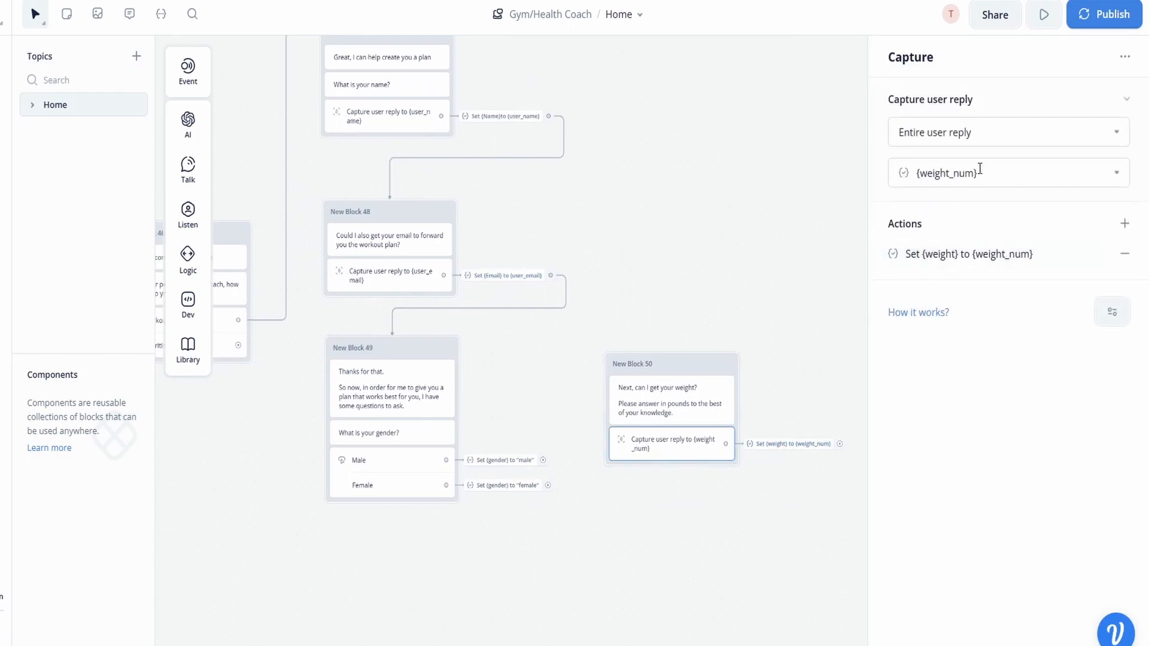
click(962, 261)
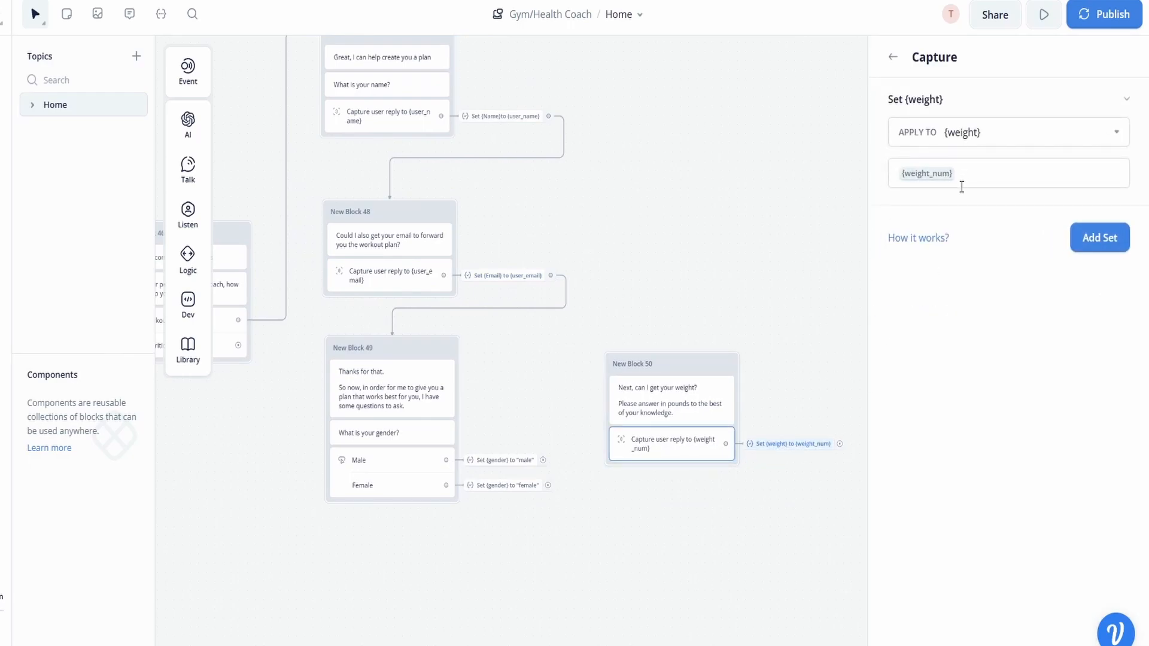
click(774, 261)
click(496, 462)
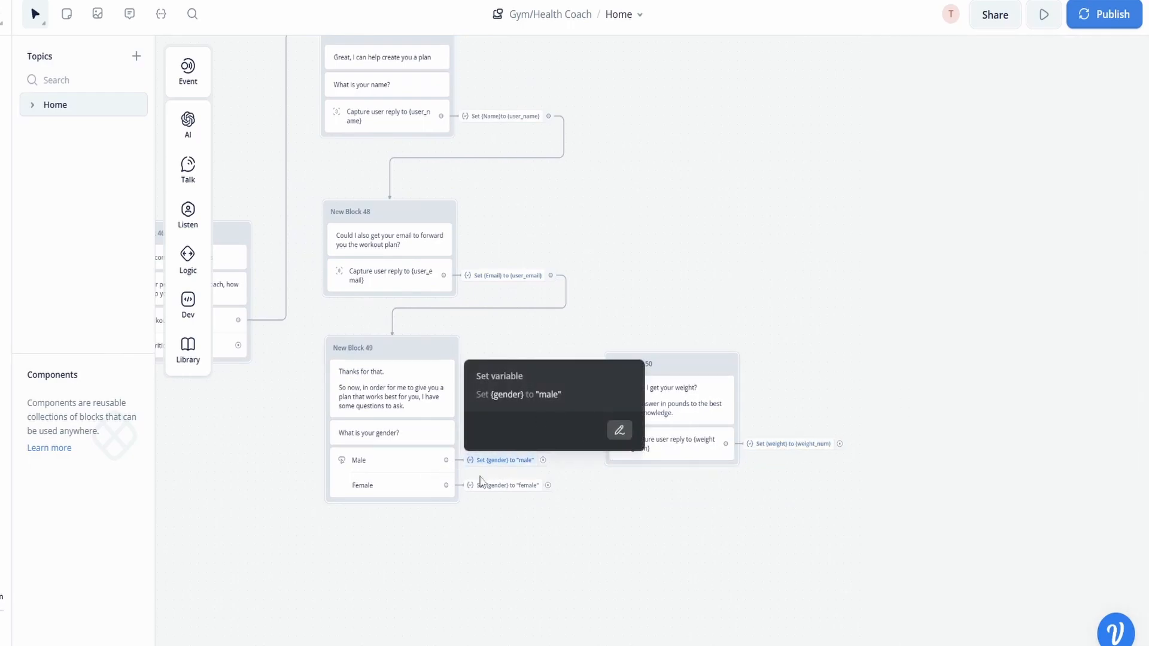
click(403, 469)
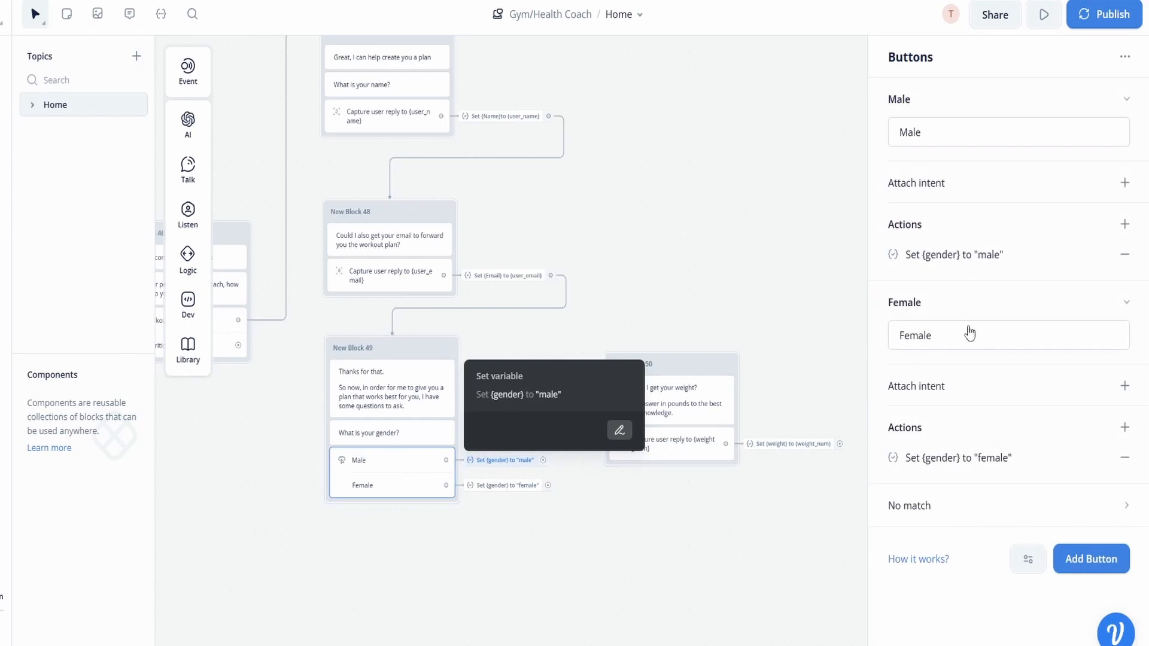
click(985, 255)
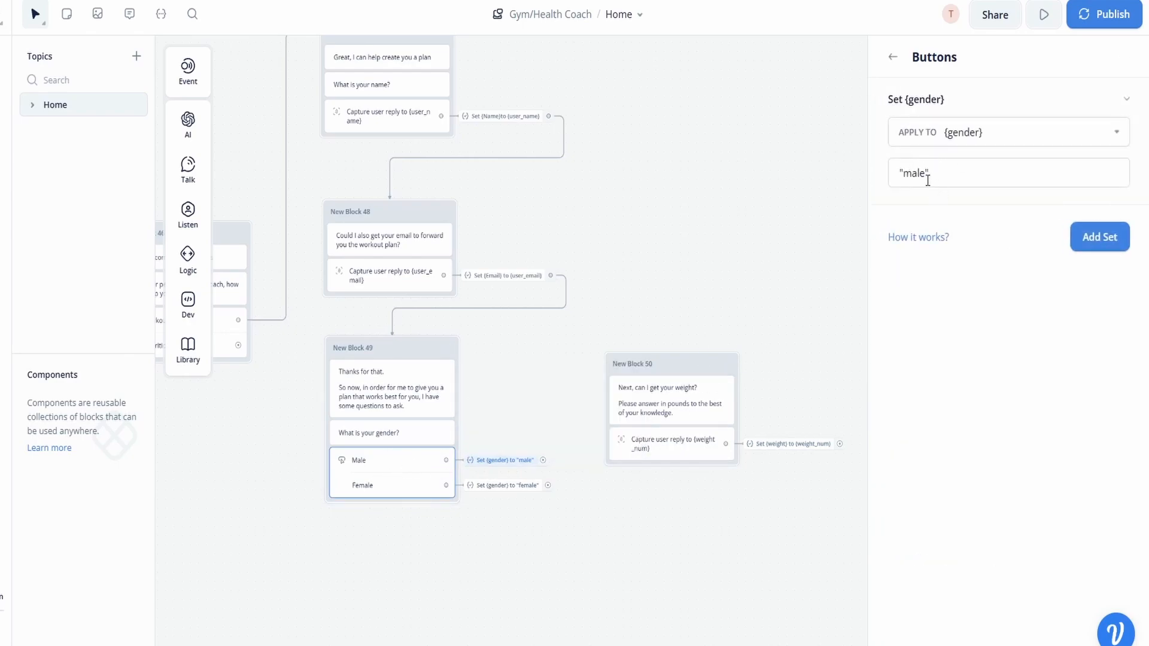
click(698, 248)
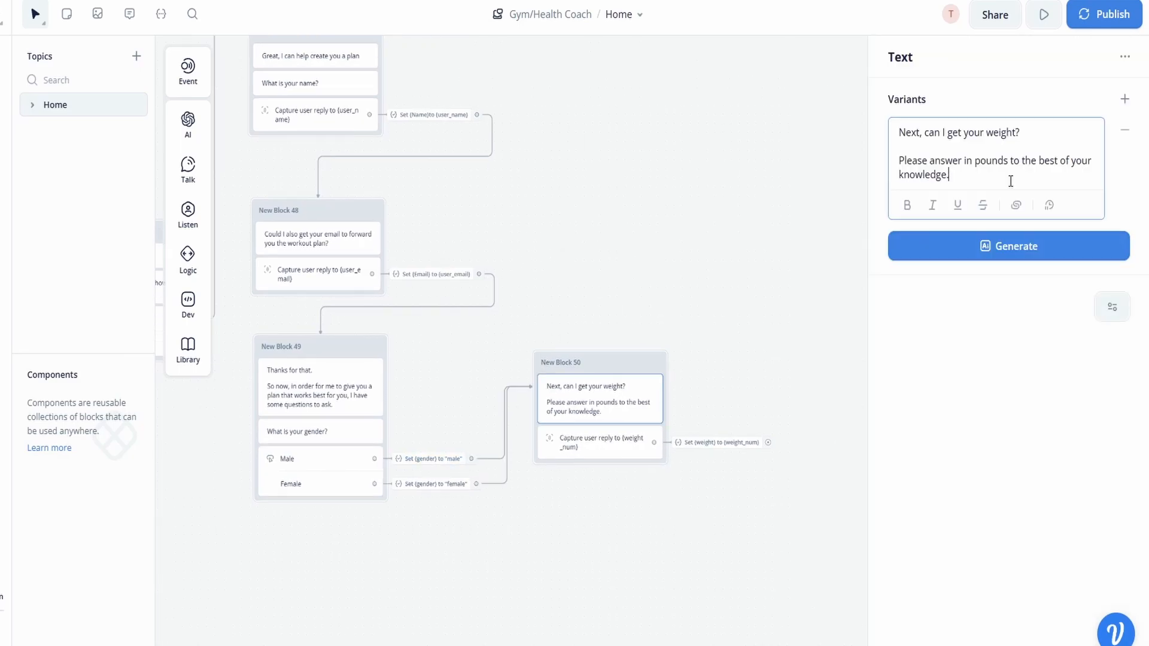
Add the line "For example: 170" as a separate paragraph at the end of the weight question
key(Return)
key(Return)
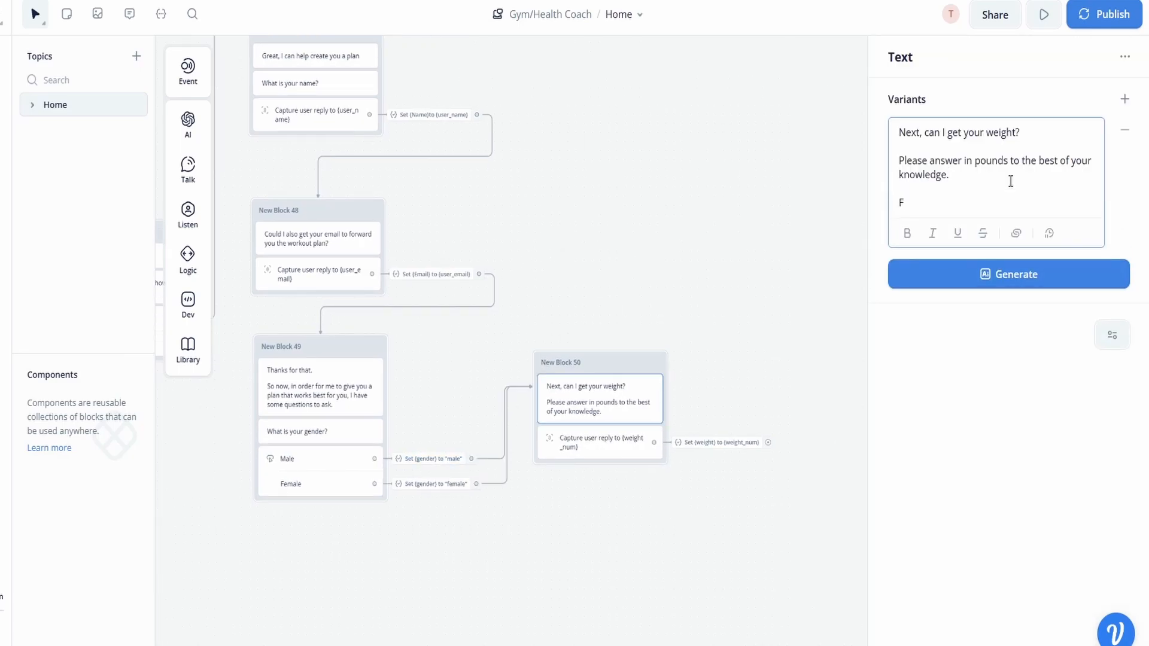
text(For example)
click(747, 298)
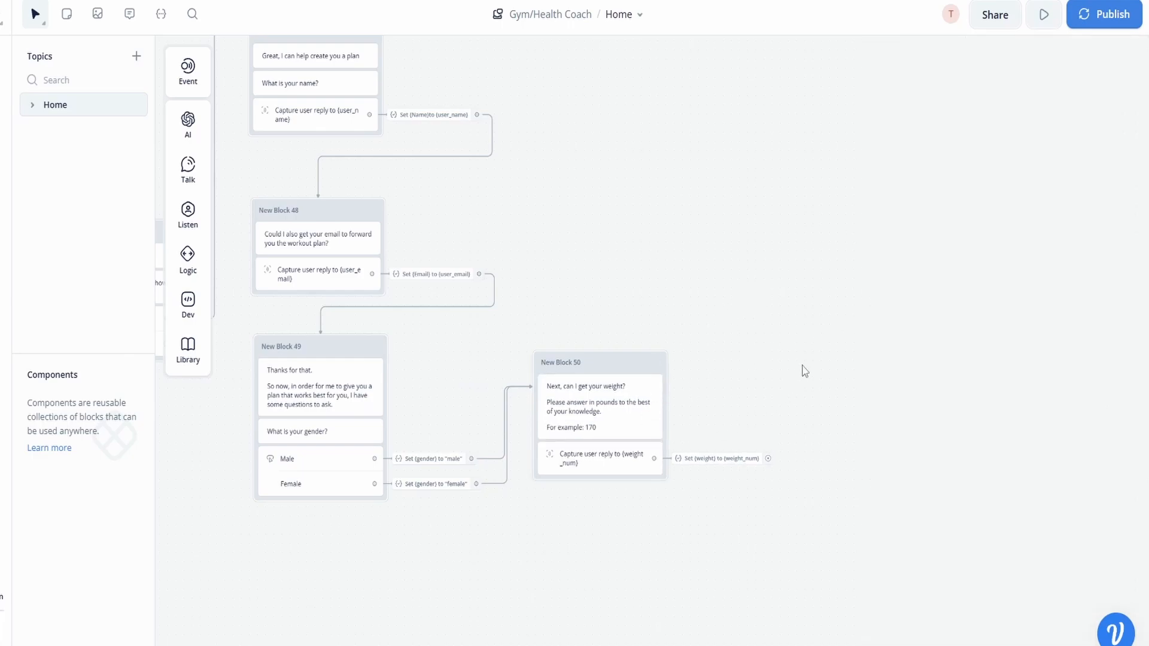
Add a new text block above the weight block that asks "How old are you?"
drag(802, 369, 760, 359)
scroll(564, 277, up, 3)
mouse_move(187, 169)
drag(239, 169, 627, 288)
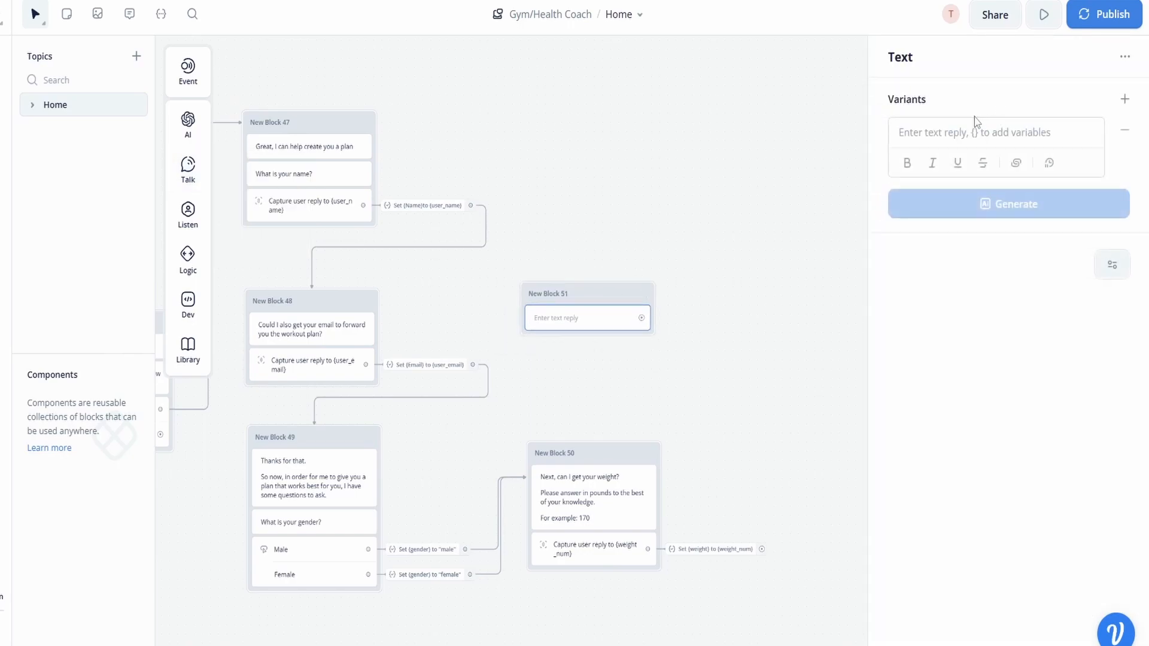
click(975, 126)
click(625, 317)
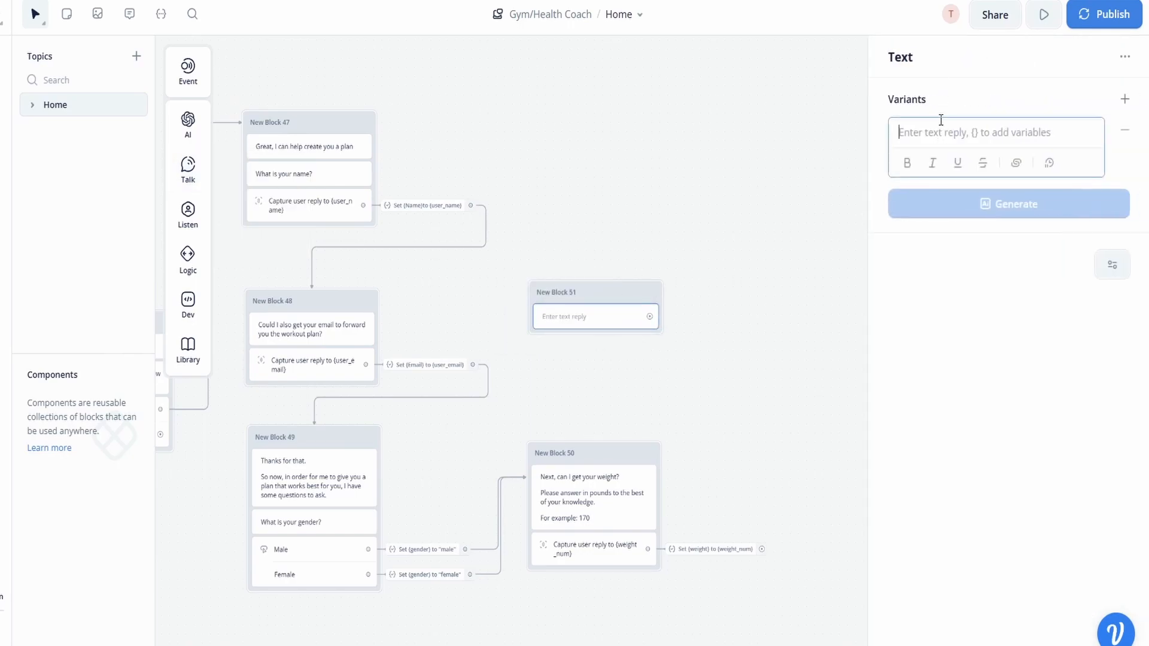
text(How ol)
text(d are you?)
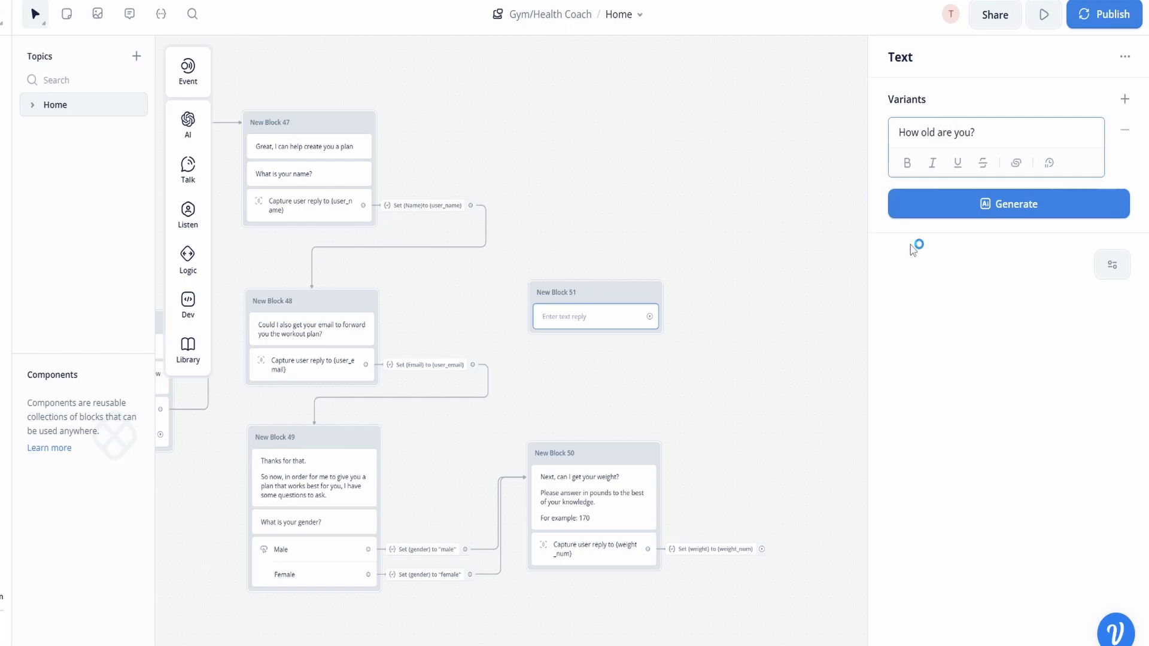
click(725, 333)
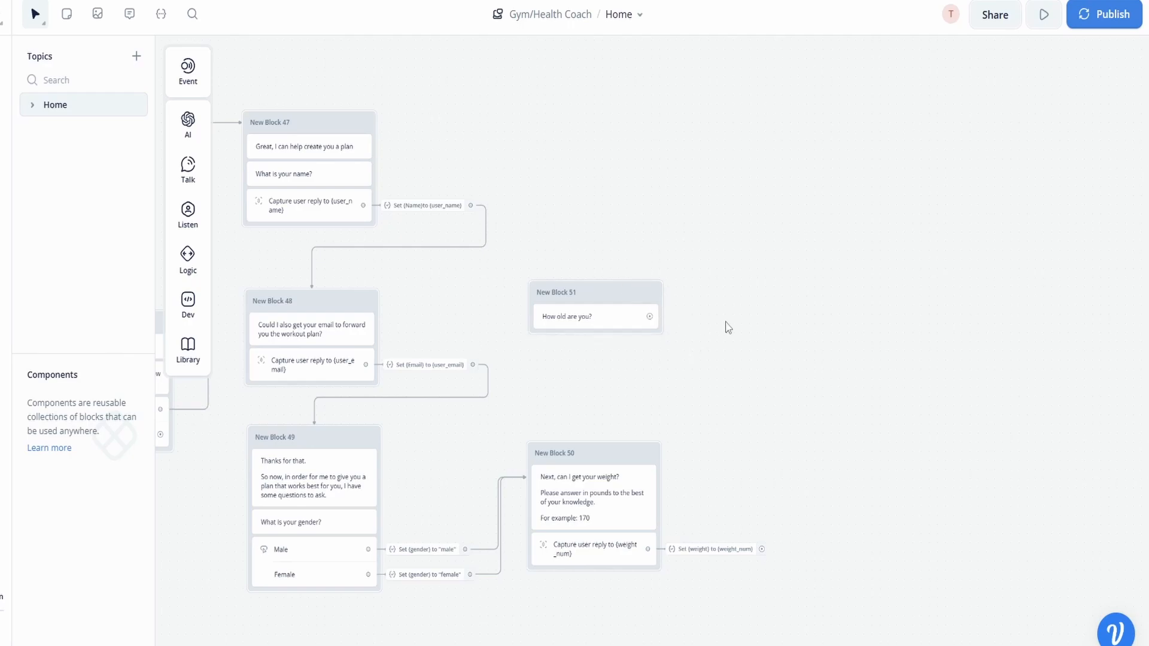
mouse_move(188, 213)
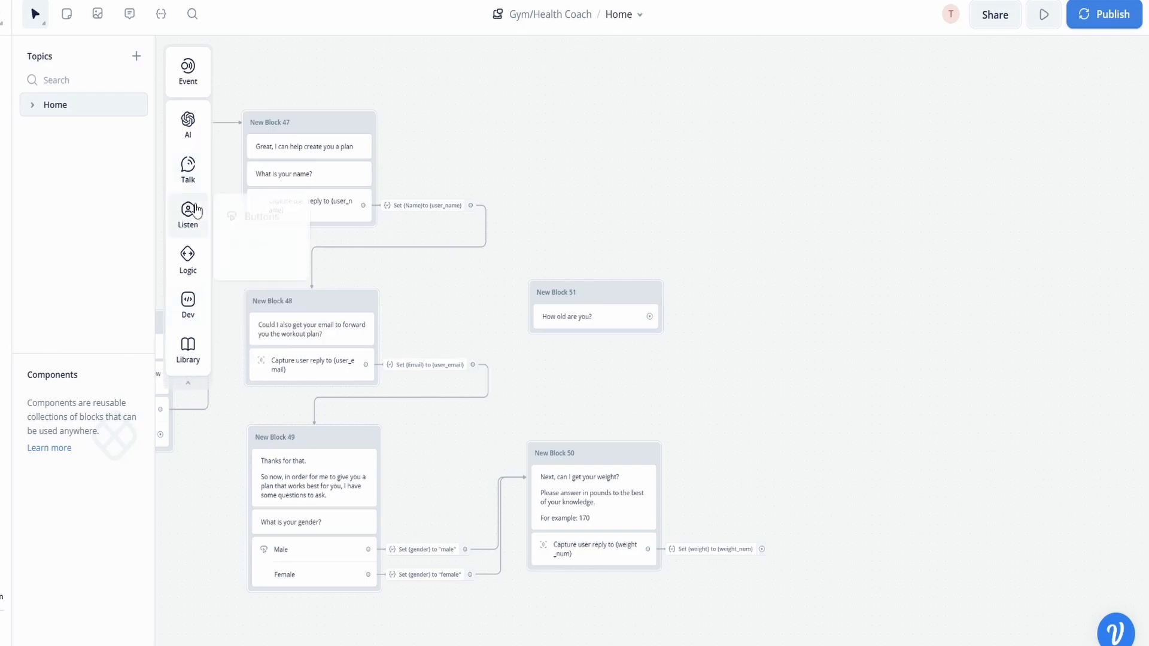
drag(282, 280, 585, 331)
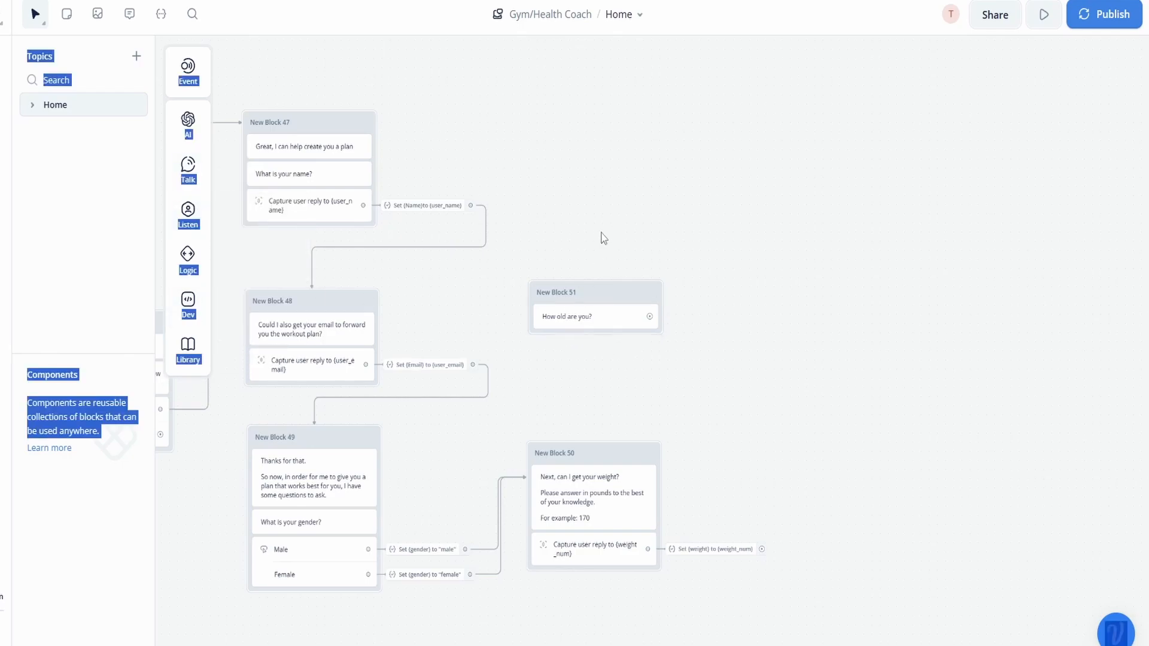
click(681, 174)
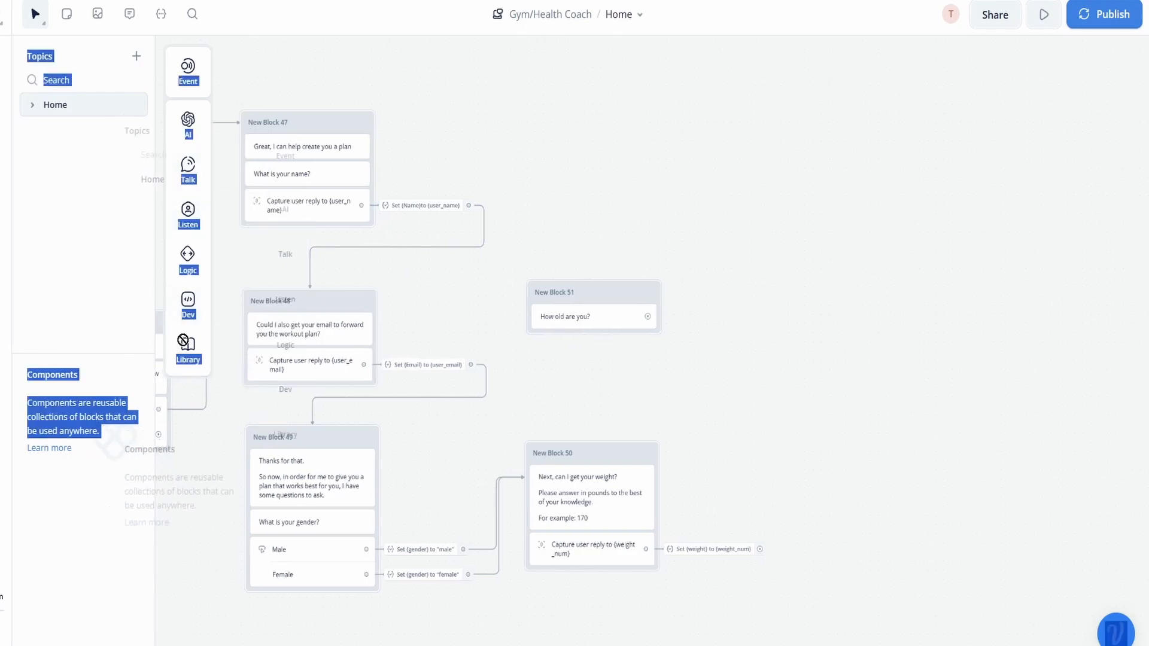
click(99, 272)
Add a Capture step below the age question that stores the entire user reply in a new variable named age_num
mouse_move(188, 215)
drag(263, 265, 592, 344)
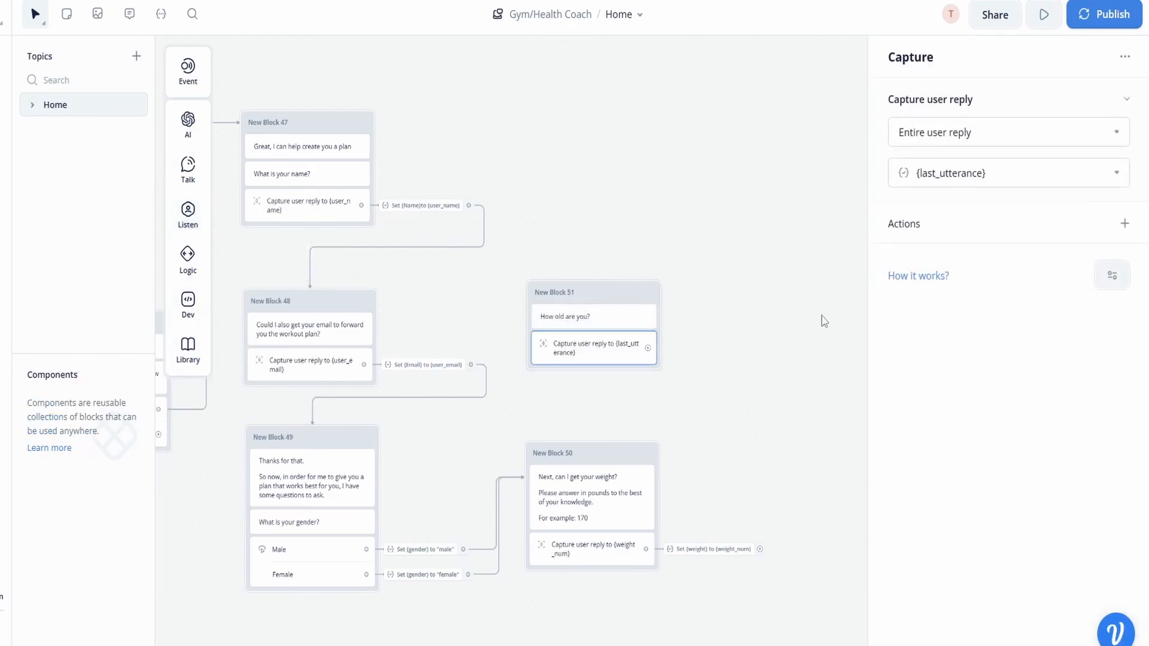
click(1012, 179)
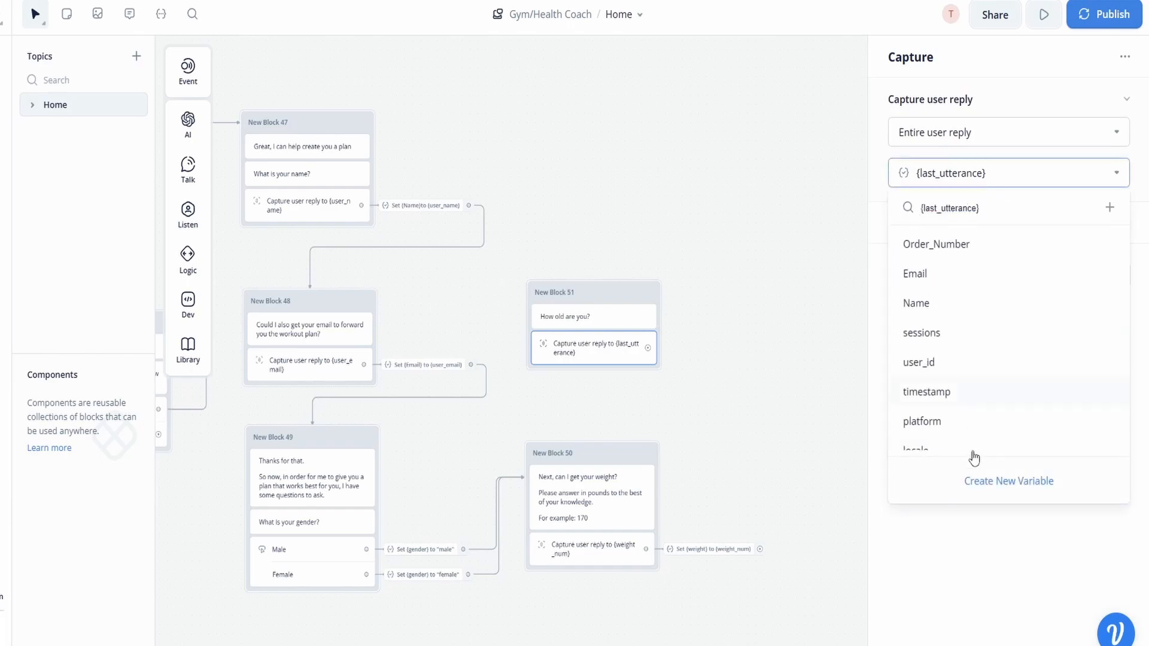
click(1009, 481)
text(age_num)
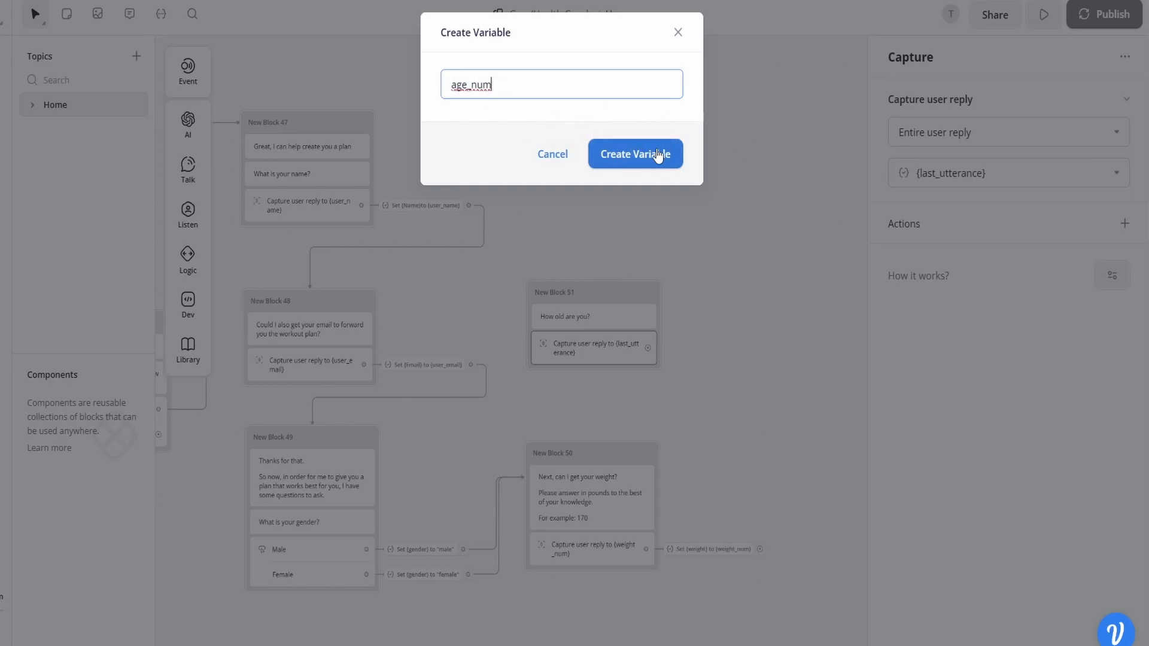
click(658, 155)
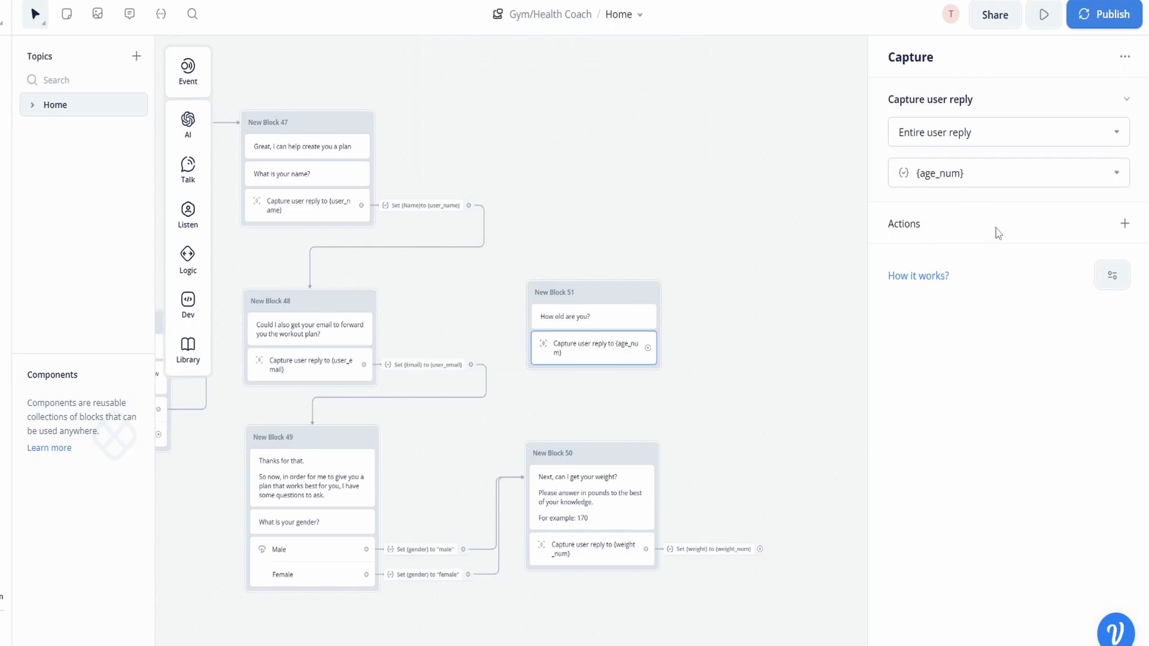
Add a Set variable action to the age capture that sets a new variable named age to {age_num}
click(1125, 223)
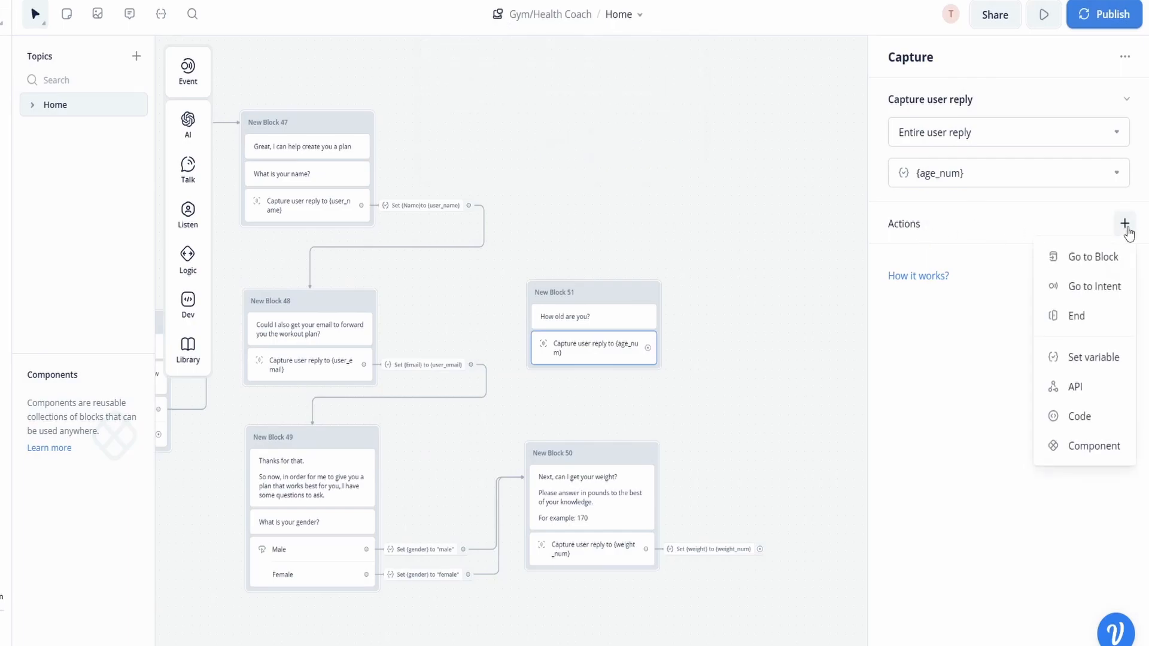
click(1114, 356)
click(978, 133)
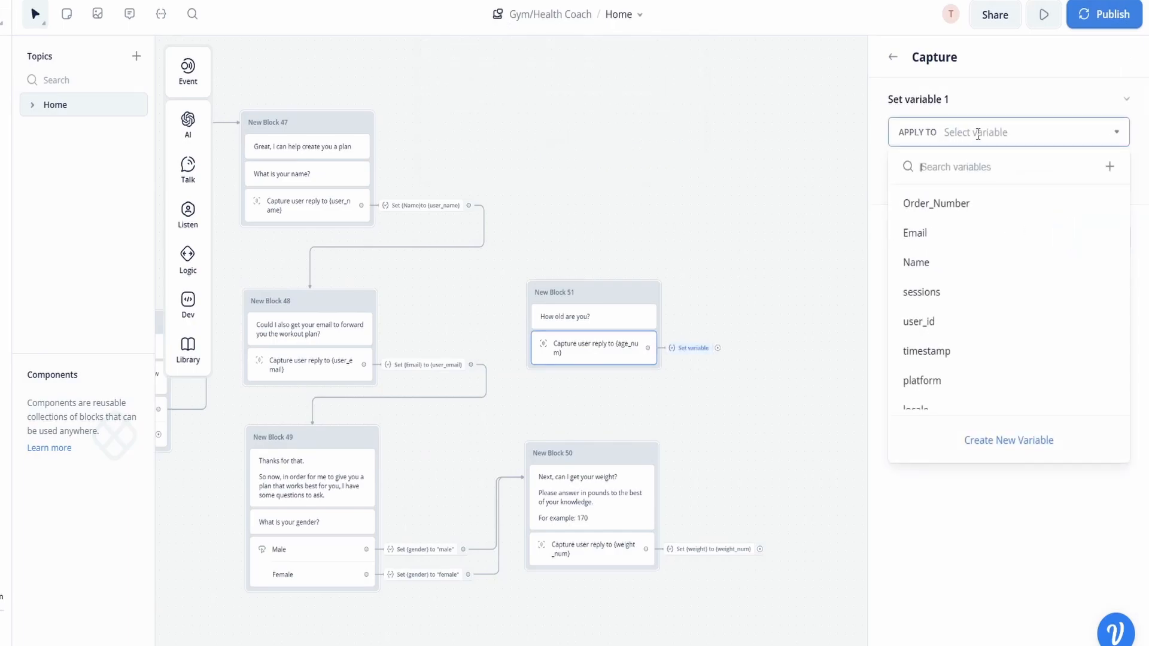
click(1024, 441)
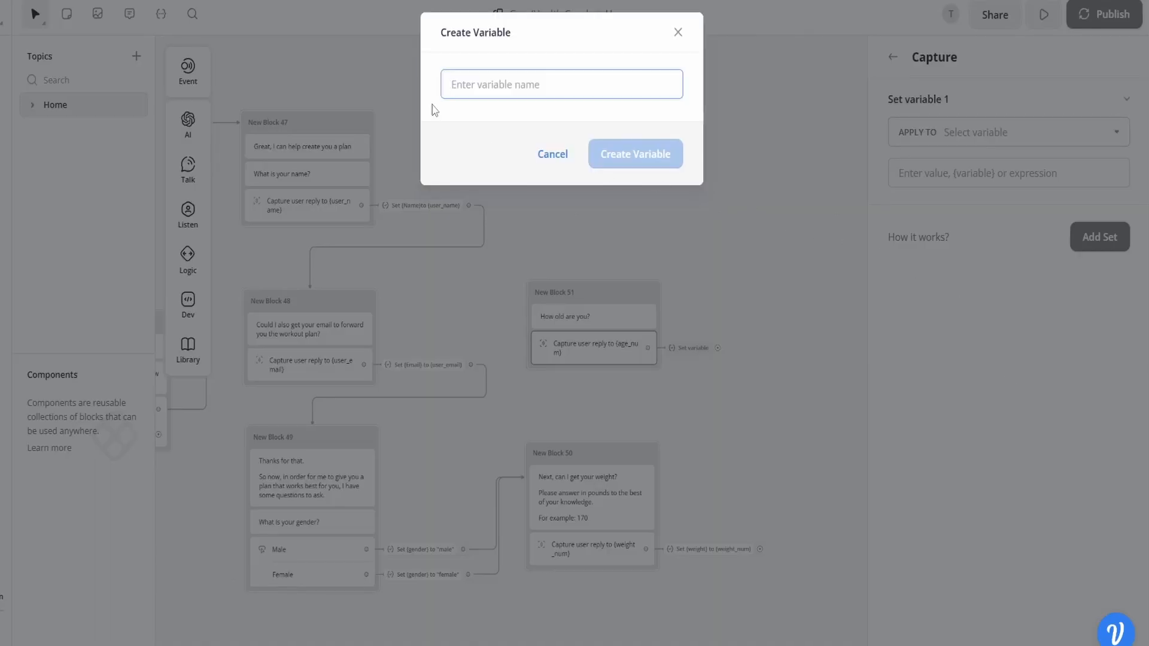
text(age)
click(664, 160)
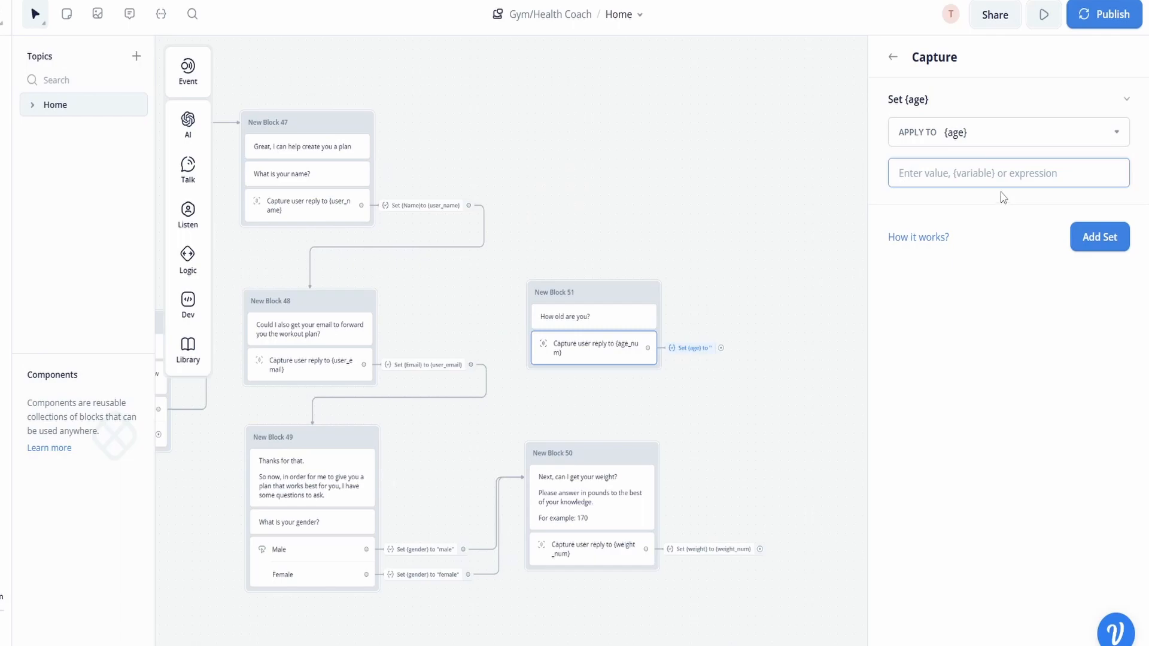
text({age)
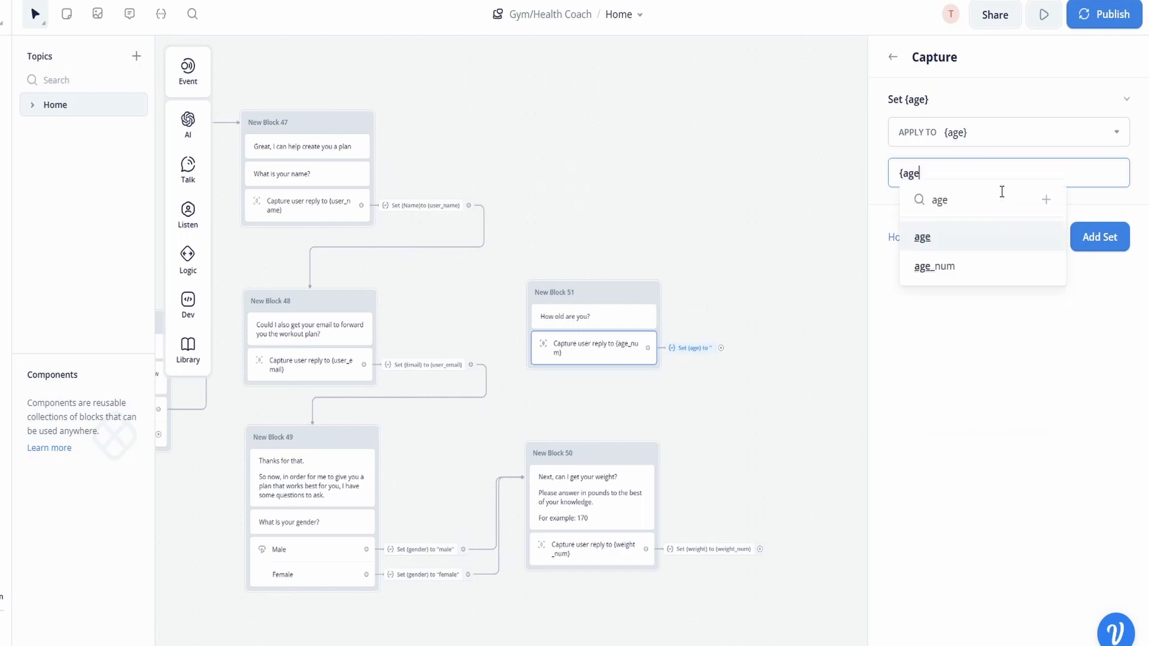
click(934, 266)
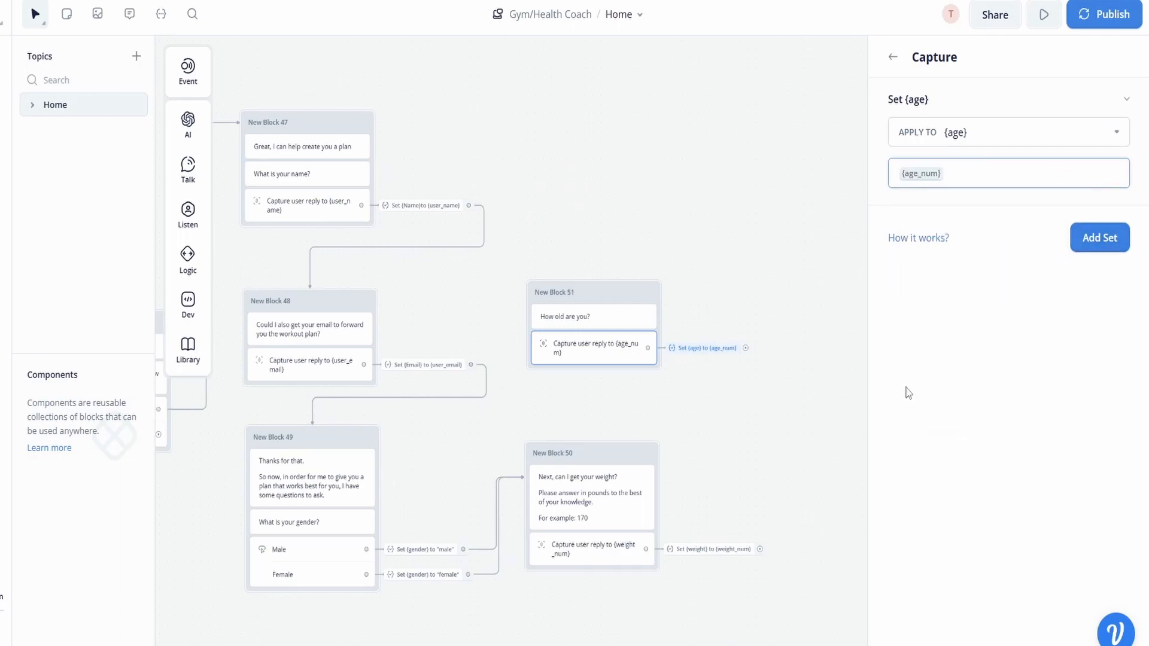
click(825, 351)
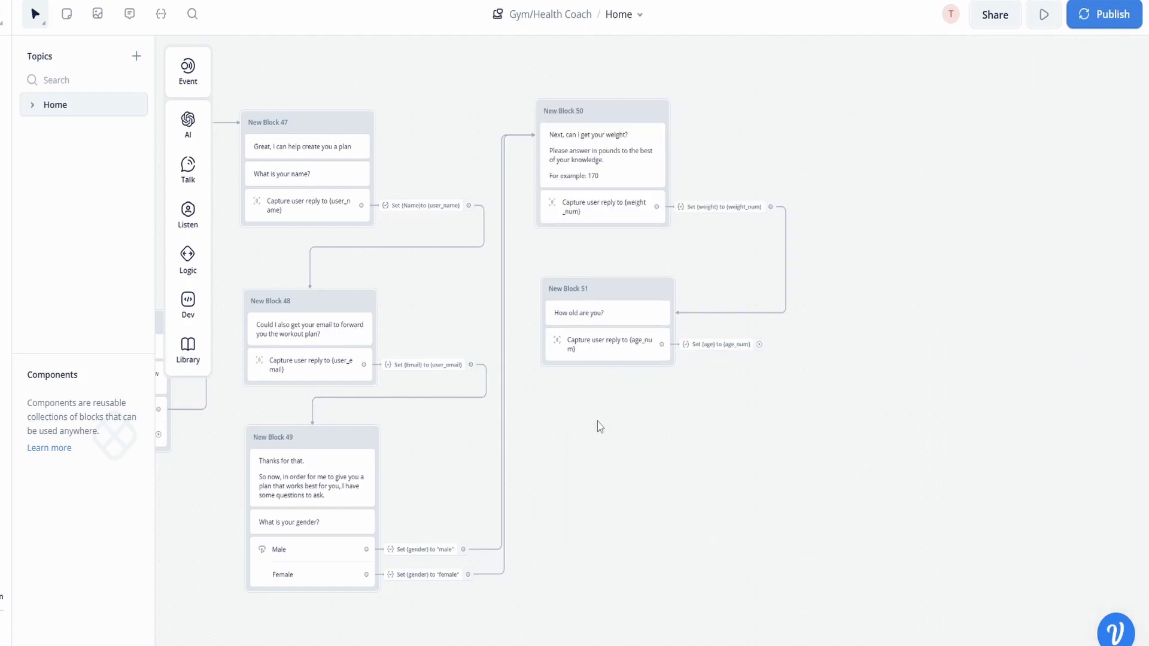
Add a new text block below the age block that asks "What is your current fitness level?"
mouse_move(187, 169)
drag(249, 165, 620, 430)
click(868, 280)
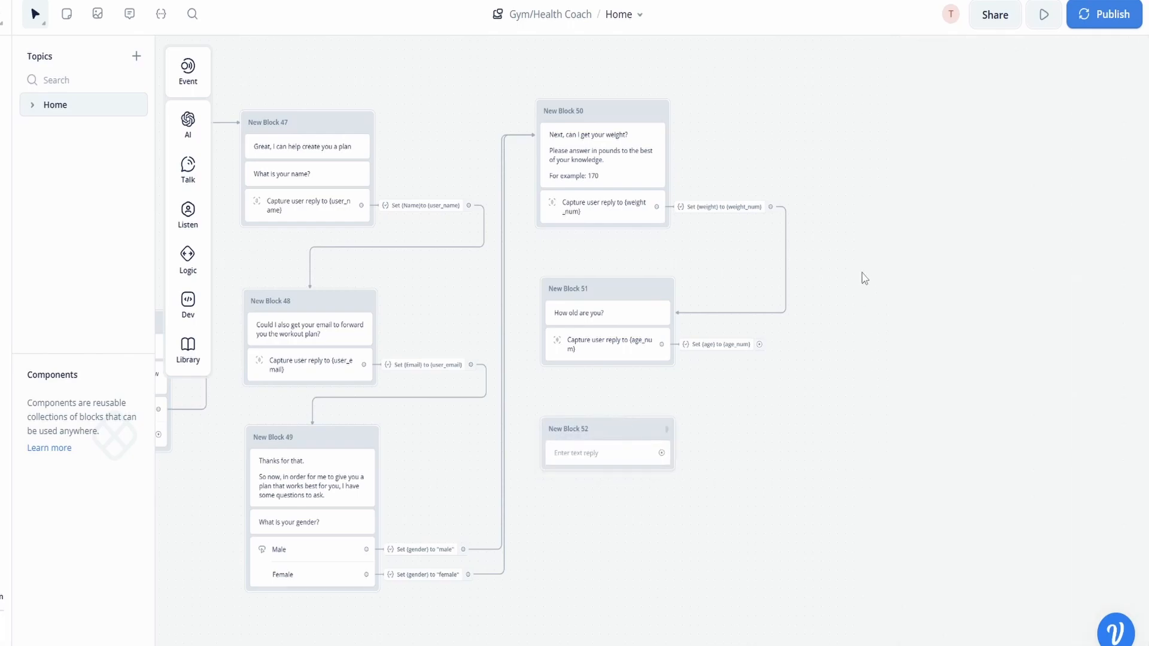
click(621, 455)
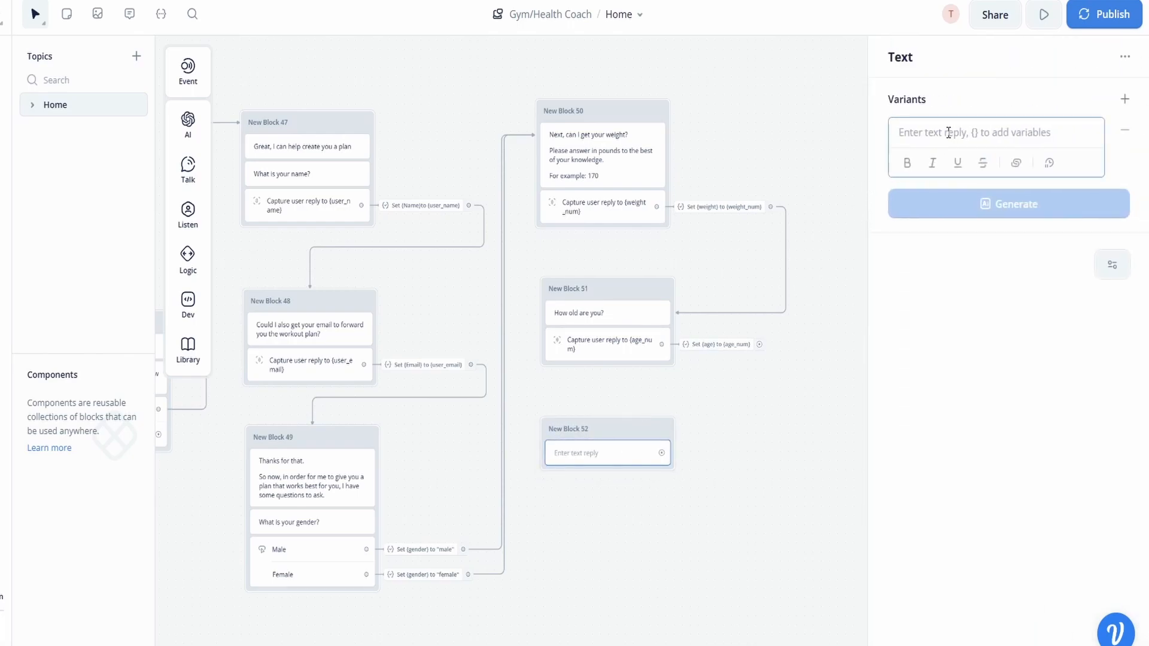
text(Whja)
key(BackSpace)
key(BackSpace)
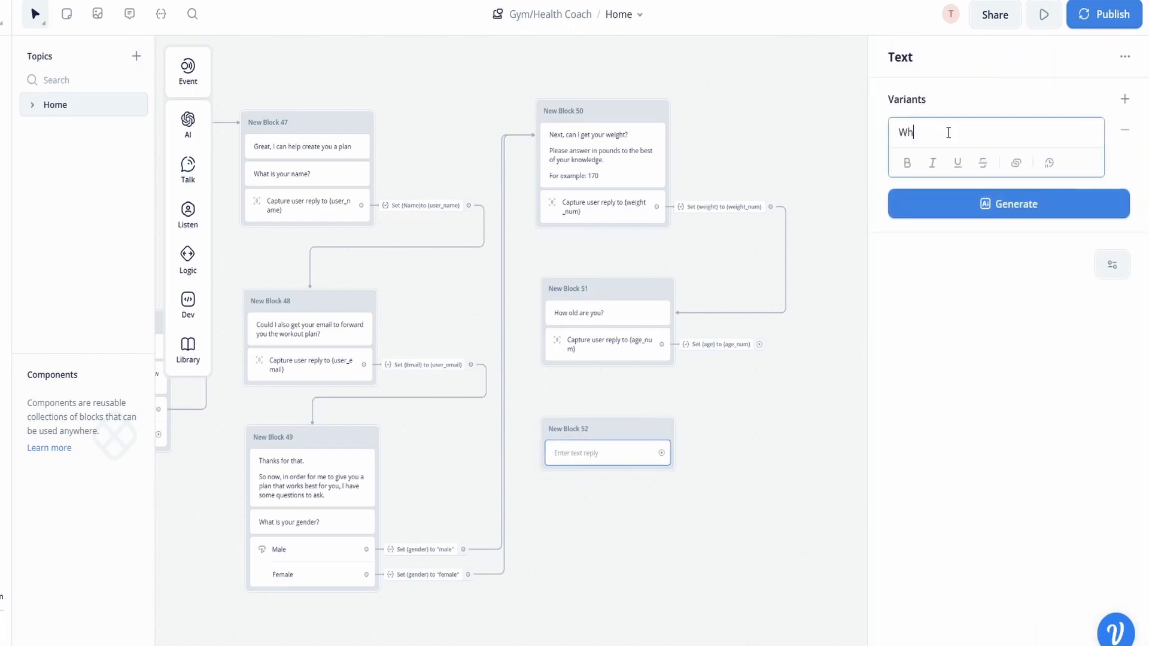
text(at is your current fitness level)
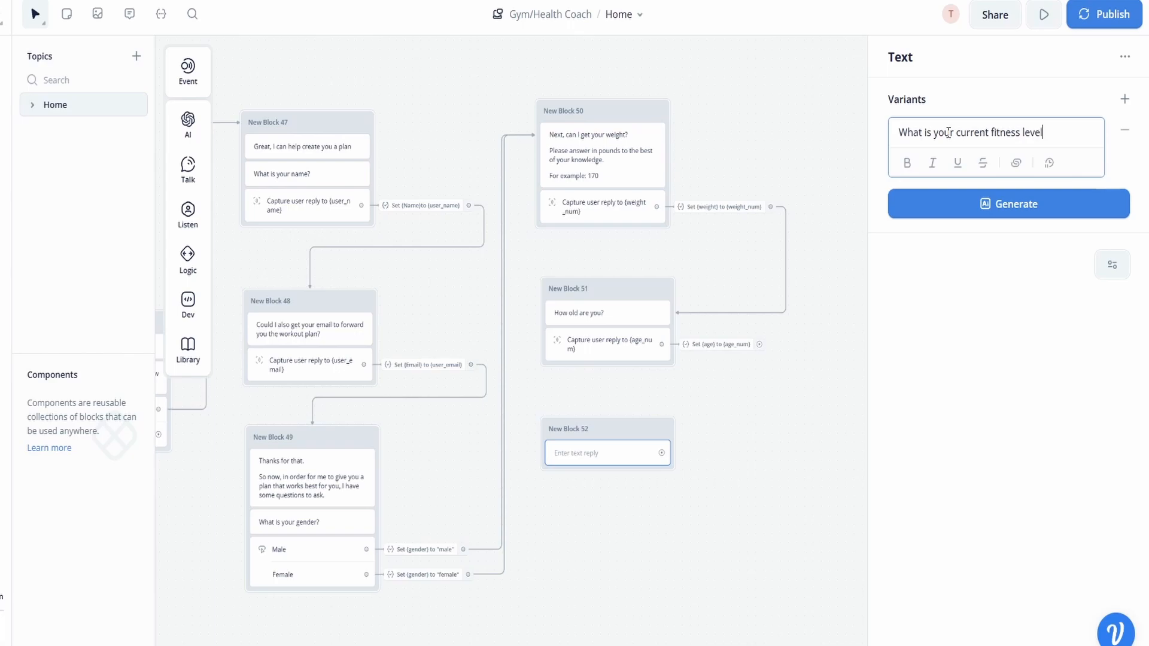
text(?)
List Beginner, Intermediate and Pro below the fitness question, with Beginner in bold and described as "You just started your fitness journey."
key(Return)
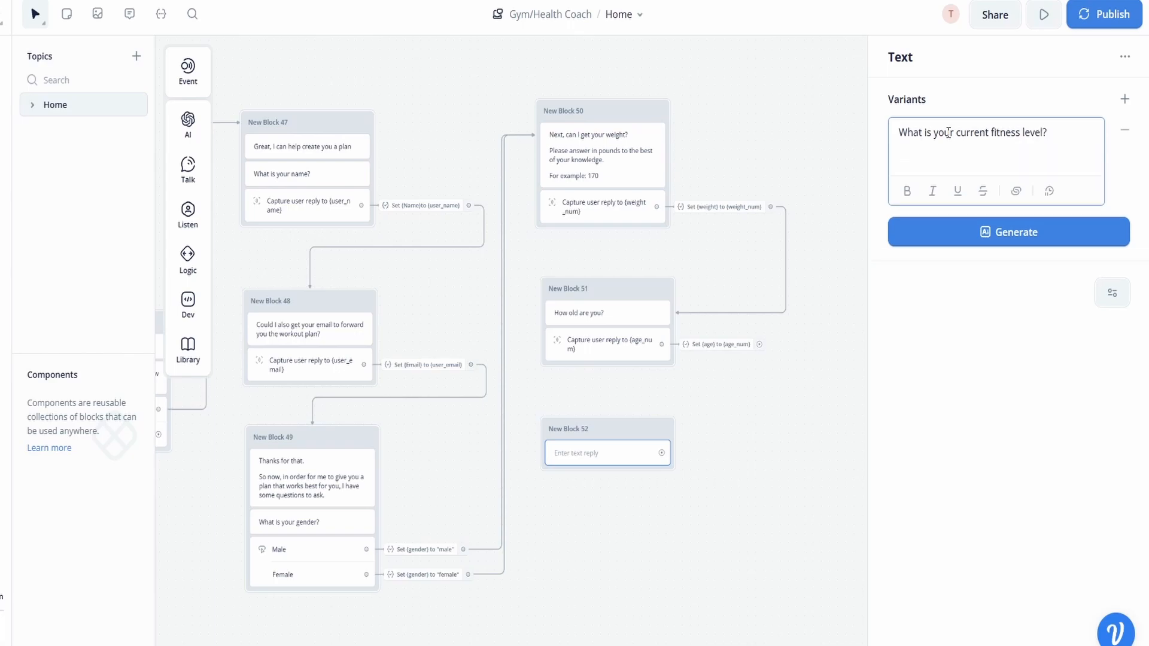
text(Beginner)
key(Return)
text(Intermi)
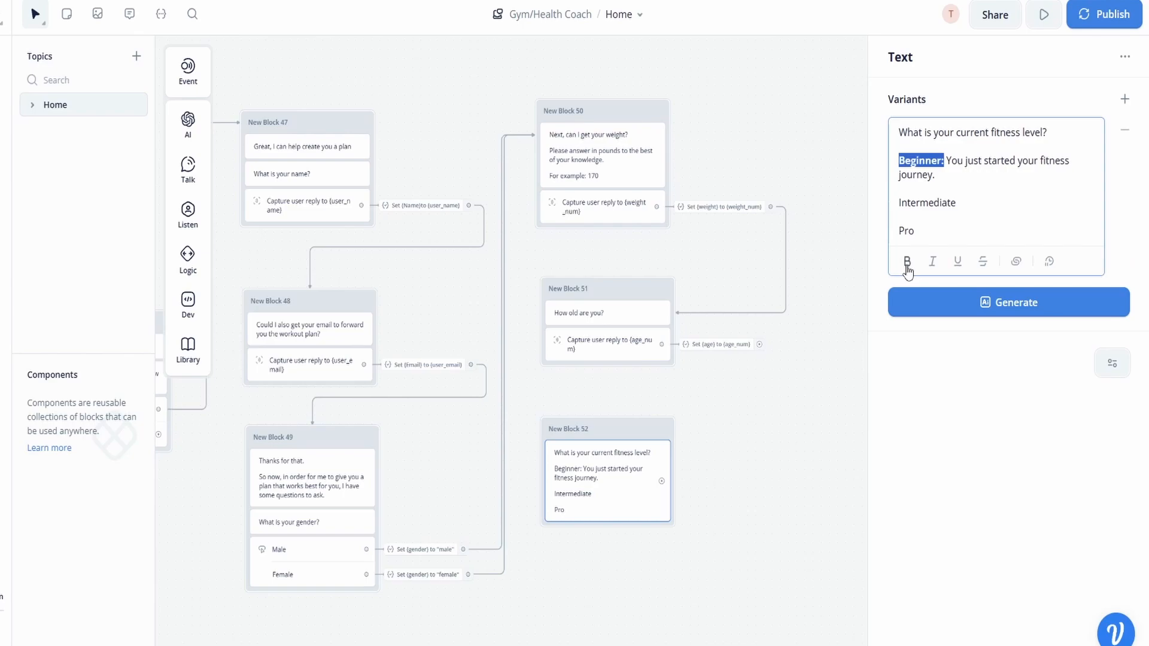
Describe Intermediate as "You have some gym experiences." and Pro as "You have been consistently working out for over a year", with bold level names
click(996, 203)
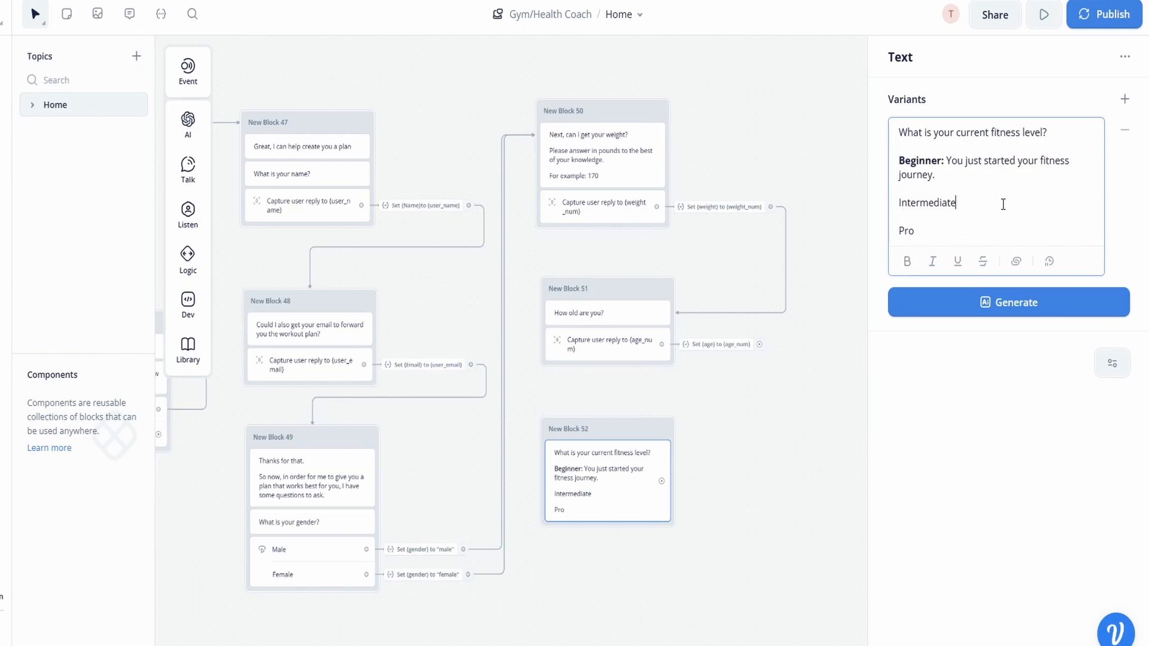
click(947, 235)
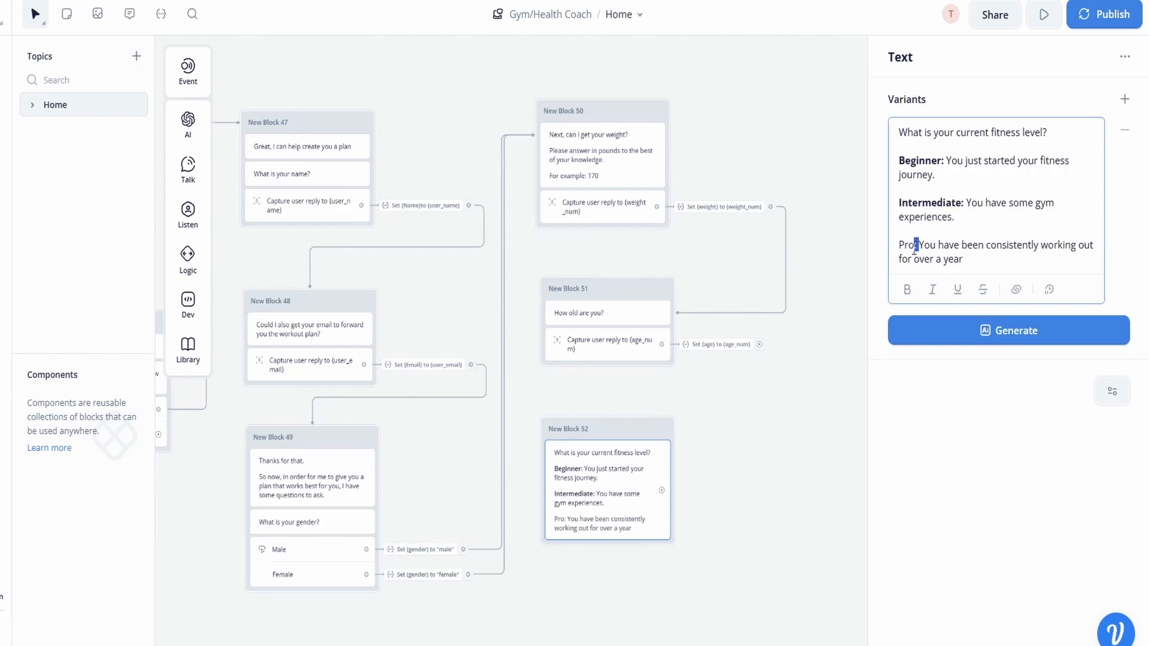
drag(914, 251, 899, 249)
click(907, 290)
click(985, 258)
click(1090, 342)
click(1091, 343)
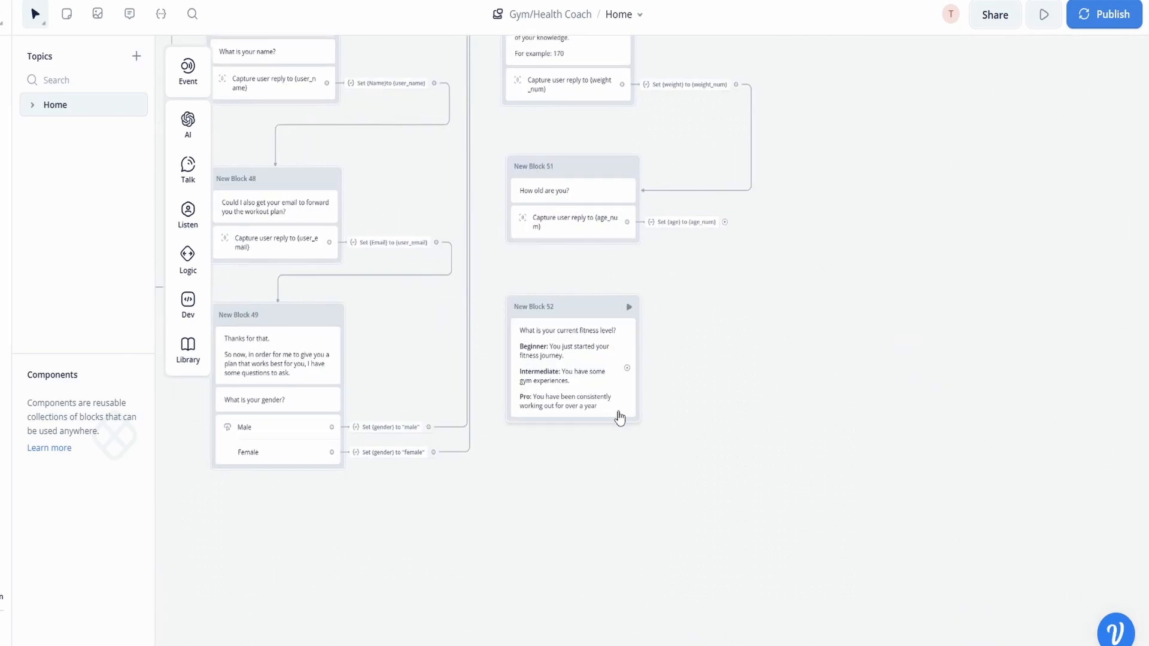
Add a Buttons step below the fitness level question and label its first button Beginner
mouse_move(216, 310)
mouse_move(192, 222)
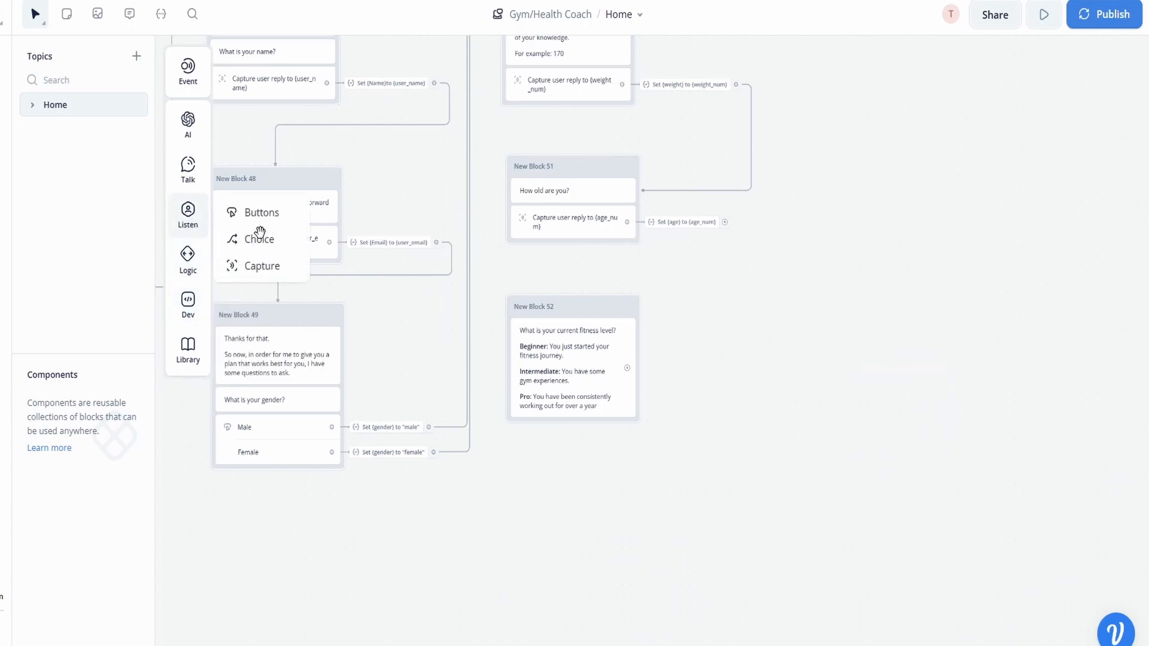
drag(259, 225, 575, 438)
mouse_move(198, 219)
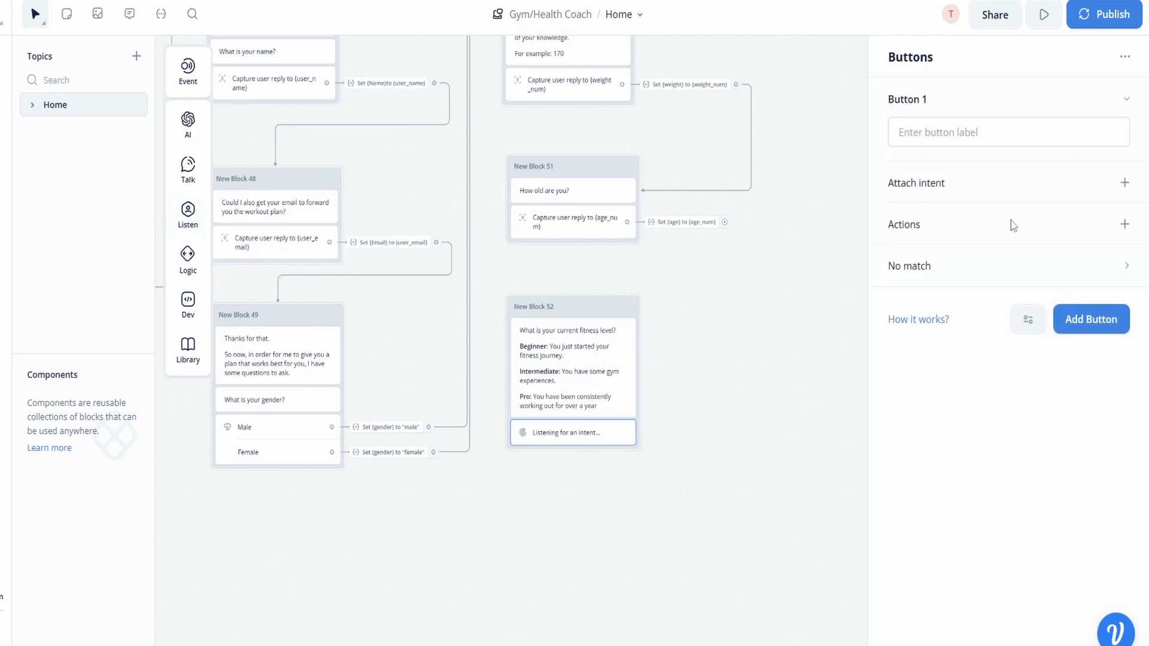
click(987, 123)
text(Beginner)
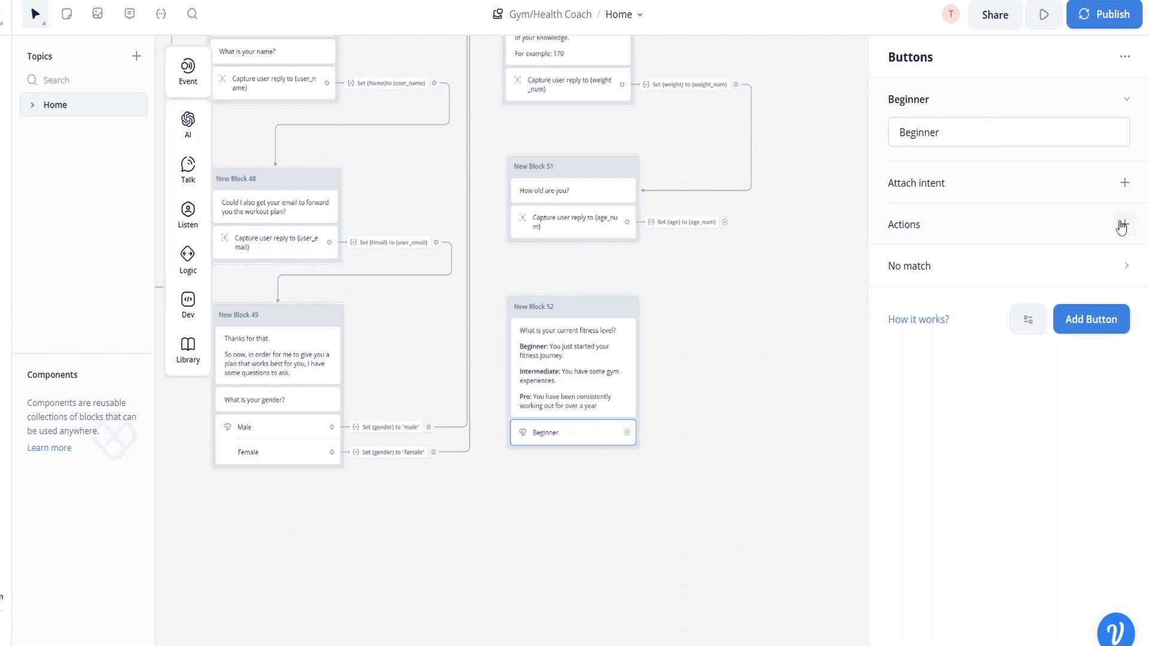
Add a set-variable action to the Beginner button that sets a new variable named fitness to "Beginner"
click(1123, 226)
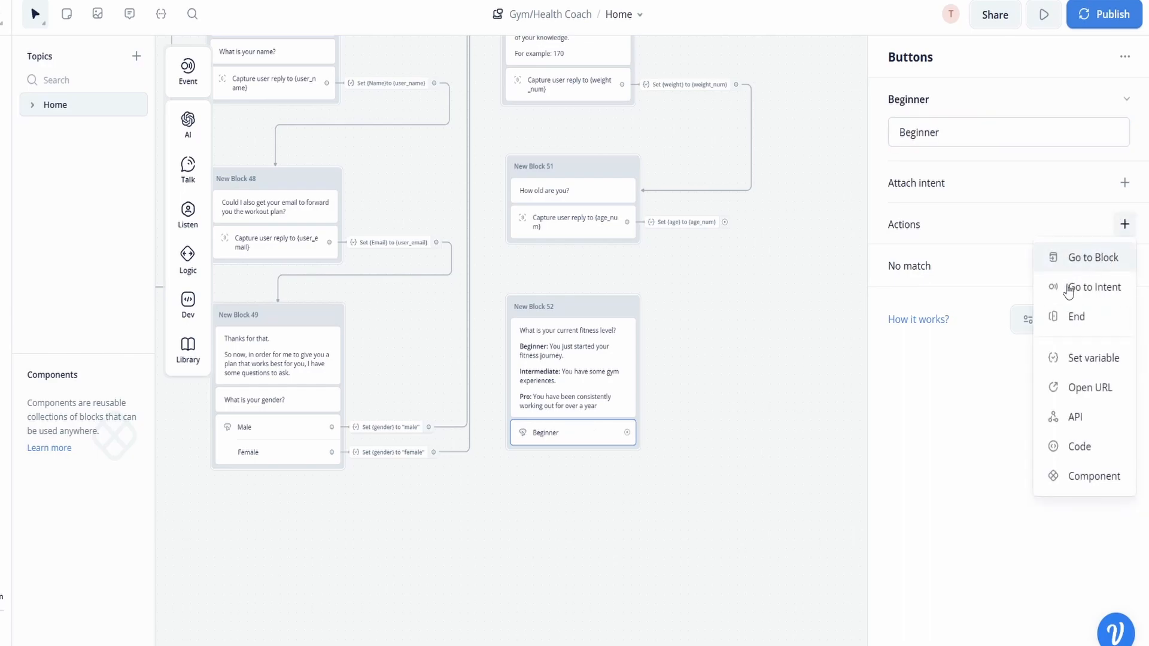
click(1100, 369)
click(985, 133)
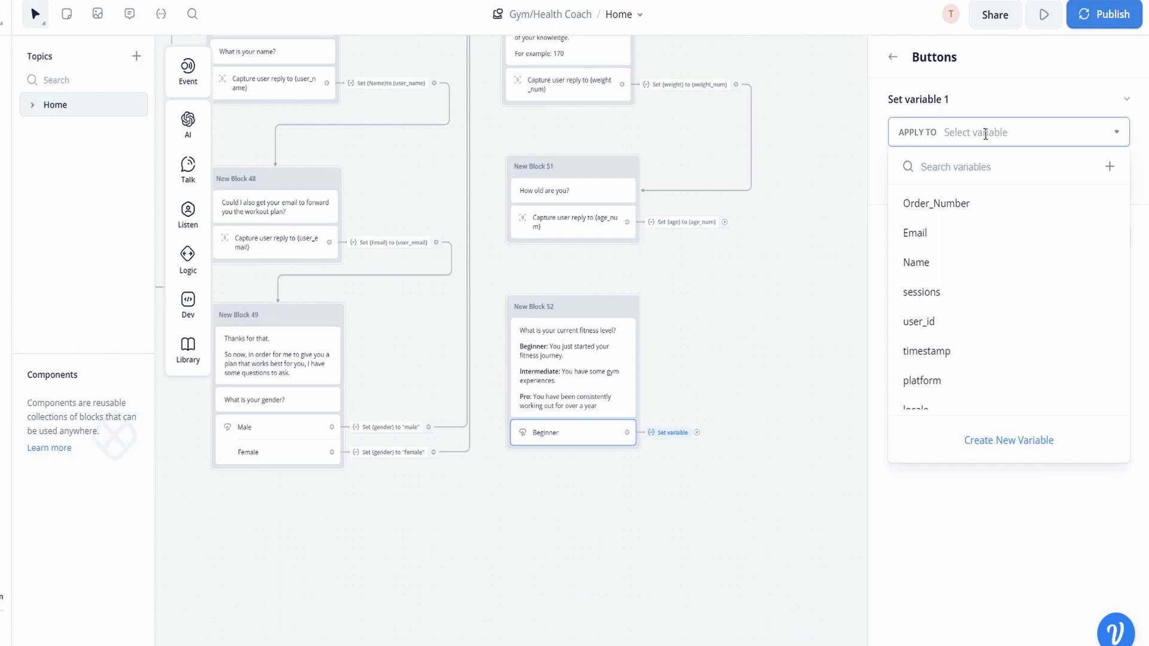
click(1022, 441)
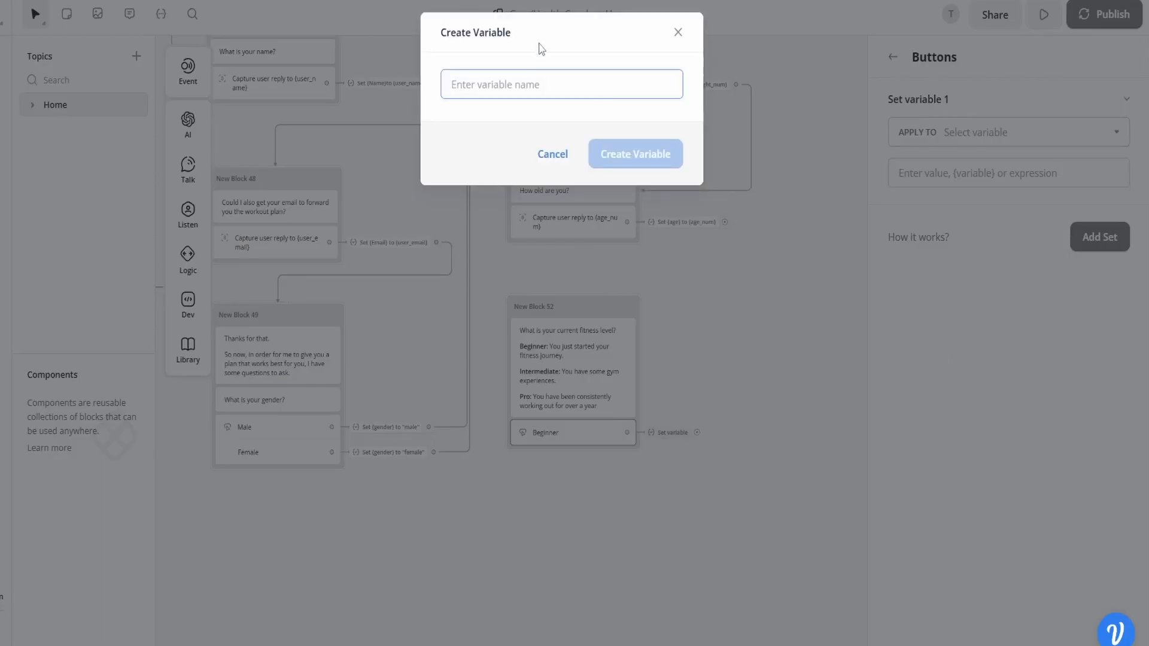
text(fitness)
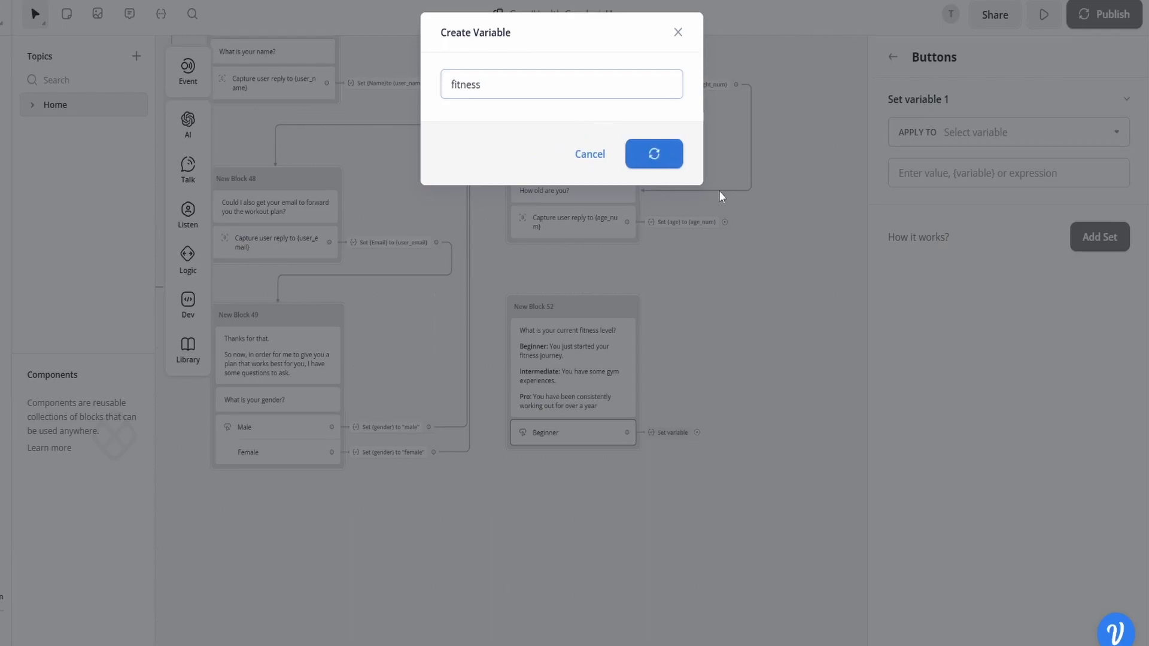
click(637, 156)
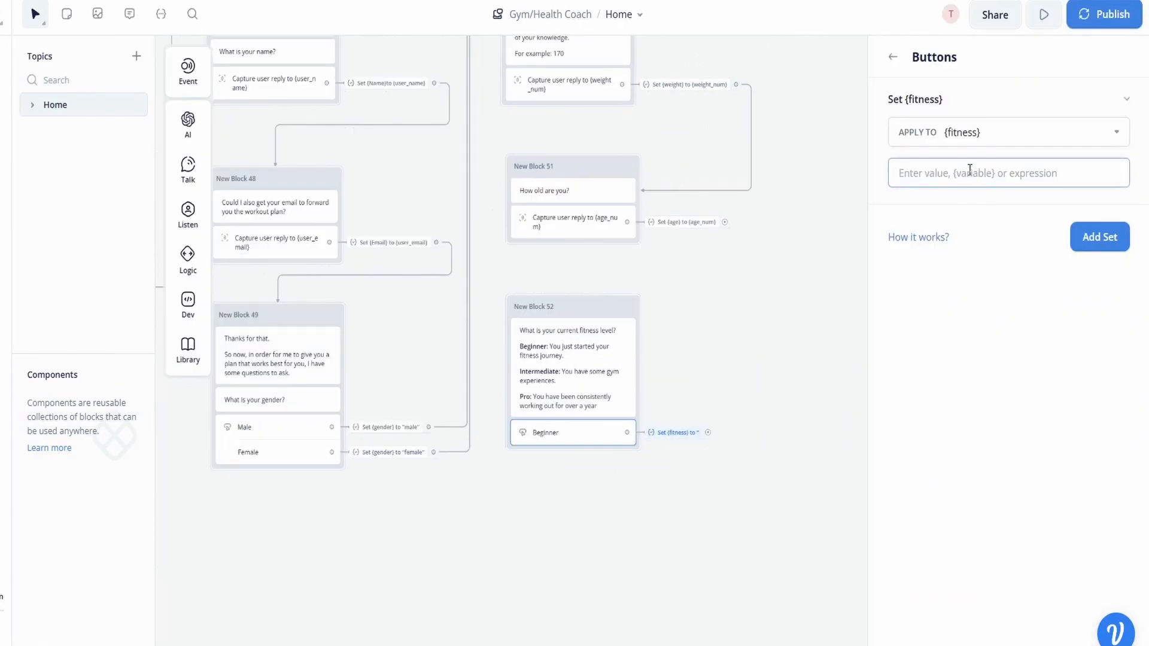
text("Beginner)
click(913, 351)
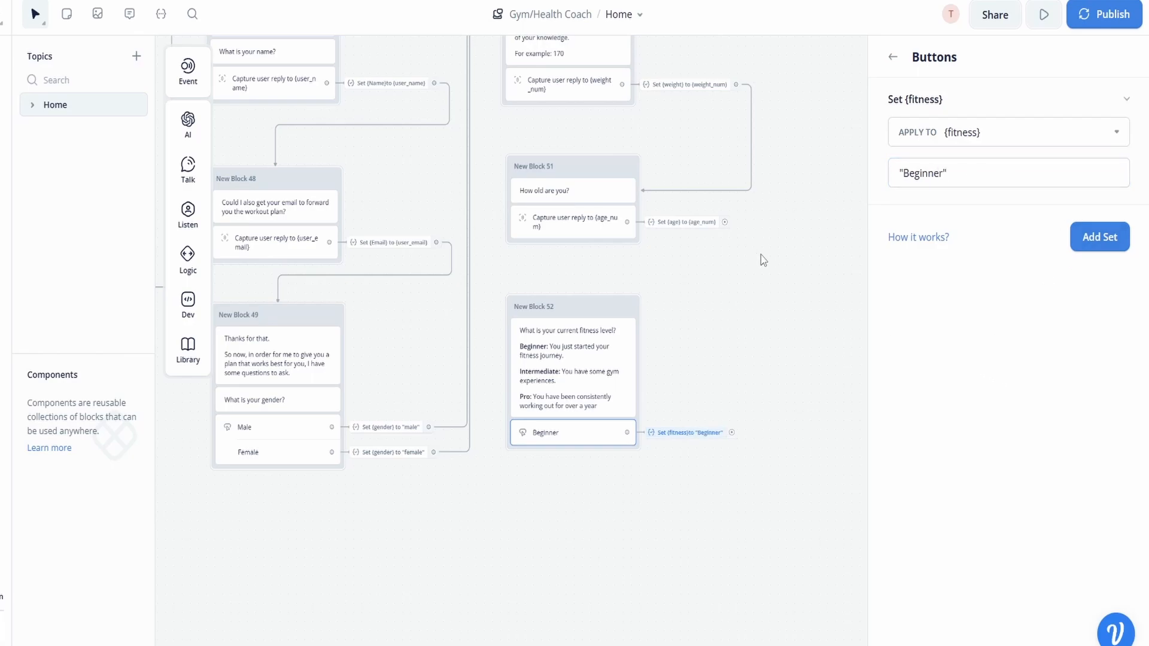
click(692, 358)
Add Intermediate and Pro buttons to the fitness level question, setting the fitness variable to "Intermediate" and "pro" respectively
click(583, 435)
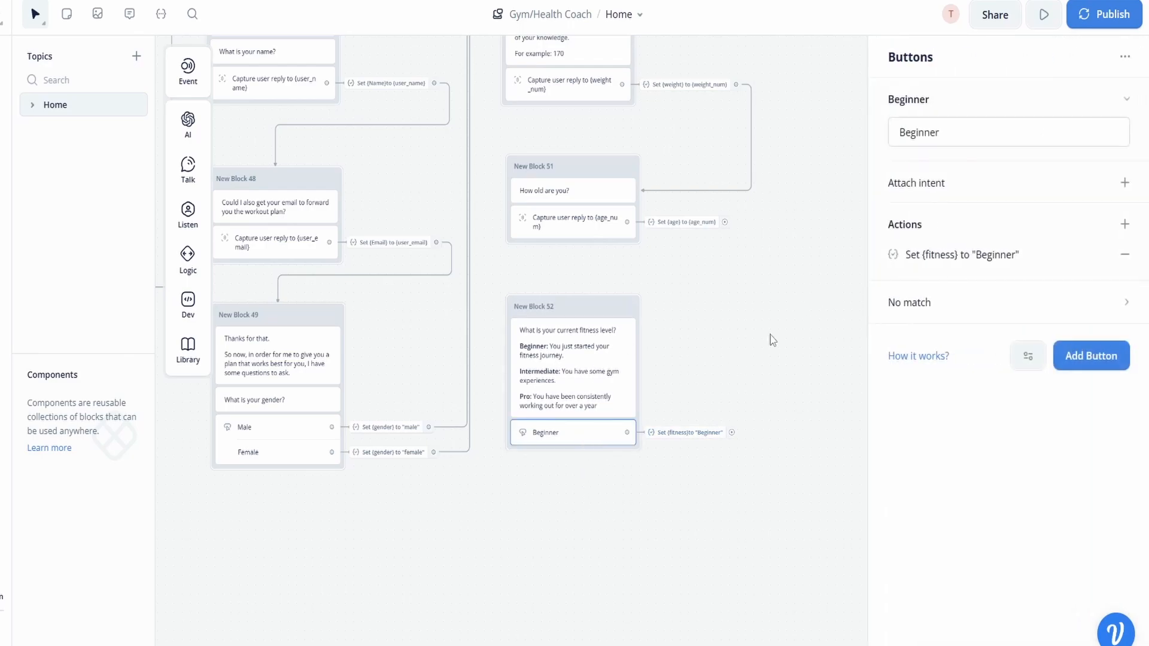
click(1091, 356)
click(1091, 522)
click(953, 330)
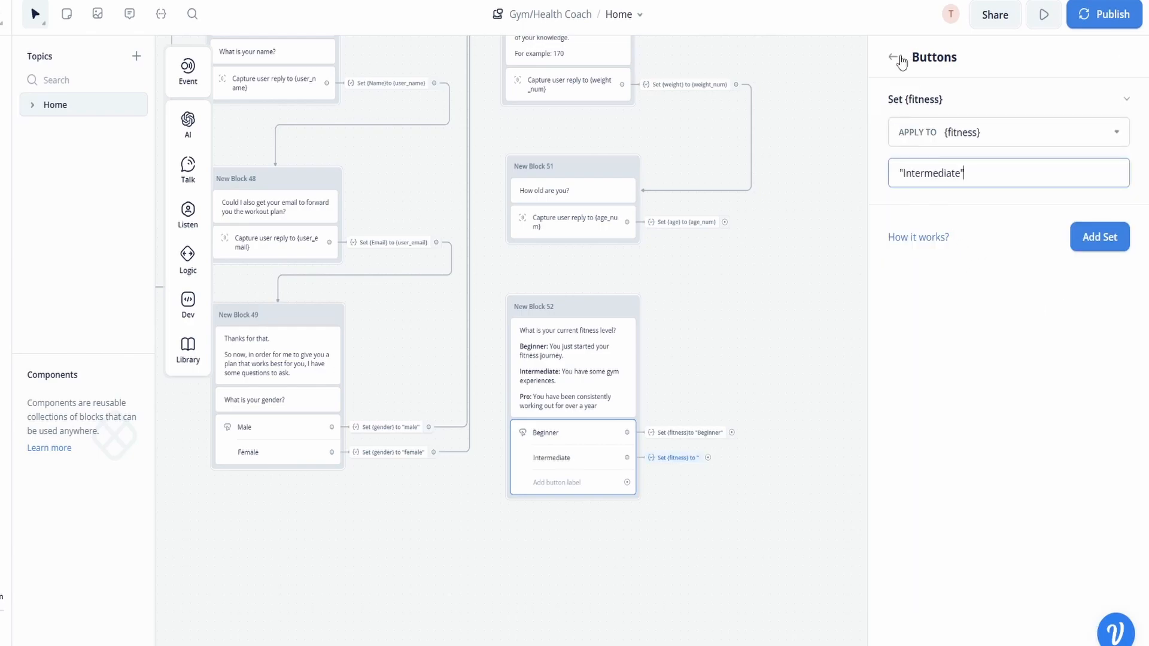
click(847, 248)
click(582, 483)
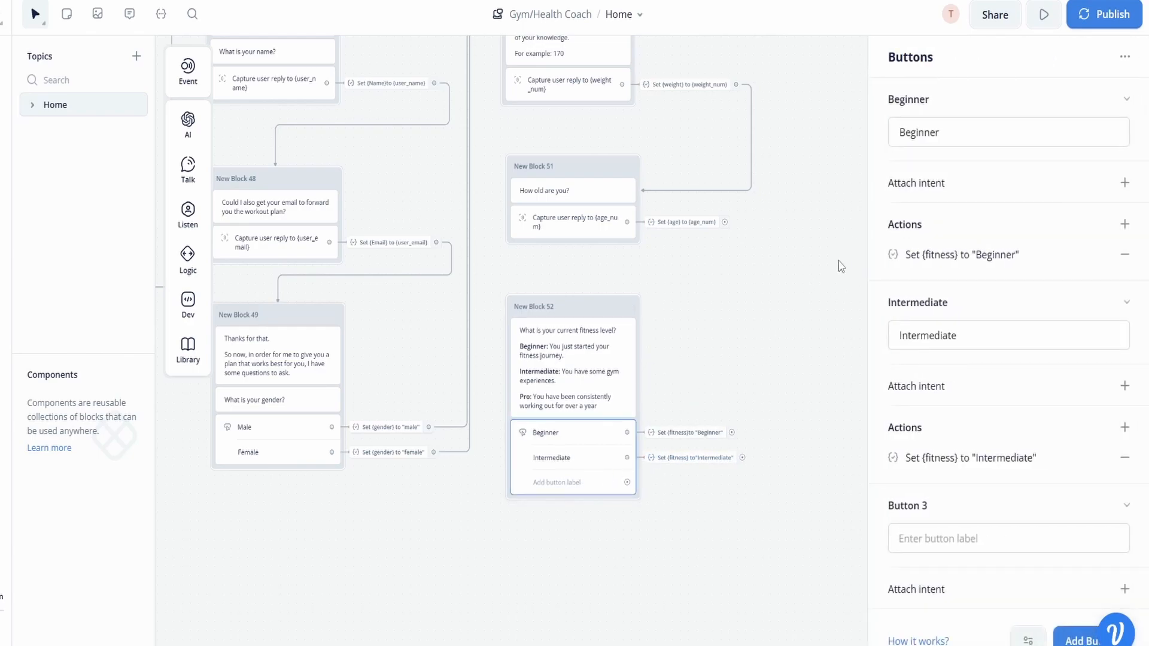
click(972, 453)
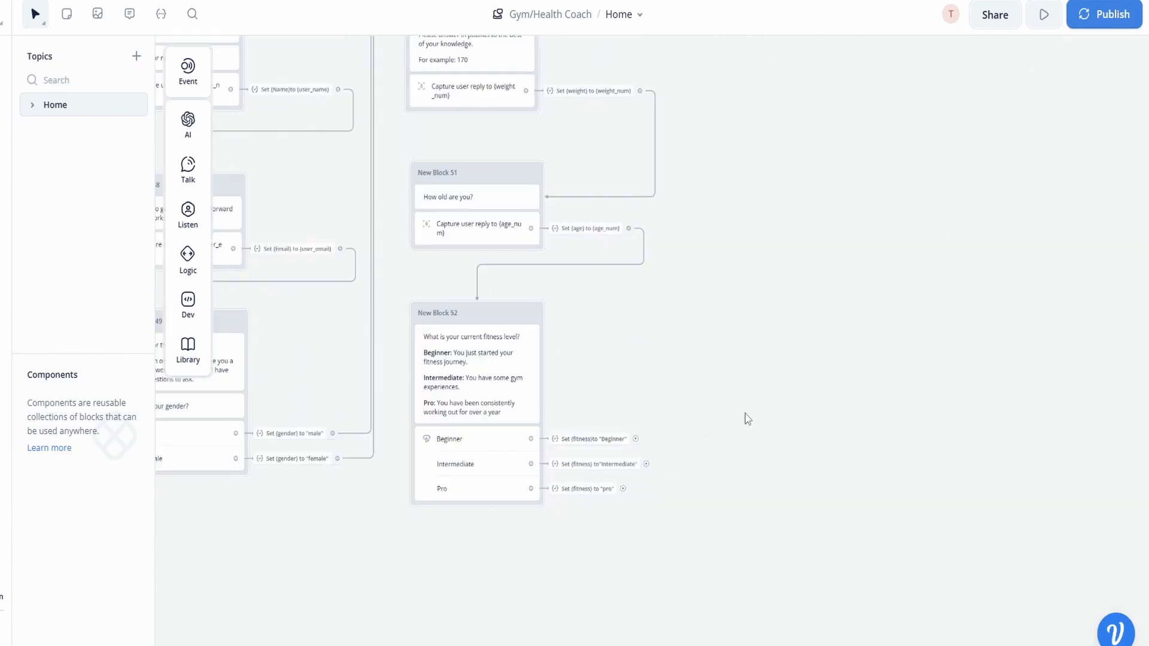
Add a new text block beside the fitness level block that asks "What are your goals for the next 6 months?"
scroll(745, 415, right, 3)
mouse_move(180, 171)
drag(254, 168, 669, 322)
scroll(673, 329, down, 1)
click(662, 356)
click(916, 137)
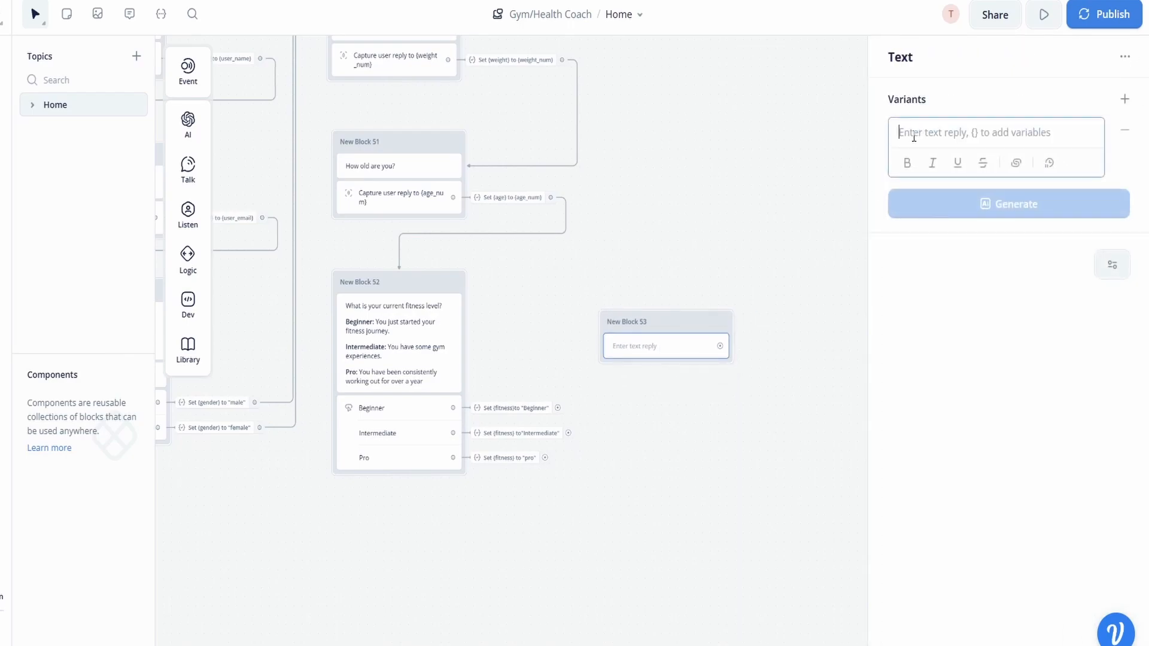
text(What )
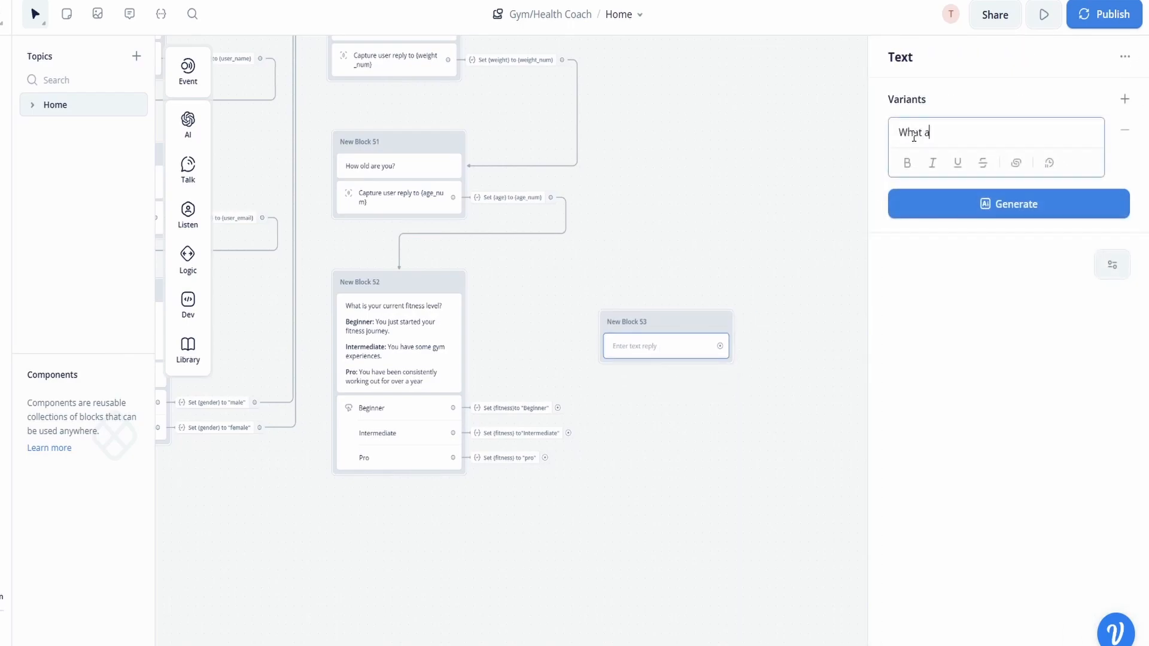
text(are your goals for the next 6 months)
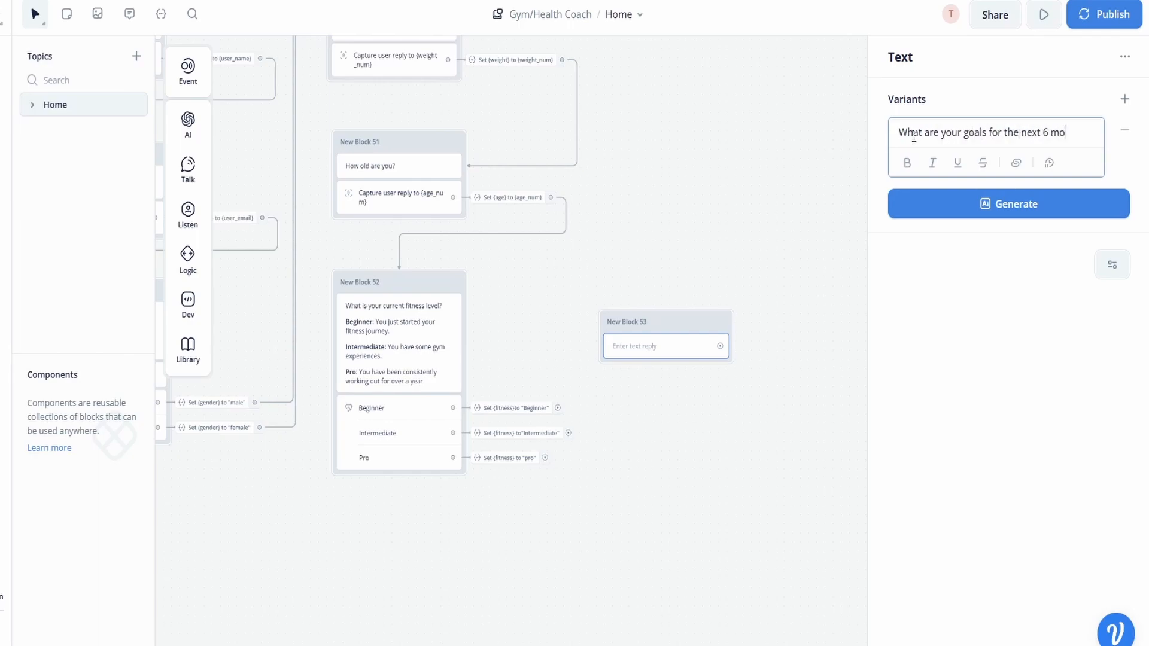
click(823, 280)
Connect the Beginner, Intermediate and Pro set-variable actions to the goals question block
drag(558, 408, 609, 346)
drag(568, 433, 607, 353)
drag(544, 458, 612, 357)
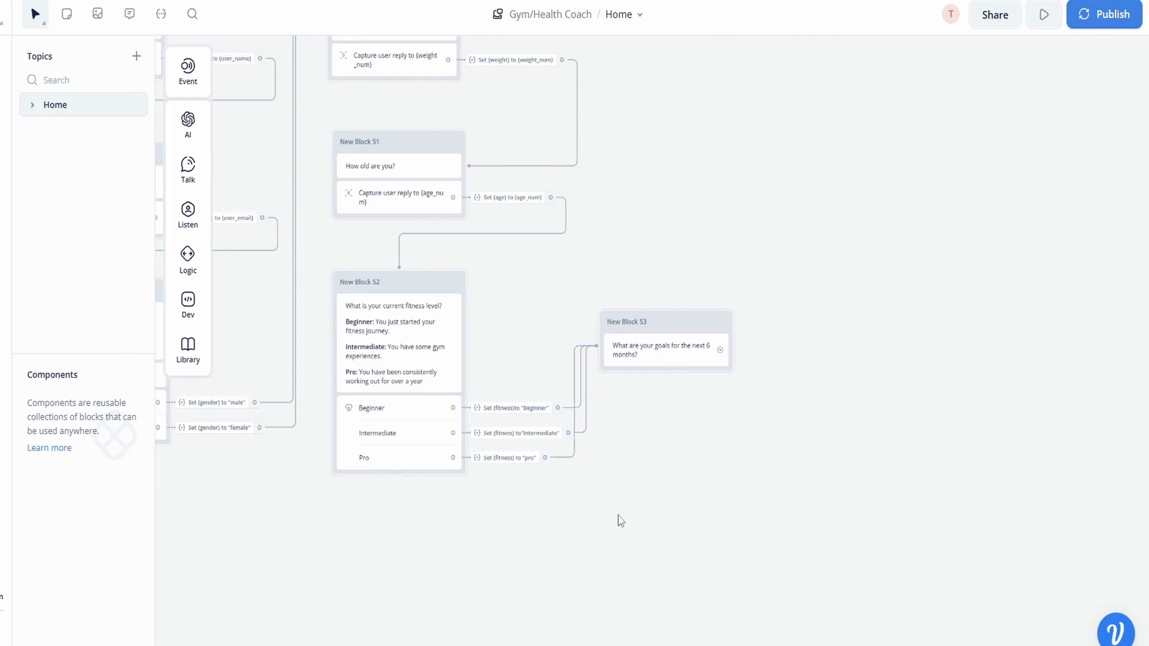
Add a Capture step below the goals question that stores the entire user reply in a new variable named fitness_goals
drag(599, 502, 714, 575)
drag(619, 378, 731, 477)
drag(447, 102, 503, 64)
drag(1024, 329, 707, 195)
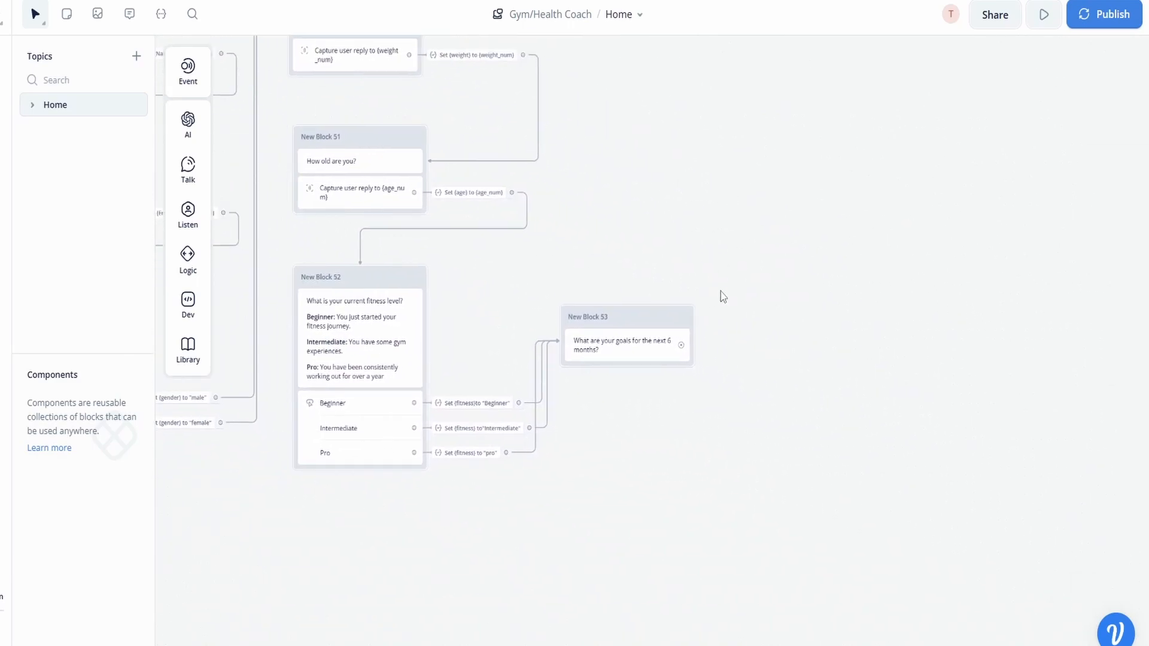
mouse_move(188, 214)
drag(270, 273, 617, 371)
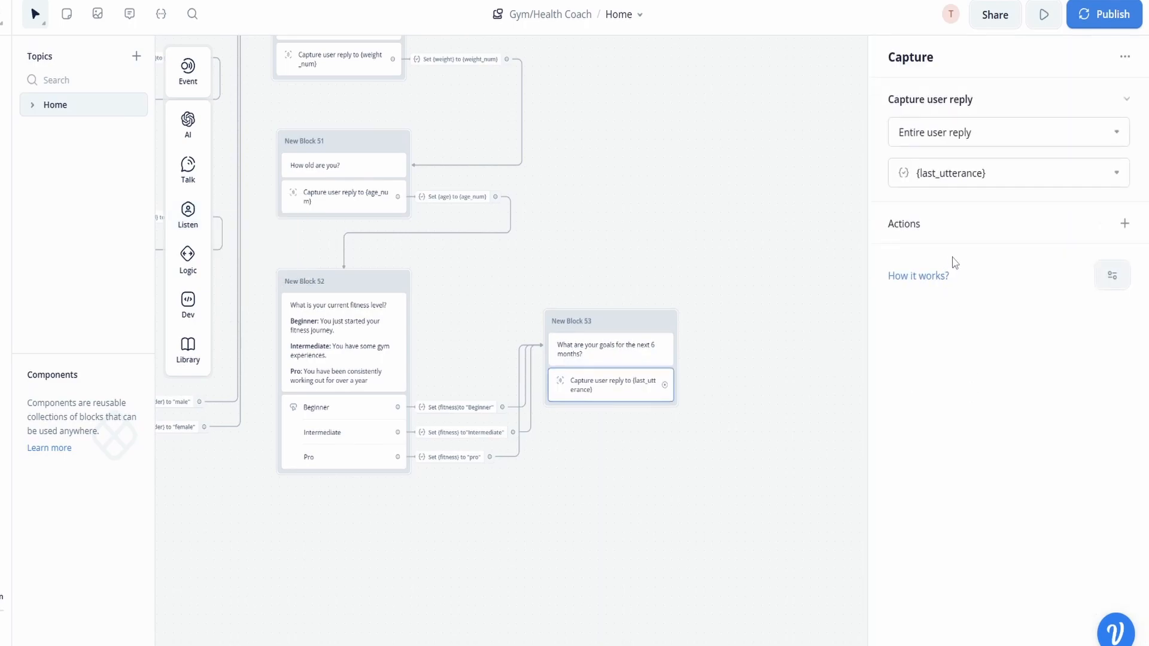
click(1023, 175)
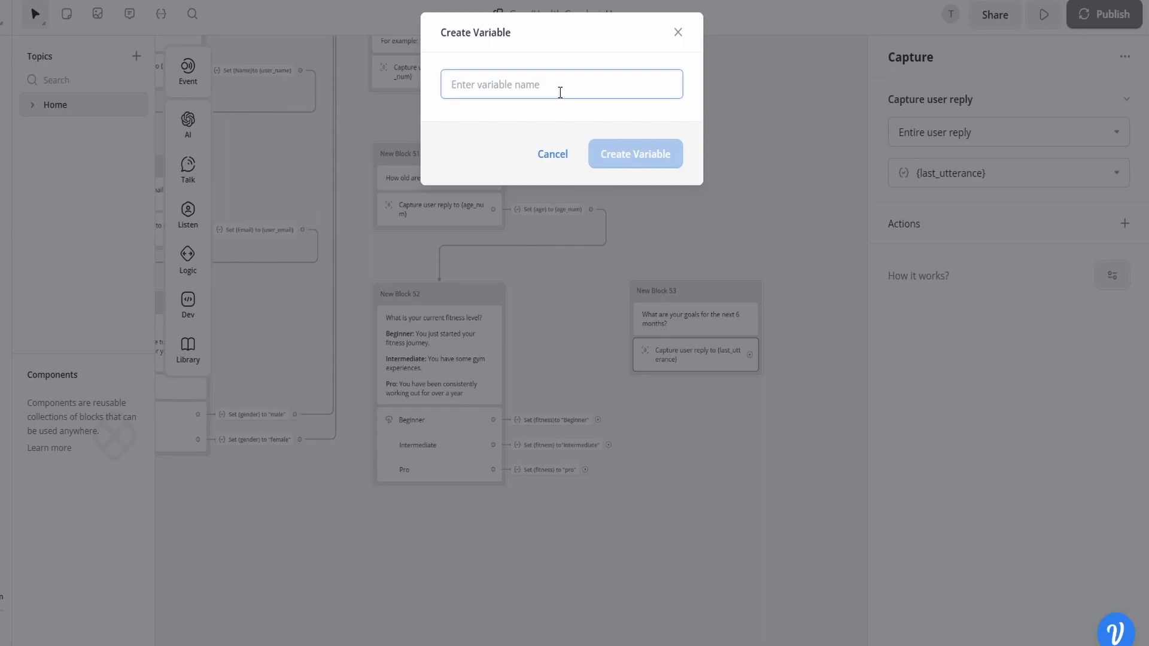
text(fitness_goals)
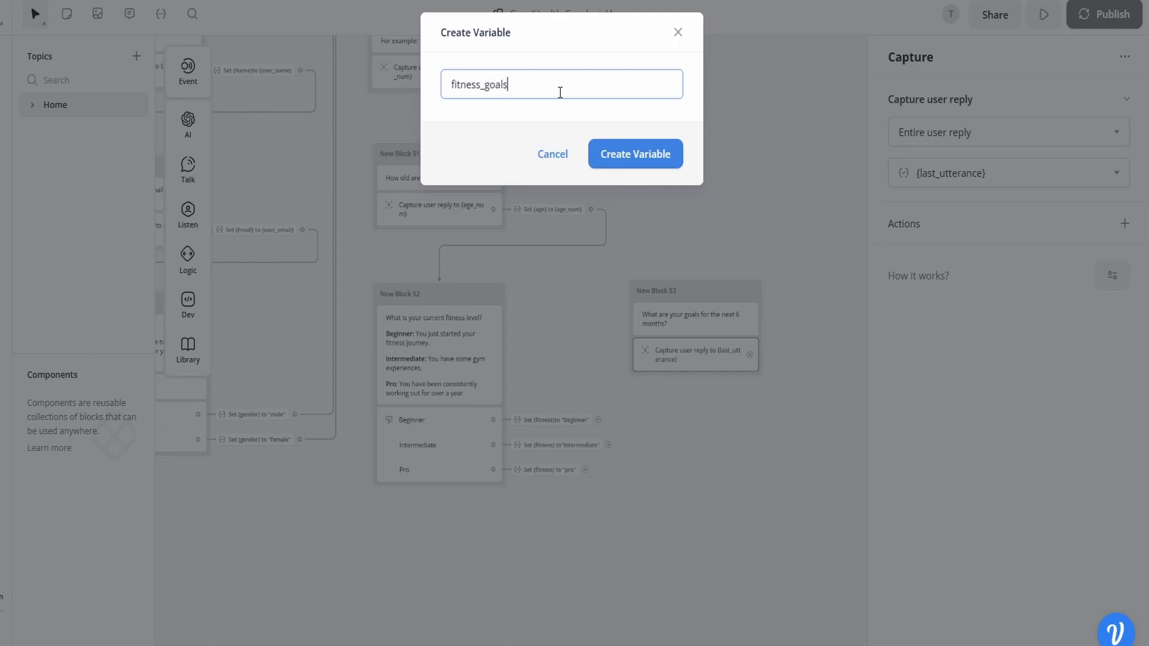
key(Return)
Add a set-variable action to the goals Capture step and apply it to a new variable named goals
click(1125, 224)
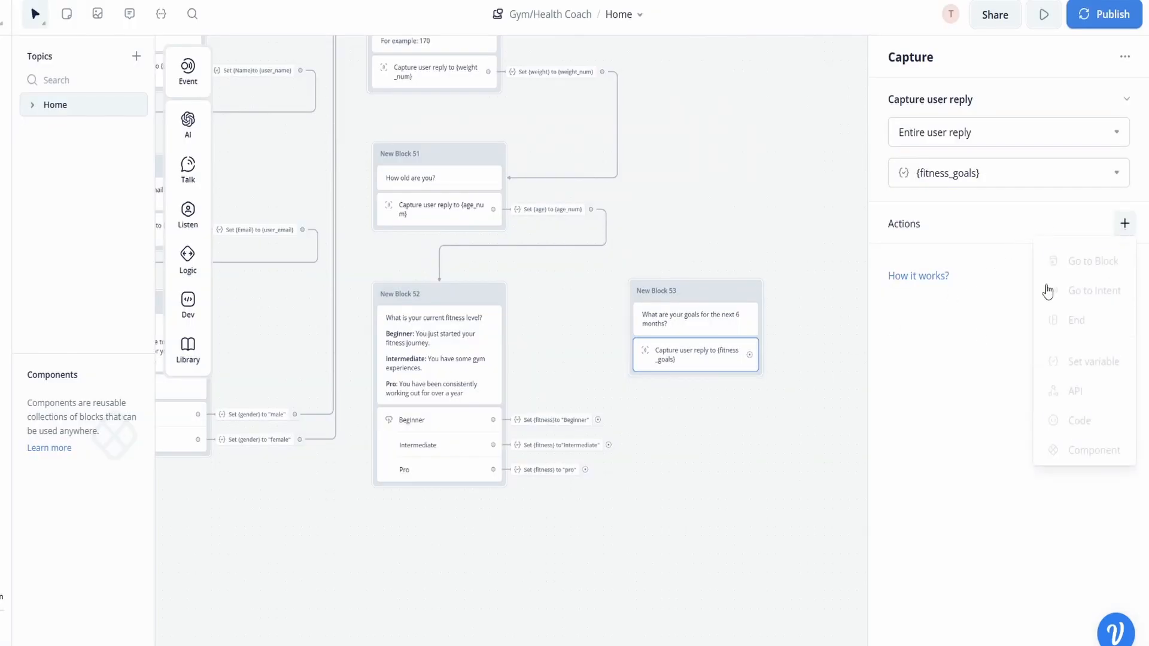
click(1095, 356)
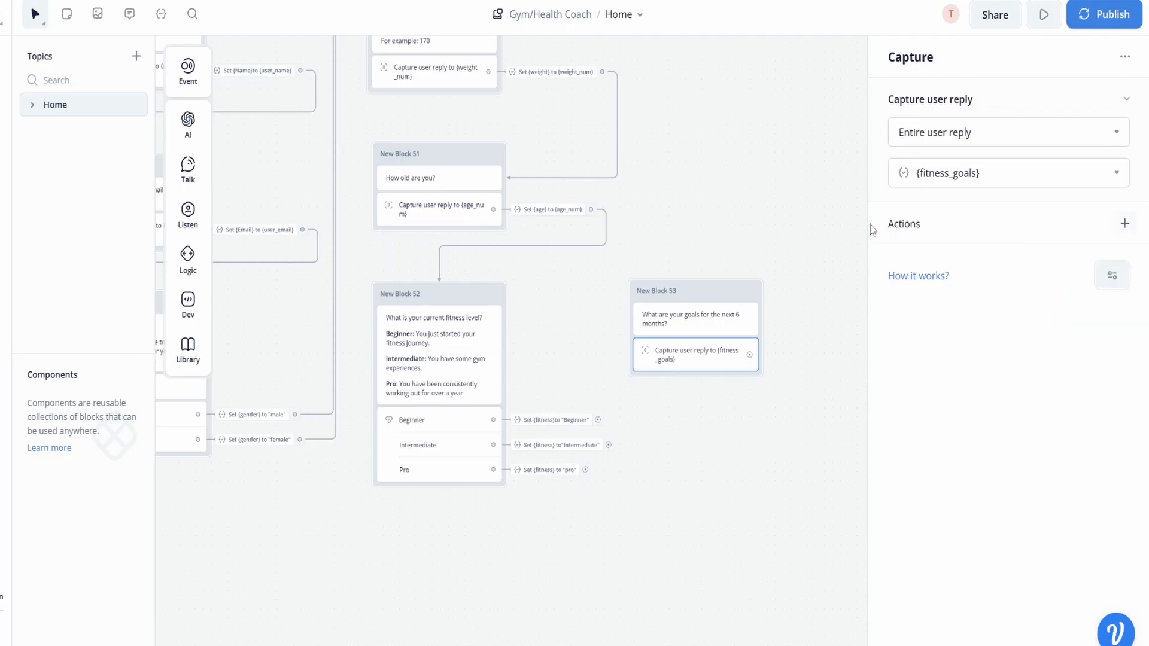
click(1125, 225)
click(1104, 358)
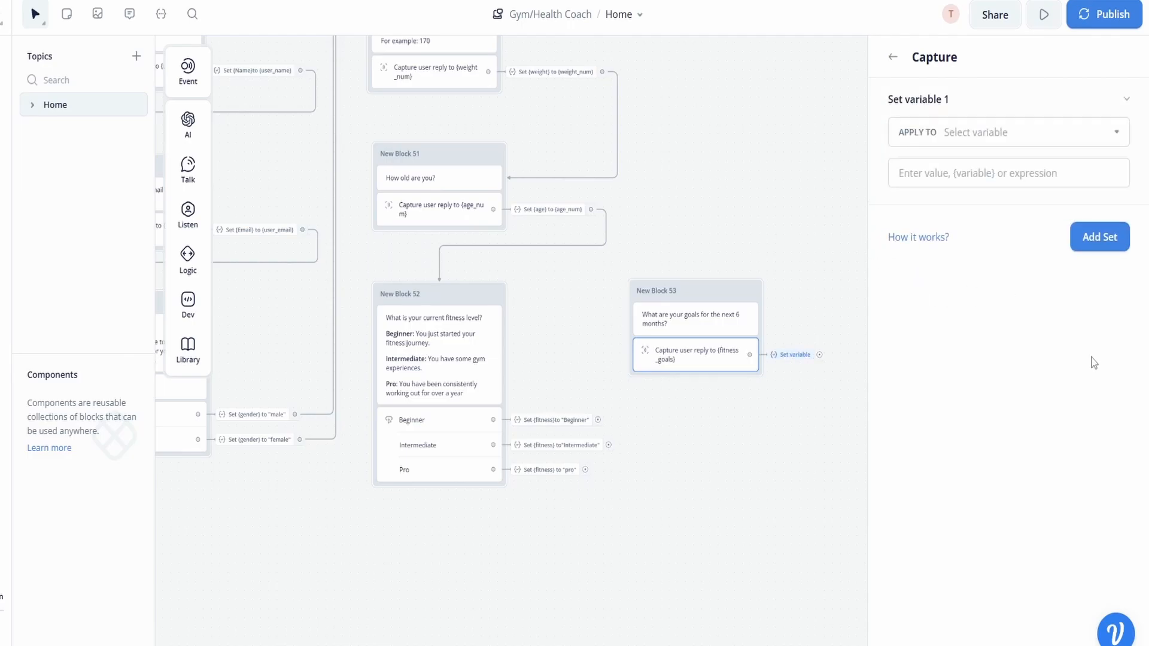
click(978, 133)
click(993, 326)
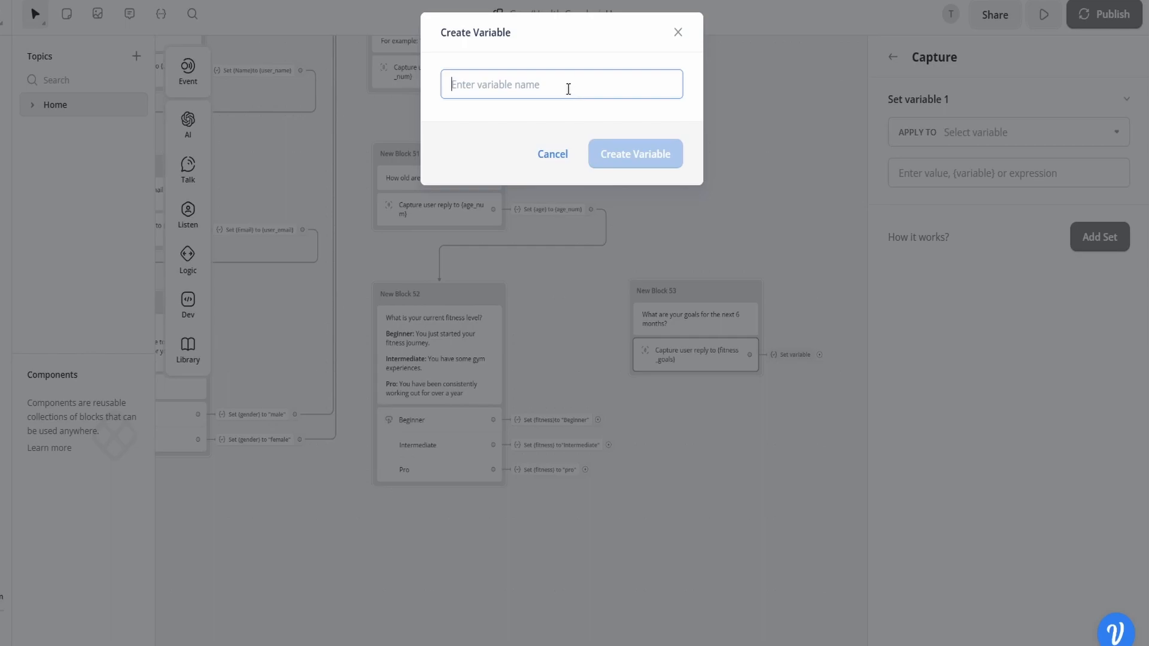
text(goals)
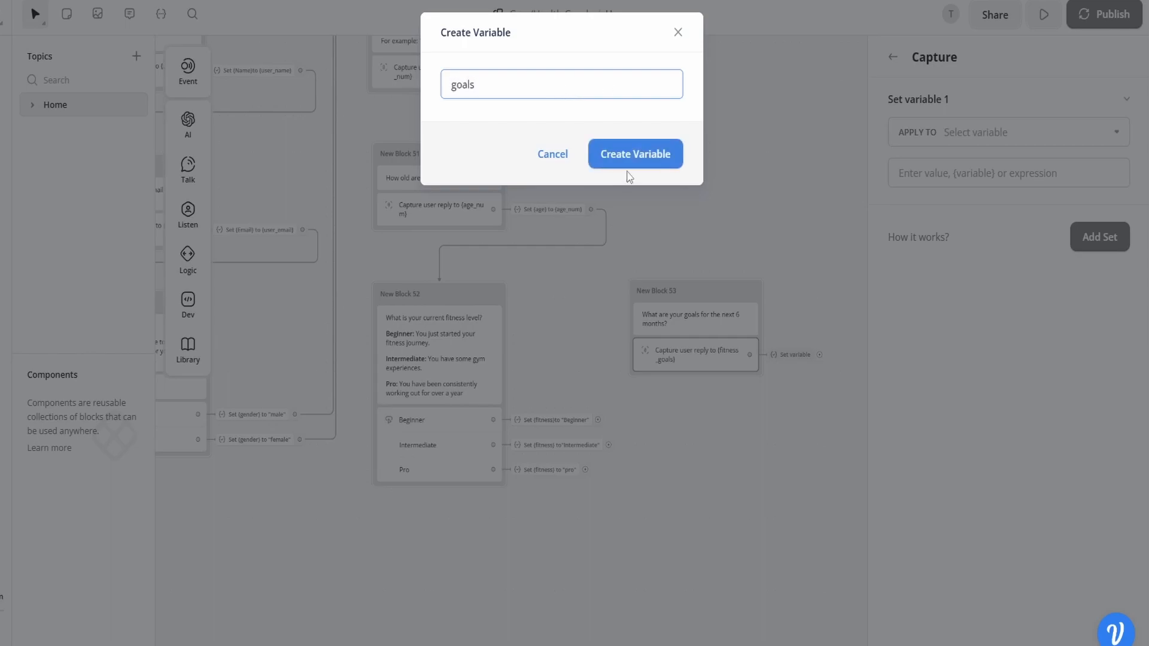
click(627, 164)
Set the value of the goals variable to {fitness_goals}
click(1010, 184)
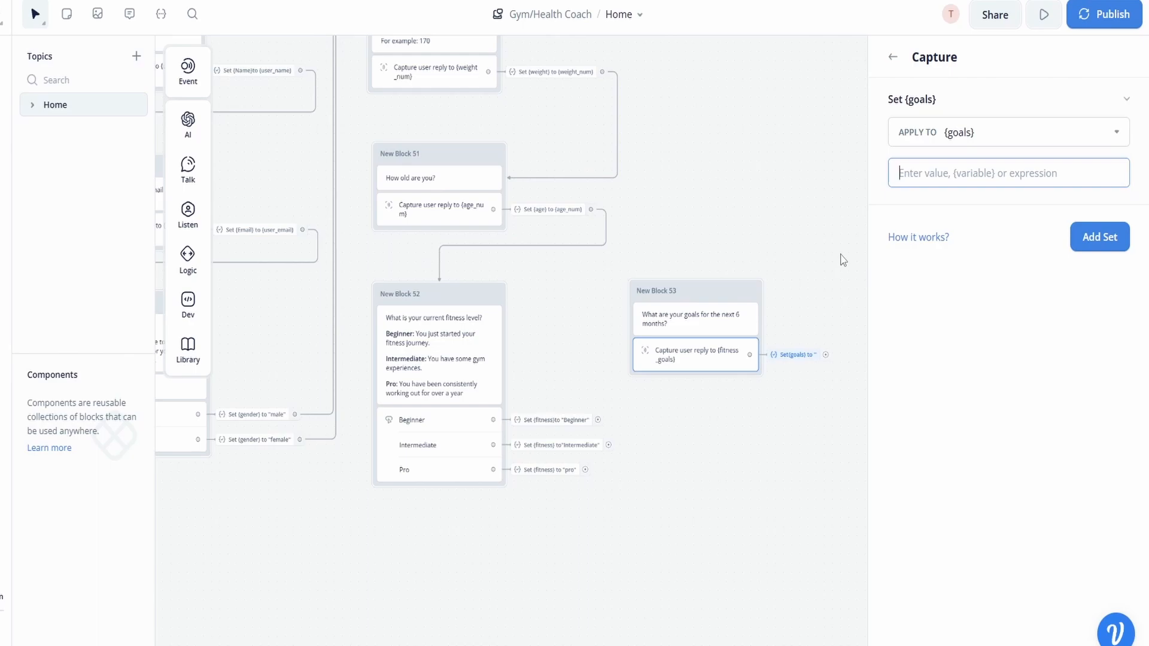
text({fitn)
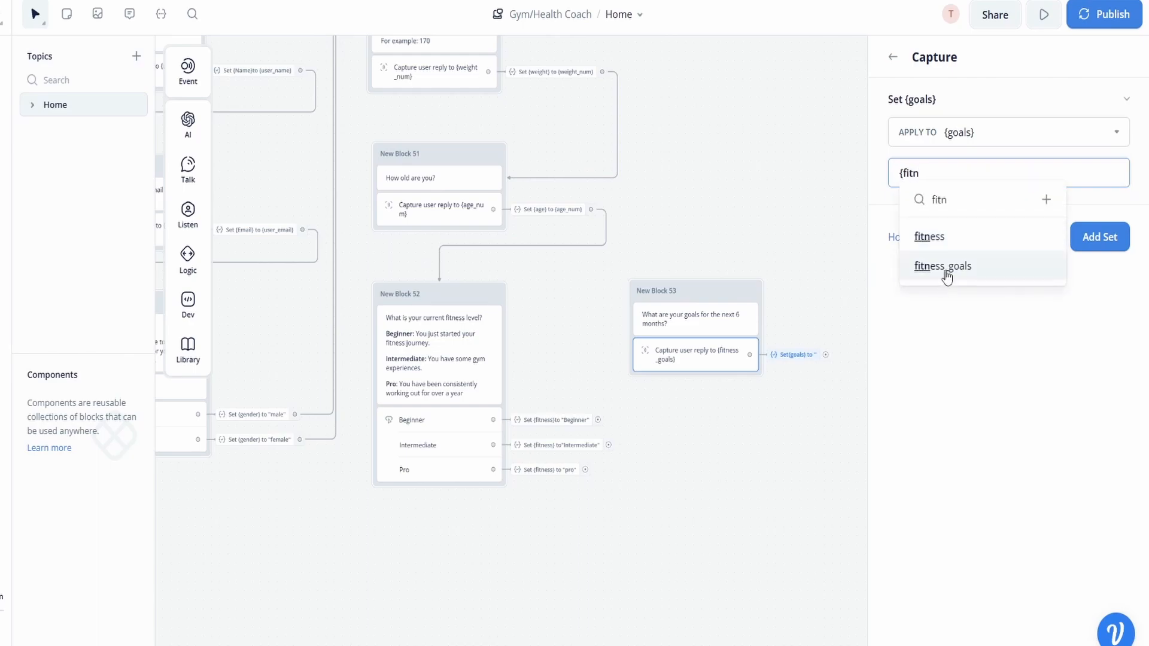
click(946, 277)
click(821, 240)
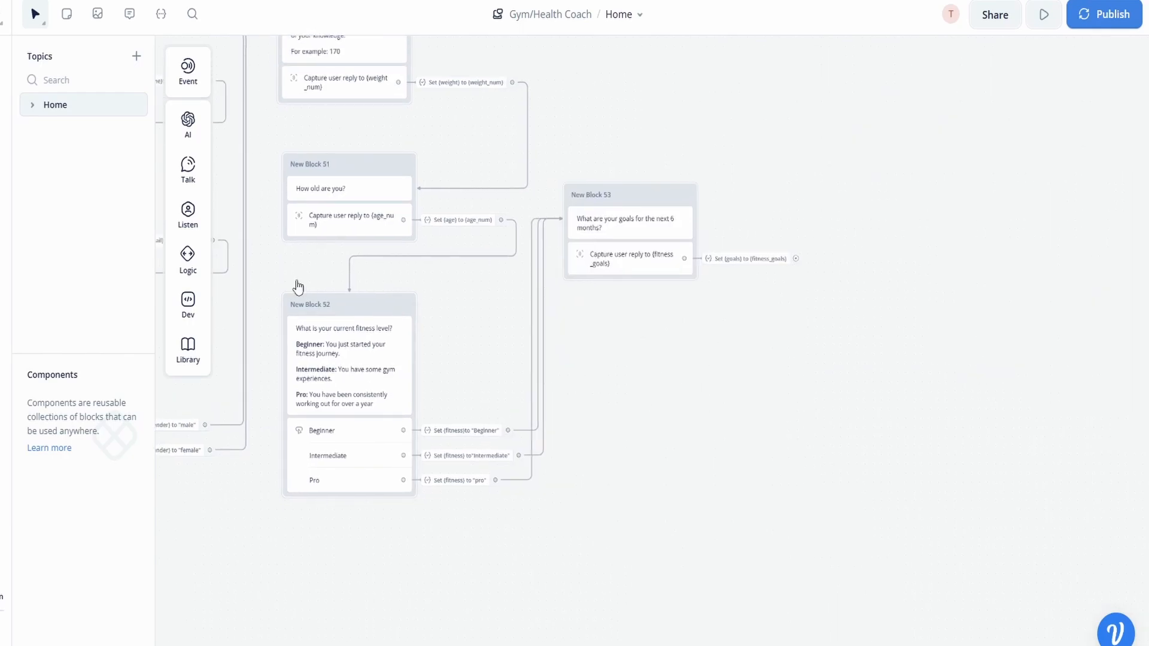
Add a text block below the goals block that asks "Lastly, do you have any injuries or workouts that you can't do?"
mouse_move(190, 178)
drag(231, 167, 668, 356)
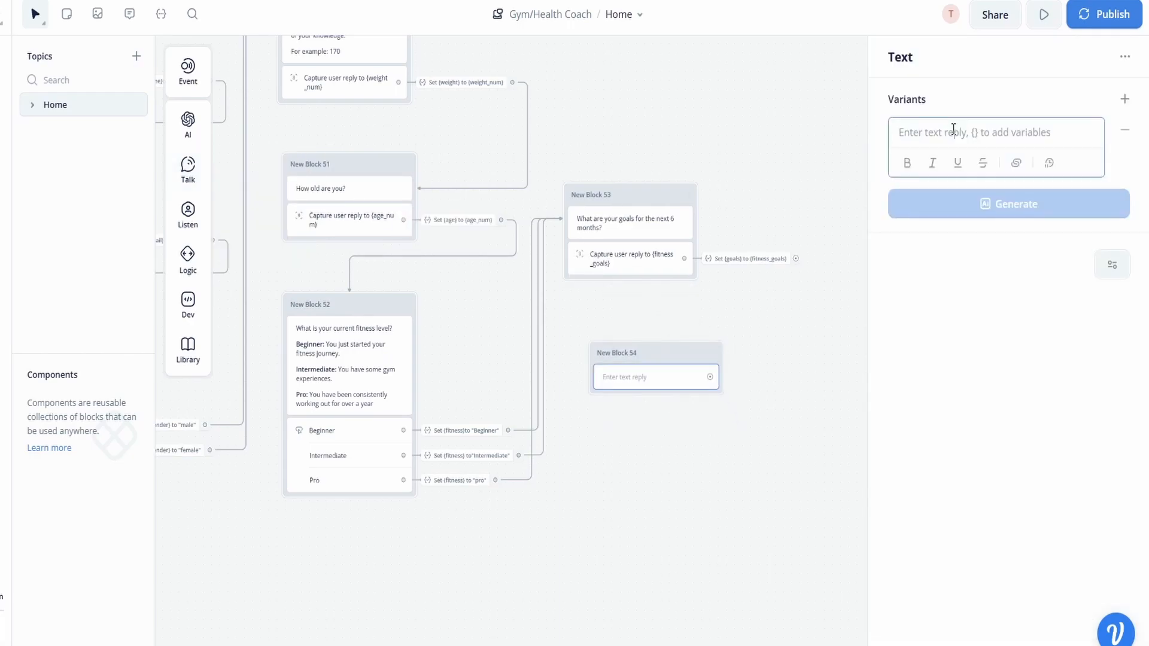
text(Do)
key(BackSpace)
key(BackSpace)
text(Lastly, do you have any)
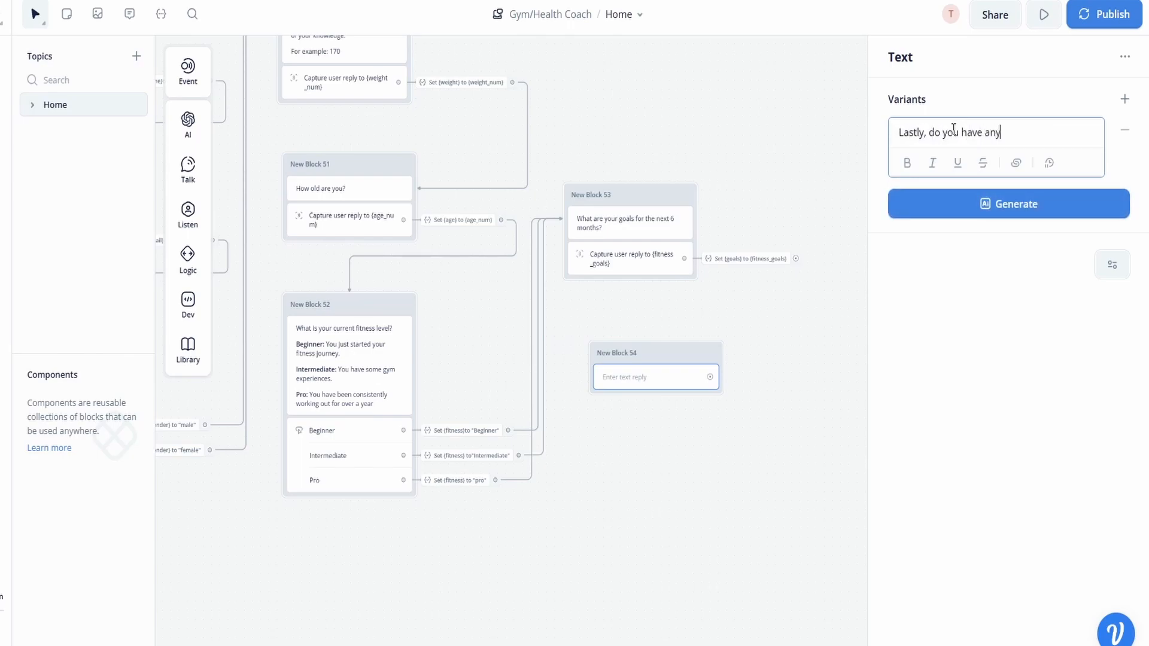
text( injuries or workouts that you can't do?)
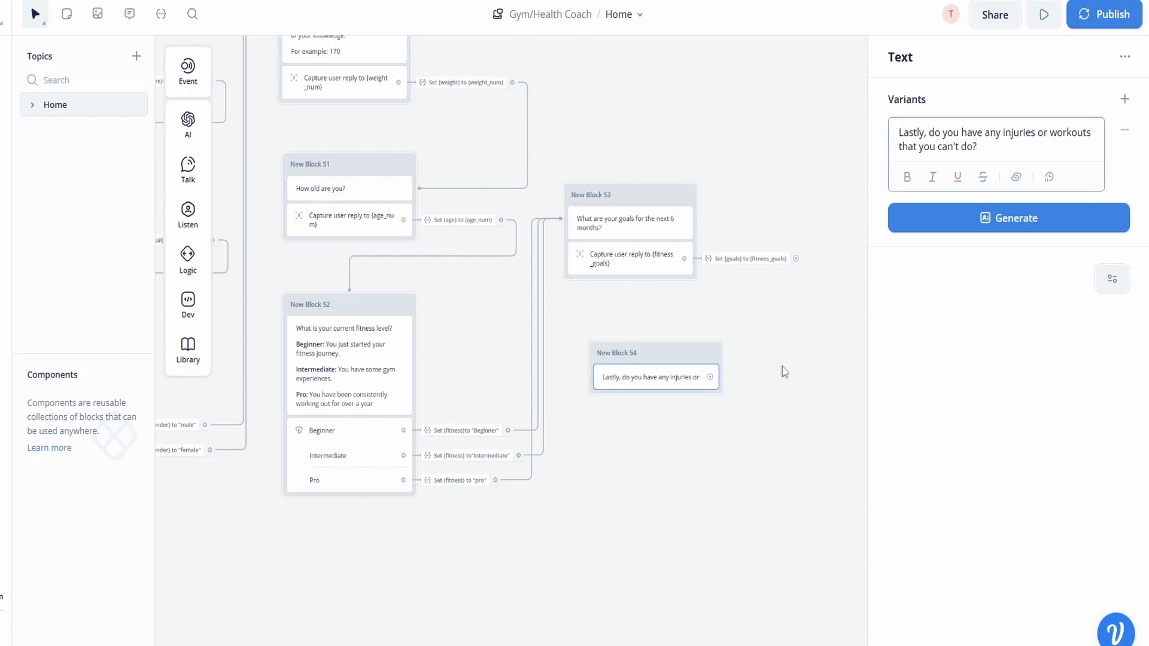
click(785, 371)
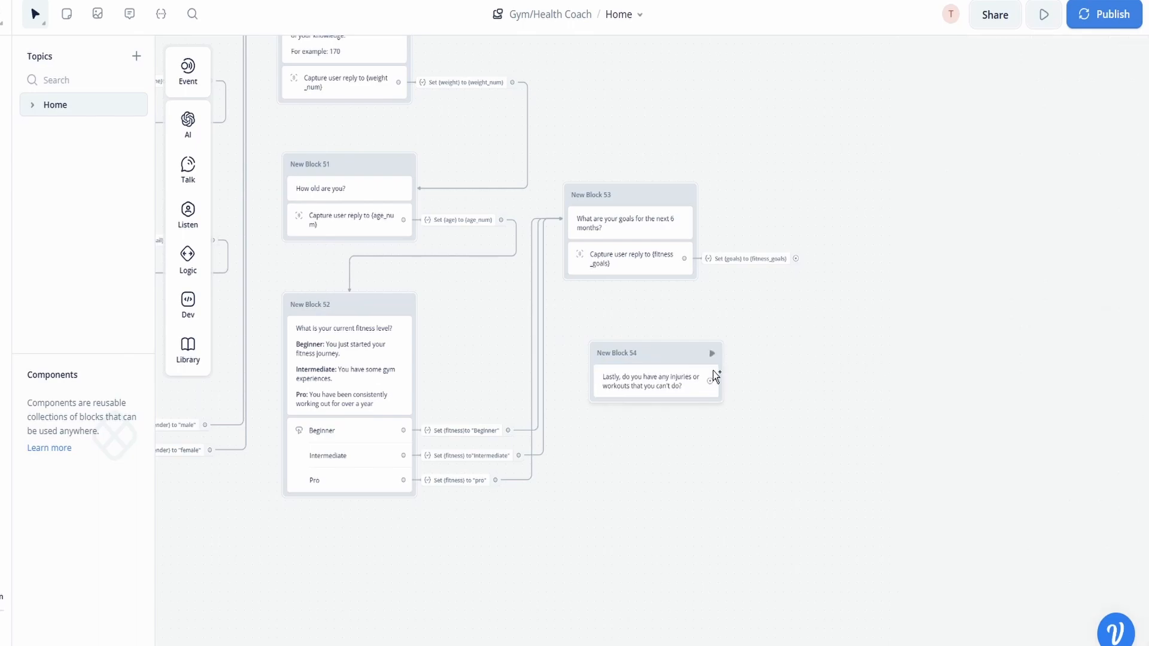
Add a Capture step below the injuries question that stores the entire user reply in a new variable named injury
mouse_move(193, 263)
mouse_move(186, 222)
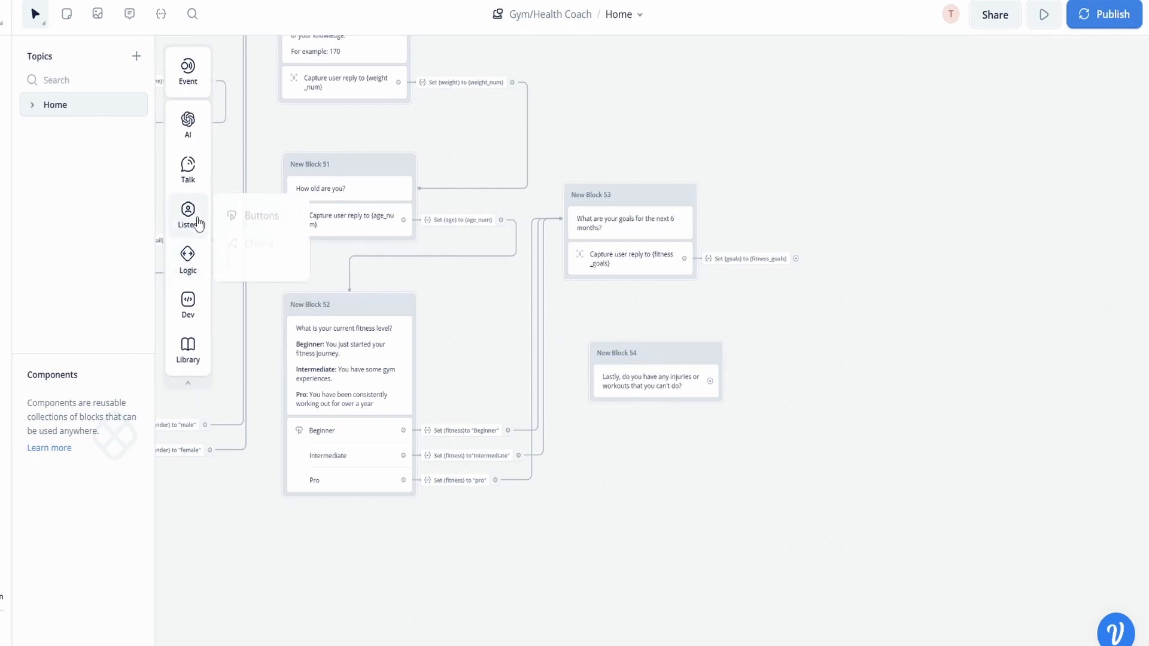
drag(239, 265, 664, 400)
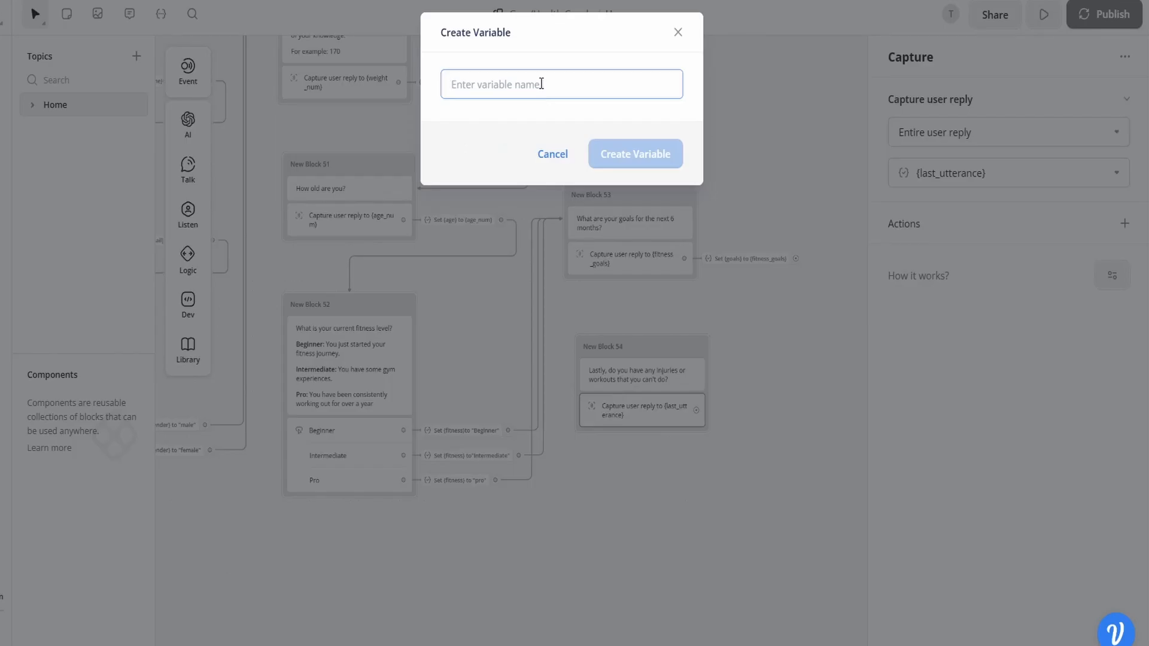
text(injury)
click(628, 157)
Add a set-variable action to the injuries Capture step and apply it to a new variable named injured
click(1126, 224)
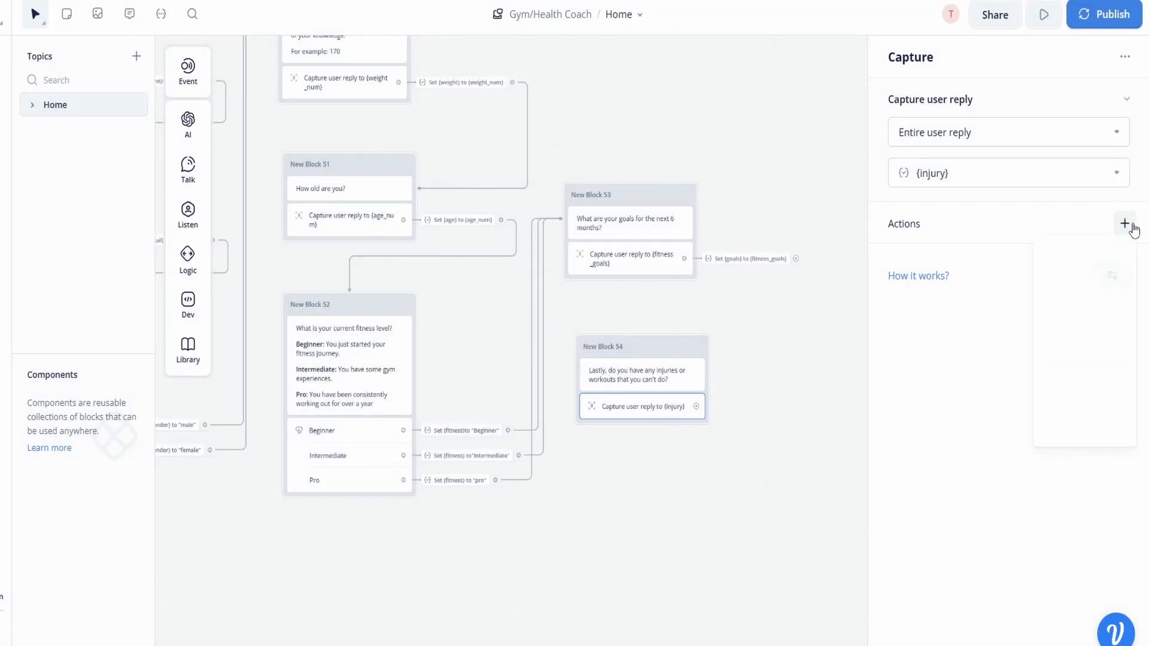
click(1077, 358)
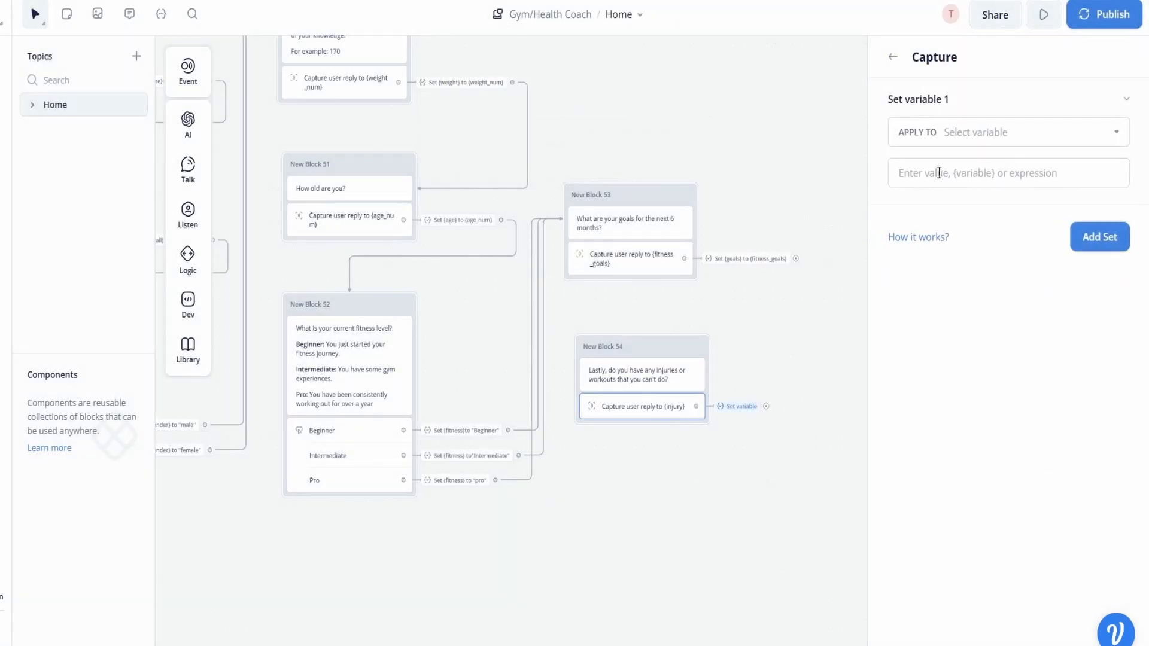
click(1003, 133)
click(1021, 440)
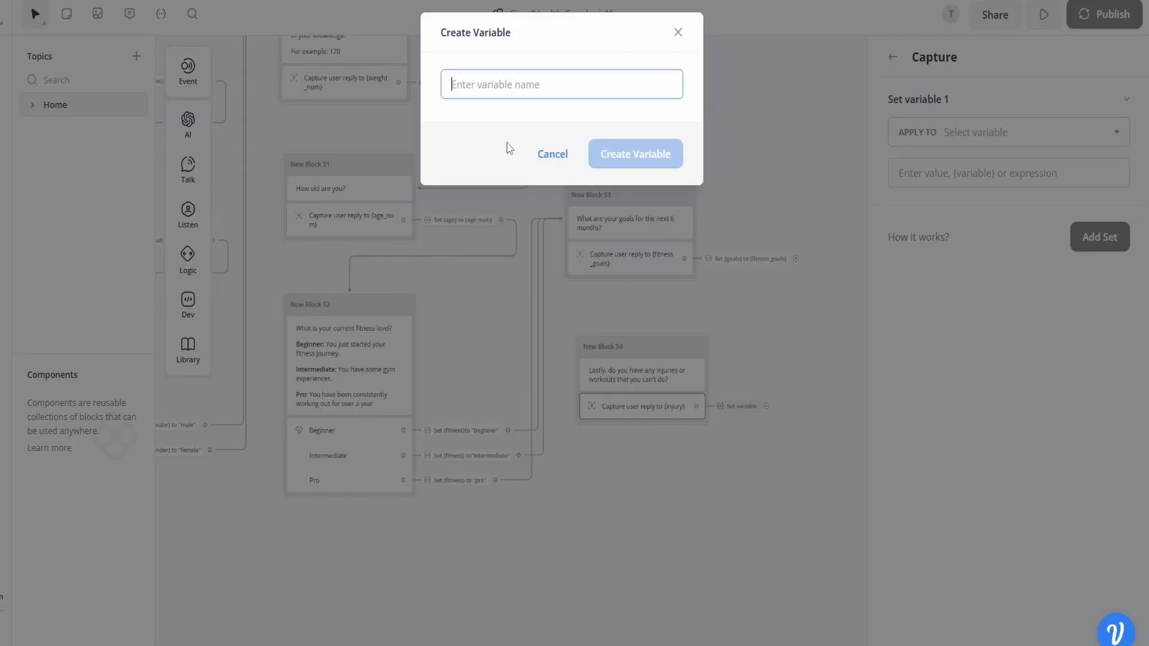
text(injur)
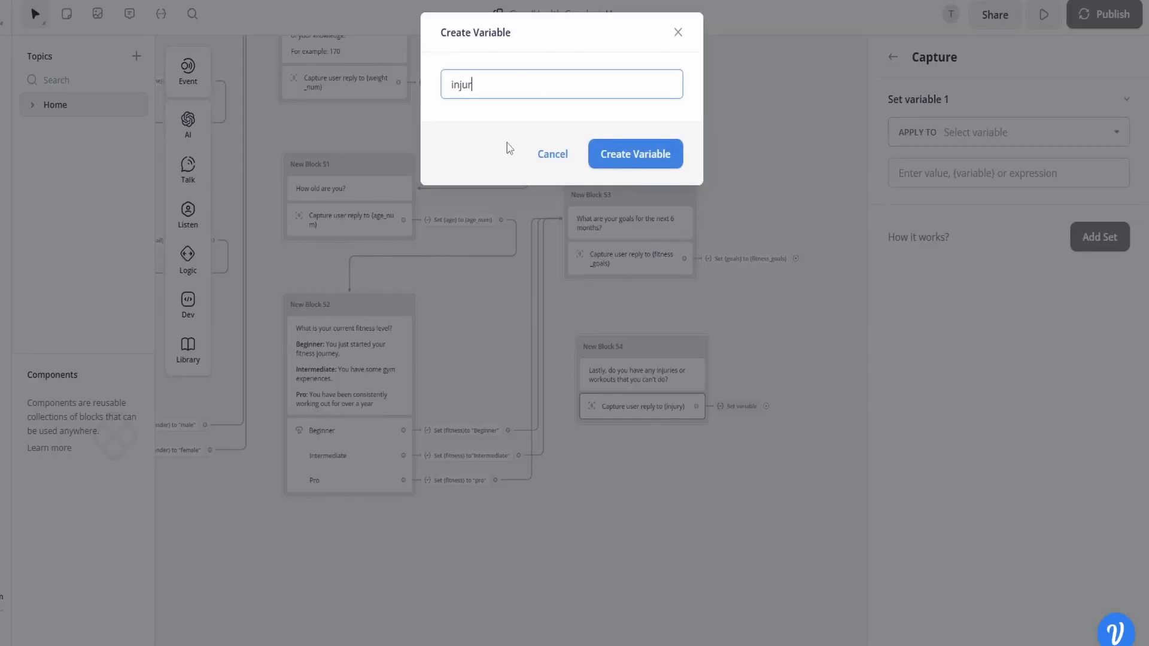
text(ed)
click(636, 162)
Set the value of the injured variable to {injury} and link the goals block's set action to the injuries block
click(992, 180)
text({injury)
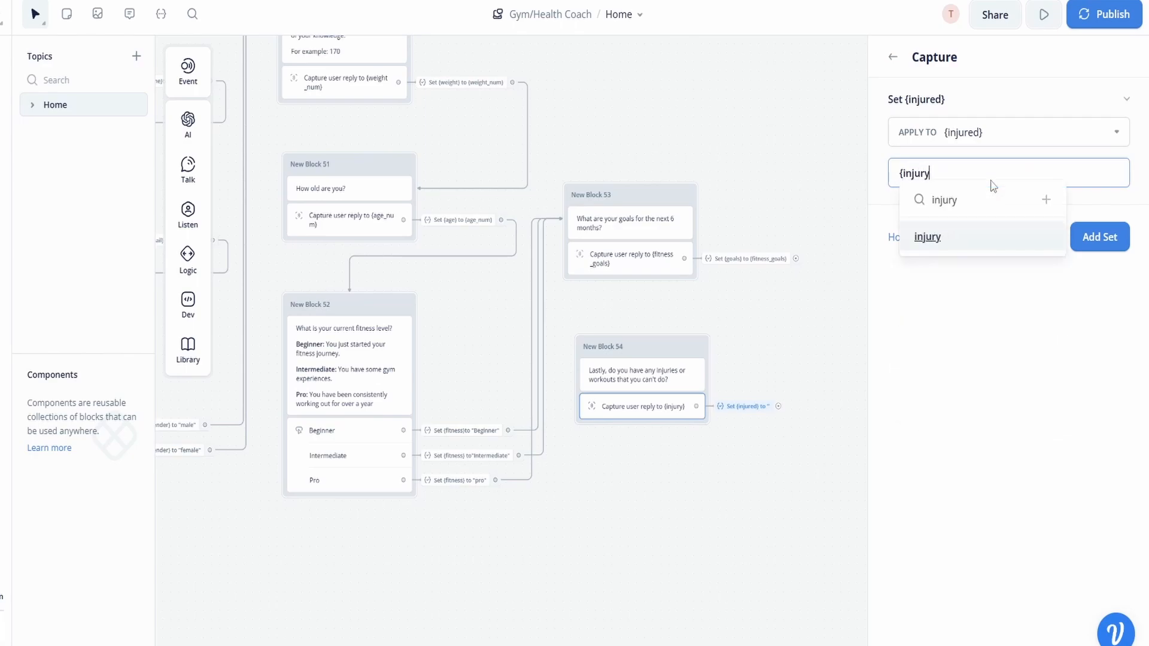
click(928, 239)
drag(752, 341, 692, 317)
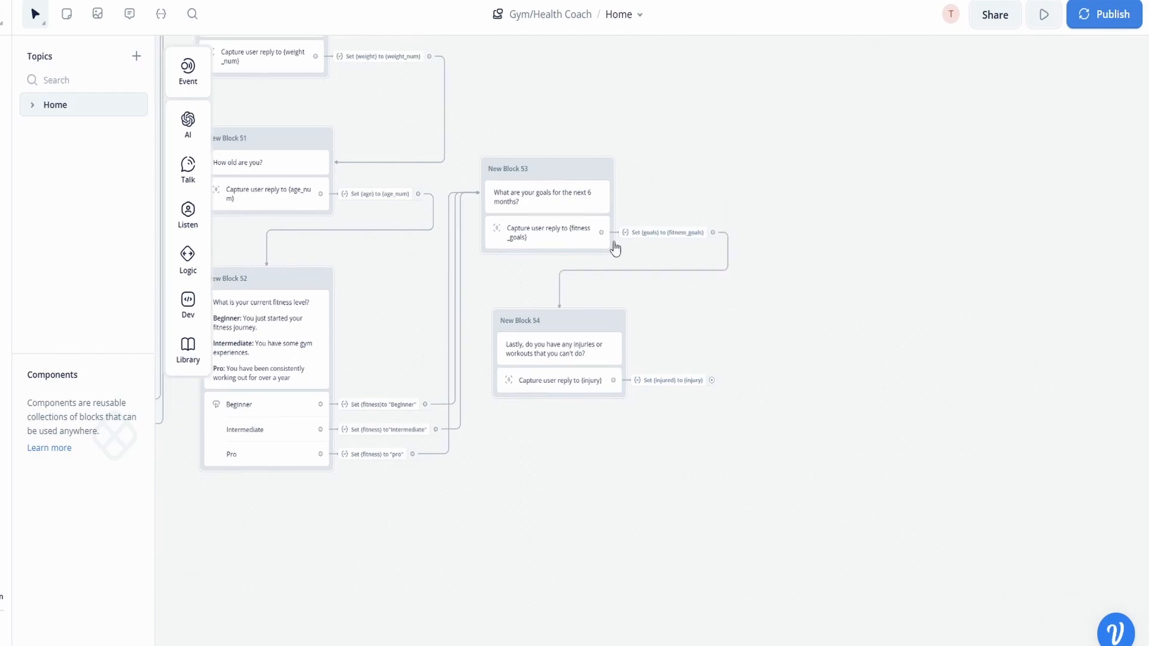
drag(574, 472, 496, 490)
Add a Response AI block to the right of the injuries block and open its settings
mouse_move(196, 119)
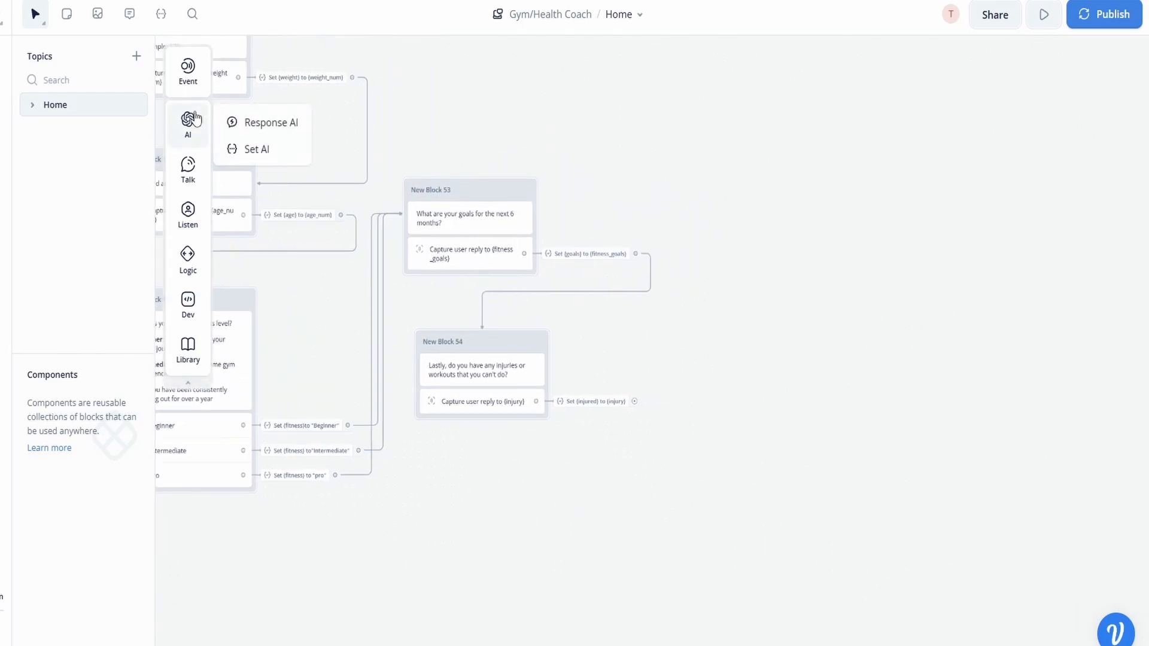
drag(492, 113, 544, 113)
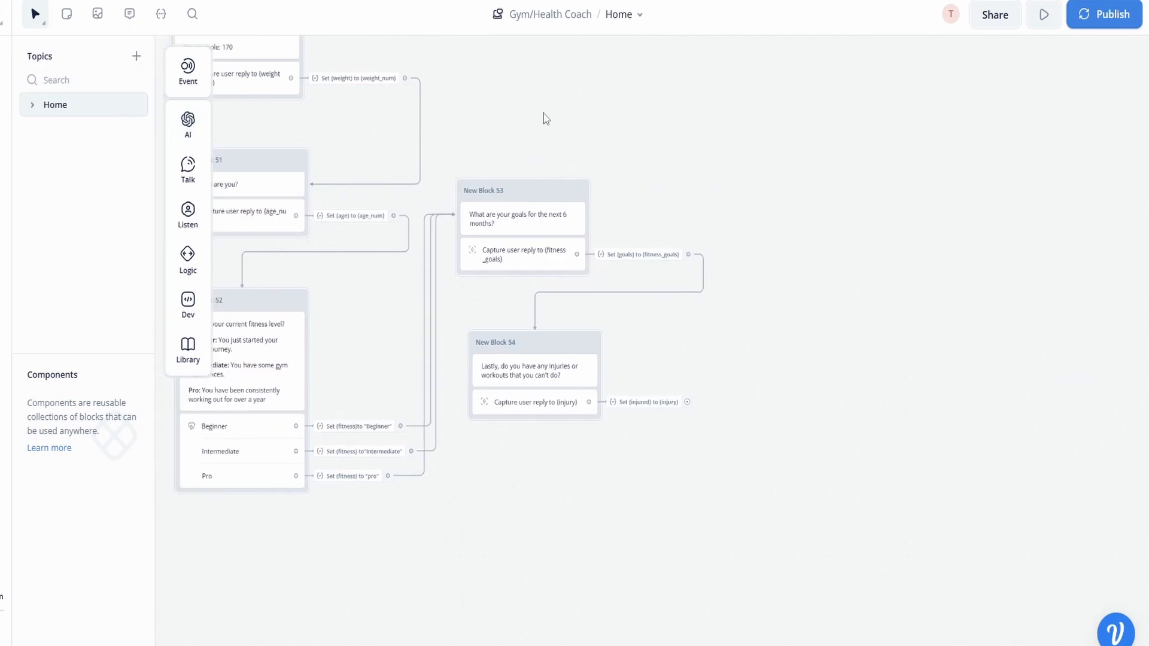
mouse_move(188, 123)
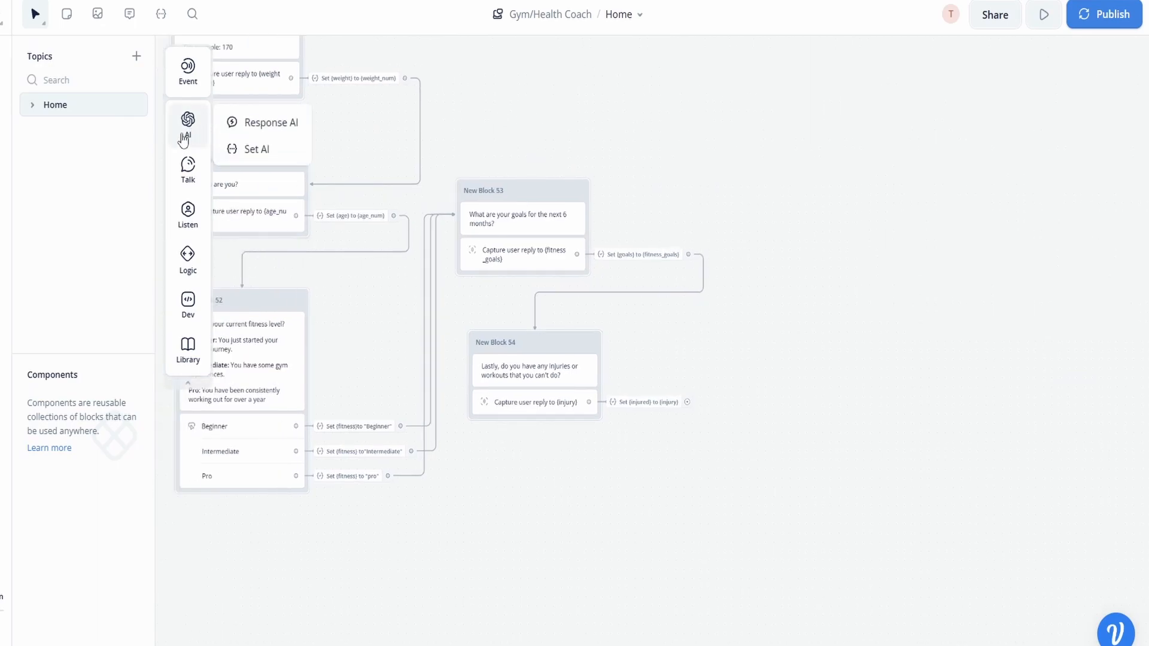
drag(251, 122, 821, 238)
drag(771, 381, 675, 405)
drag(710, 257, 708, 336)
click(709, 362)
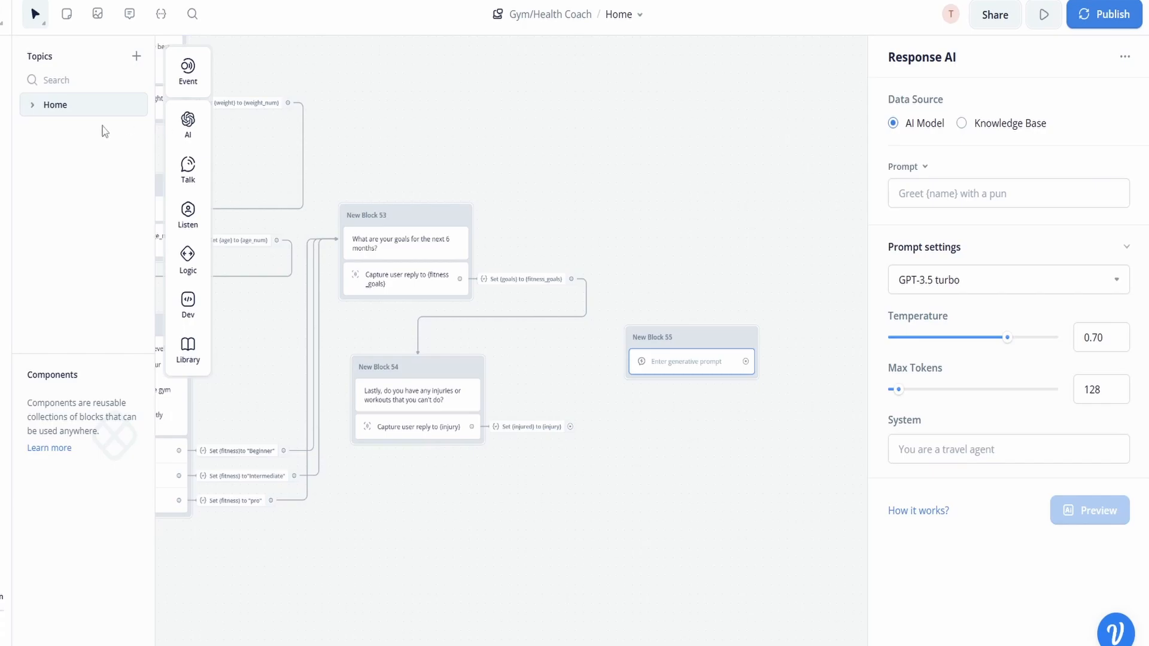
Check the agent's knowledge base data sources and return to the flow canvas
click(5, 119)
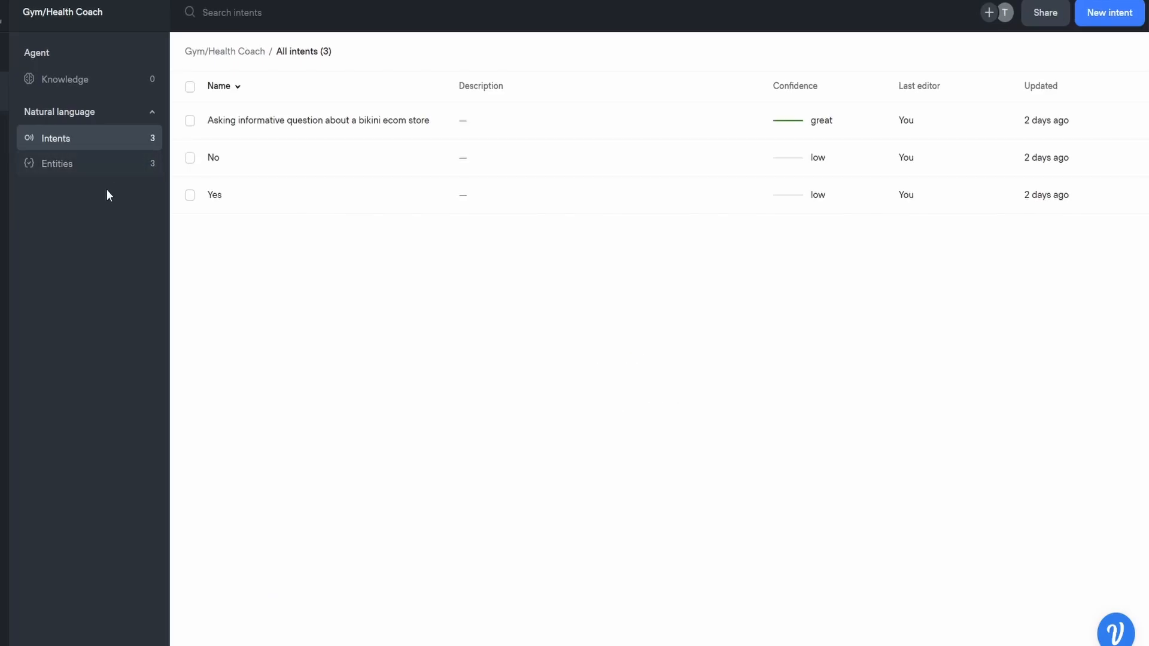
click(67, 84)
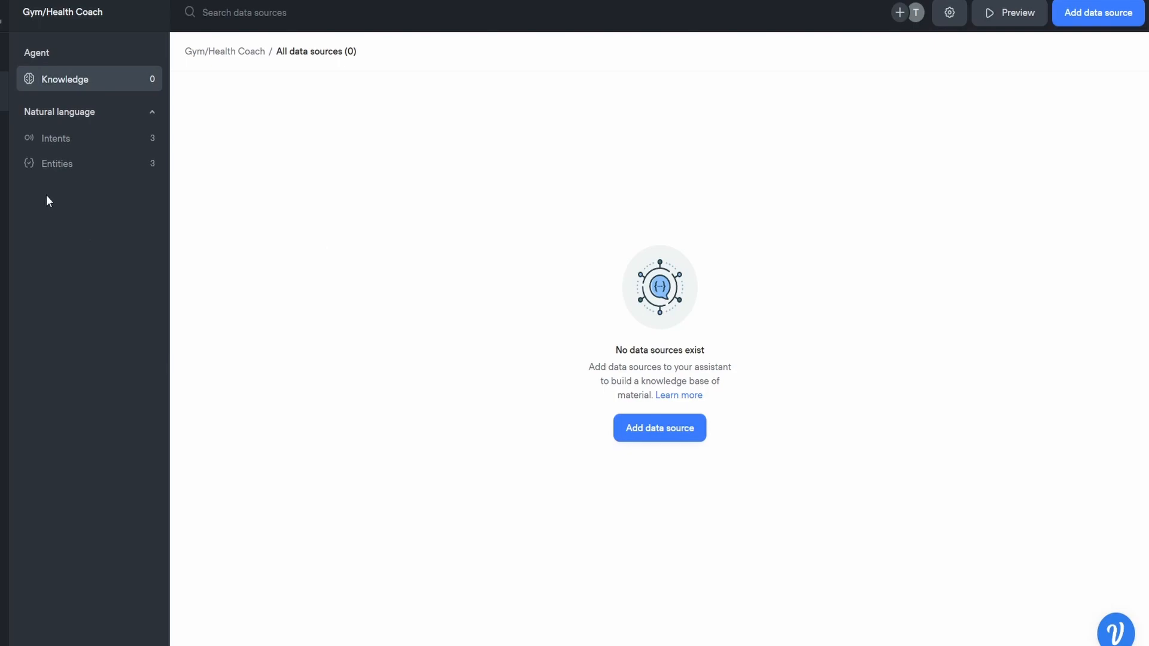
click(1, 54)
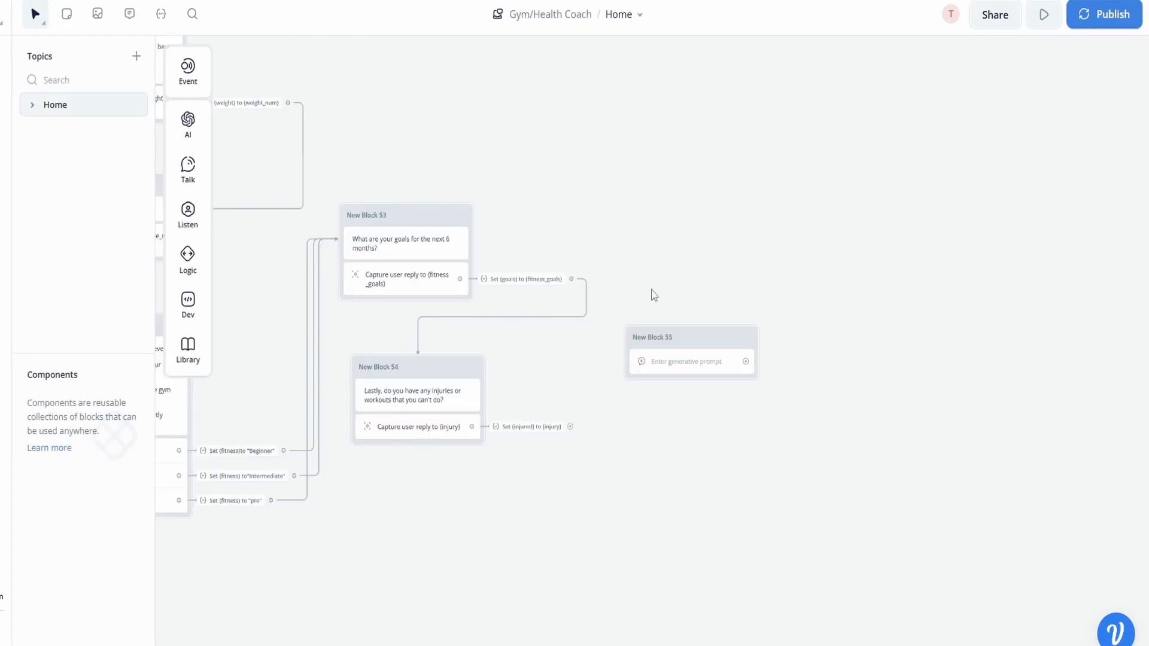
Keep GPT-3.5 Turbo as the Response AI block's model, and set its temperature to 0.50 and max tokens to 1036
click(688, 343)
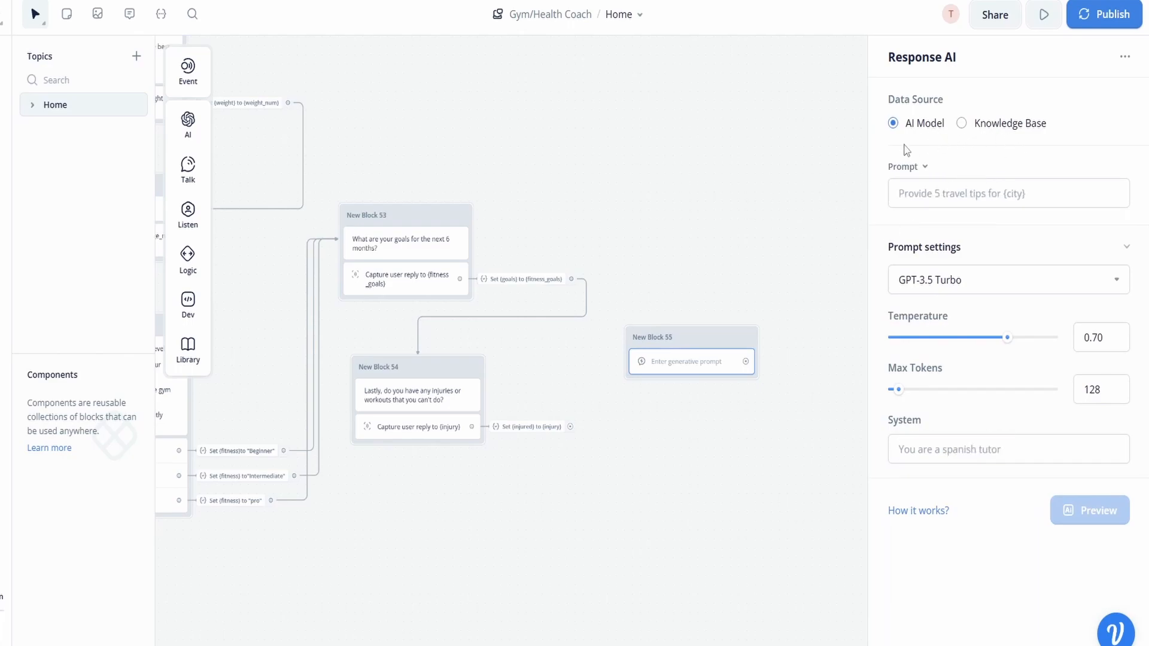
click(964, 192)
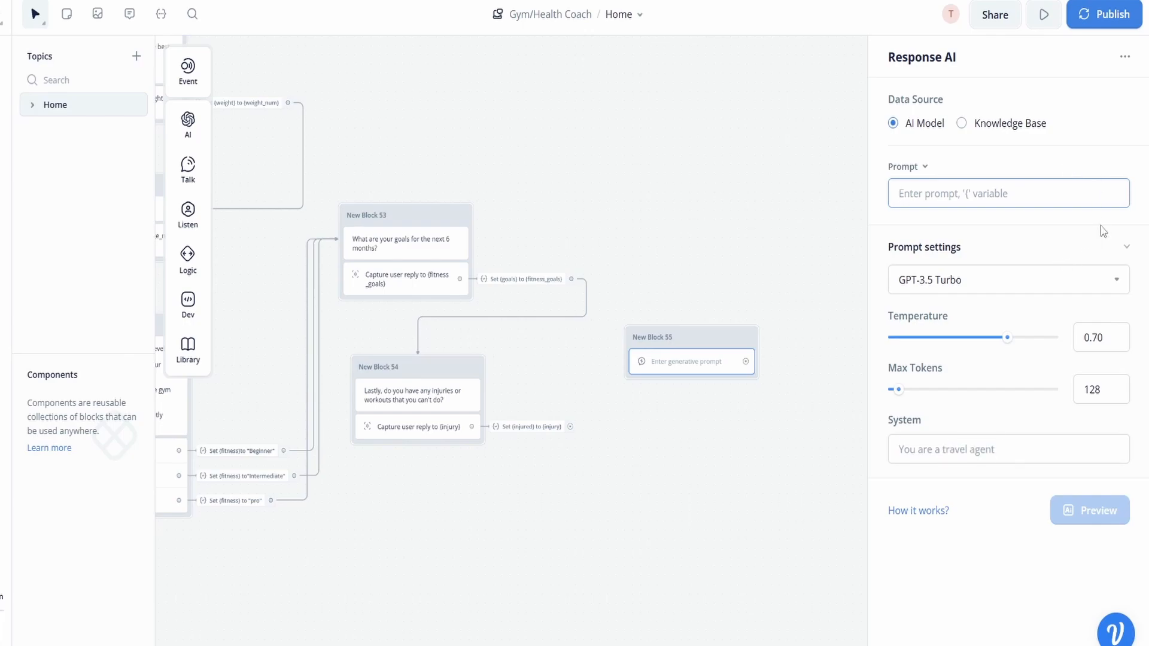
click(1049, 291)
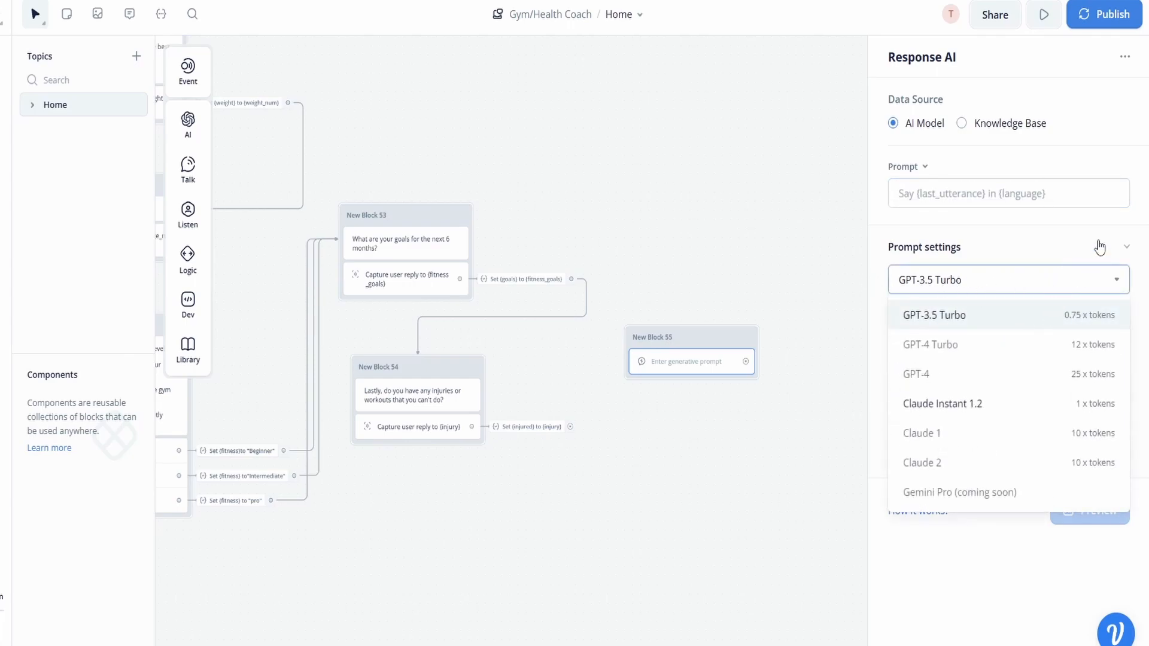
click(1058, 246)
click(1032, 263)
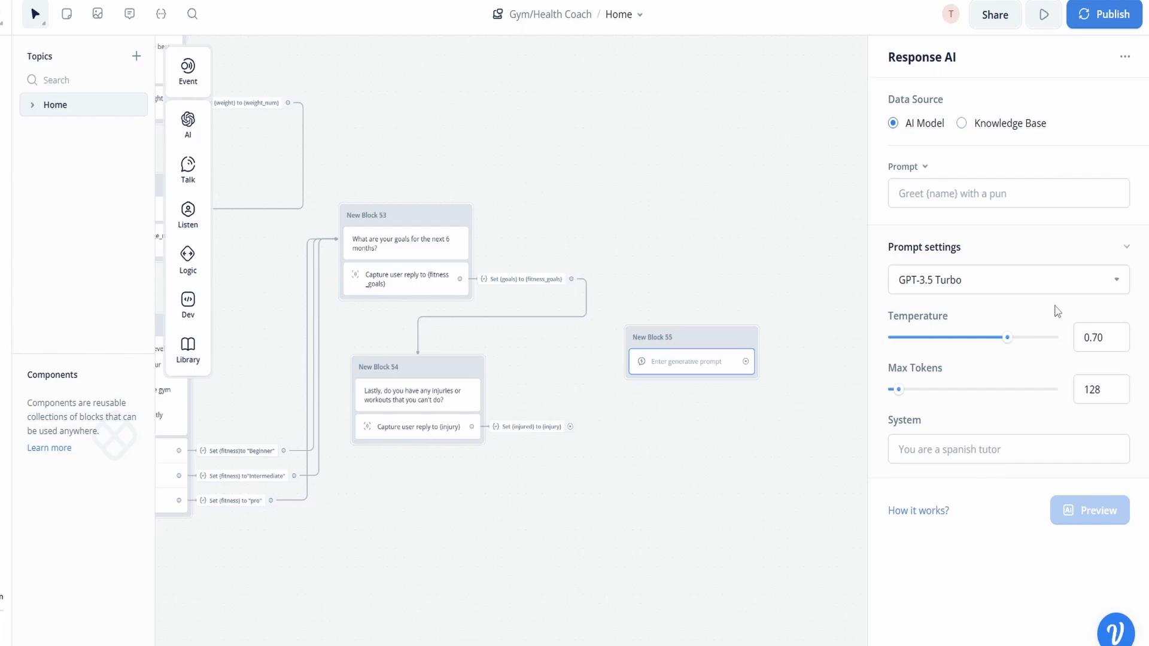
mouse_move(1047, 327)
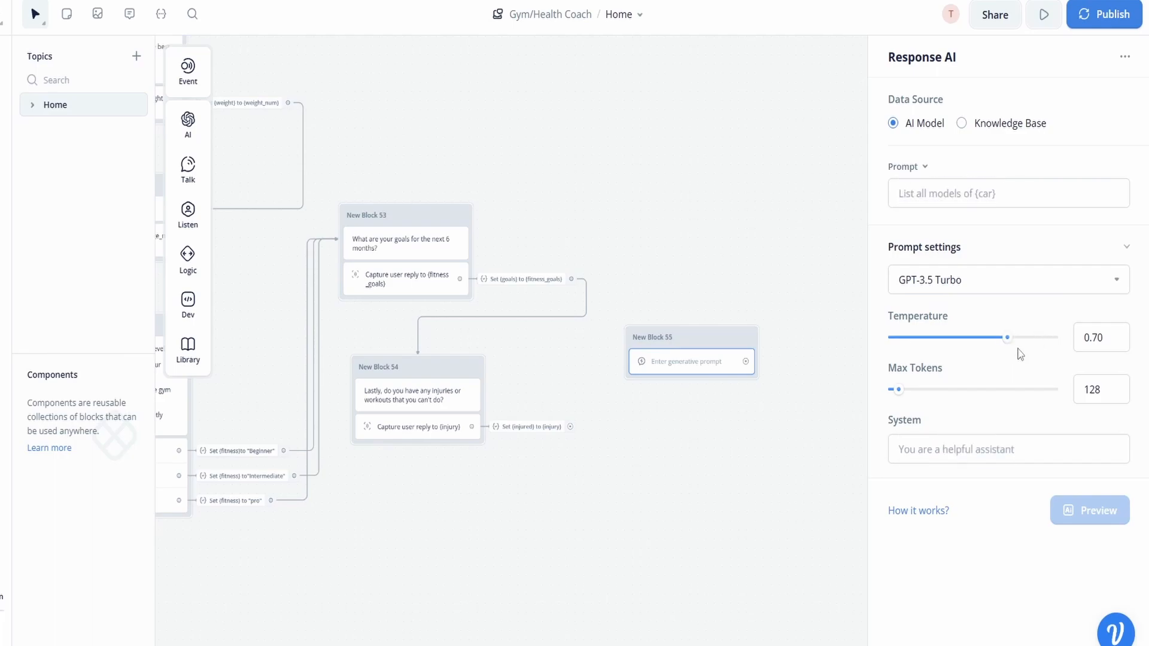
drag(1007, 337, 976, 357)
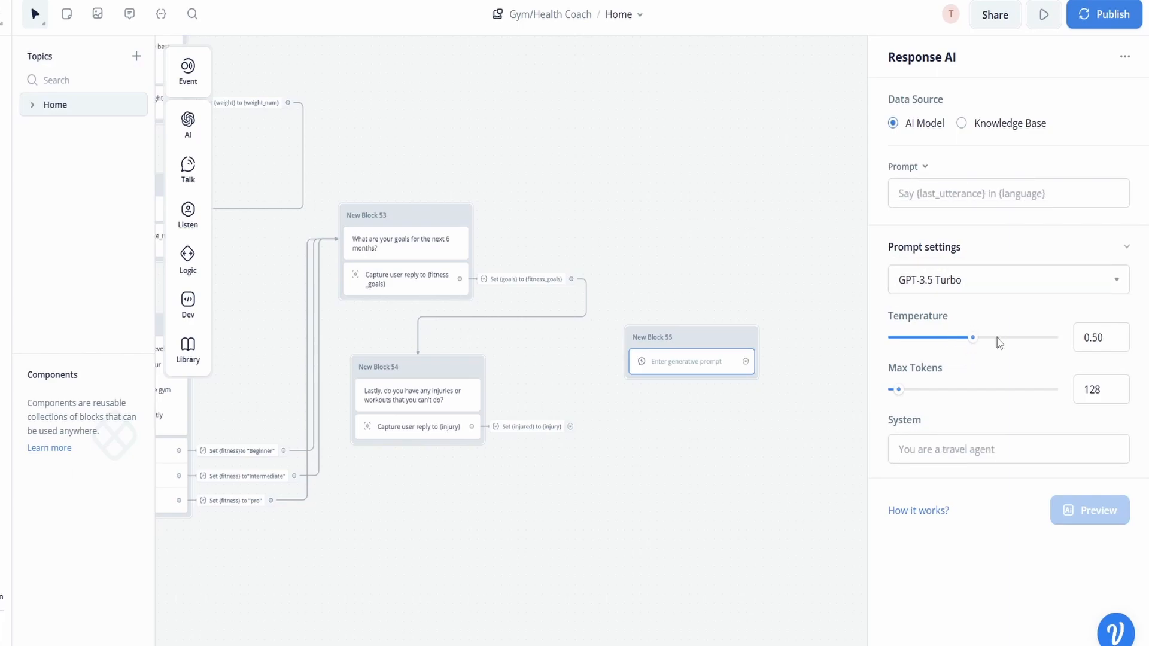
drag(899, 391, 976, 390)
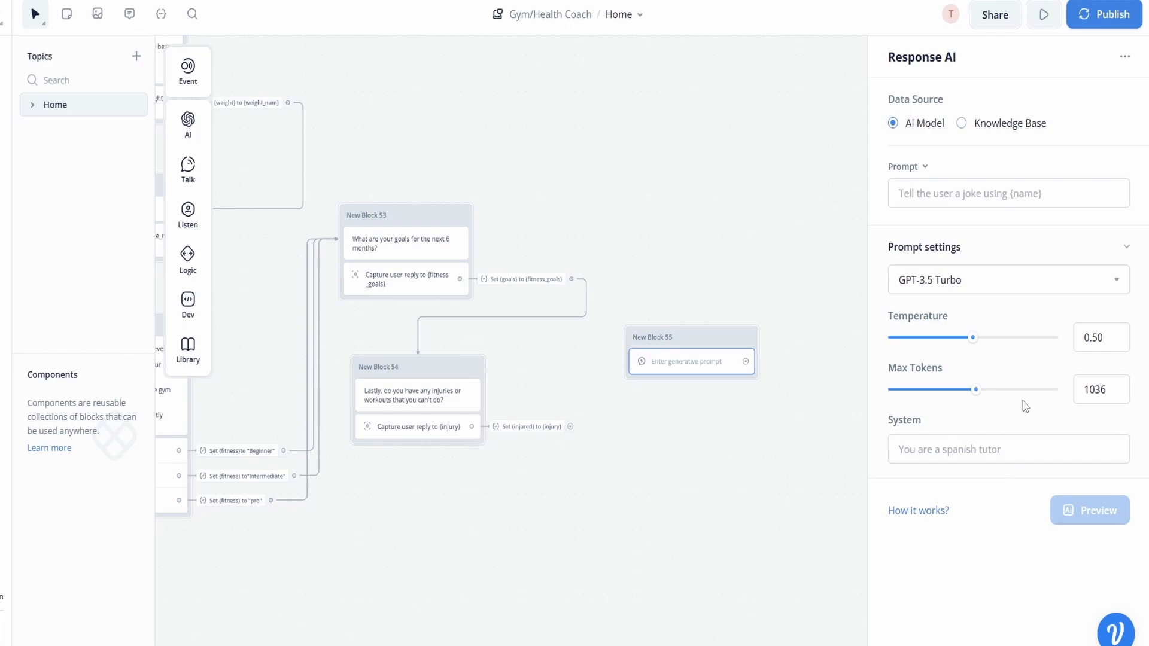
Enter a Blitz Fitness assistant system prompt with 3-, 4- and 5-day weekly plans for Beginner, Intermediate and Pro, detailed exercises and injury adjustments
click(934, 448)
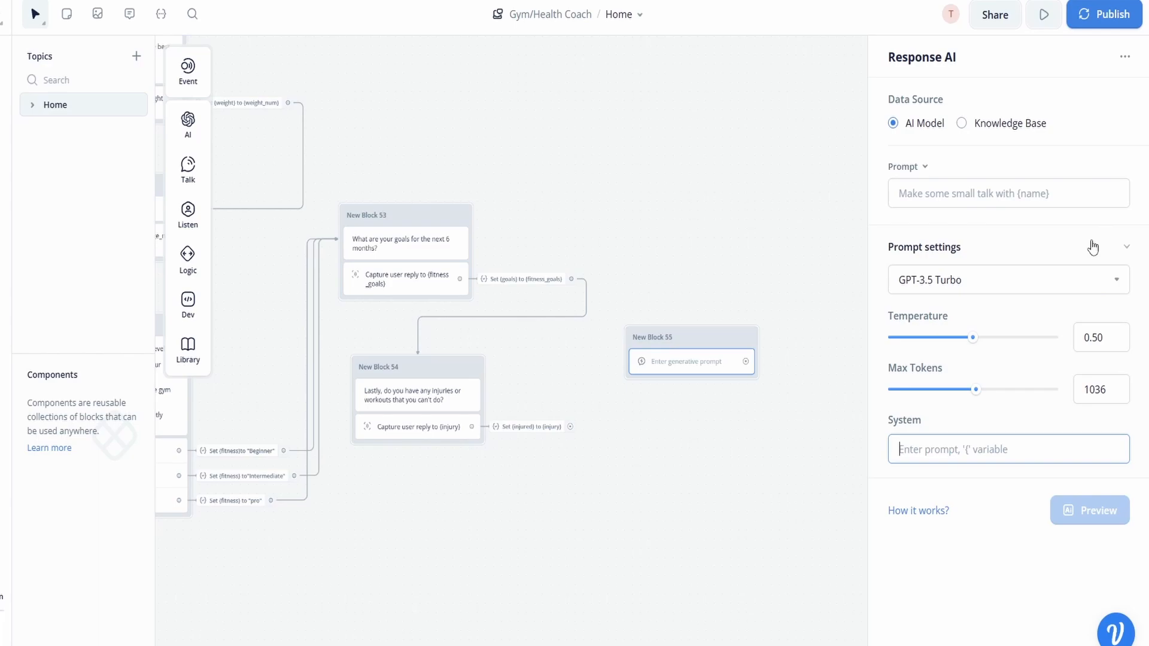
text(You're the Blitz Fitness assistant and you will give the user a workout plan based on their data. You should know that: The fitness level is split into 3 groups: 1_ Beginner: 3 days a week workout plan 2_ Intermediate: 4 days a week workout plan 3_ Pro: 5 days a week workout plan  You should explain each day's plan and give the user a full plan like a real trainer. Give them the exact time and name of each exercise. Example: 30 minute Cardio. And don't forget the sets, reps, and rest time between sets. Take attention to injury status and optimize the plan if they have an injury (If the exercise can hurt the injured part of the body, remove it or replace it with something better).)
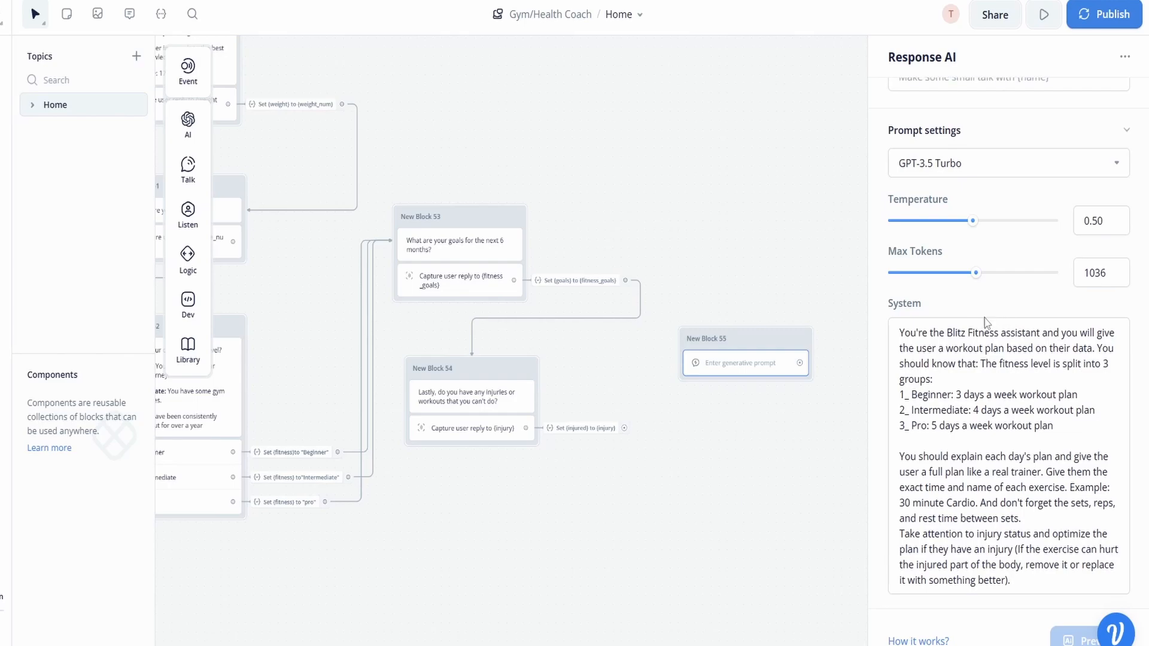
Start the Response AI prompt with the line "Hi, I'm {user_name} and I'm a {gender}."
mouse_move(972, 304)
scroll(984, 447, up, 2)
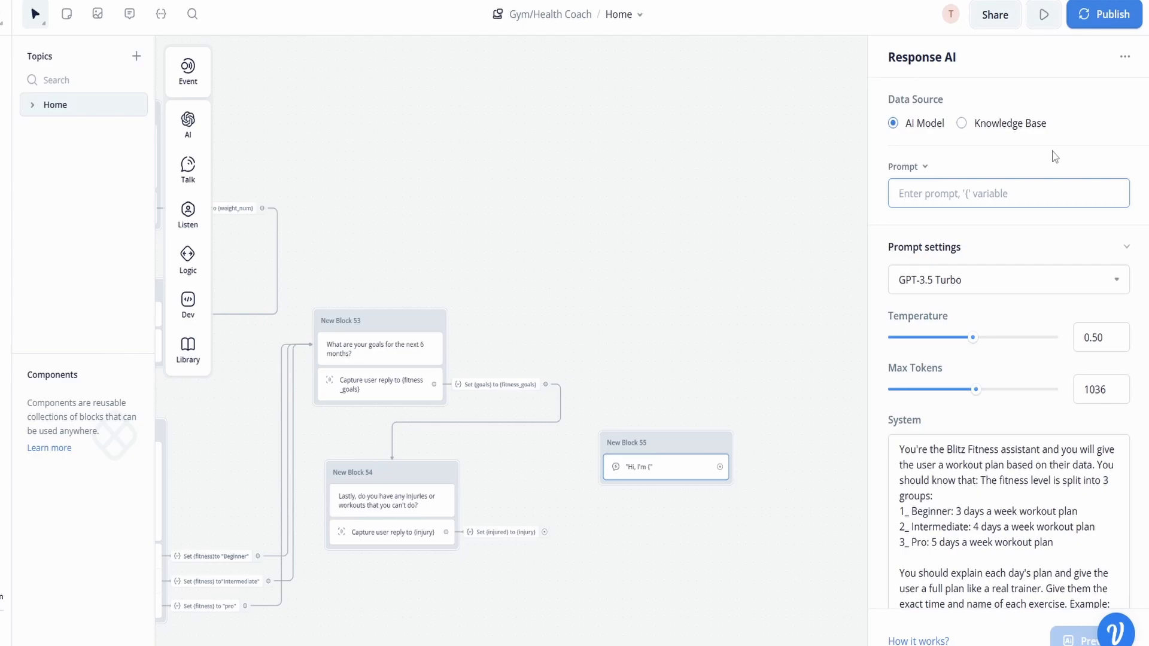
text(Hi)
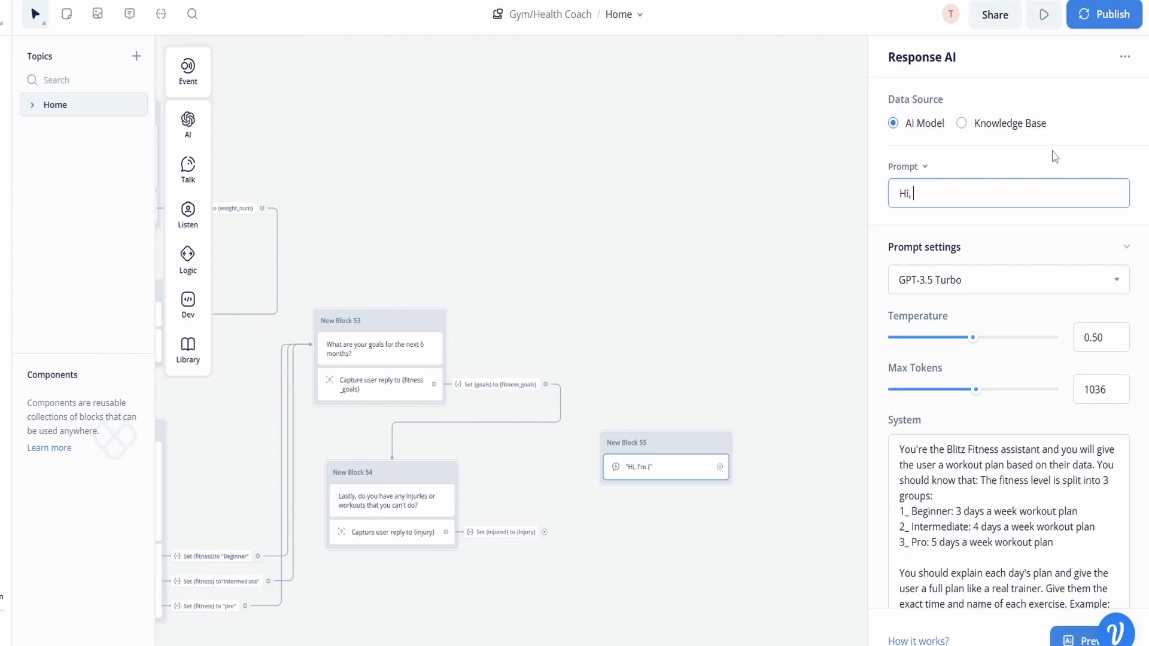
text(, I'm {)
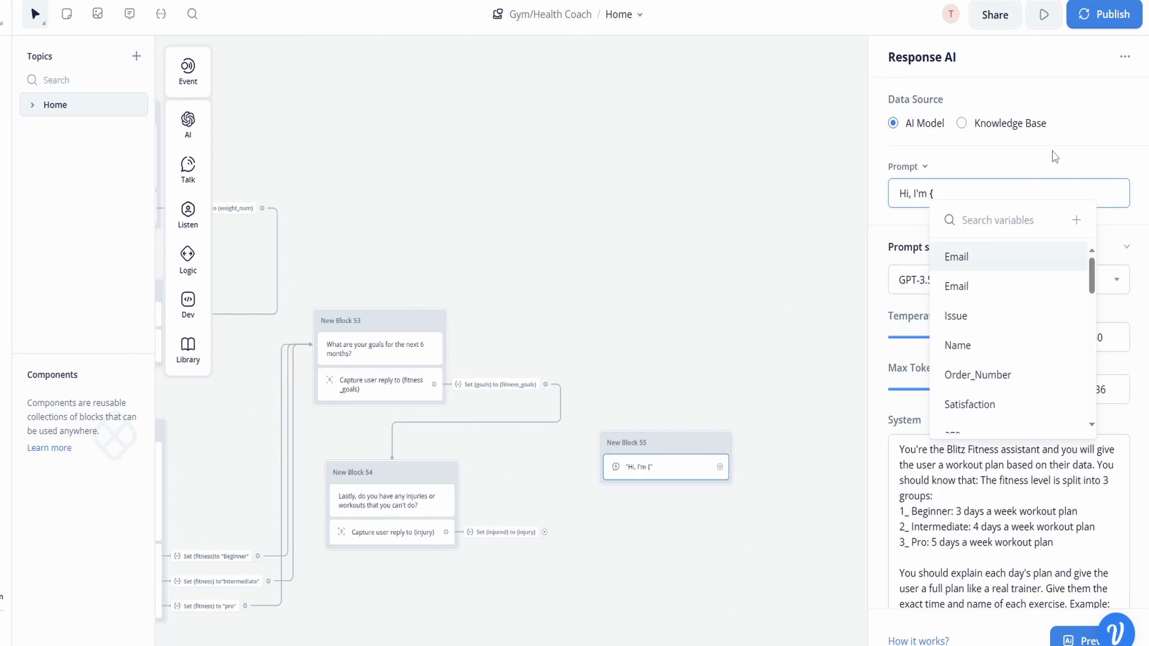
text(user)
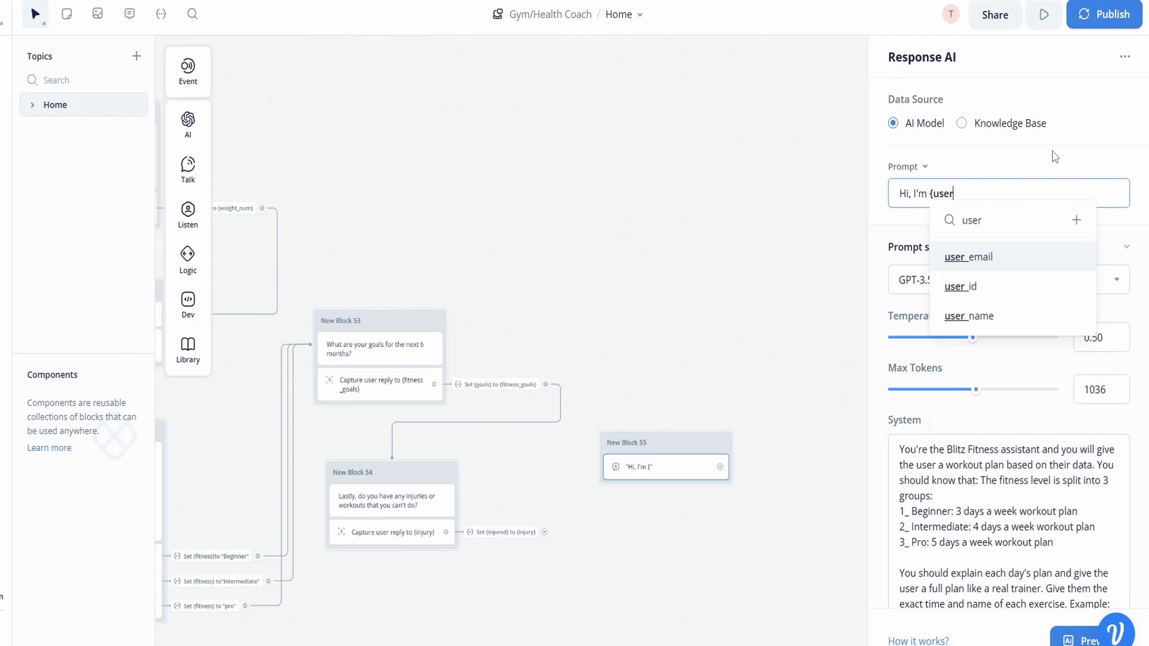
click(1011, 323)
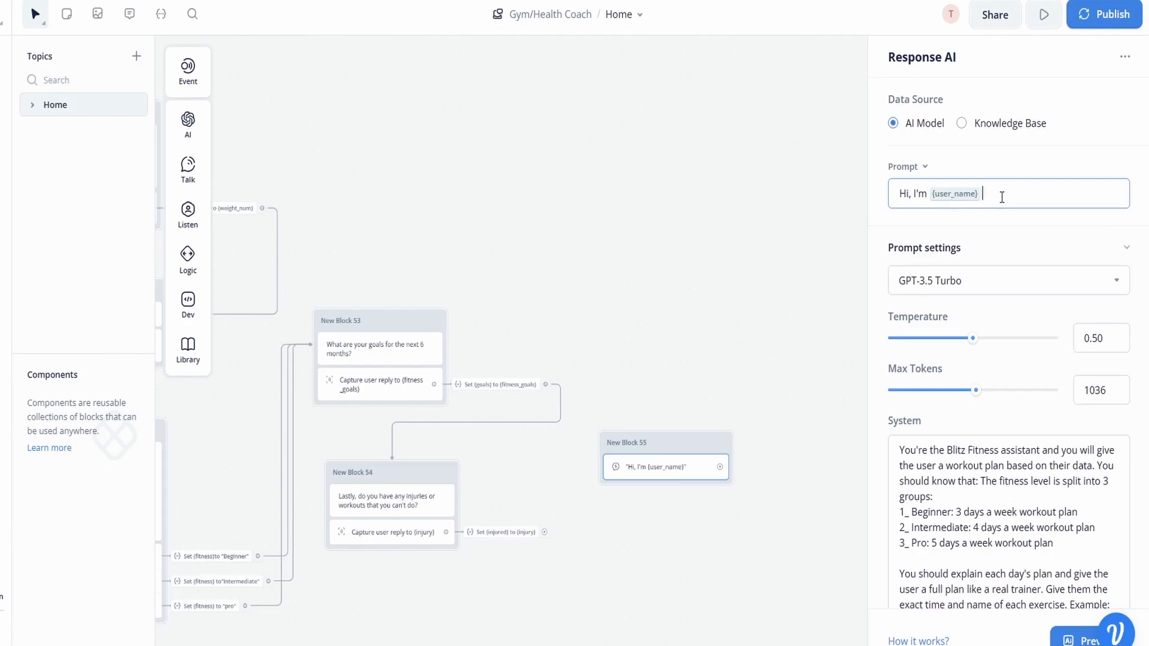
text(and I'm a {gen)
click(1078, 257)
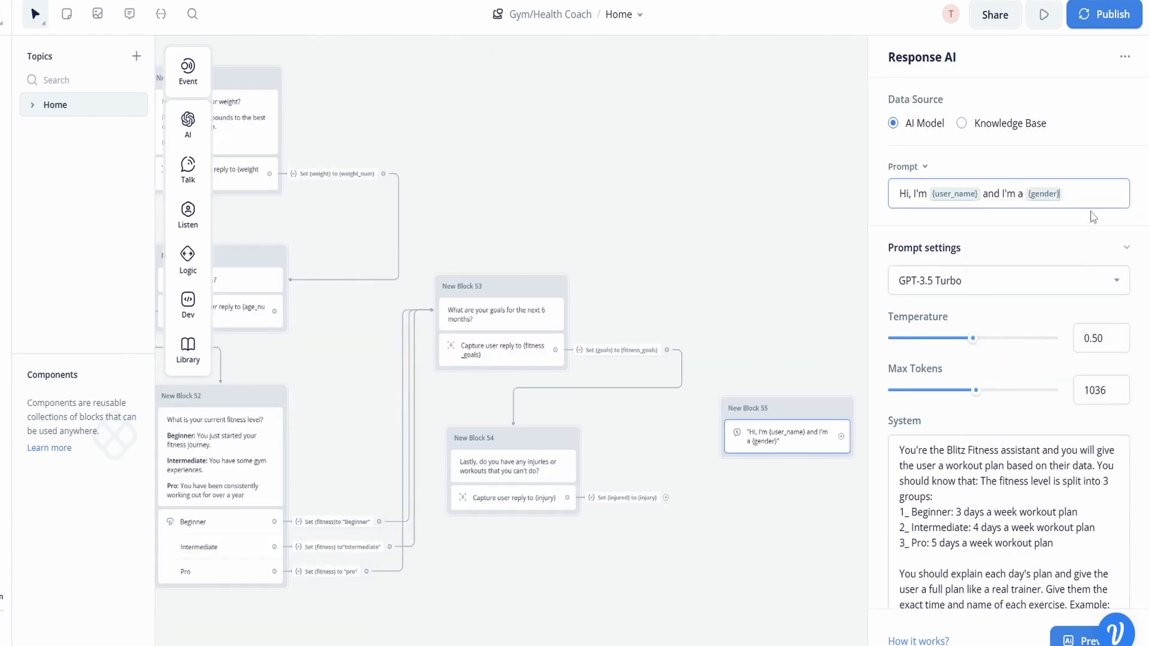
text(.)
Add the line "My weight is {weight_num} in pounds." to the Response AI prompt and begin the age line below it
key(Return)
text(My weight is )
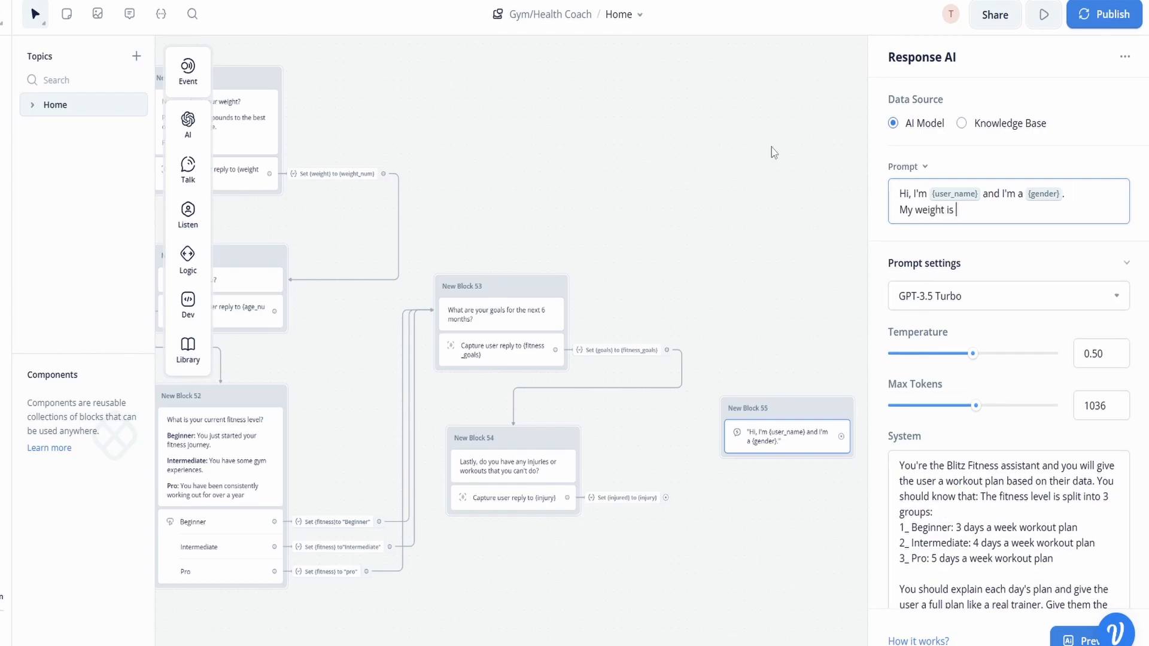
text({wei)
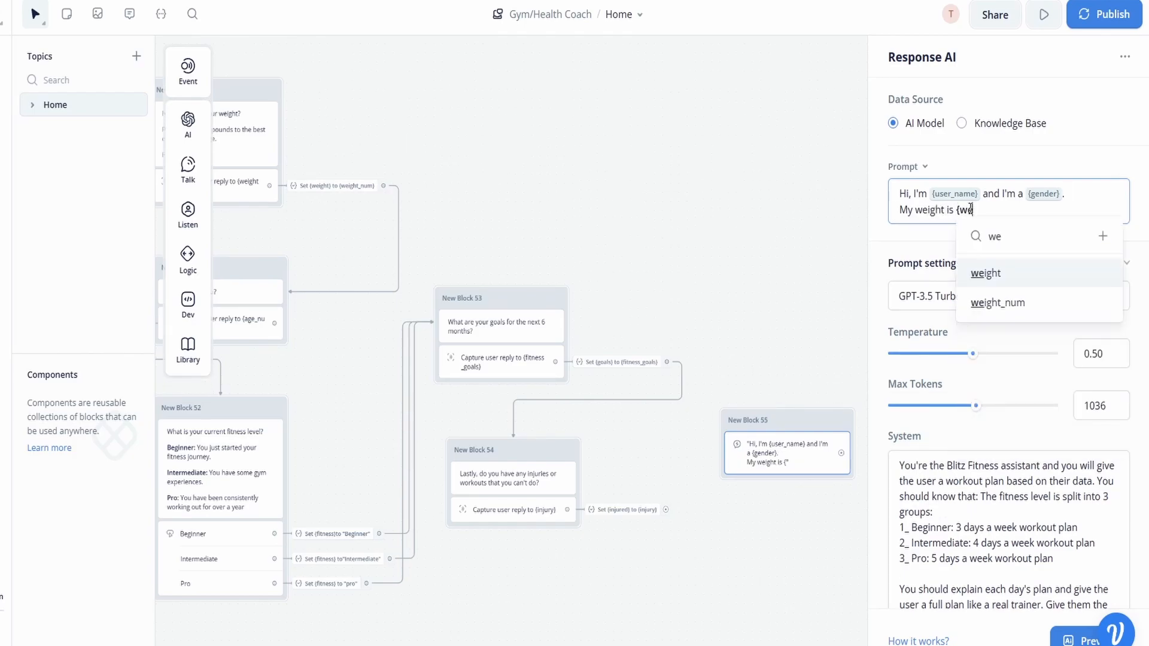
click(1007, 303)
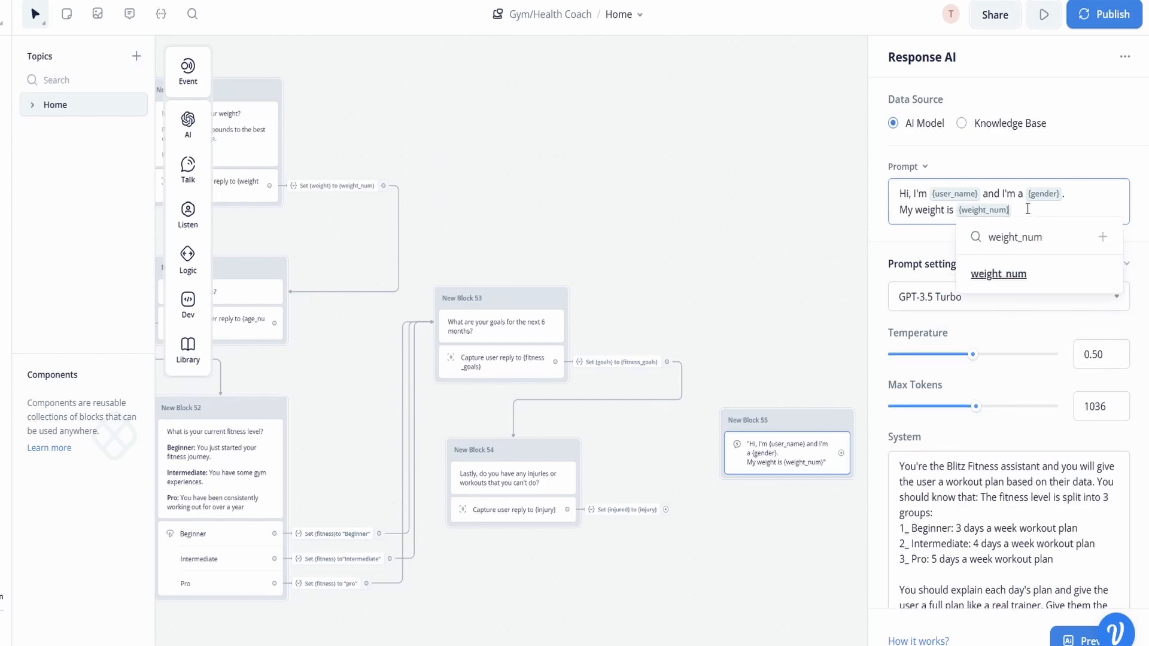
text(in)
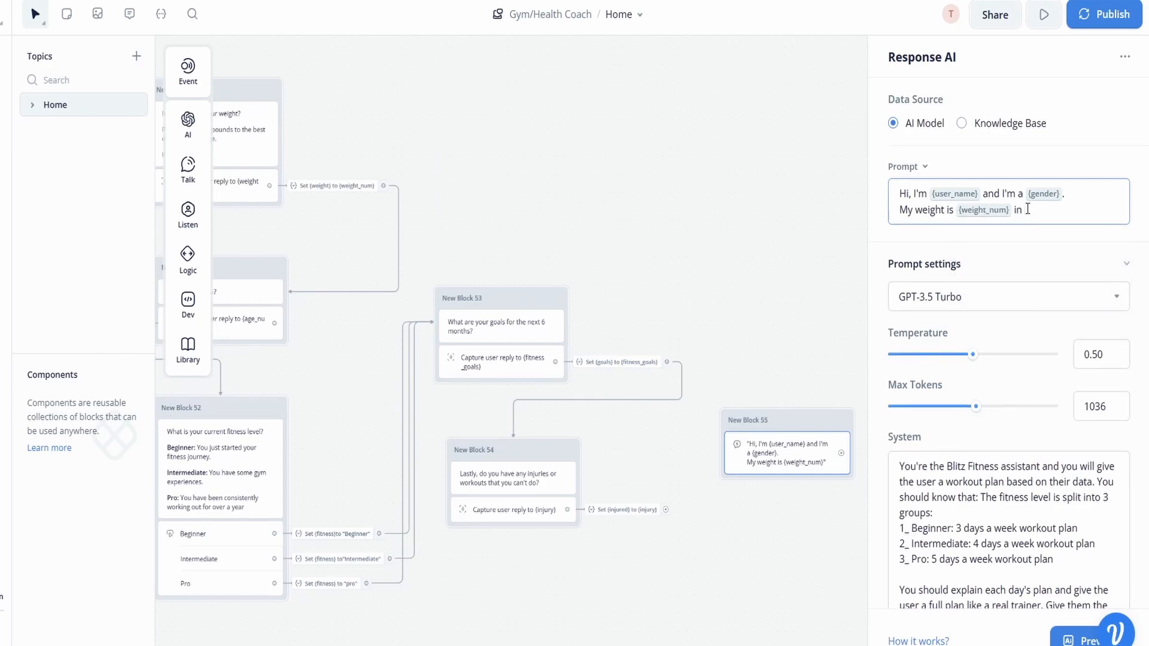
text( b)
key(BackSpace)
key(BackSpace)
key(BackSpace)
text(pounds. My ag)
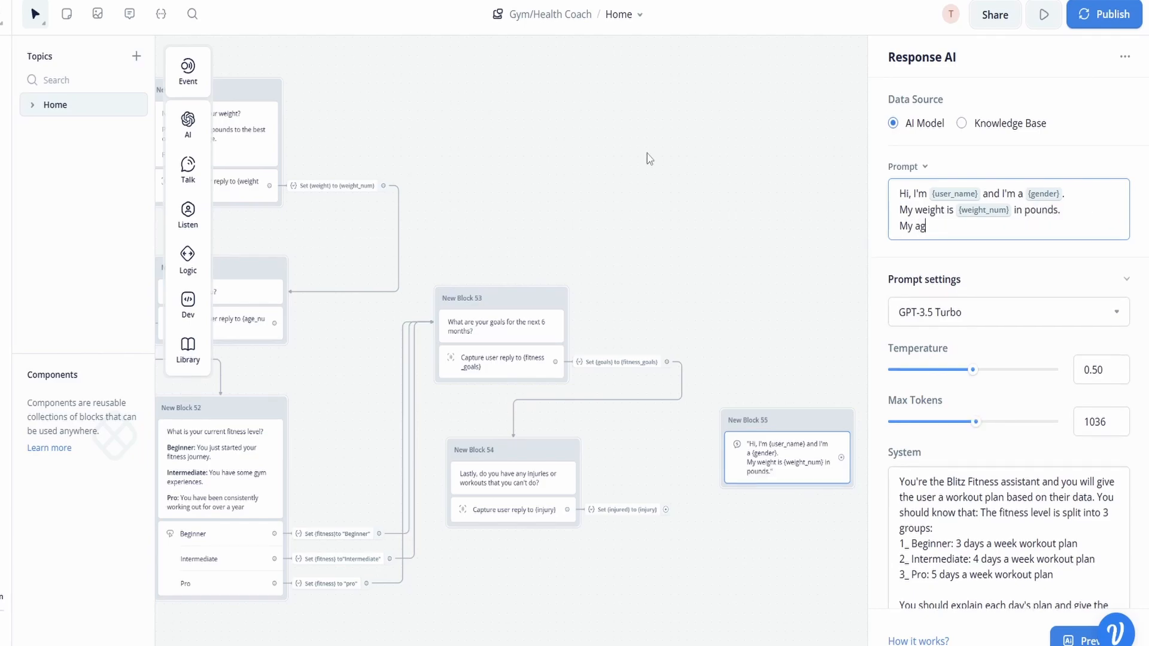
Complete the Response AI prompt's age line as "My age is {age_num}."
text(e is {us)
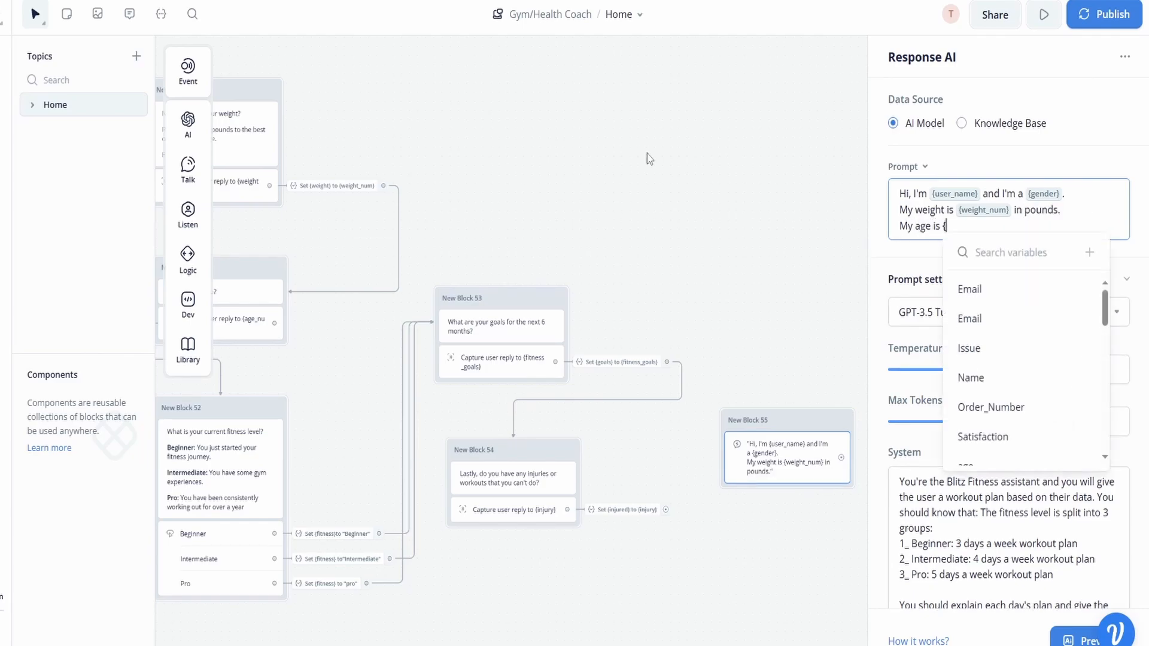
key(BackSpace)
key(BackSpace)
text(age)
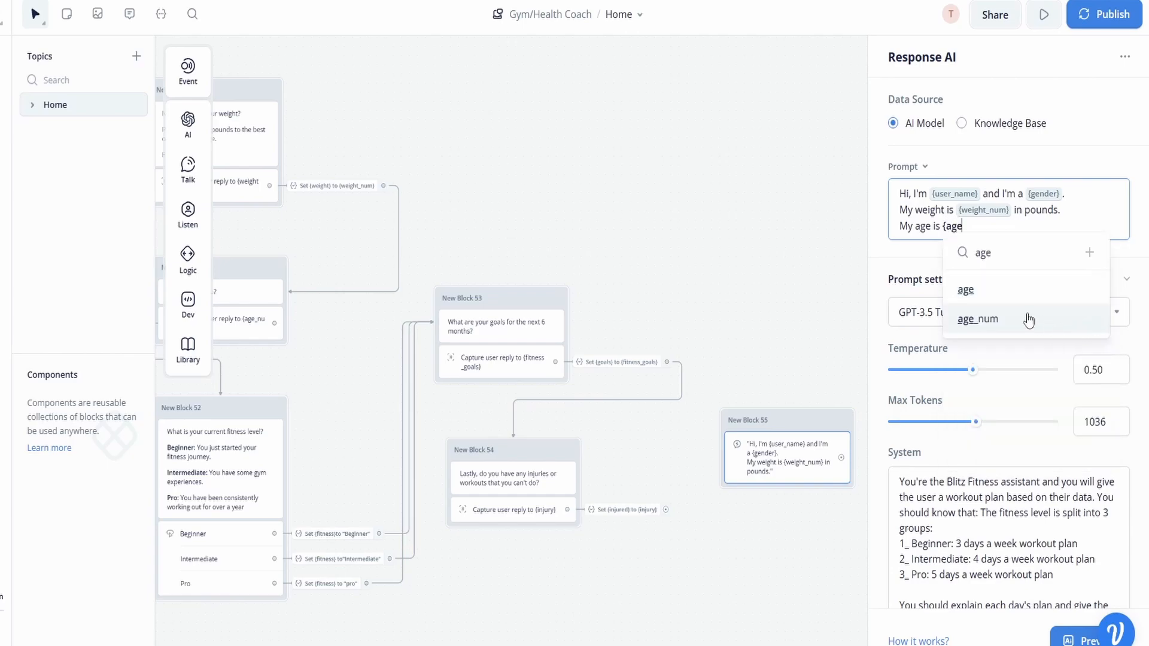
click(1029, 320)
text(.)
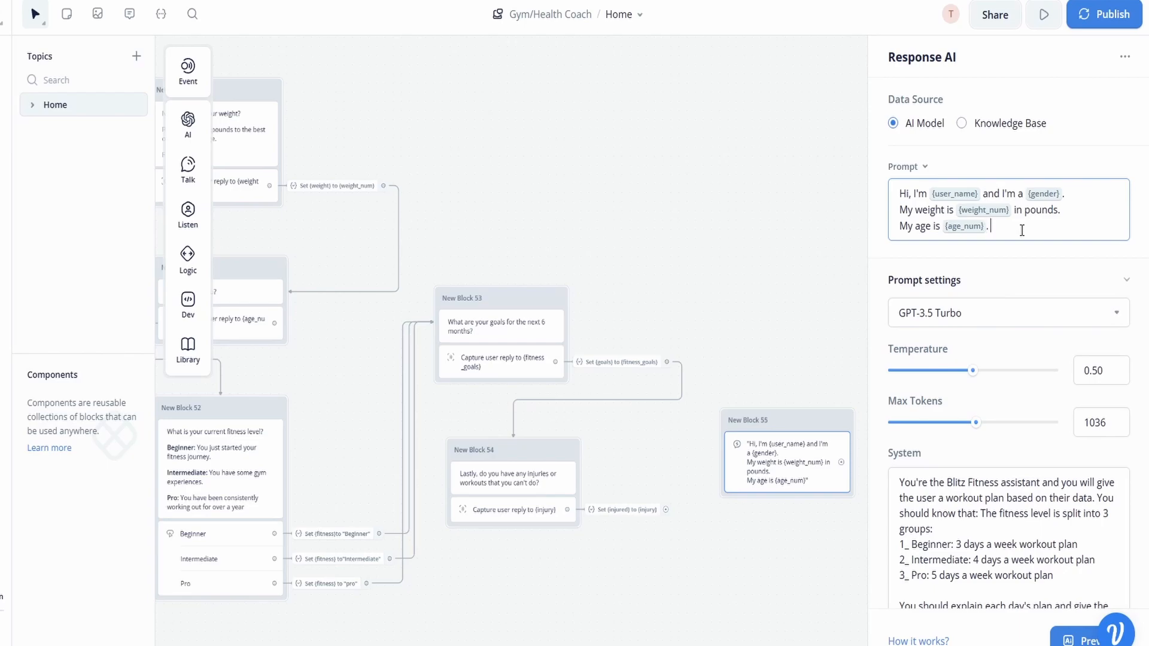
Add the line "My fitness level is {fitness}." to the Response AI prompt
key(Return)
text(My fitne)
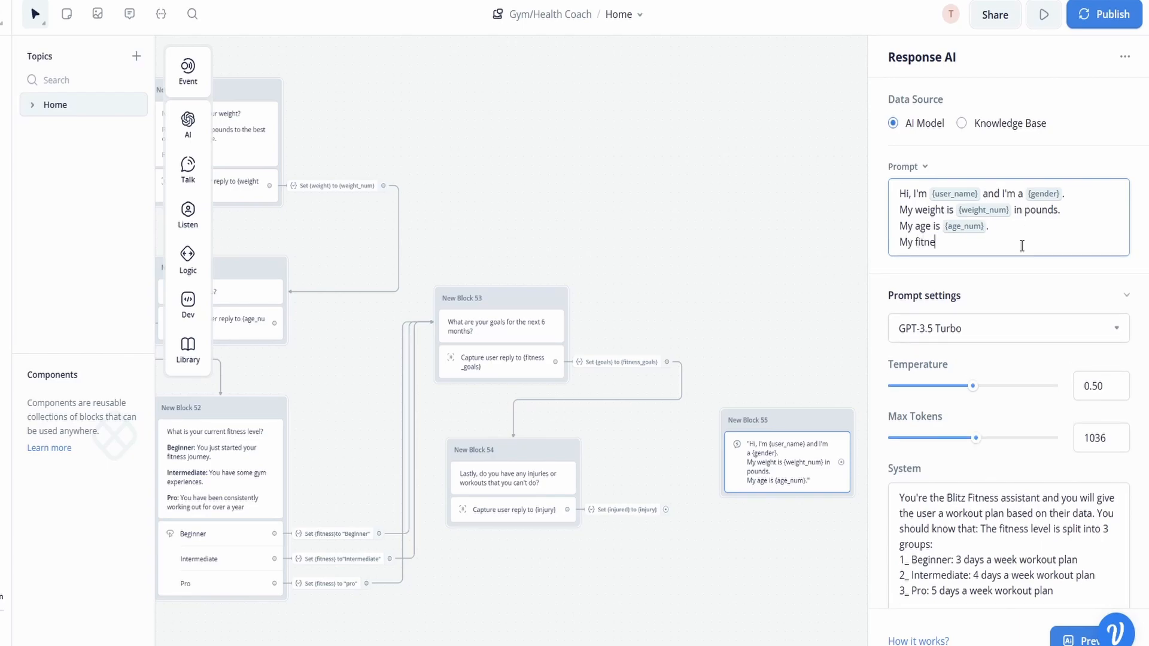
text(ss level is {fi)
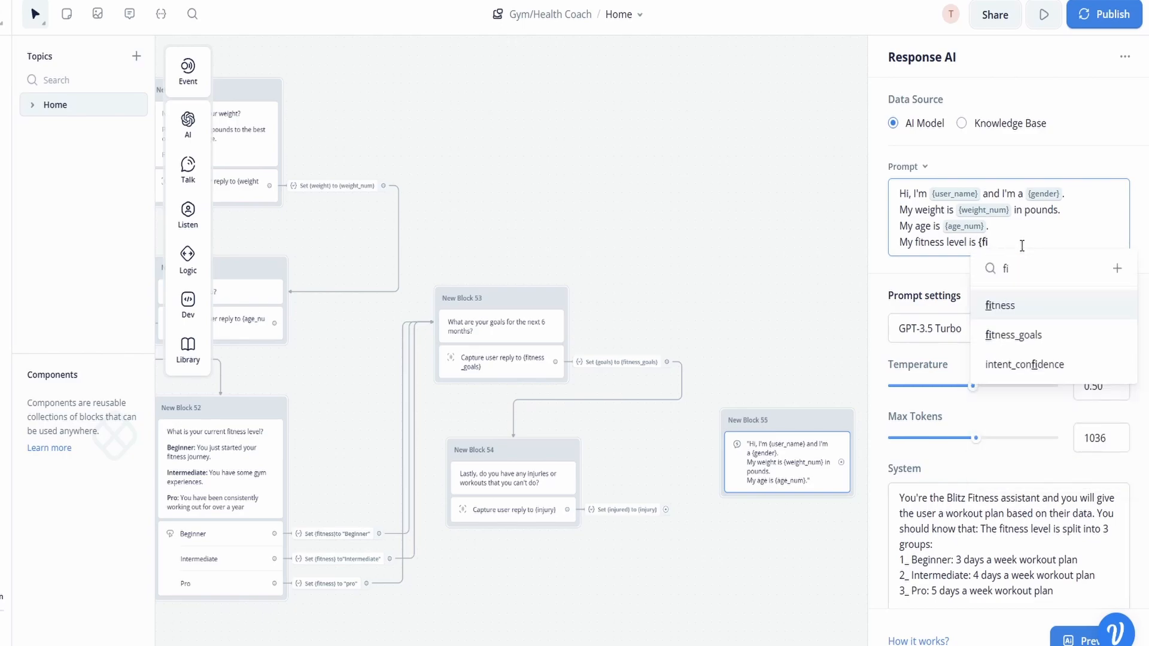
click(1037, 308)
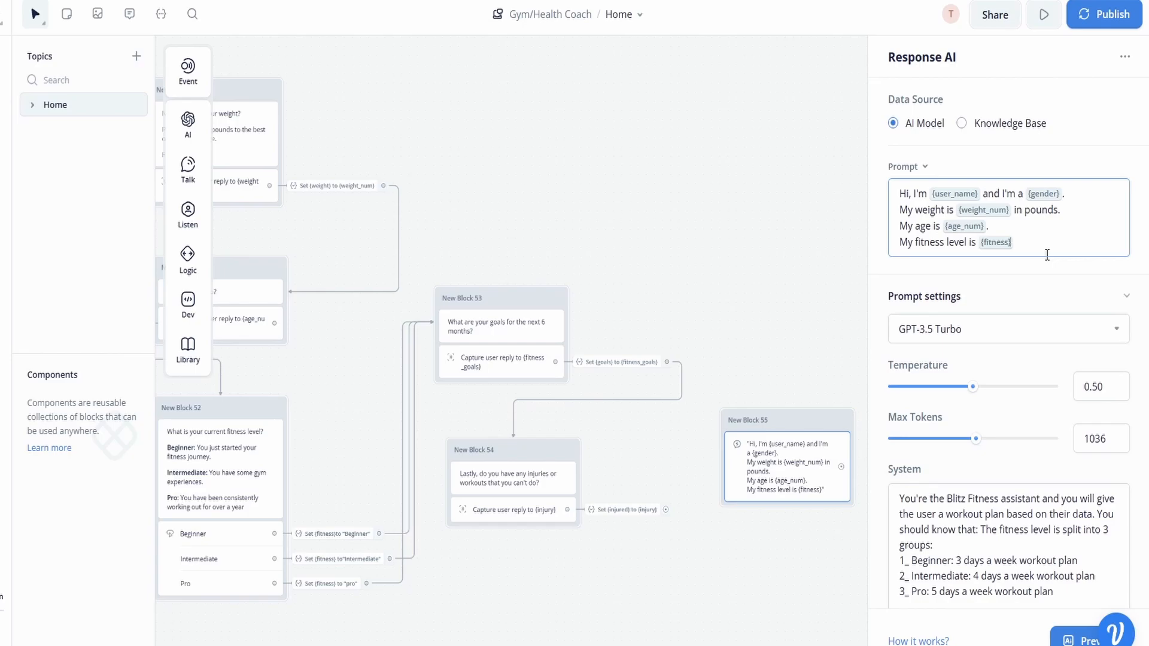
text(.)
Add the line "My injury status is {injury}" below the fitness level line in the prompt
key(Return)
text(My inj)
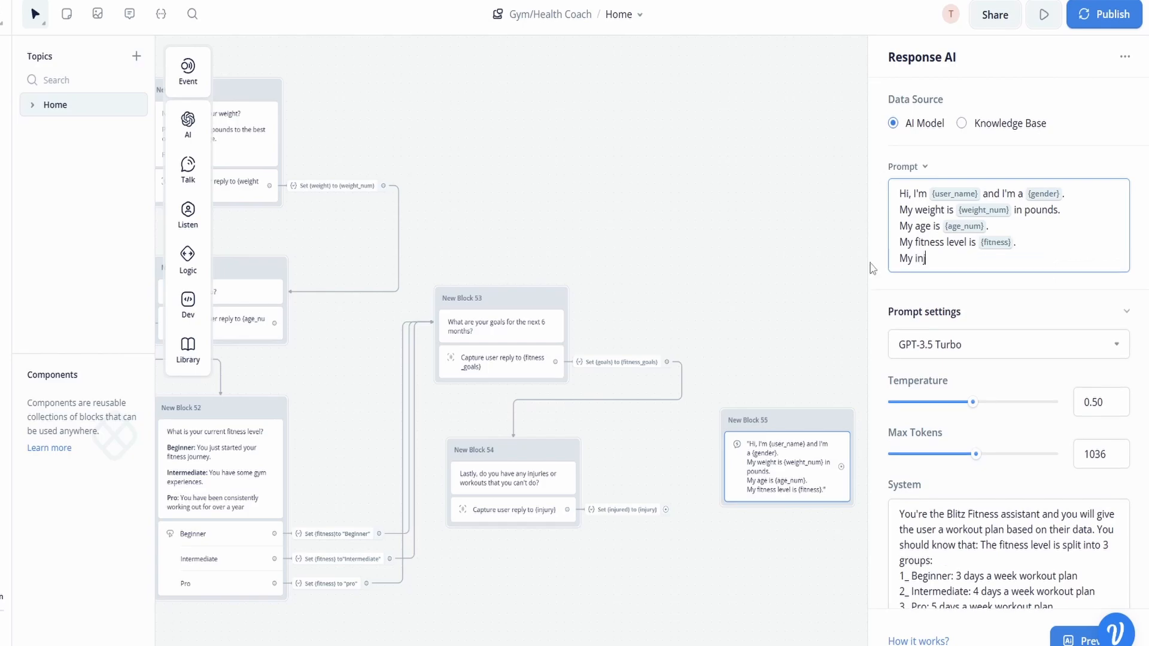
text(ry )
text(ury stat)
key(BackSpace)
key(BackSpace)
key(BackSpace)
text(us is {inj)
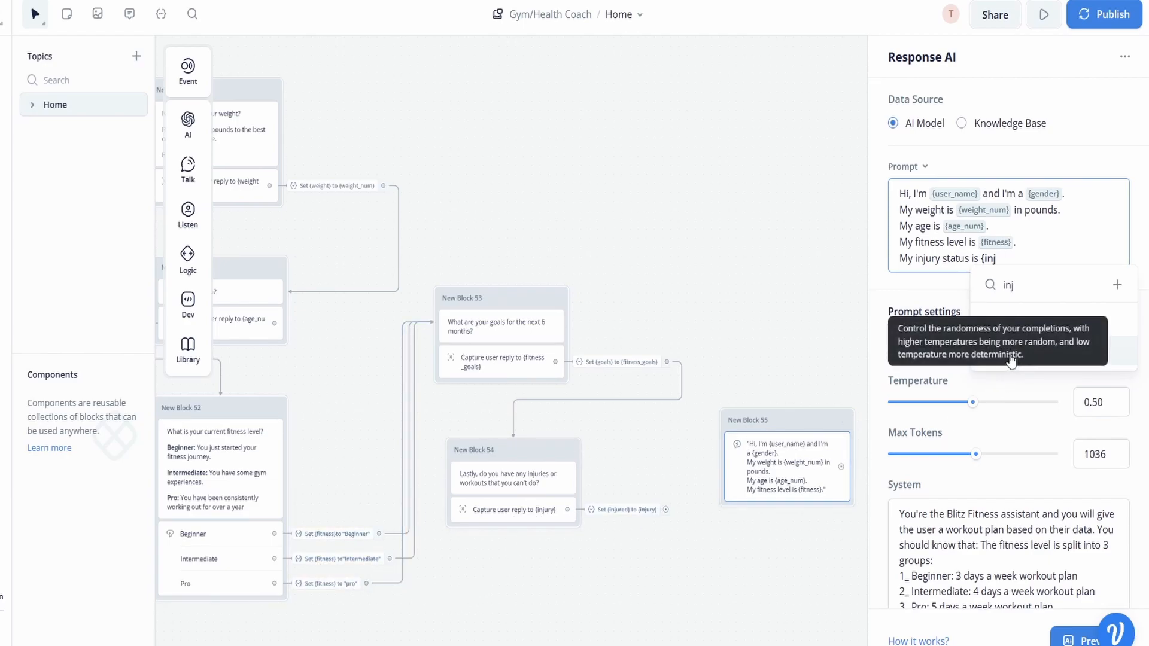
click(1040, 352)
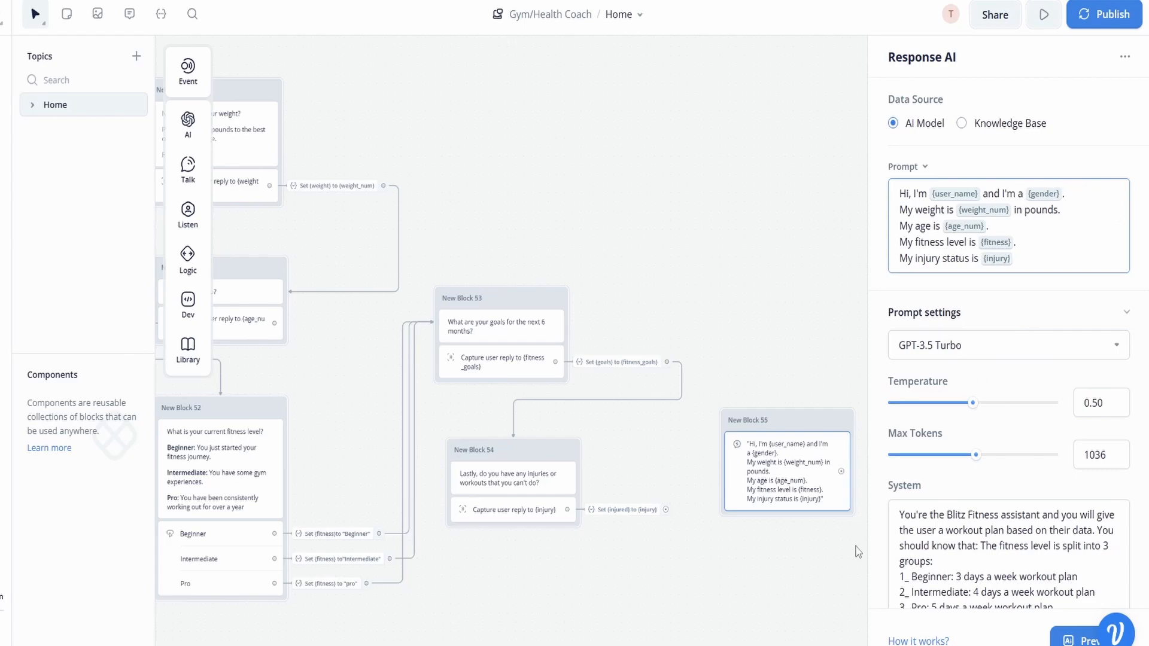
Review the flow's capture blocks and their variables to check which user details the prompt still has to include
drag(502, 555, 557, 521)
scroll(586, 482, up, 2)
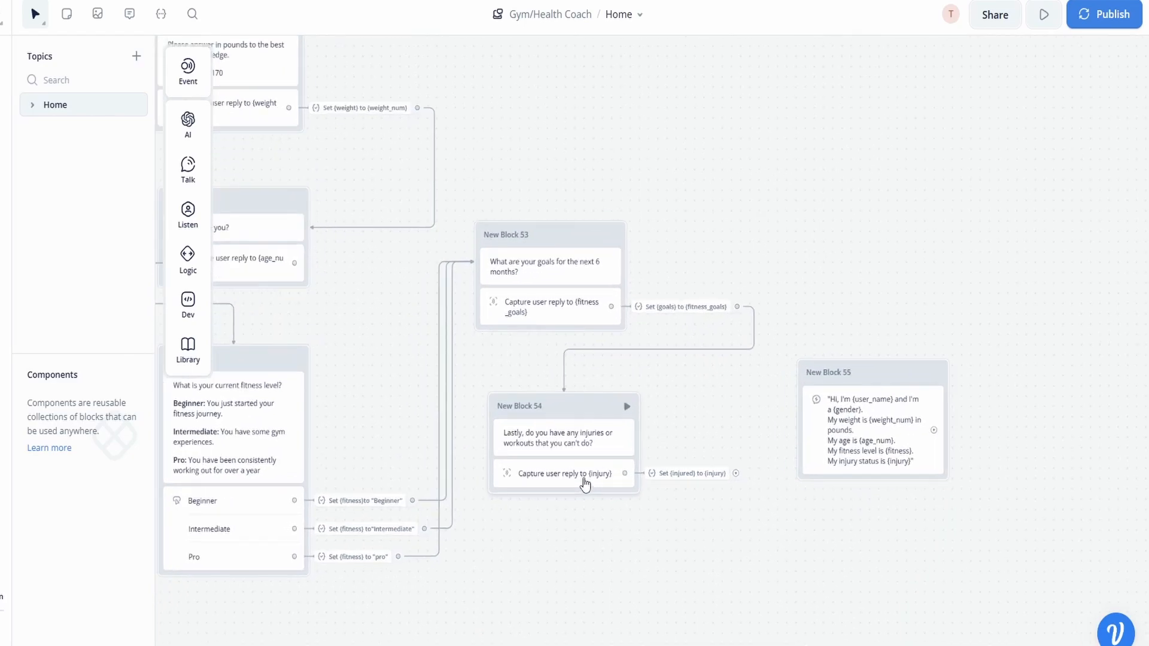
scroll(585, 483, up, 1)
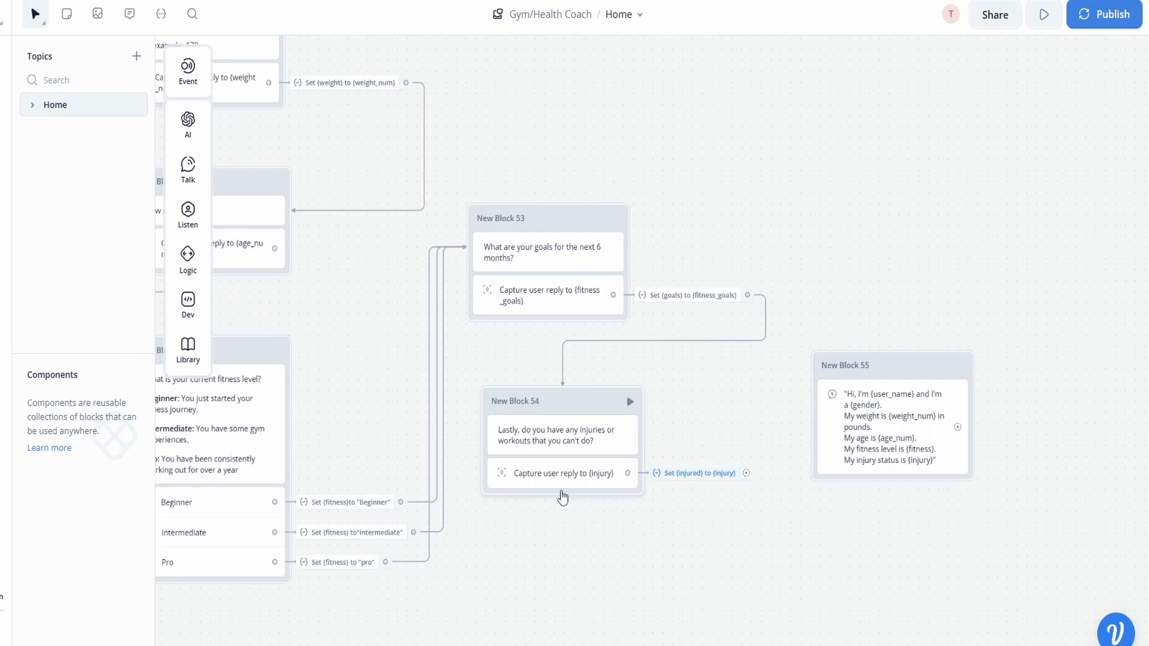
scroll(557, 482, up, 2)
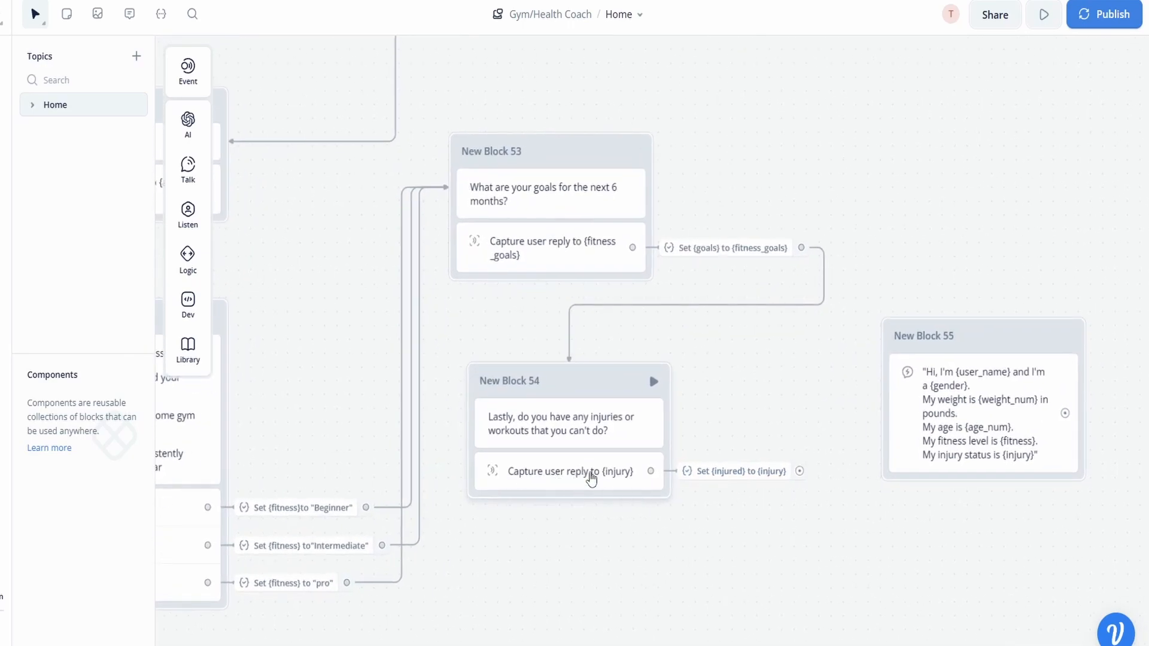
drag(762, 381, 842, 432)
drag(414, 345, 663, 301)
scroll(616, 396, down, 1)
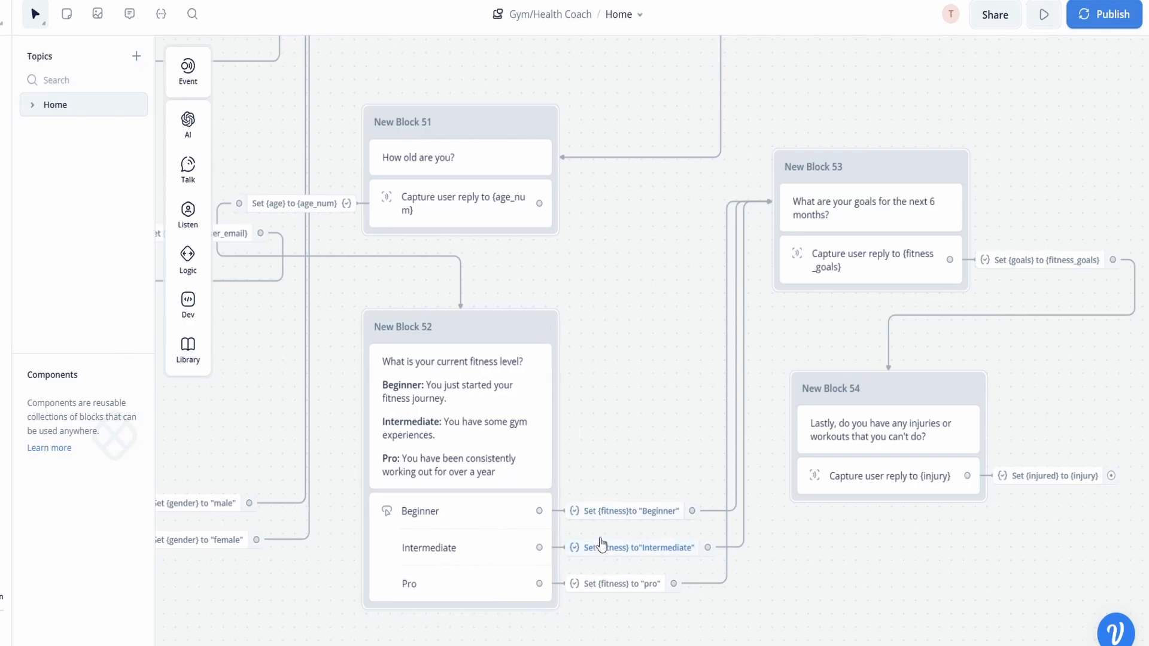
drag(638, 313, 719, 472)
scroll(585, 380, up, 1)
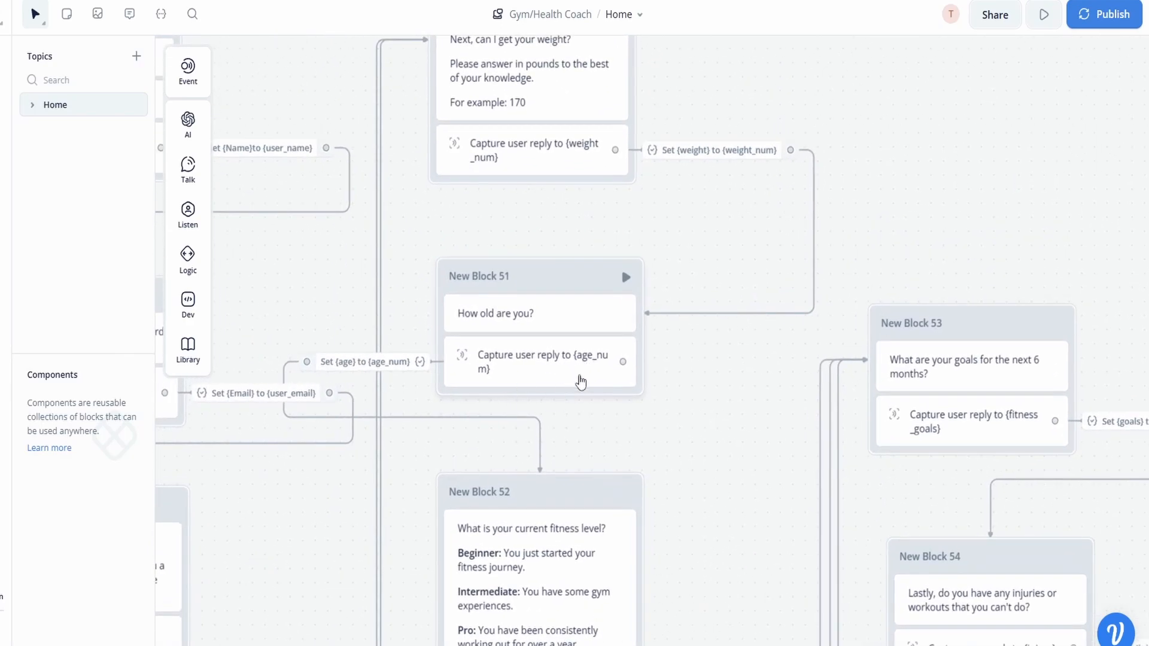
scroll(658, 389, up, 3)
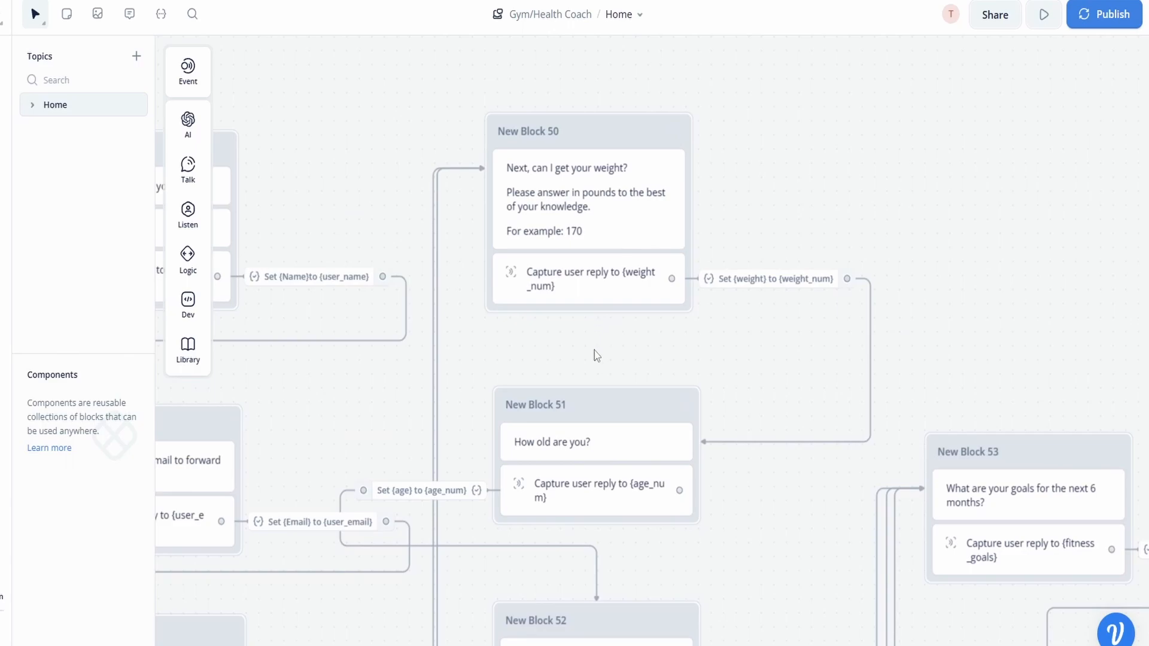
scroll(597, 354, left, 5)
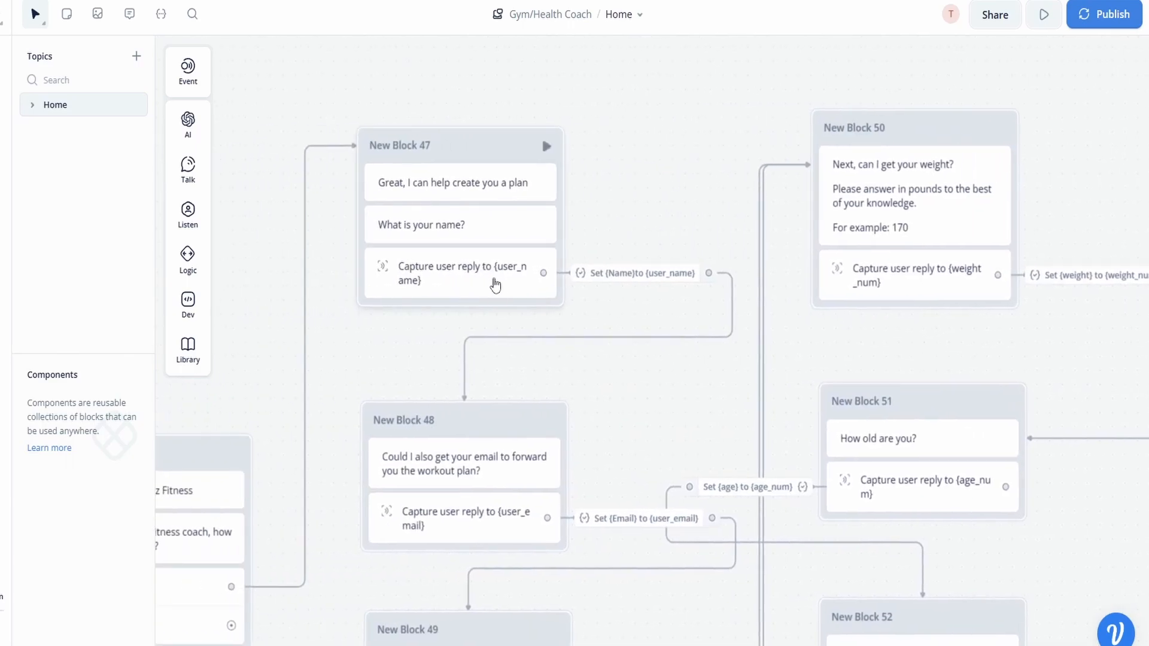
scroll(636, 300, down, 2)
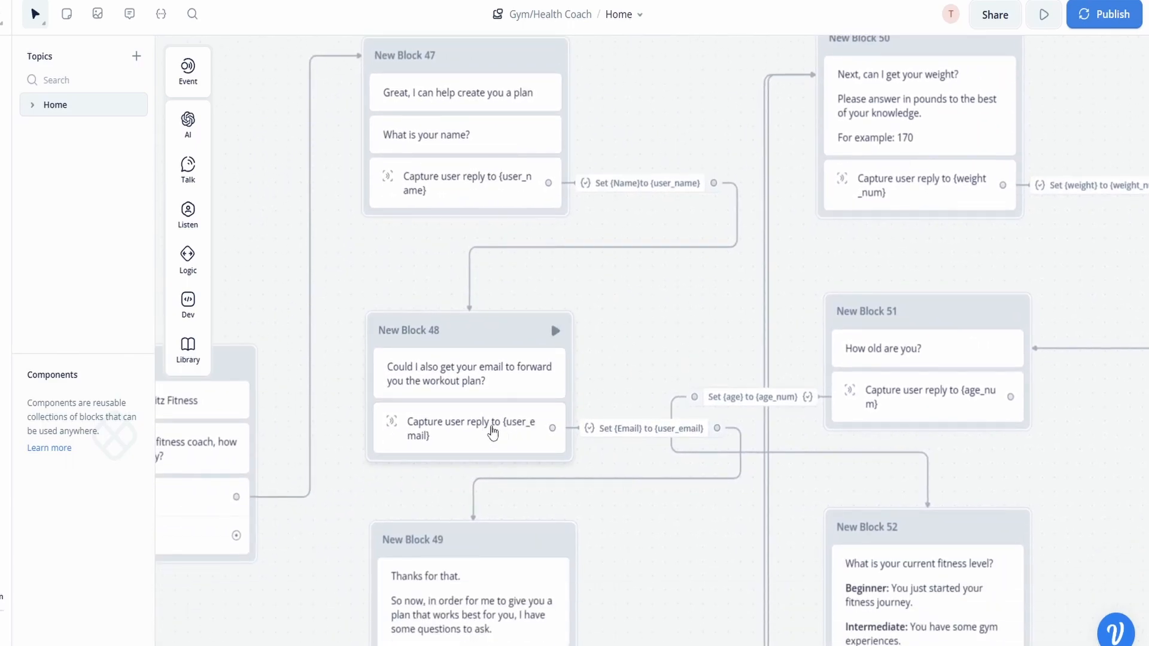
scroll(664, 313, down, 3)
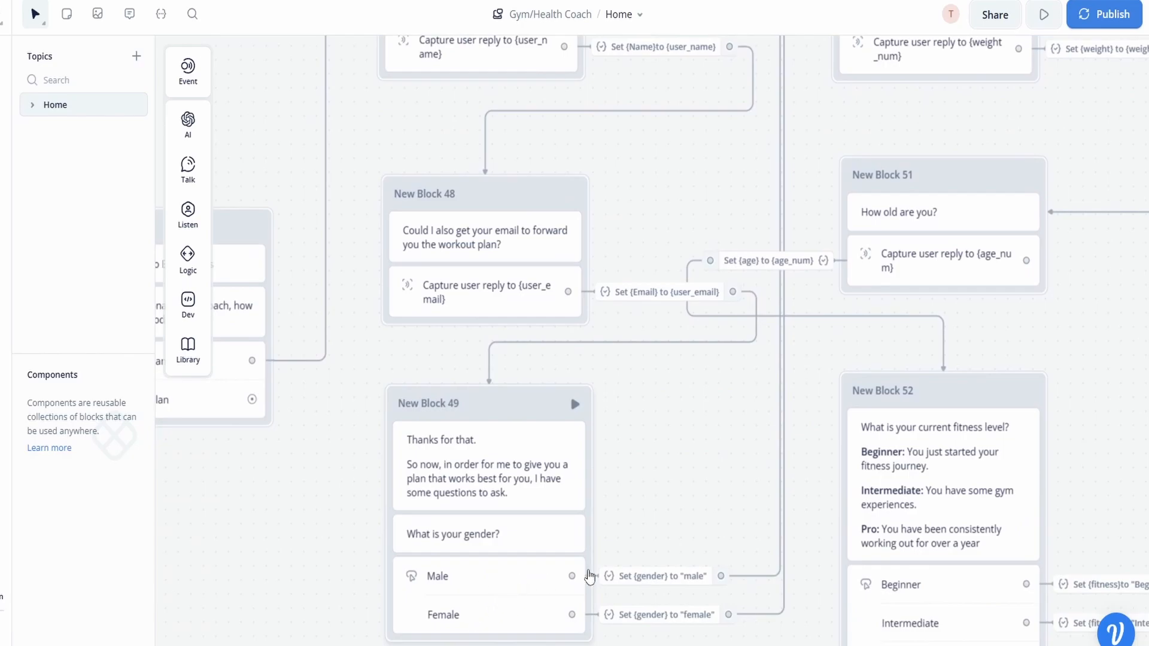
scroll(508, 451, right, 5)
scroll(762, 373, right, 15)
End the Response AI prompt's injury line with a period and add the line "And my fitness goal is {fitness_goals}."
click(655, 418)
click(1041, 258)
text(.)
key(Return)
text(And my fitness g)
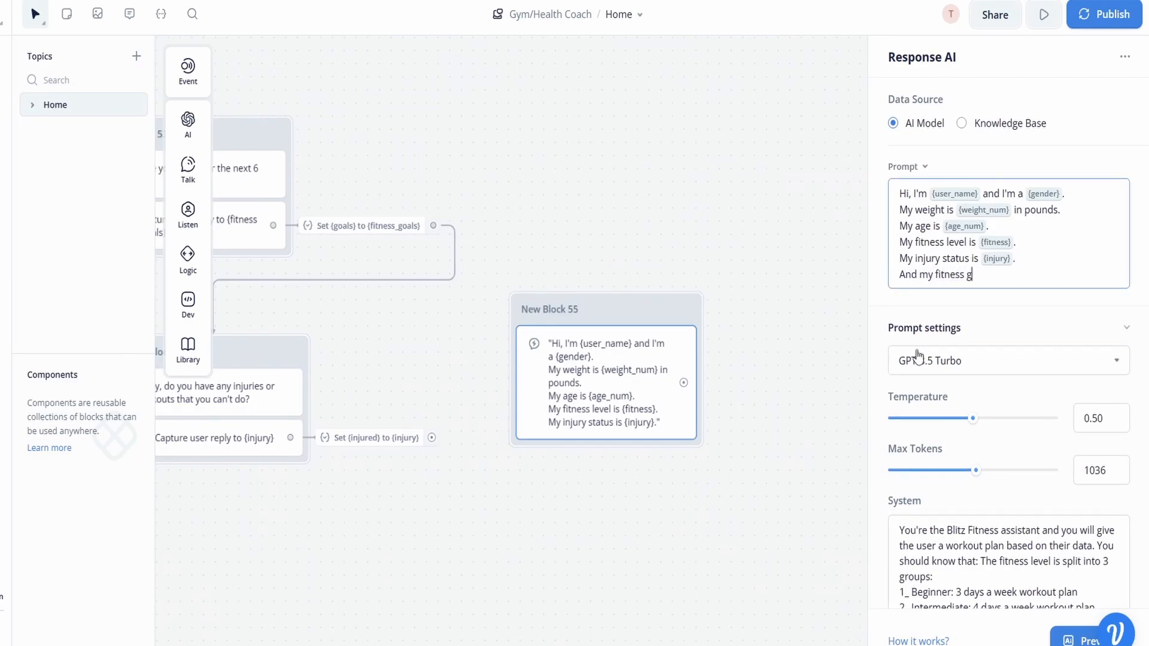
text(oal is {)
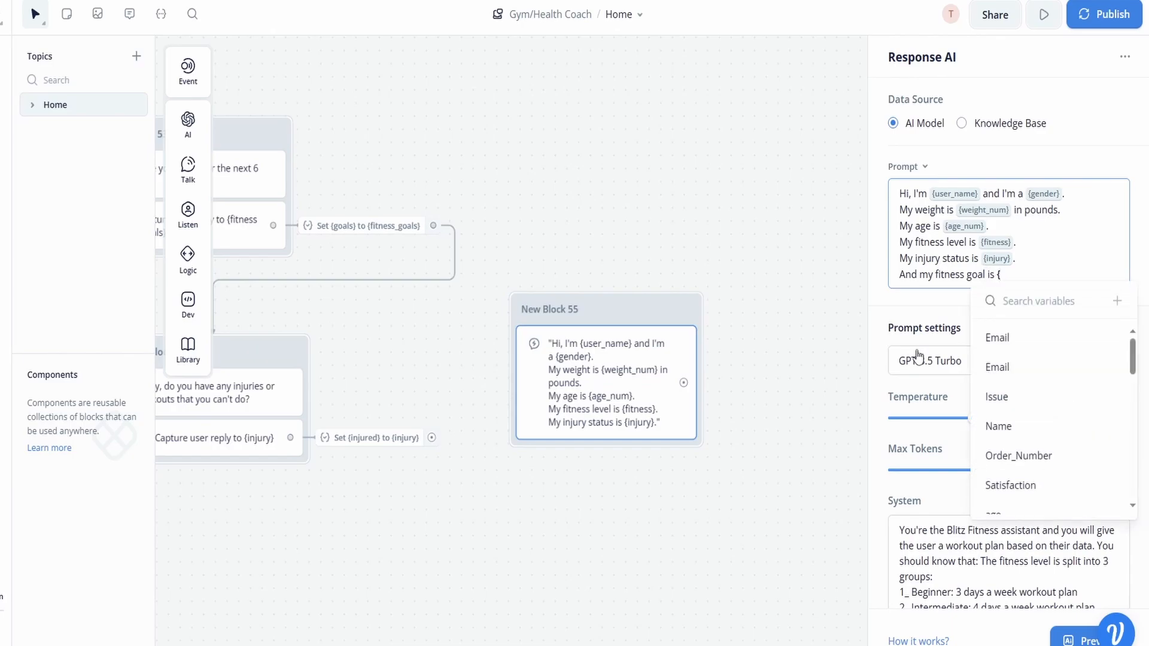
text(fitn)
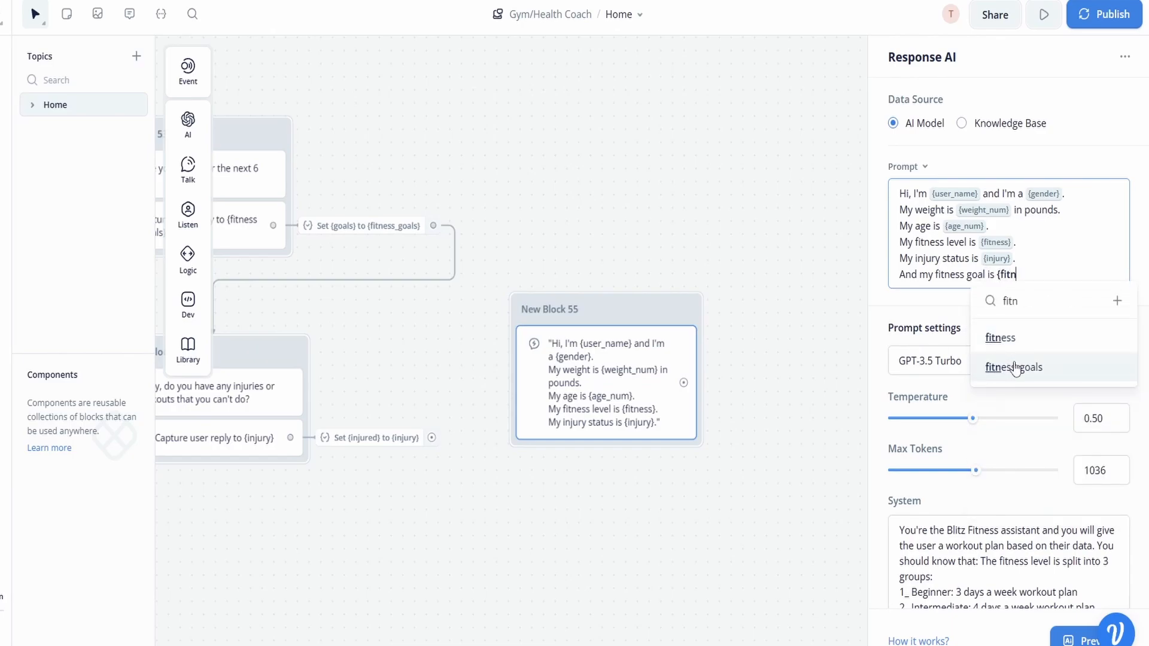
click(1016, 366)
text(.)
Finish the prompt with "Create me a workout plan" and connect the injury capture's output to the Response AI block
key(Return)
text(Create me a workout plan)
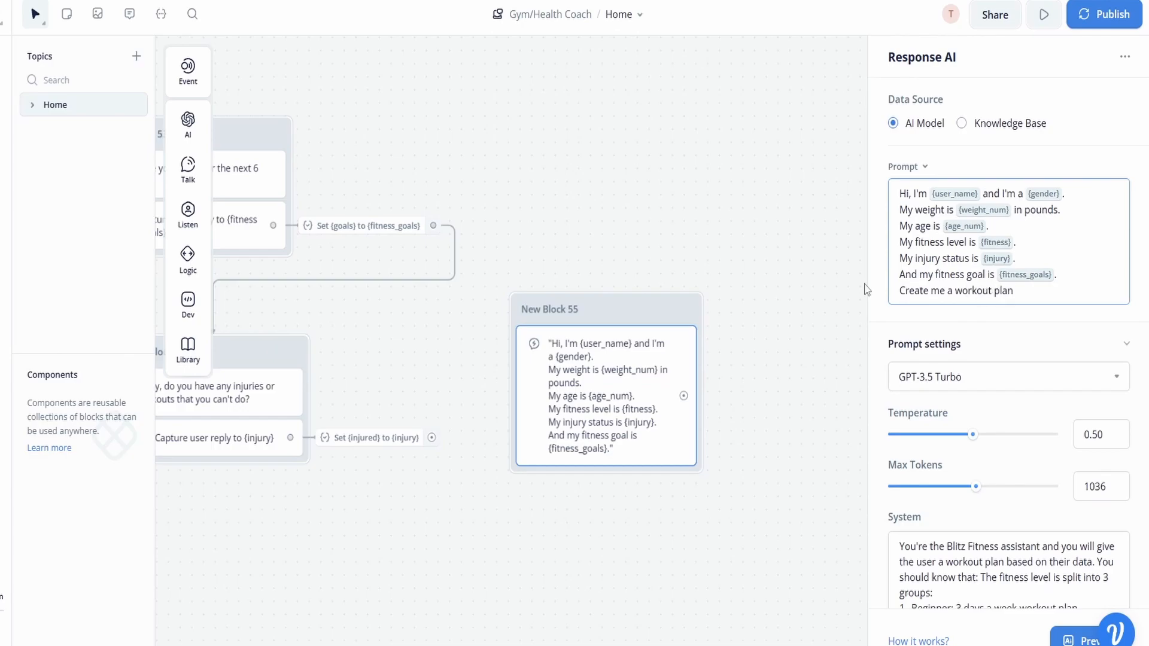
click(866, 290)
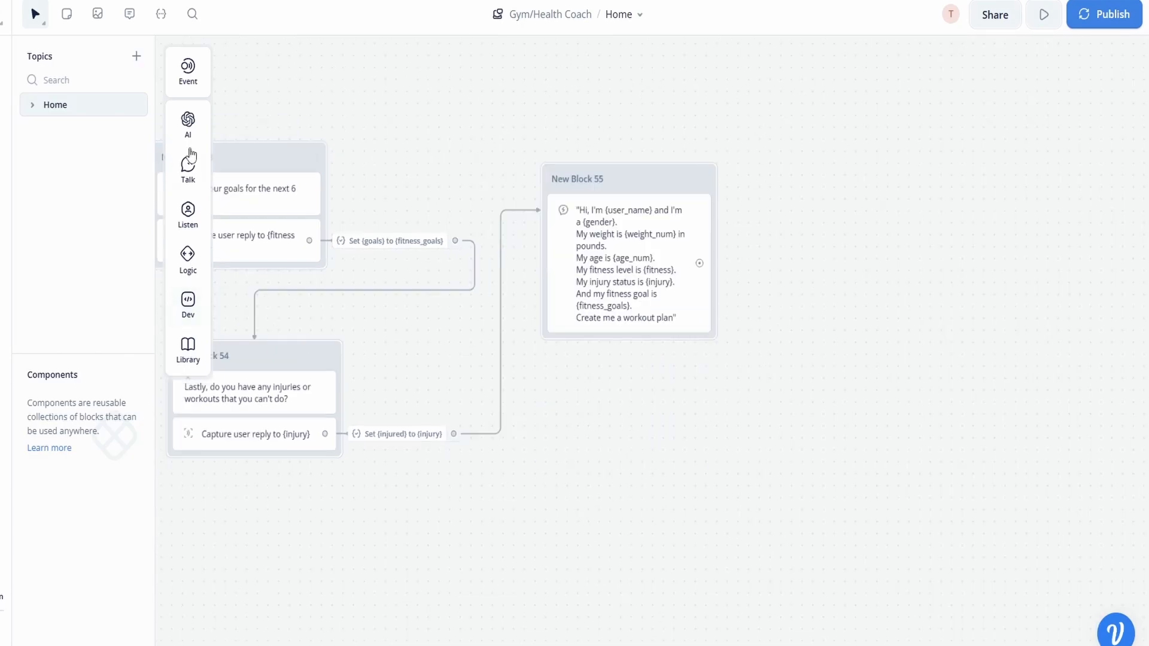
Add a Text block below the Response AI block asking "Do you have any questions about the workout plan?"
mouse_move(189, 161)
drag(251, 167, 599, 431)
click(937, 132)
text(Do you)
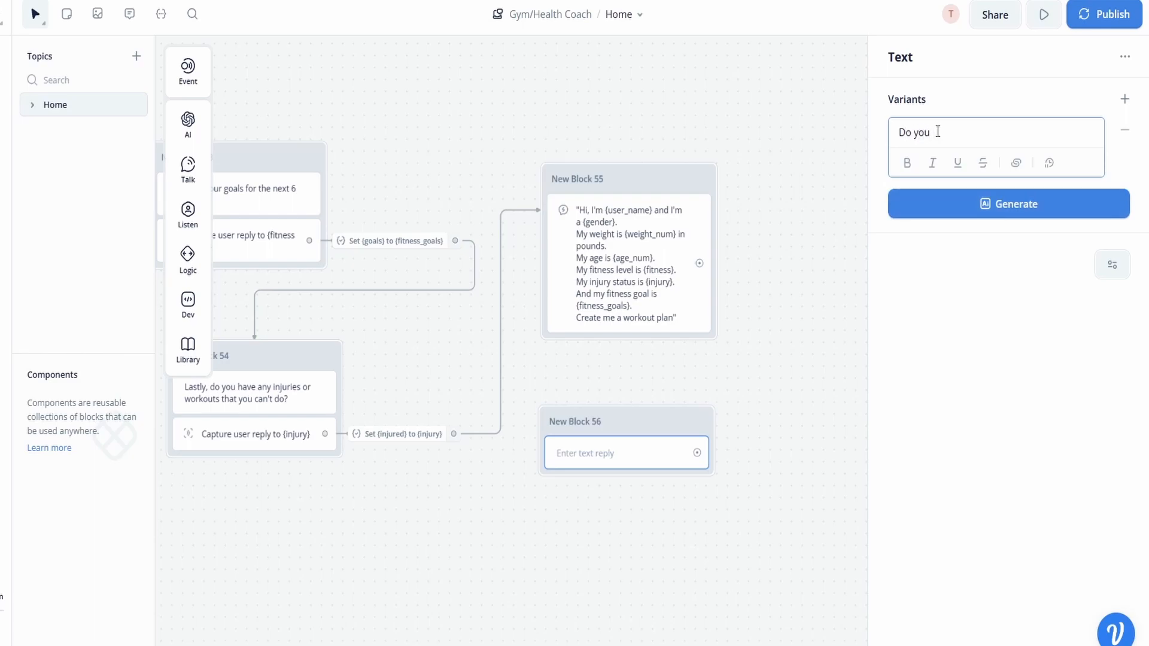
text( have a ny questions about the )
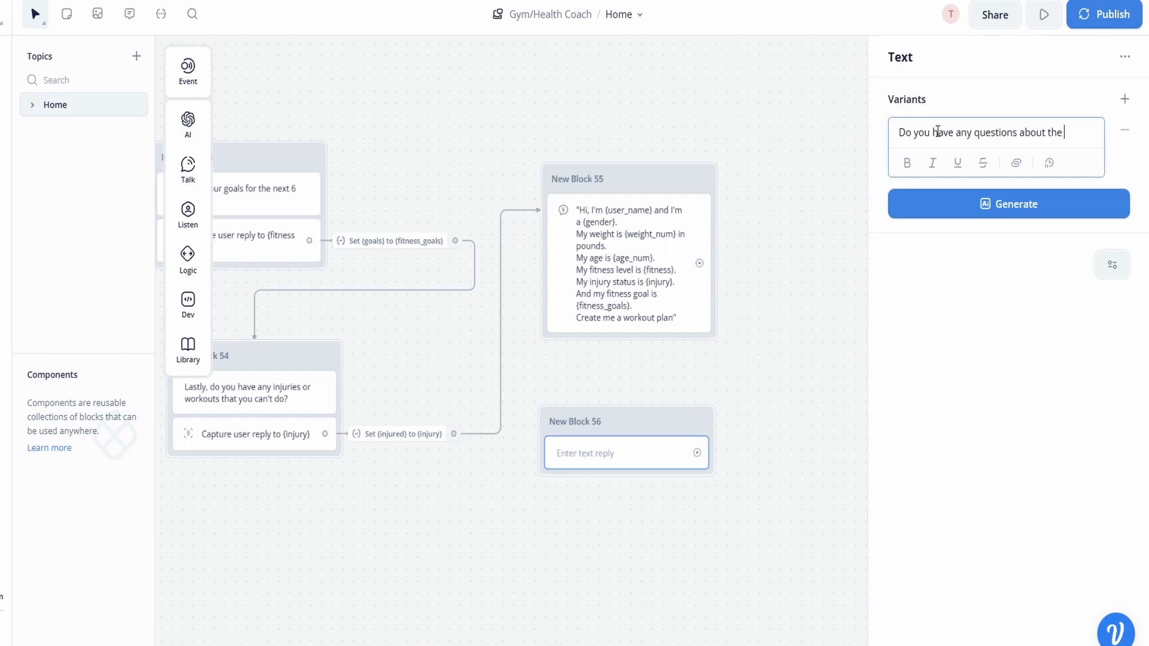
text(workout plan?)
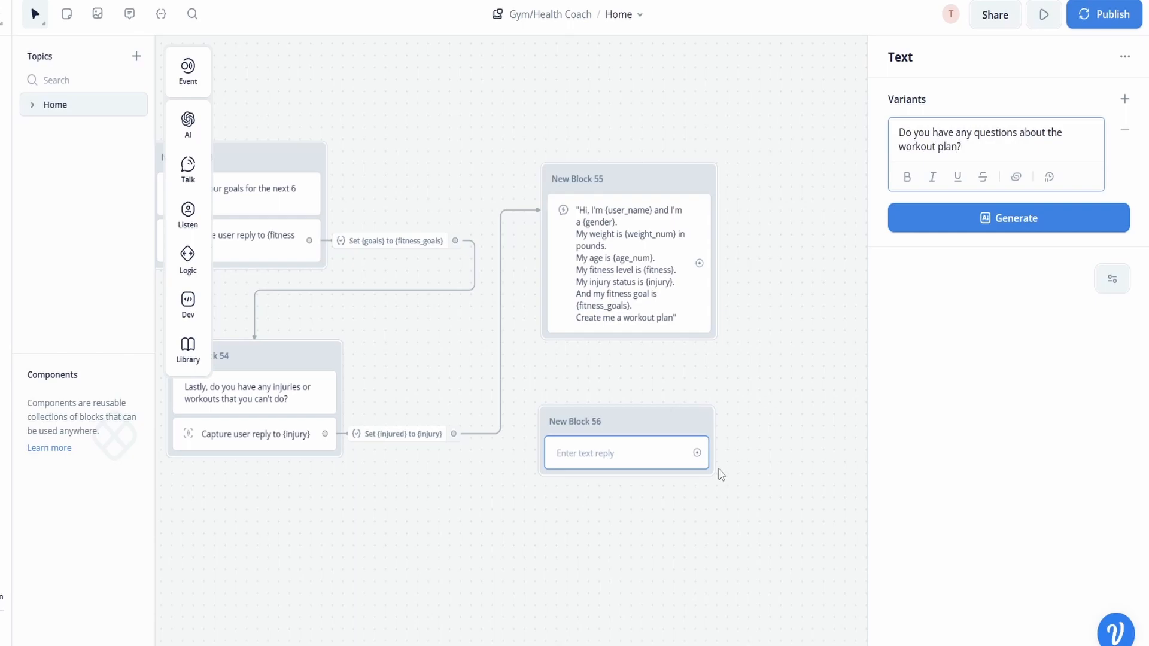
click(764, 472)
Add Yes and No buttons to the workout plan question block and connect the Response AI block to it
mouse_move(188, 215)
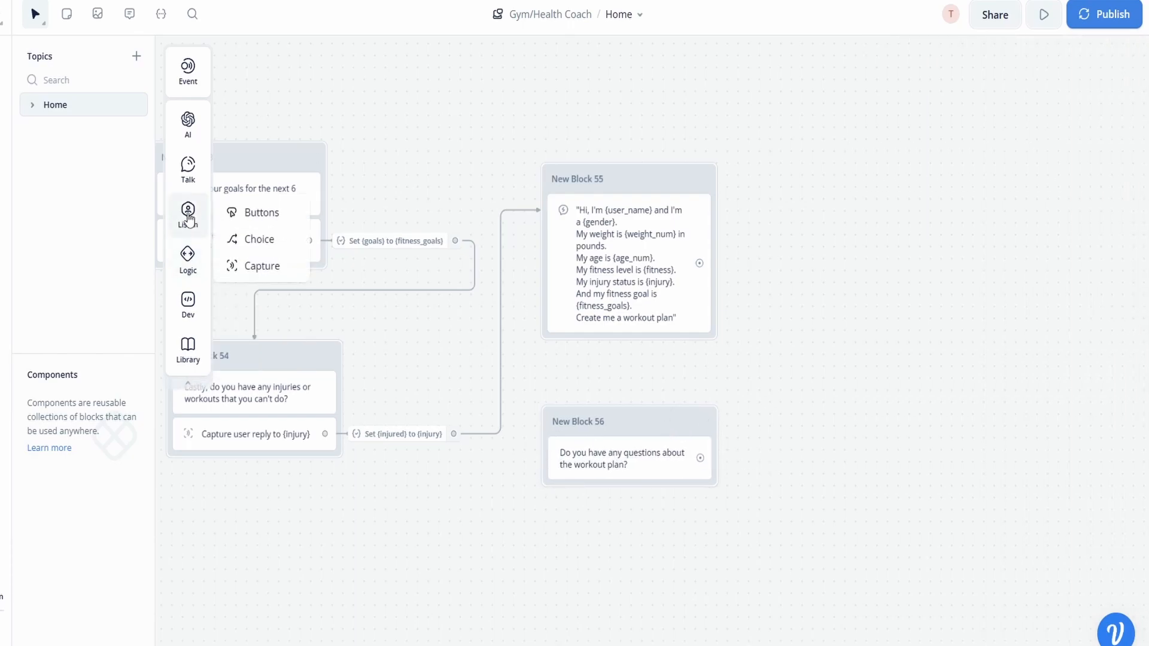
drag(270, 213, 644, 491)
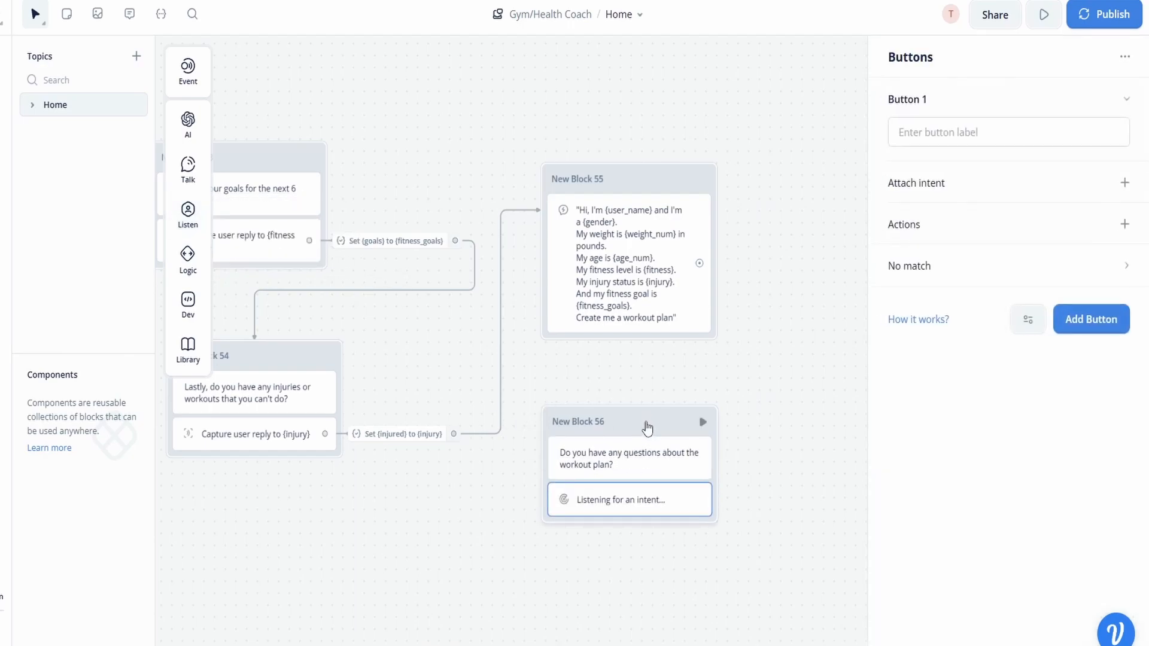
drag(647, 422, 653, 397)
click(619, 472)
click(979, 126)
text(Yes)
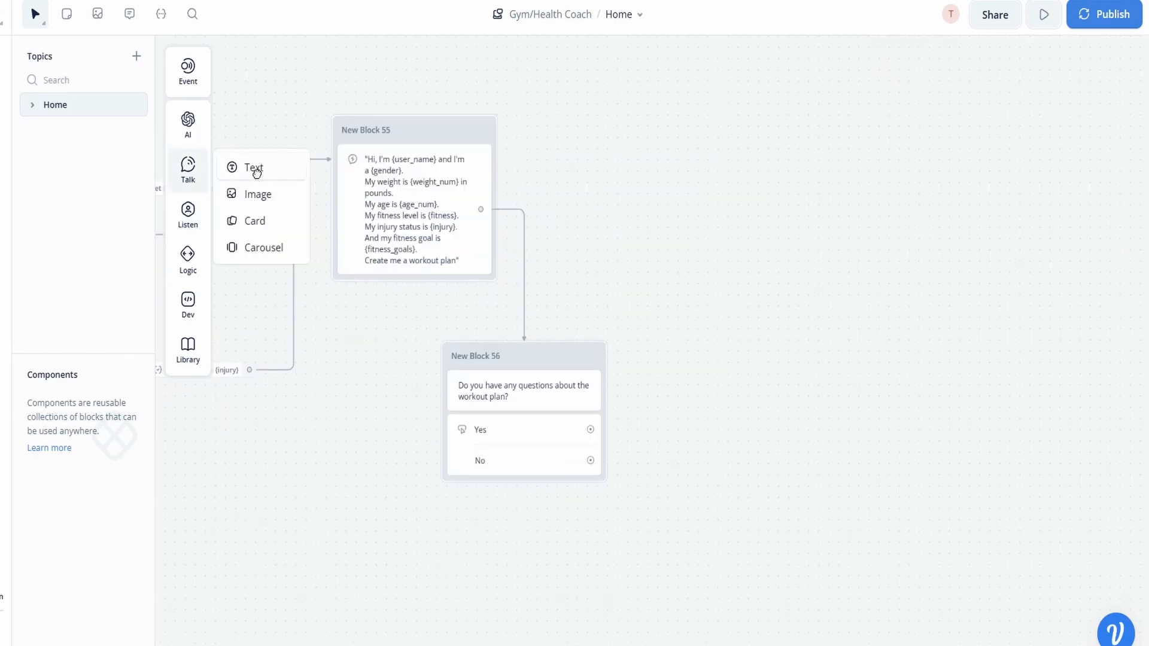
Add a new block with the text "What would you like to ask?" followed by a Capture step for the user's reply
drag(248, 168, 703, 246)
click(749, 247)
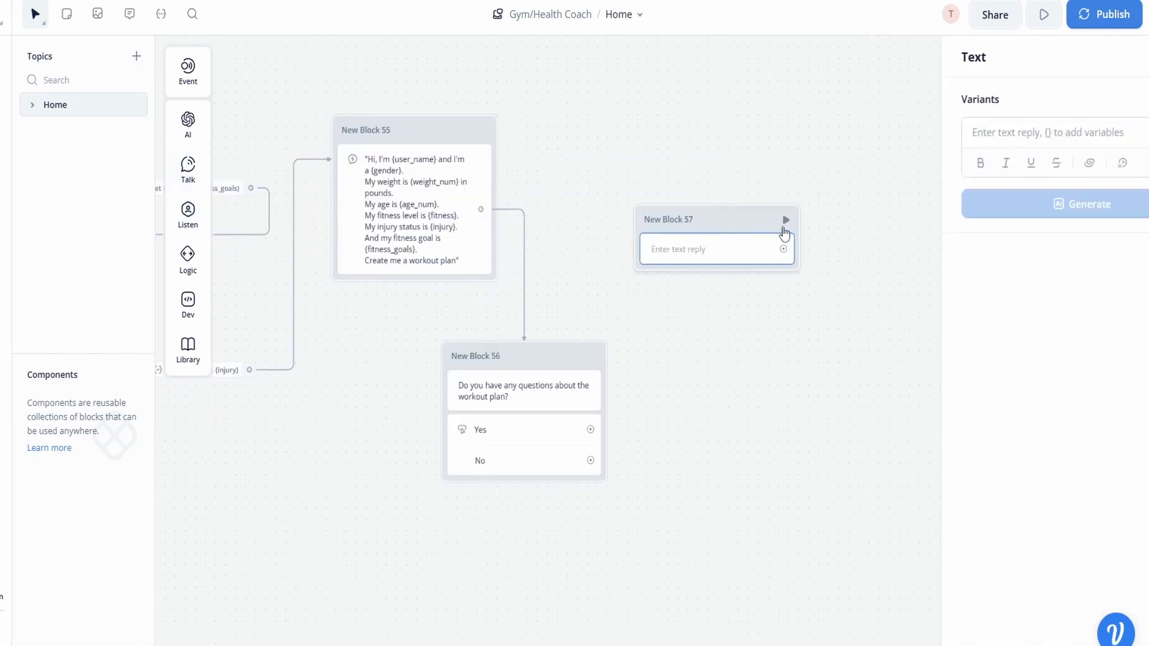
click(943, 130)
text(What)
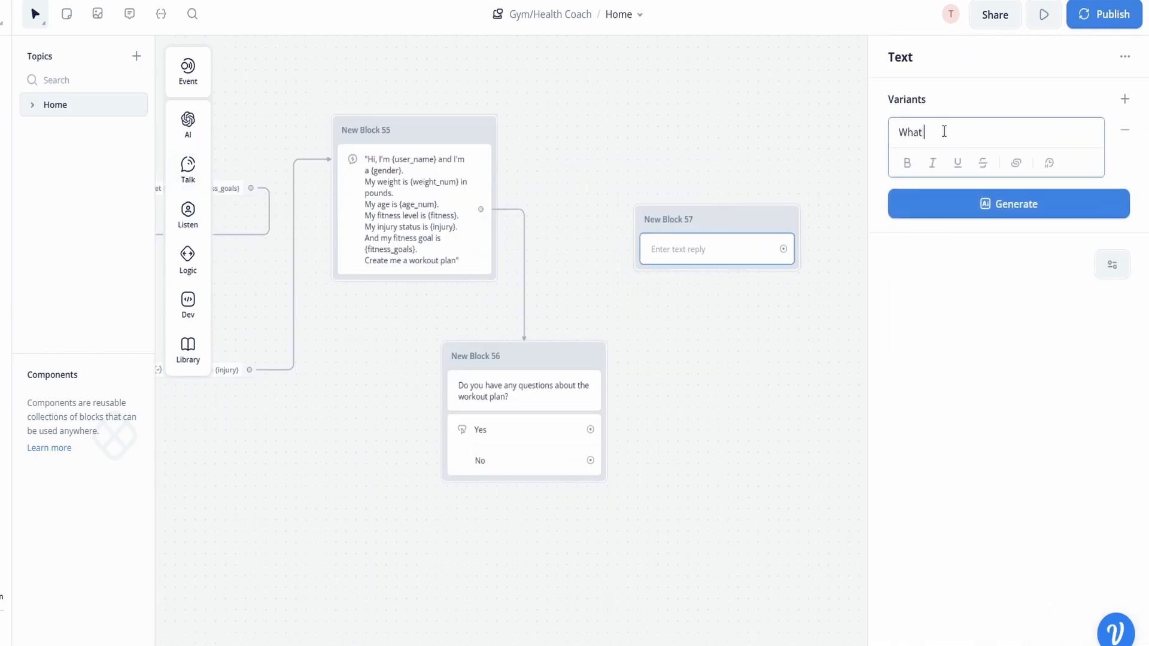
text( would you like to ask?)
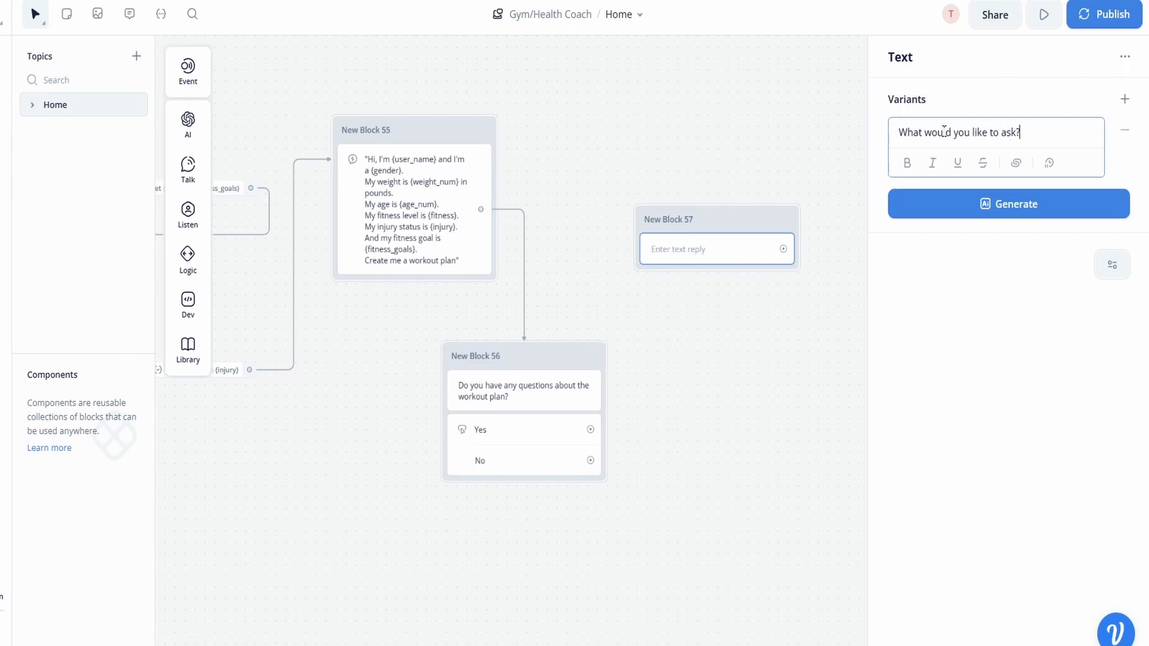
click(722, 381)
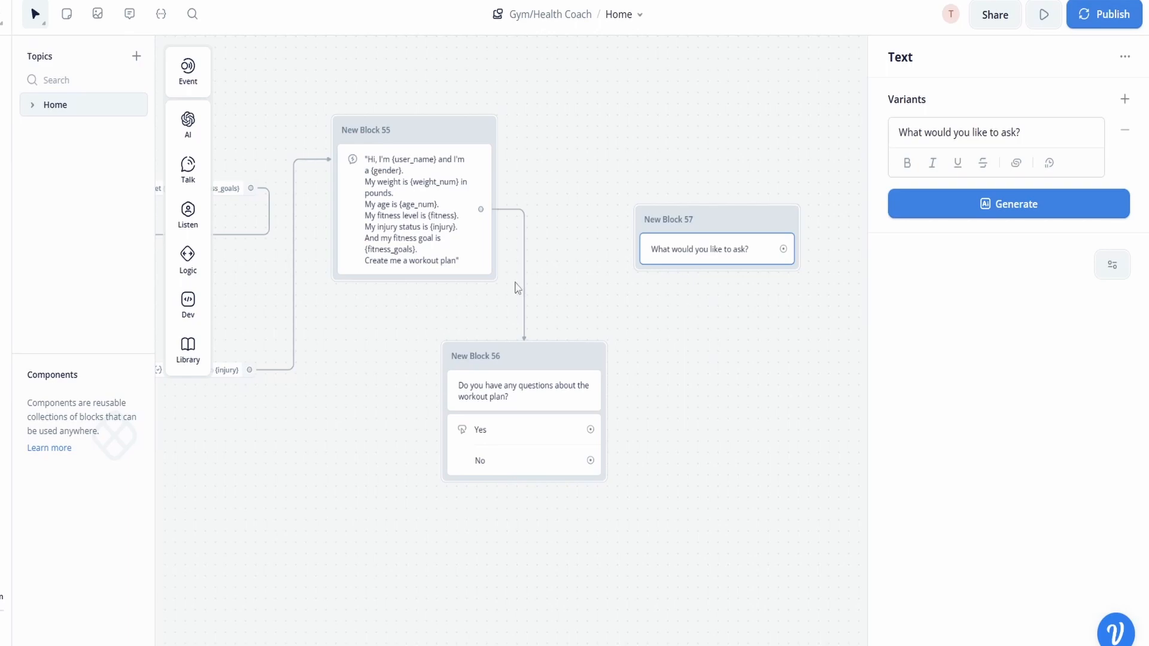
mouse_move(190, 216)
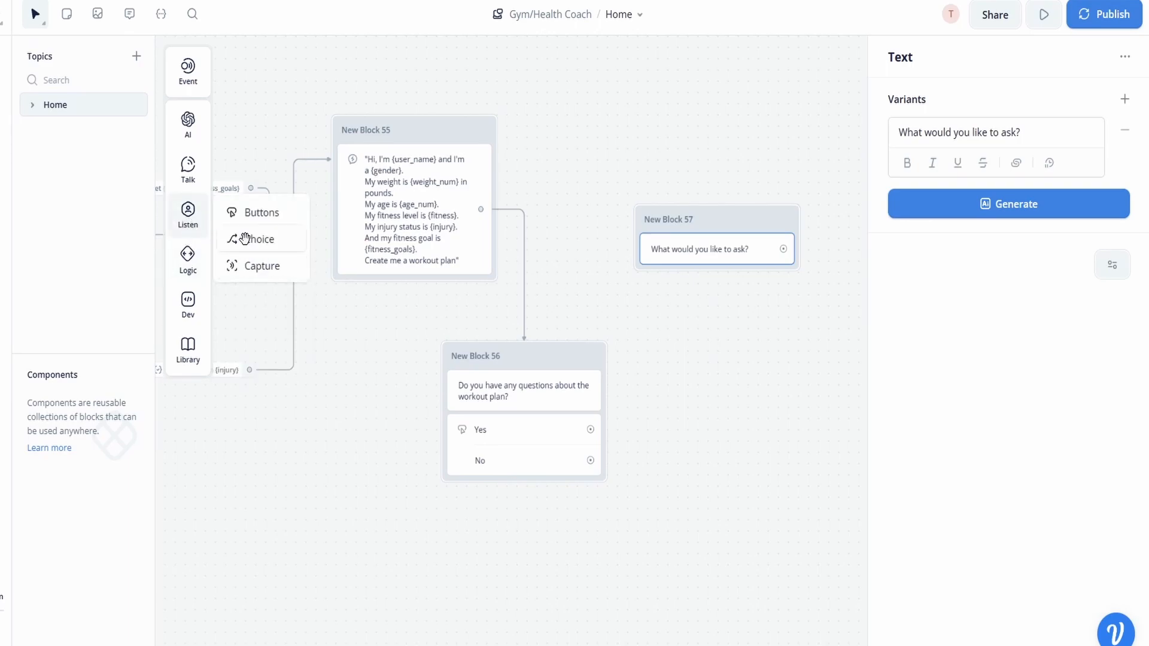
drag(254, 266, 711, 304)
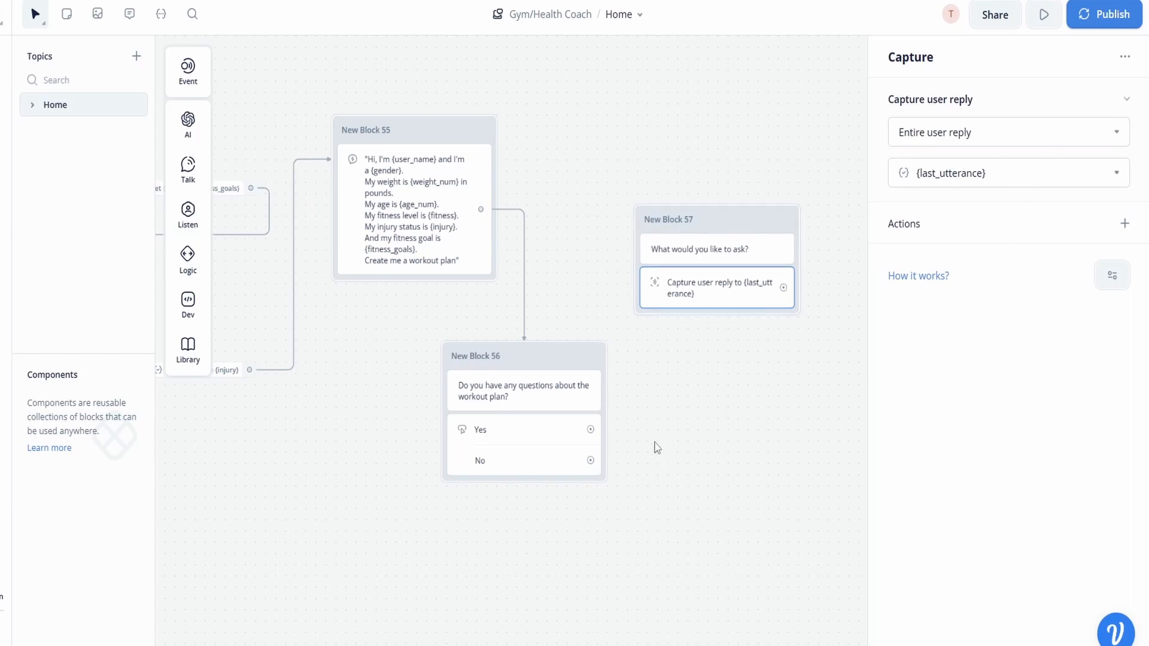
Connect the Yes button of the workout plan question to the "What would you like to ask?" block
scroll(641, 446, up, 1)
drag(570, 451, 688, 183)
scroll(675, 376, right, 2)
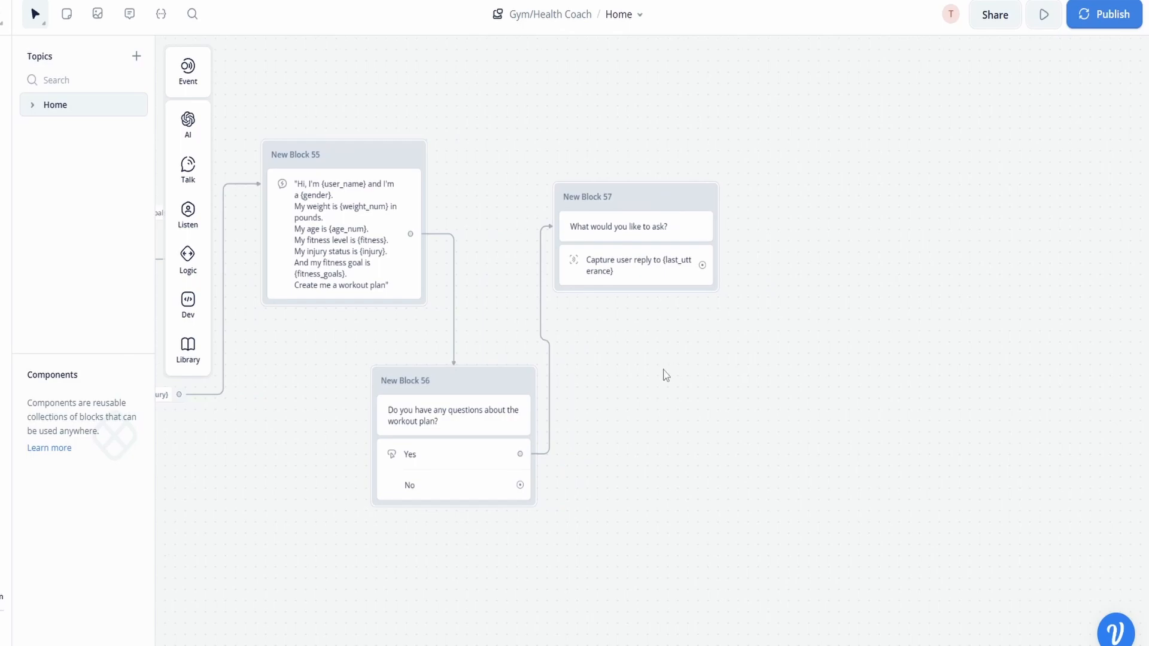
Add a Response AI block beside the "What would you like to ask?" block and connect the Capture step to it
mouse_move(198, 121)
drag(258, 123, 885, 216)
drag(734, 317, 592, 332)
drag(534, 293, 655, 254)
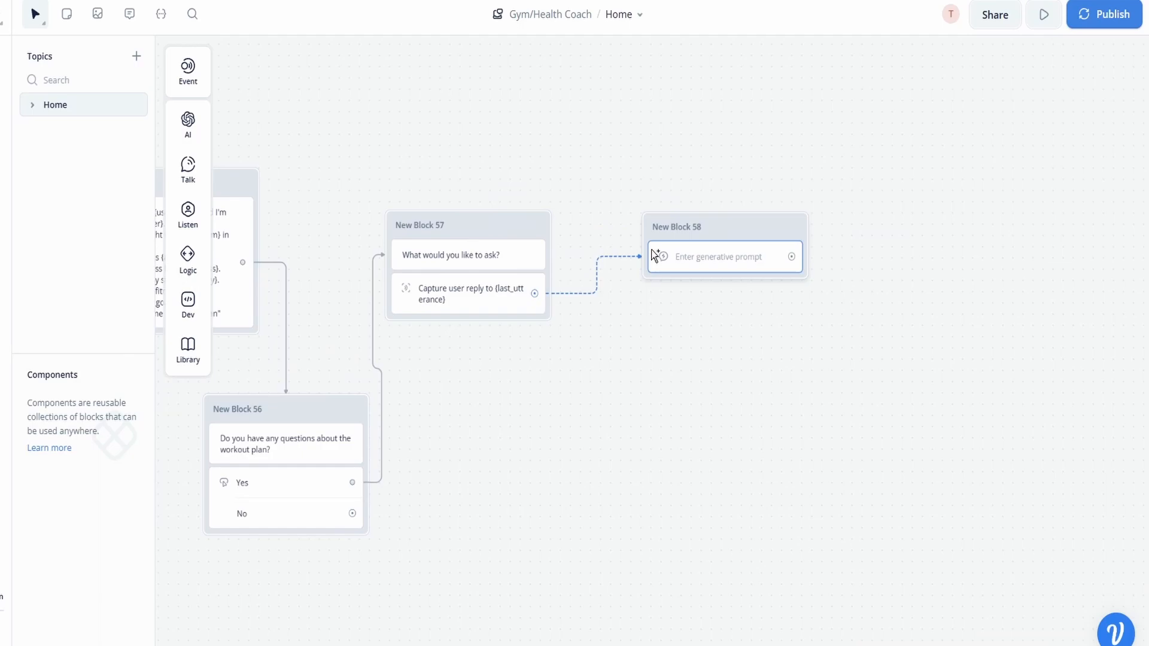
Set the new Response AI block to respond using memory and prompt, with the prompt "Respond to {last_utterance}"
click(728, 256)
click(922, 169)
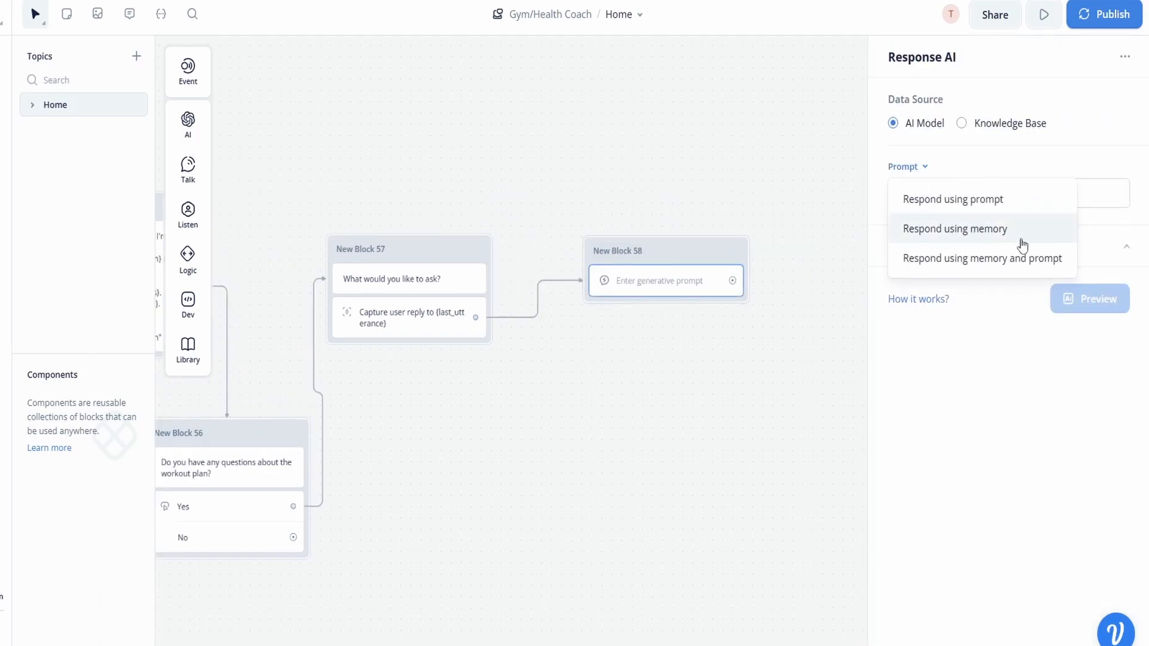
click(1003, 263)
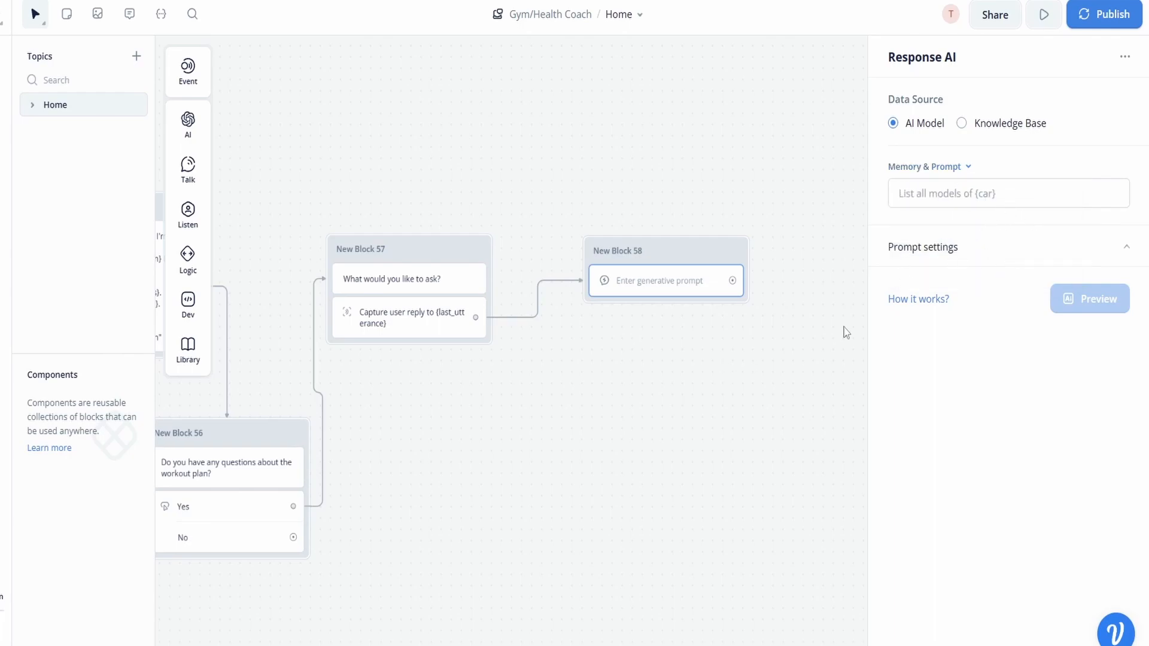
drag(521, 422, 670, 406)
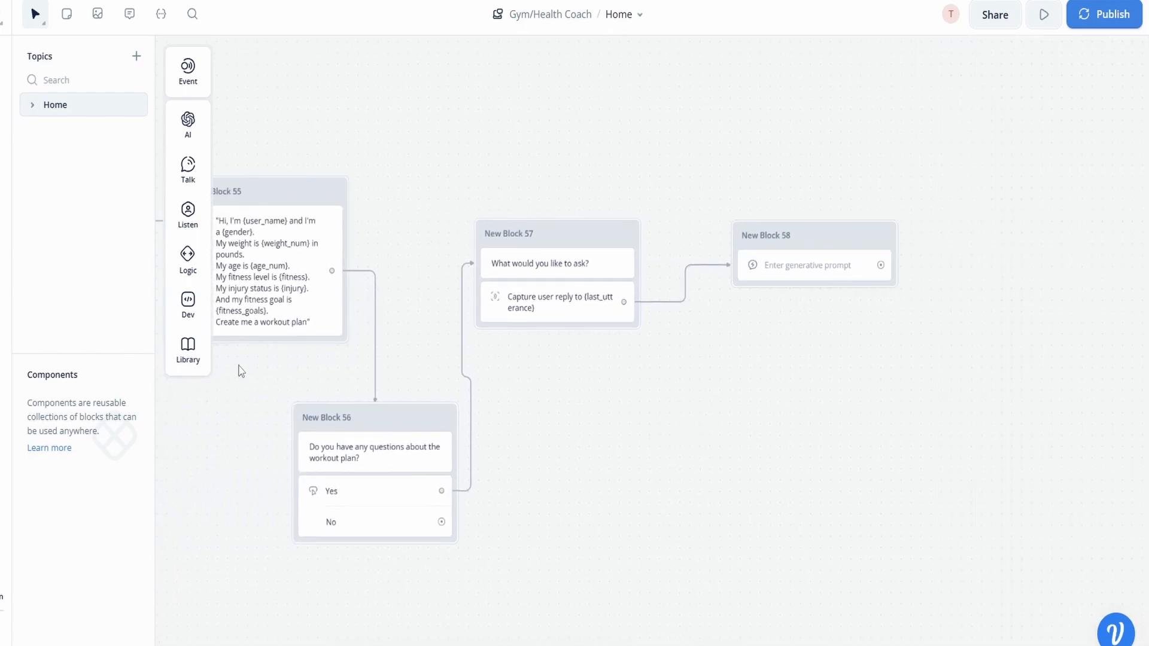
drag(269, 376, 327, 388)
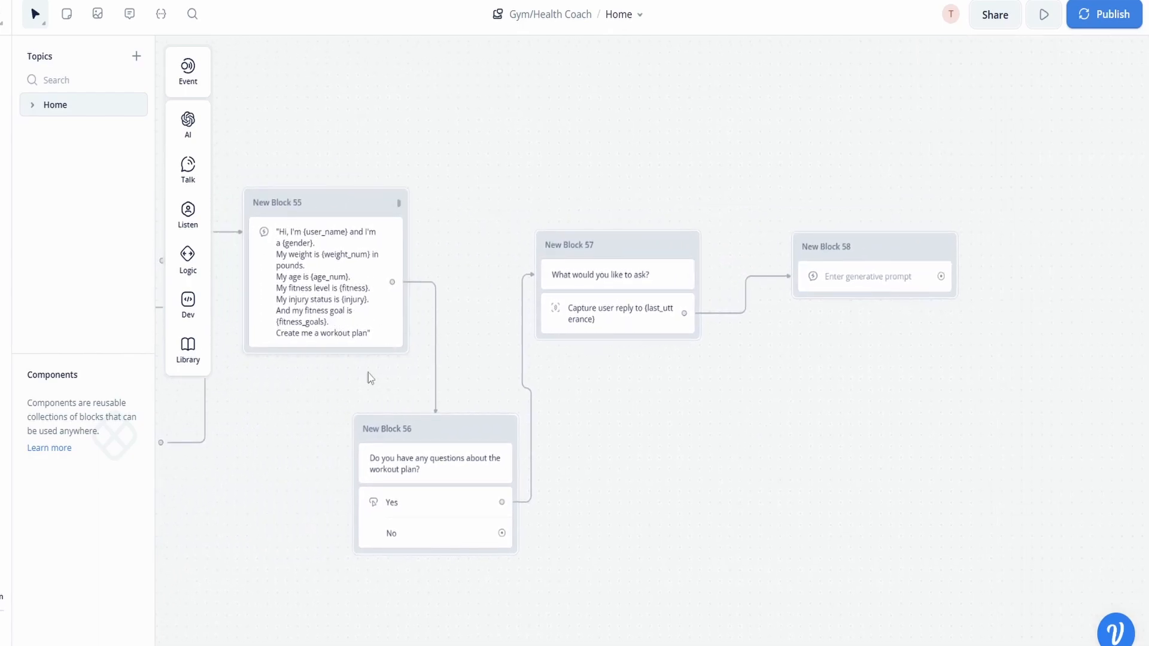
scroll(549, 515, right, 5)
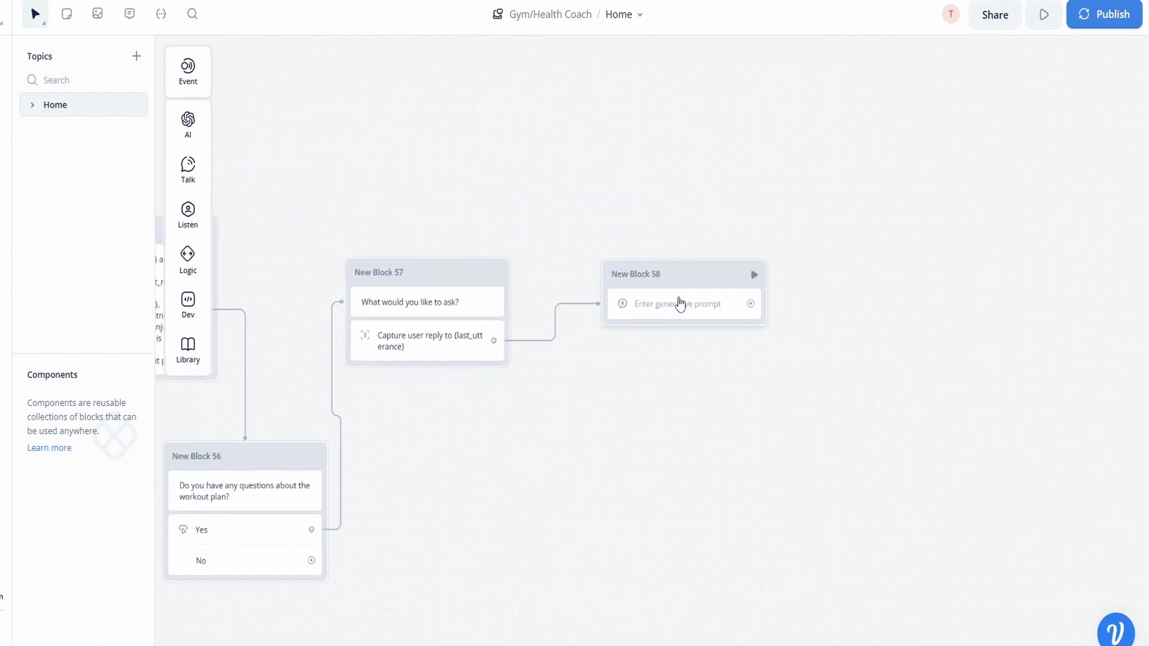
click(680, 303)
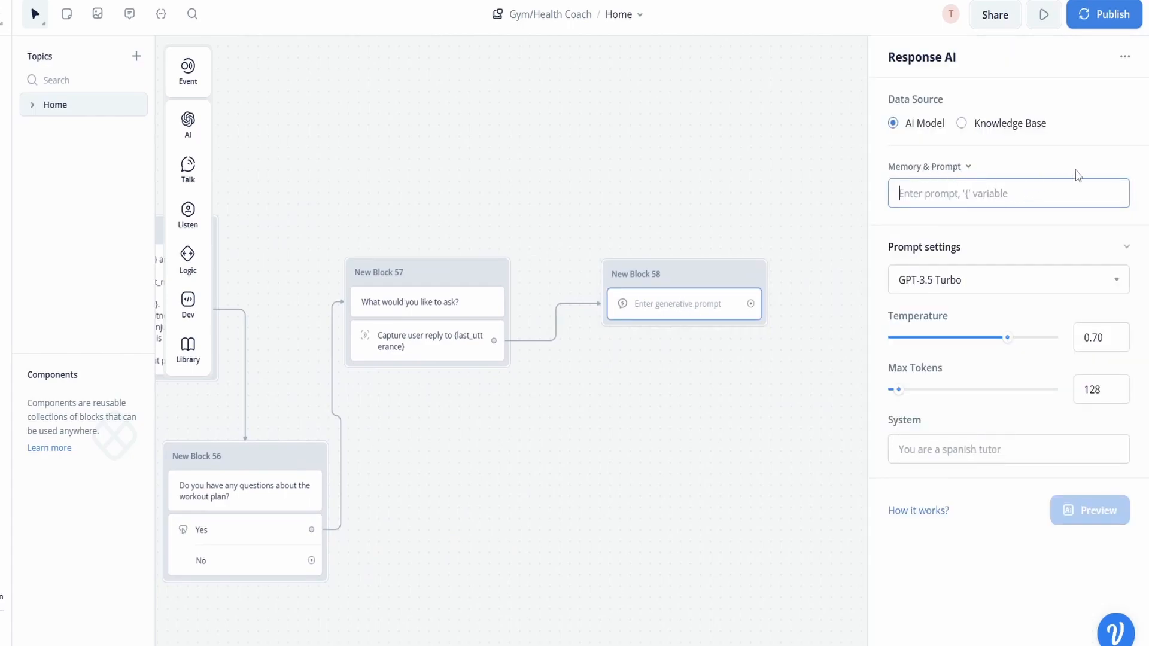
text(Respond to {last)
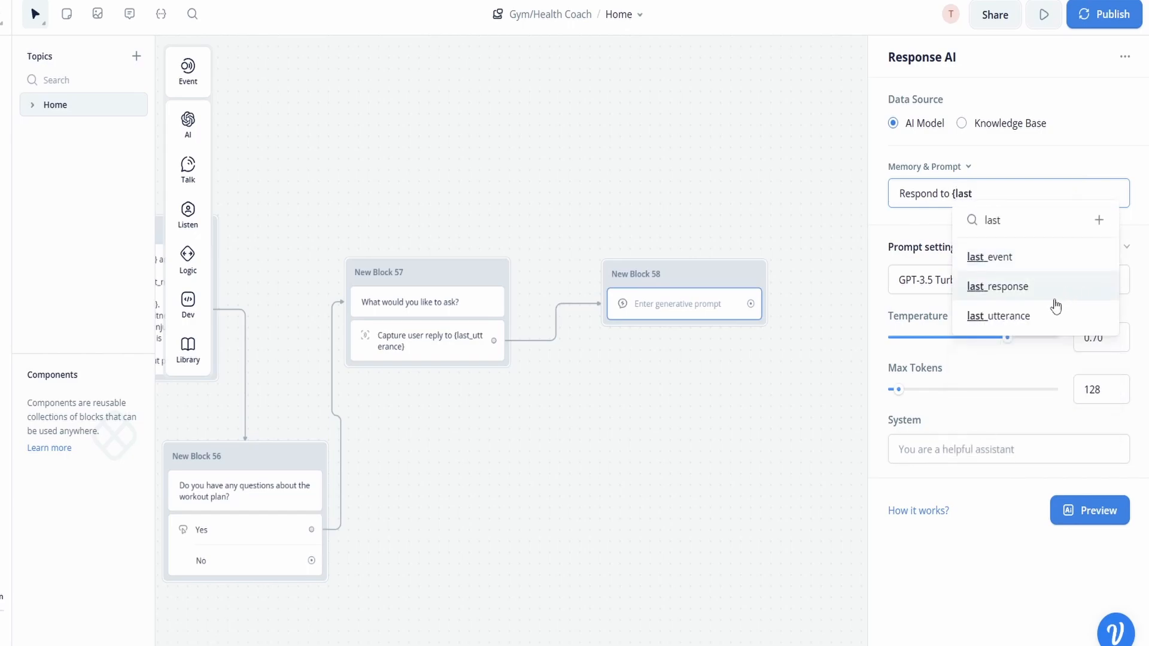
click(982, 315)
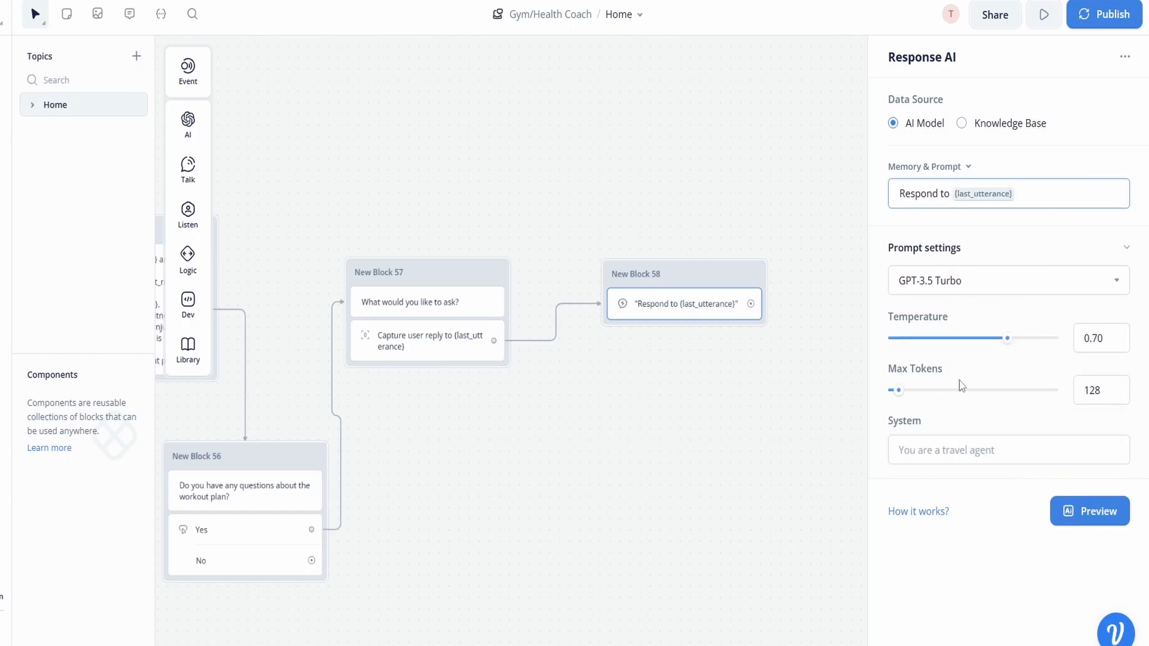
Set the system prompt to "You are a Blitz Fitness coach who gives users custom workout plans based on their needs."
click(949, 460)
drag(648, 447, 744, 410)
drag(607, 469, 770, 459)
click(435, 285)
scroll(1023, 476, down, 1)
scroll(1025, 481, down, 3)
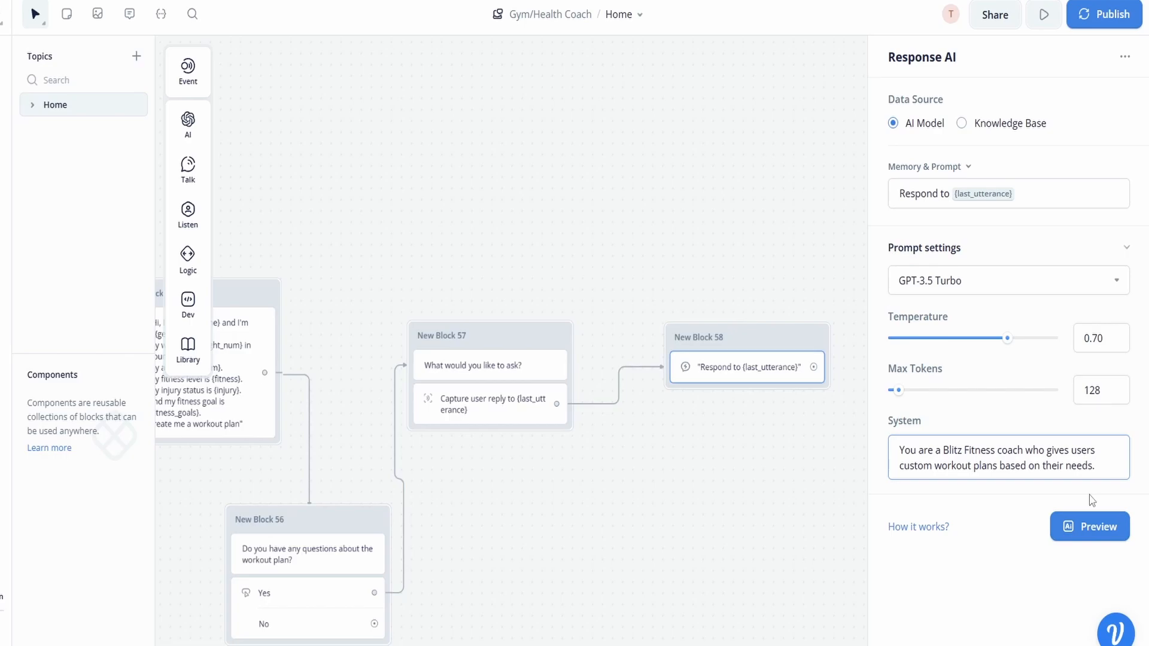
Raise the follow-up Response AI's max tokens to 194 and lower its temperature slightly
mouse_move(899, 390)
mouse_down()
mouse_move(982, 392)
mouse_move(905, 391)
mouse_up()
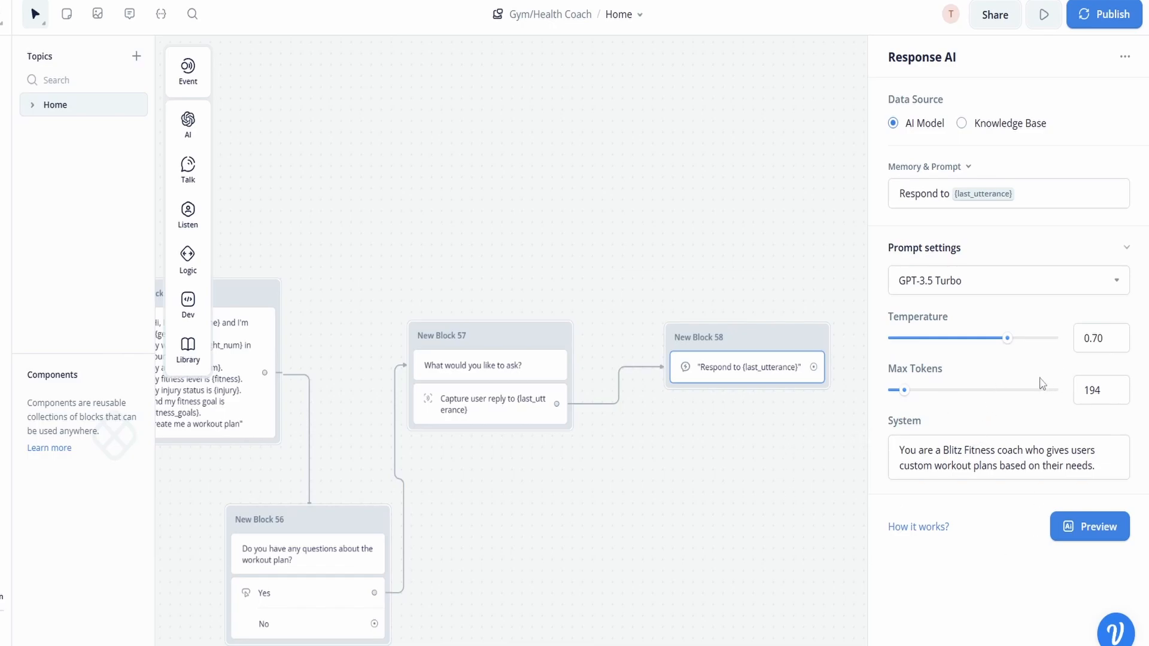
drag(1007, 338, 991, 338)
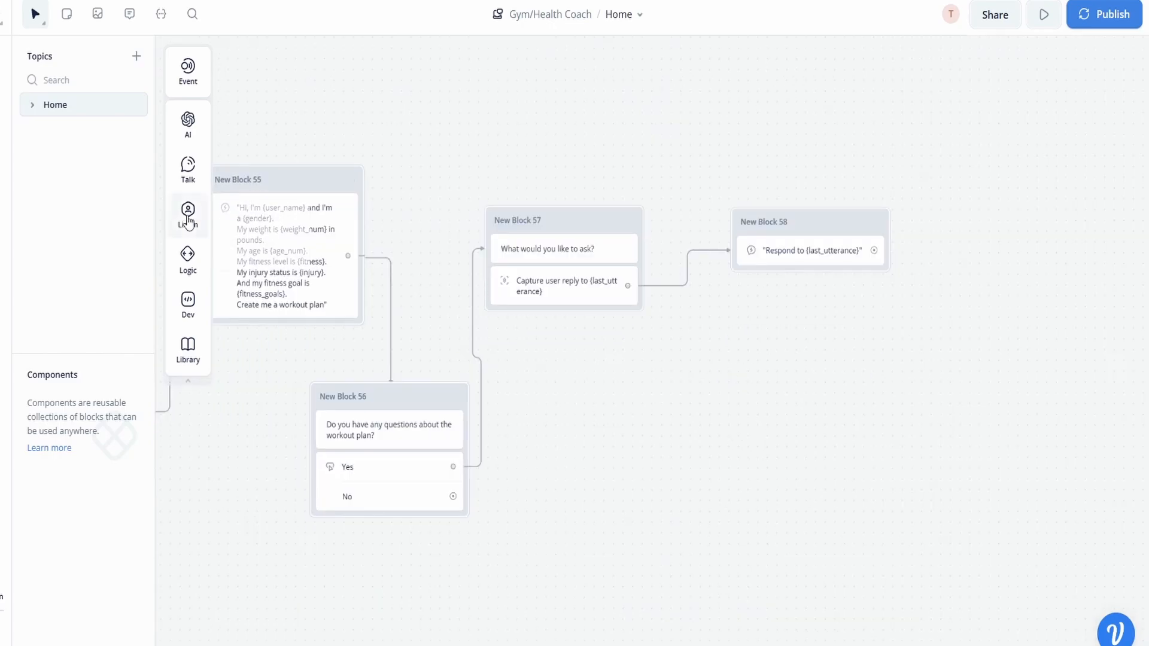
Add a Text block below the follow-up Response AI block asking "Do you have any other questions?"
mouse_move(185, 168)
drag(242, 167, 790, 362)
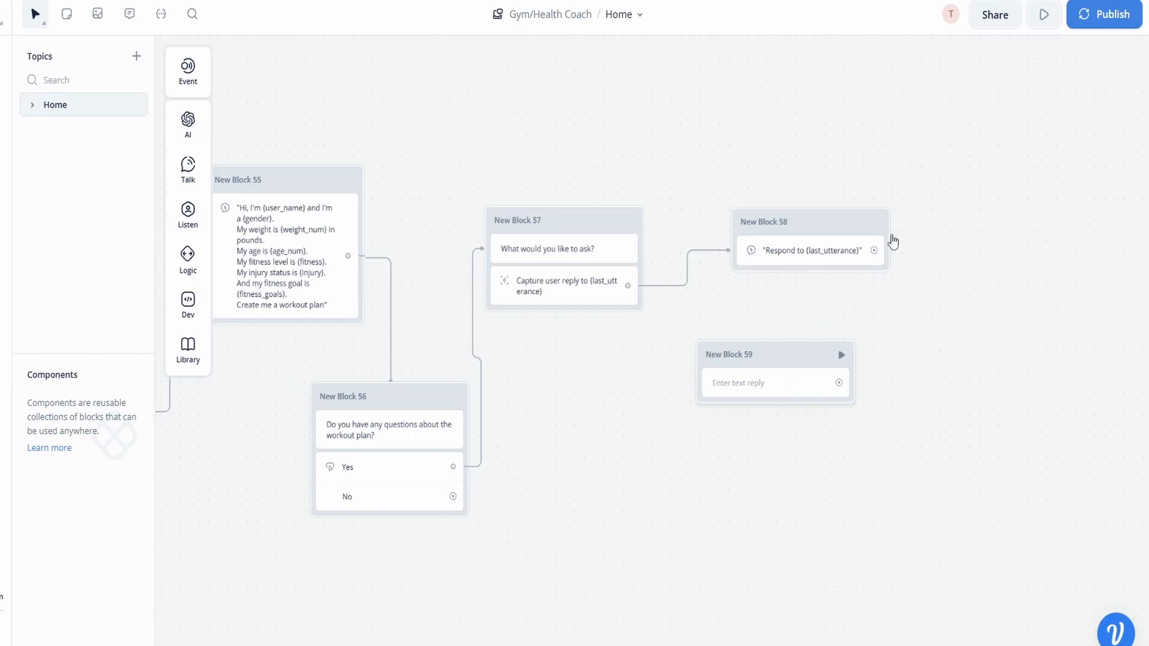
click(950, 128)
text(Do)
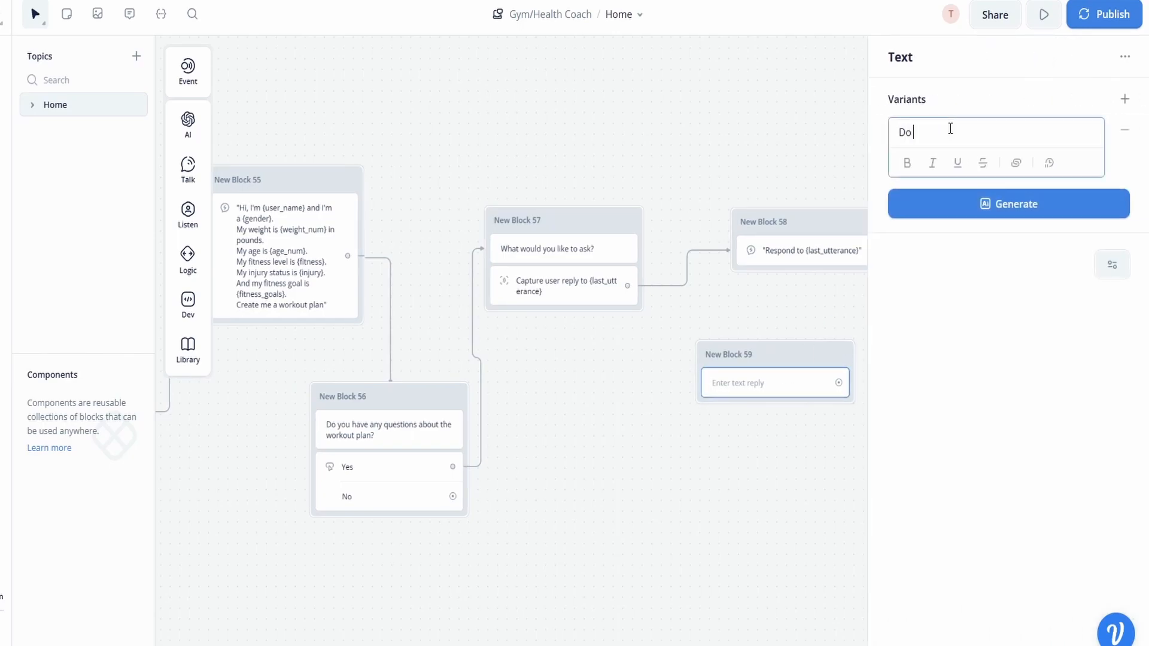
text( you have any other questions?)
click(770, 467)
drag(788, 356, 810, 350)
Add Yes and No buttons to the "Do you have any other questions?" block
mouse_move(175, 180)
mouse_move(186, 214)
drag(258, 219, 790, 406)
click(929, 133)
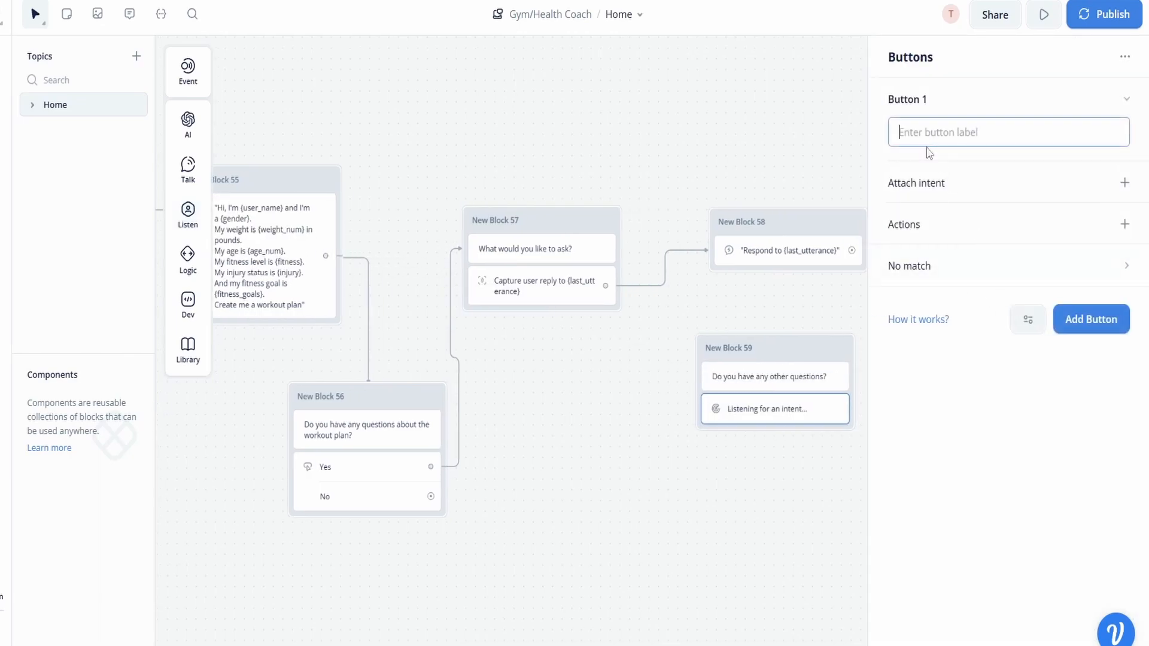
text(Yes)
click(1082, 321)
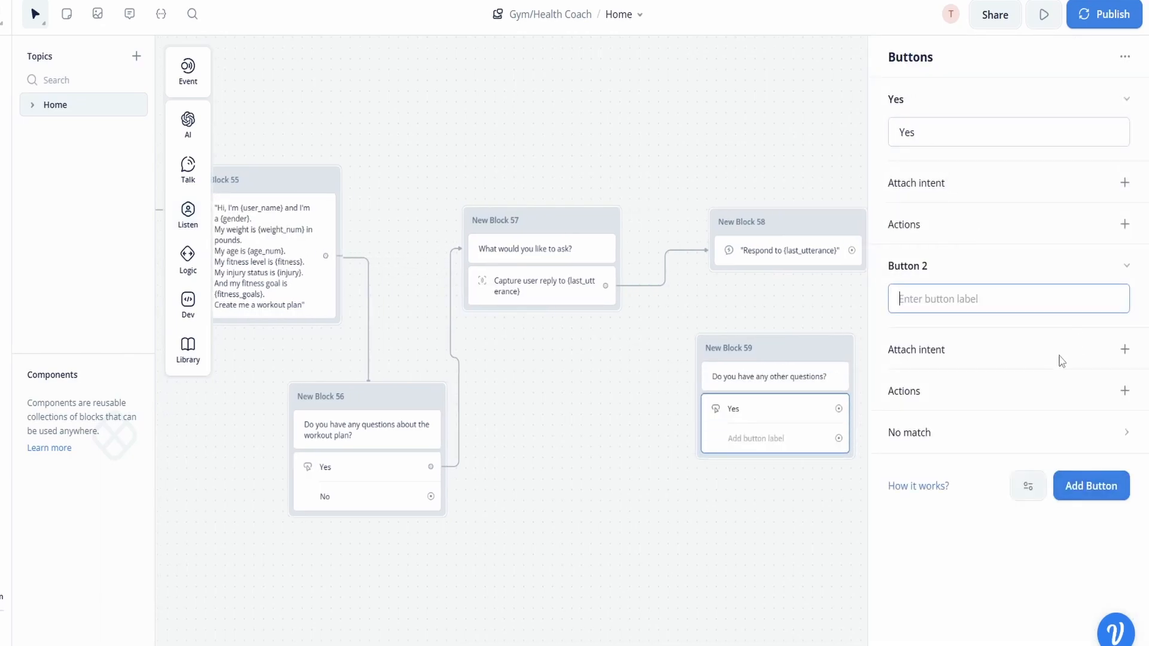
text(No)
click(721, 587)
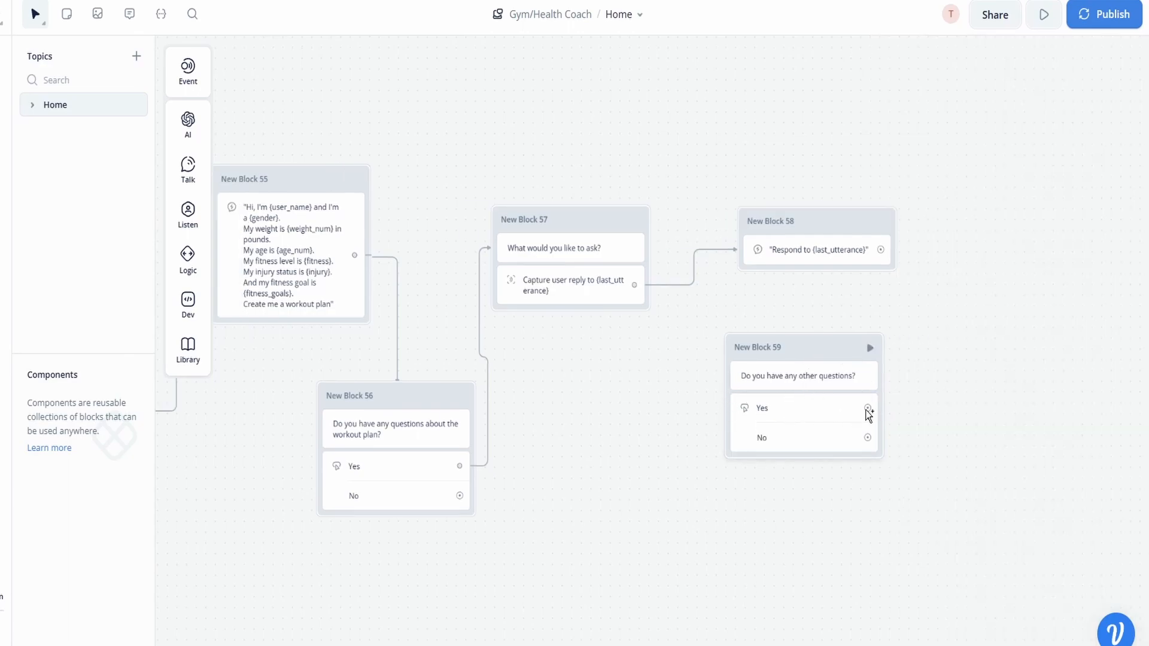
Connect the new Yes button back to "What would you like to ask?" and the follow-up Response AI to the "other questions" block
drag(870, 409, 513, 249)
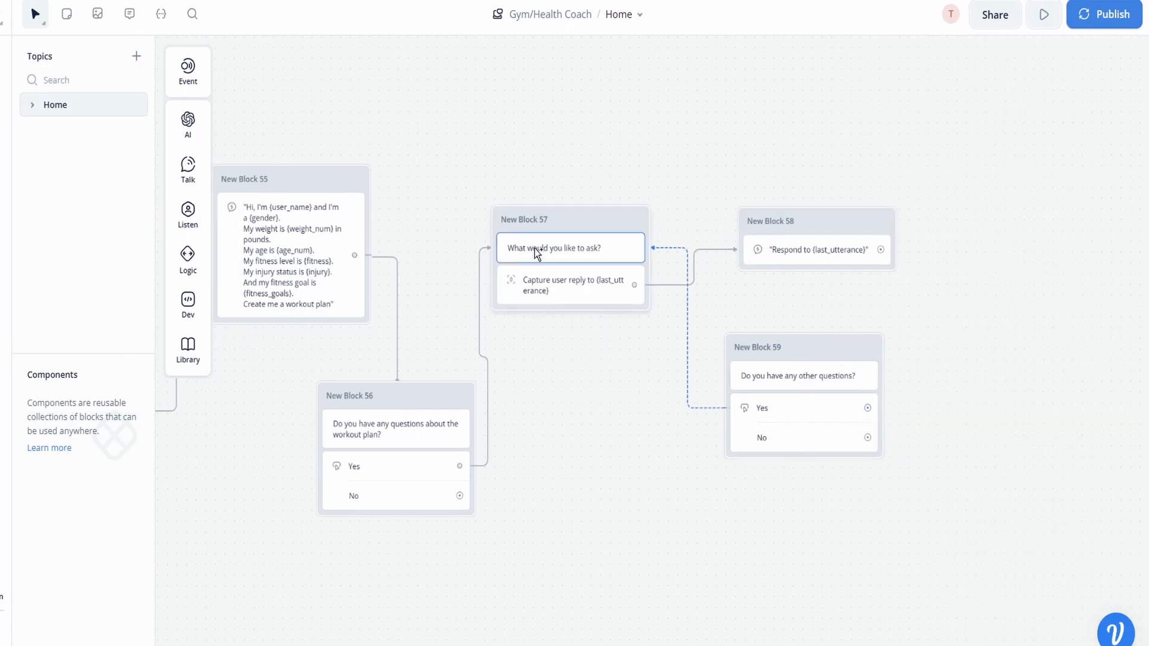
drag(880, 249, 815, 339)
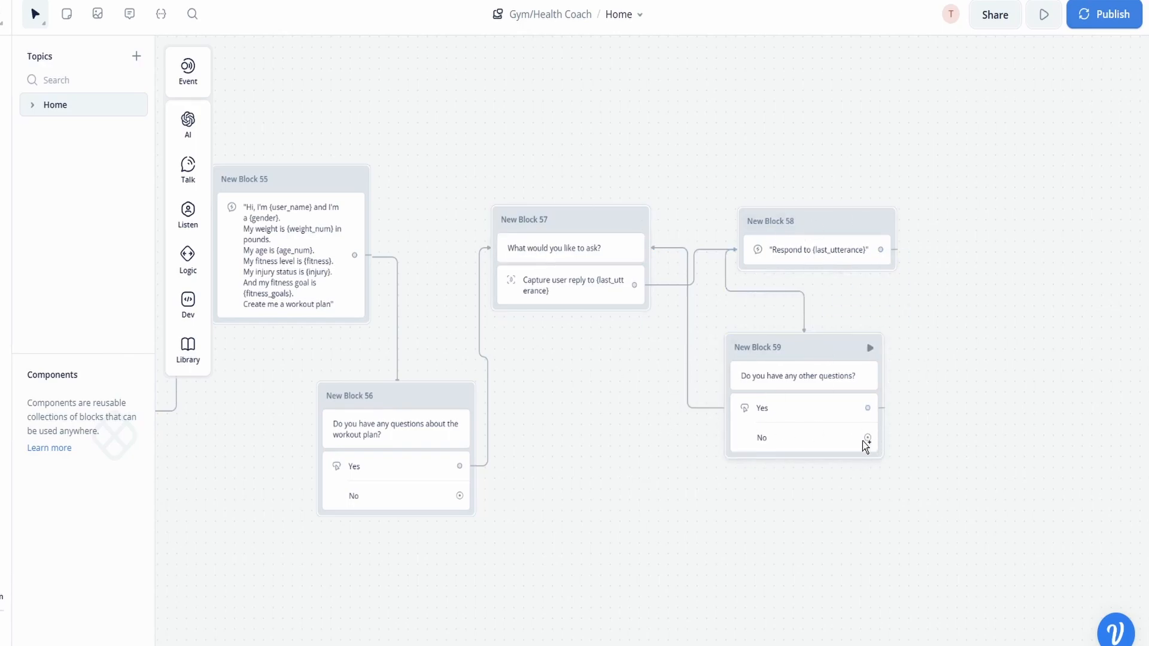
Add a closing Text block below the question blocks with the message "Awesome, glad I could help!"
scroll(868, 446, down, 3)
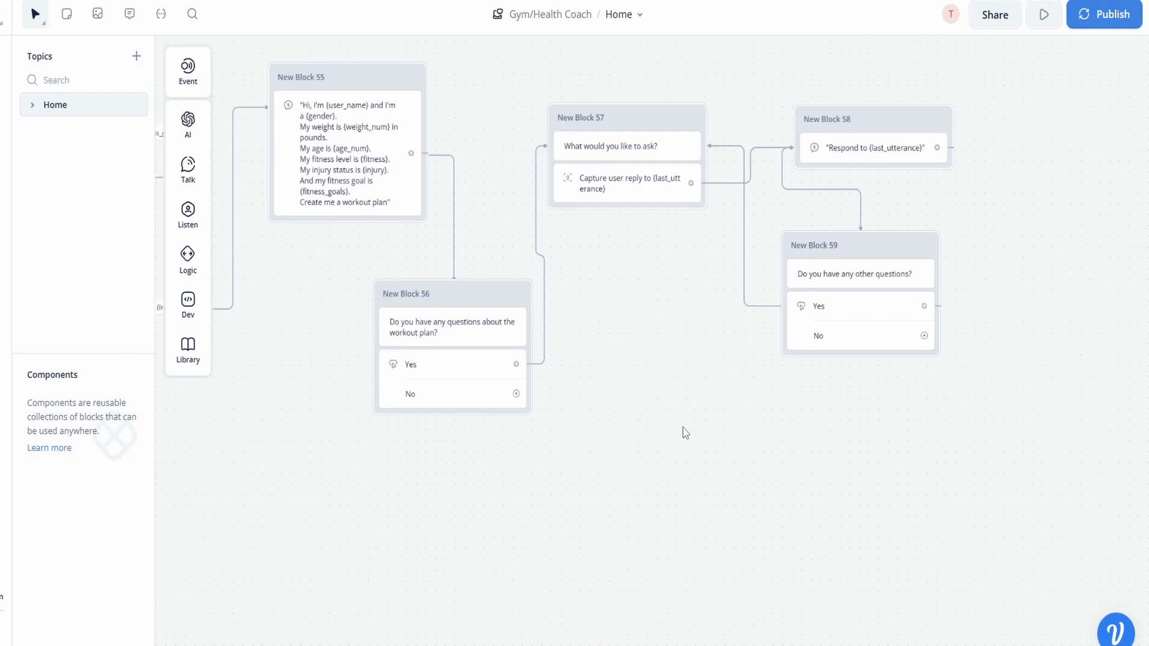
scroll(559, 398, down, 3)
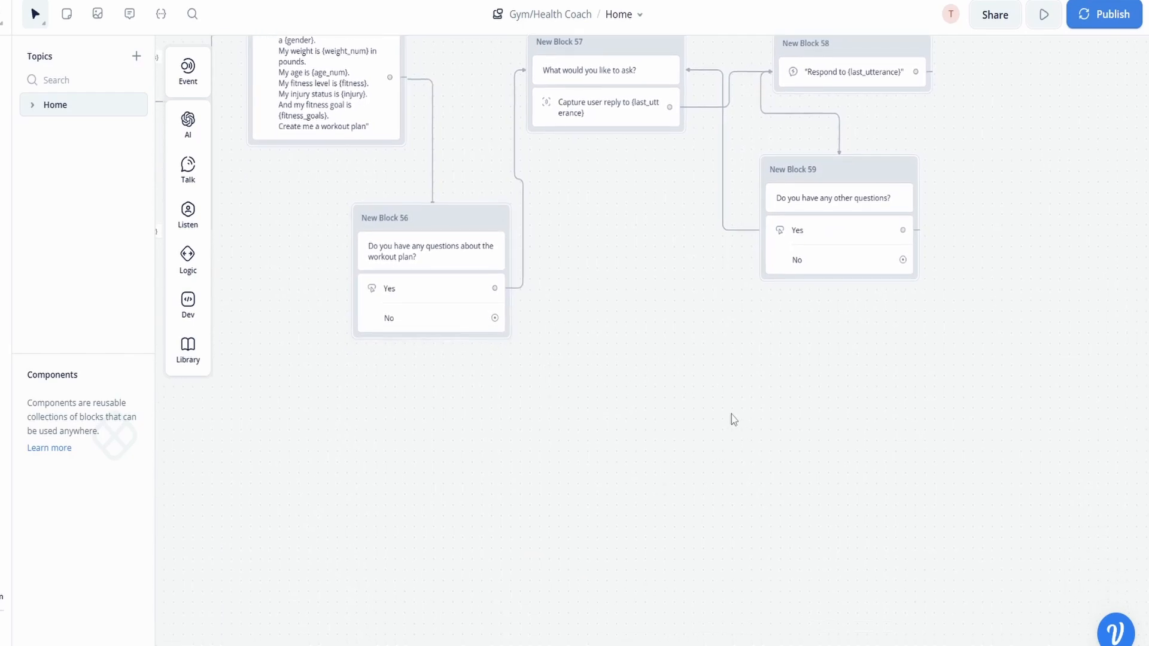
mouse_move(189, 170)
drag(254, 167, 726, 443)
click(955, 130)
text(Awesome, glad I could help!)
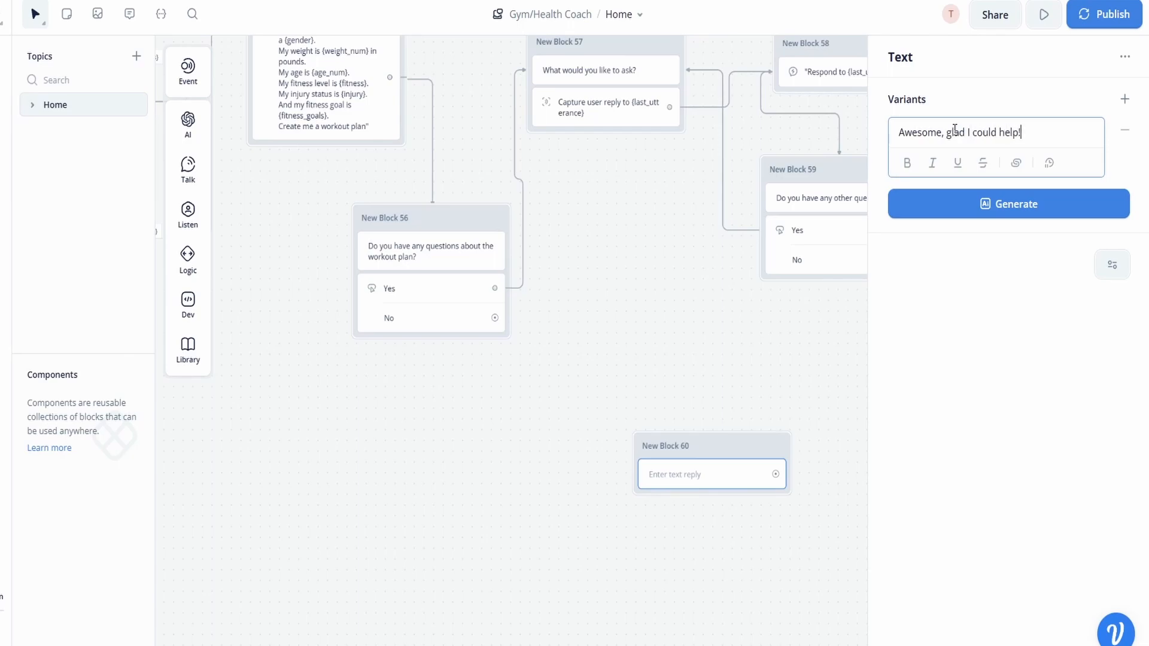
key(Return)
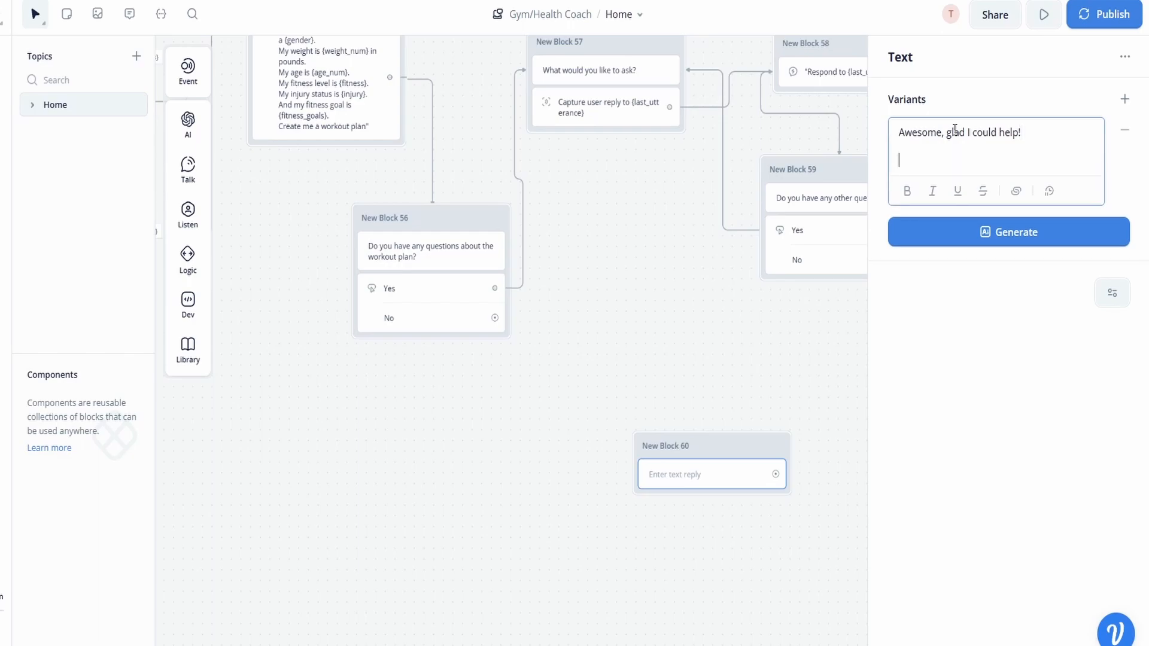
key(BackSpace)
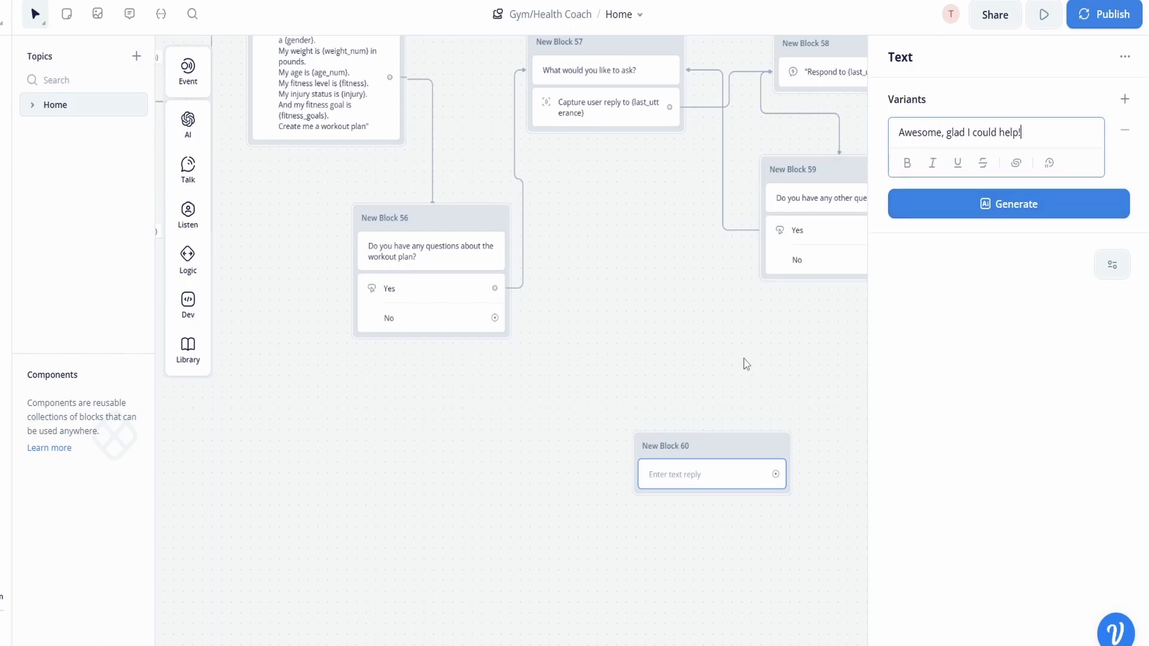
click(772, 383)
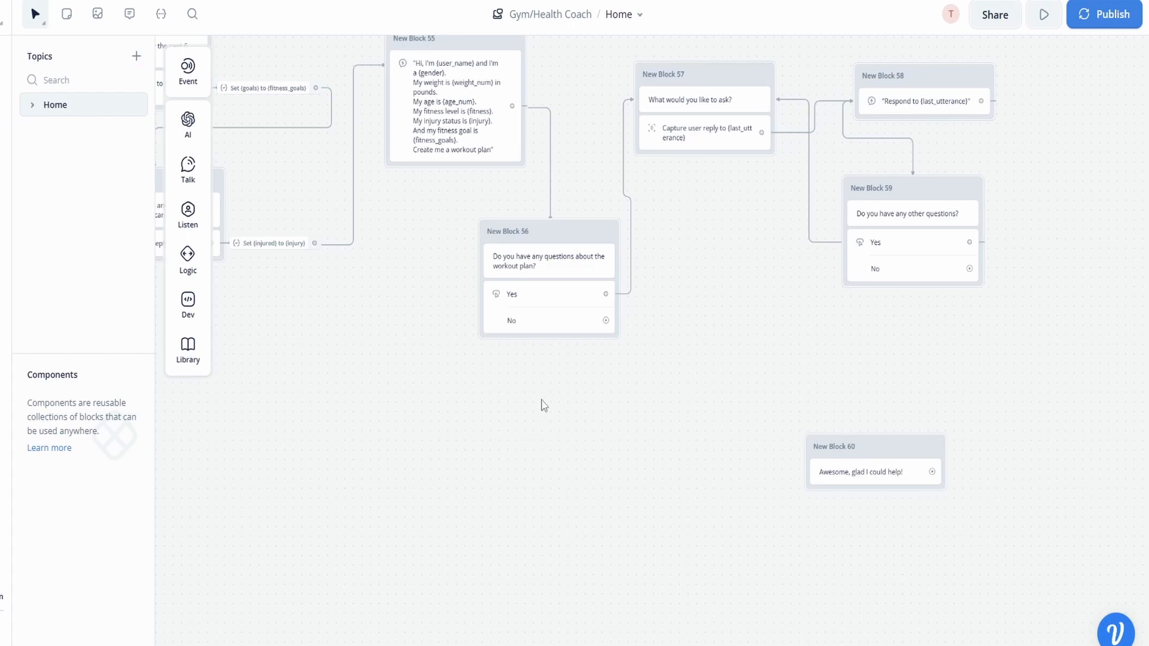
Add an API block below the workout plan question block and set its request method to POST
mouse_move(188, 306)
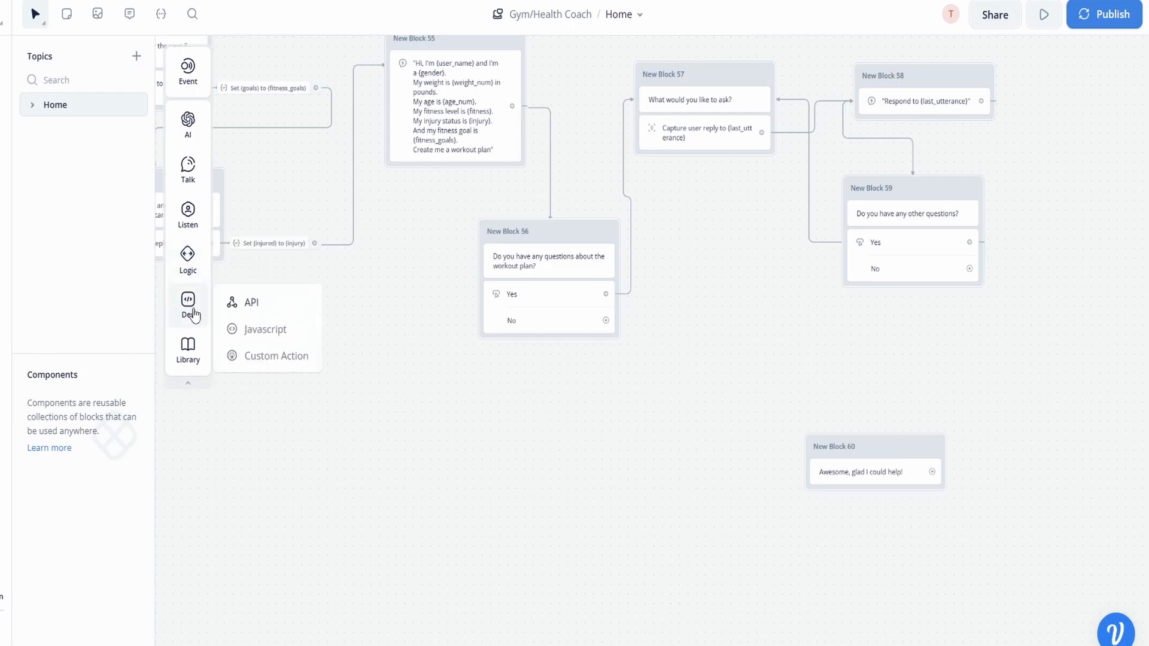
drag(253, 303, 558, 461)
click(555, 420)
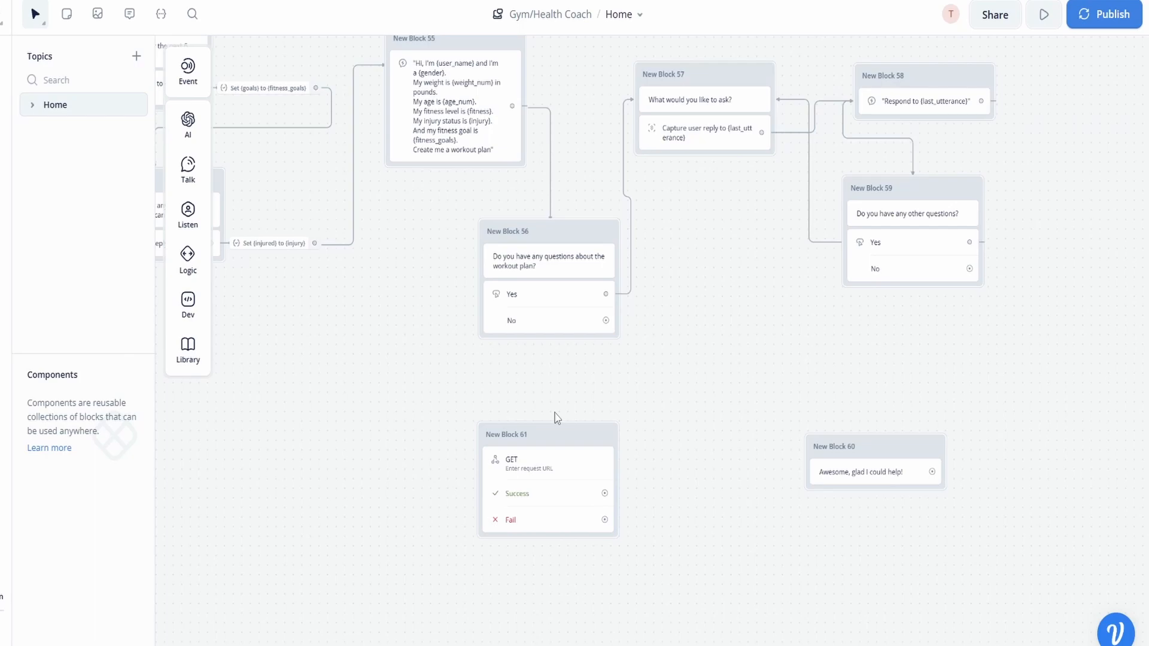
click(560, 475)
click(911, 108)
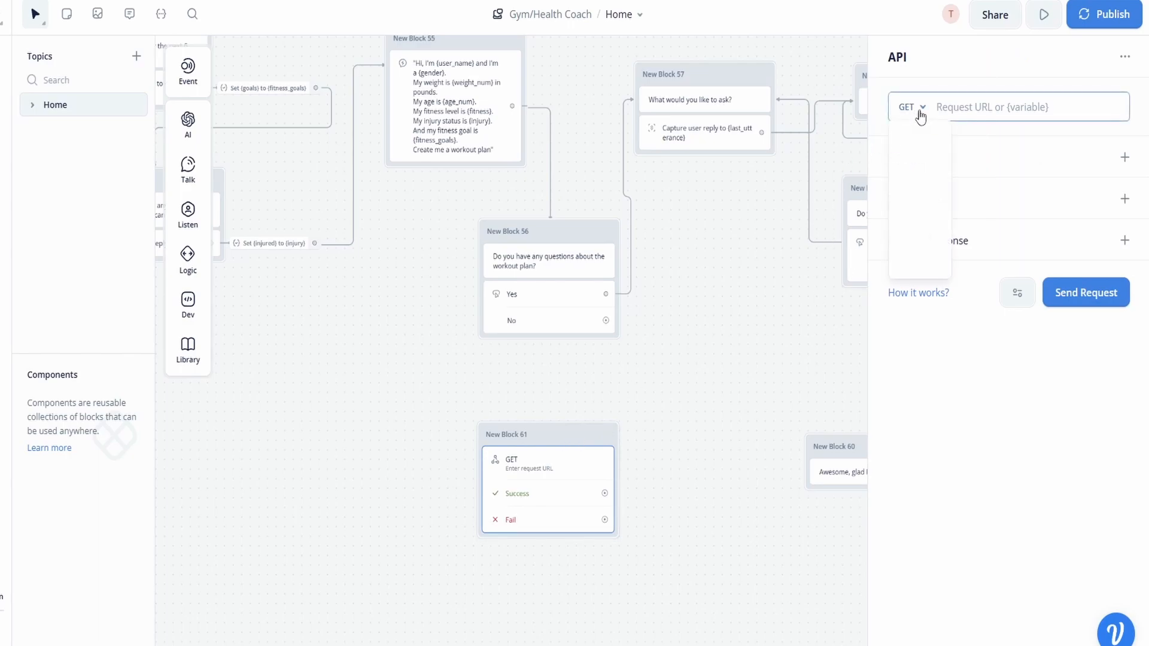
click(924, 175)
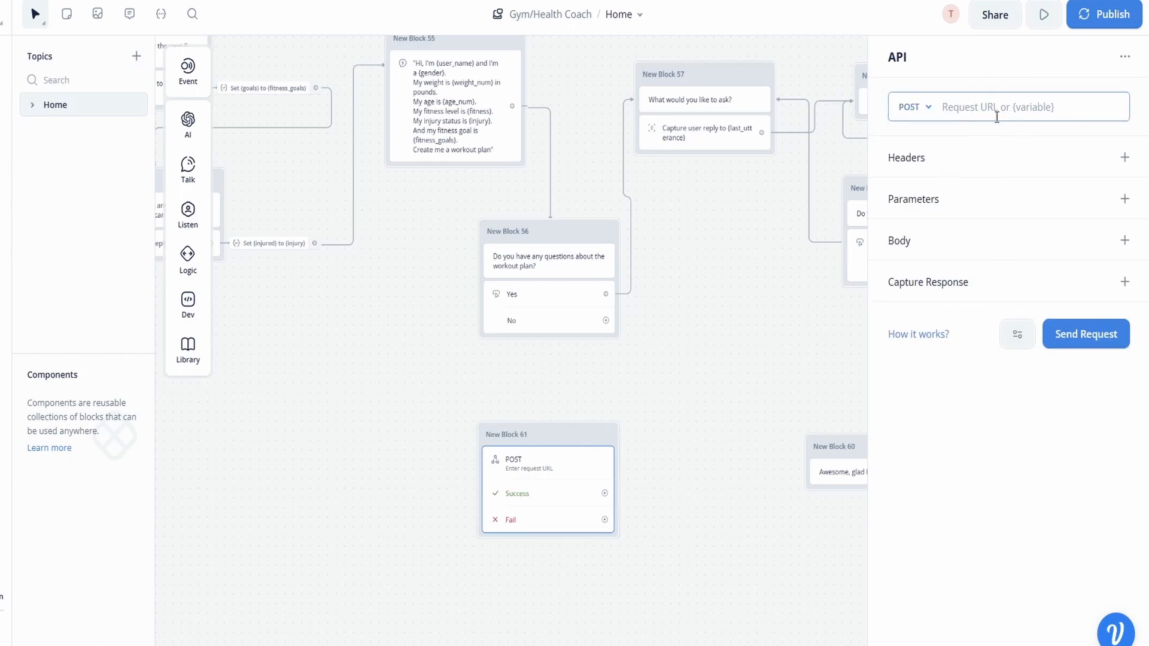
Reposition the API block and connect the No buttons of both question blocks to it
drag(580, 431, 572, 409)
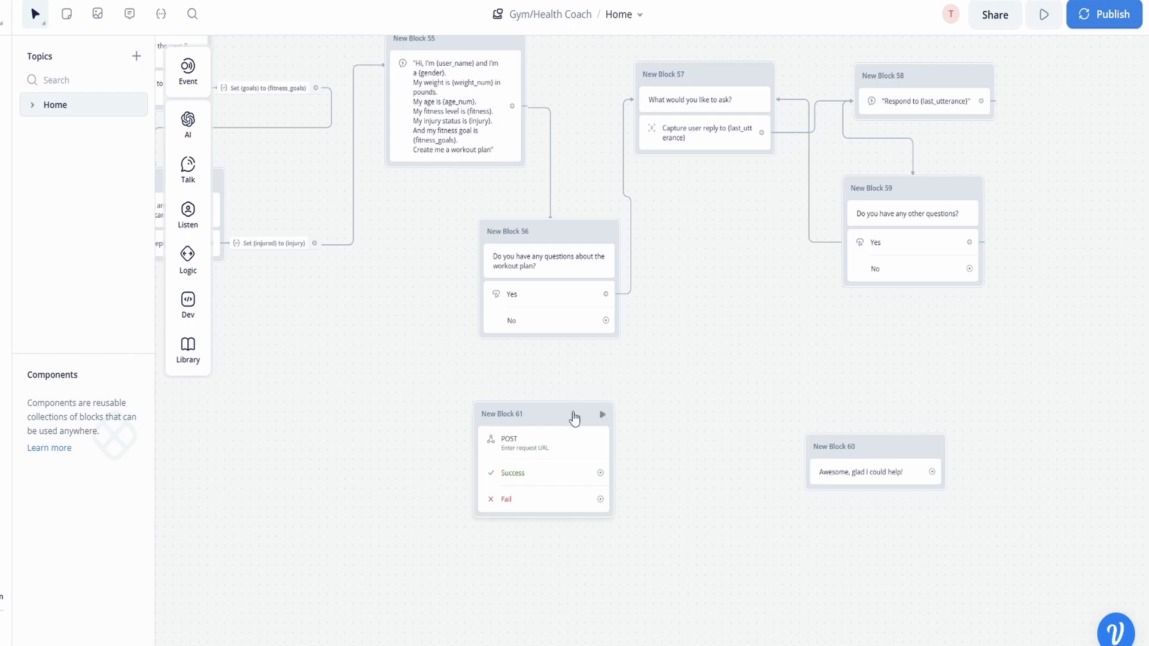
drag(575, 415, 616, 412)
drag(606, 321, 593, 414)
mouse_move(970, 268)
mouse_down()
mouse_move(652, 395)
mouse_move(587, 403)
mouse_move(603, 413)
mouse_up()
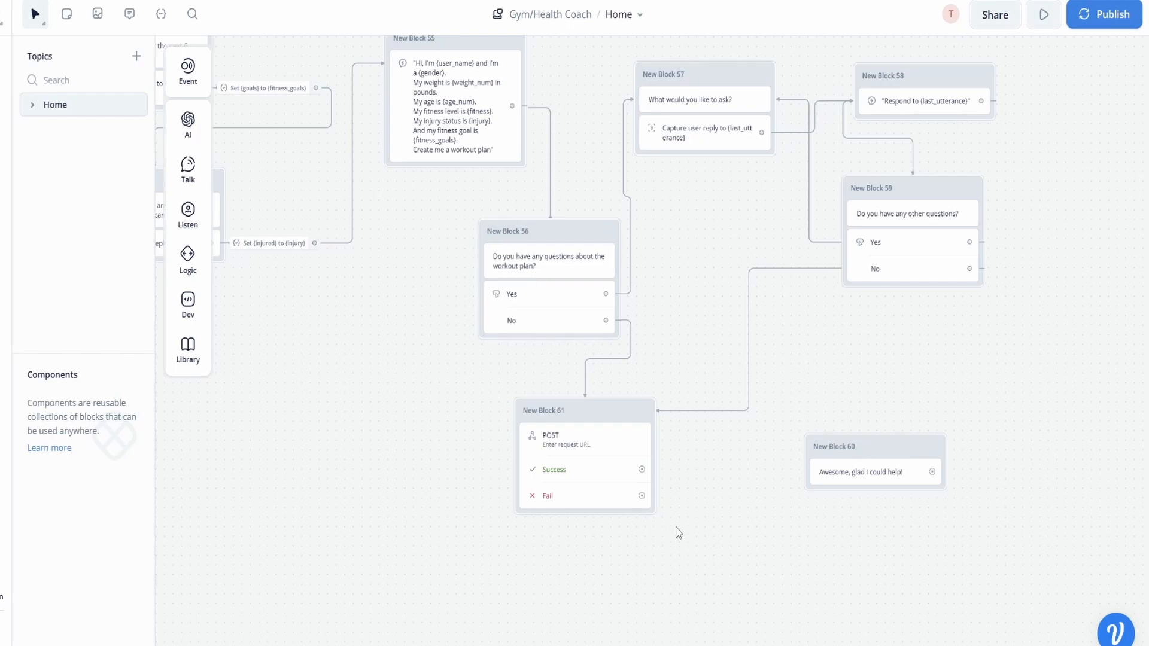
Connect the API's Success output to the "Awesome, glad I could help!" block and its Fail output to a new Text block reading "error"
drag(639, 468, 825, 474)
drag(791, 589, 733, 564)
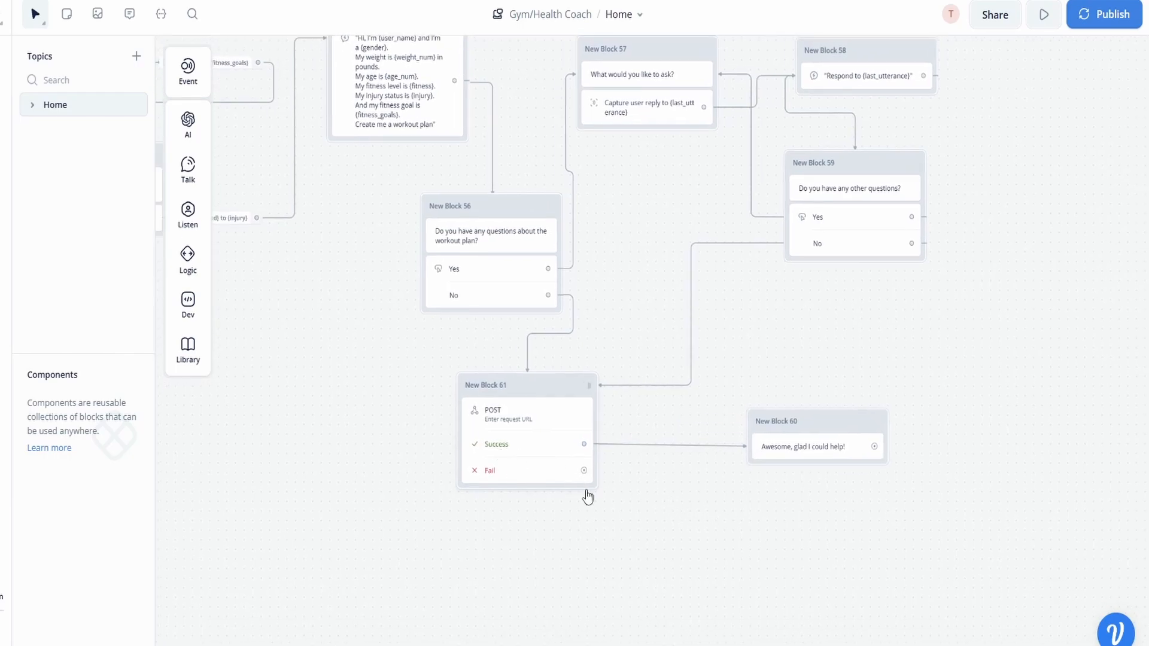
drag(584, 470, 654, 521)
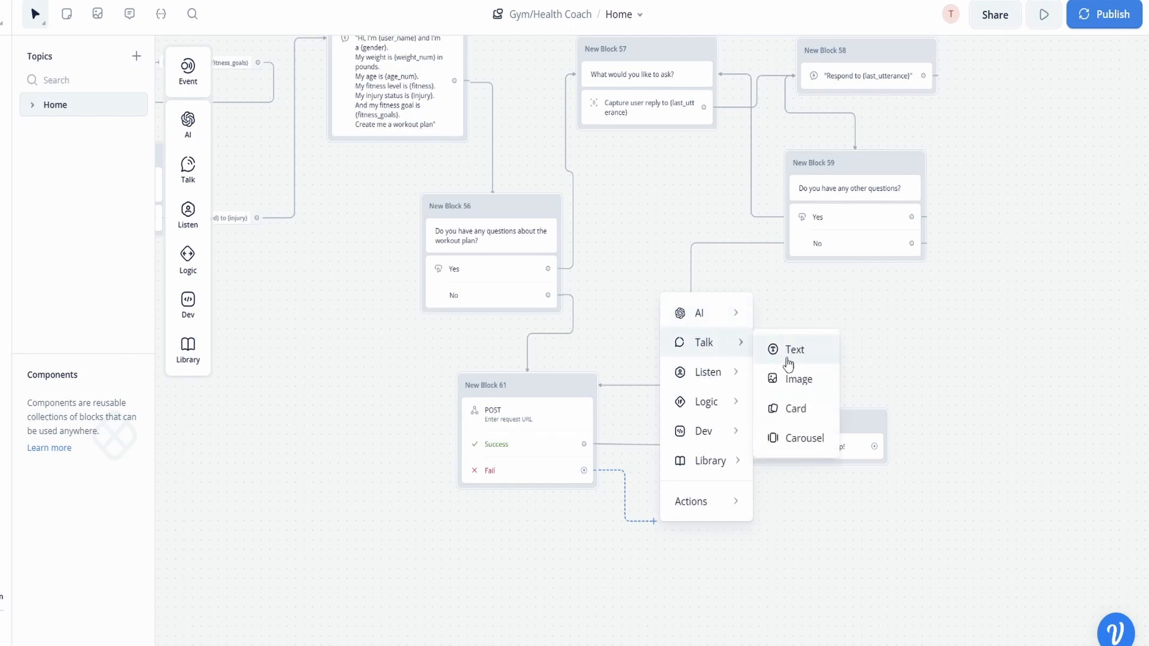
click(772, 350)
click(950, 130)
text(error)
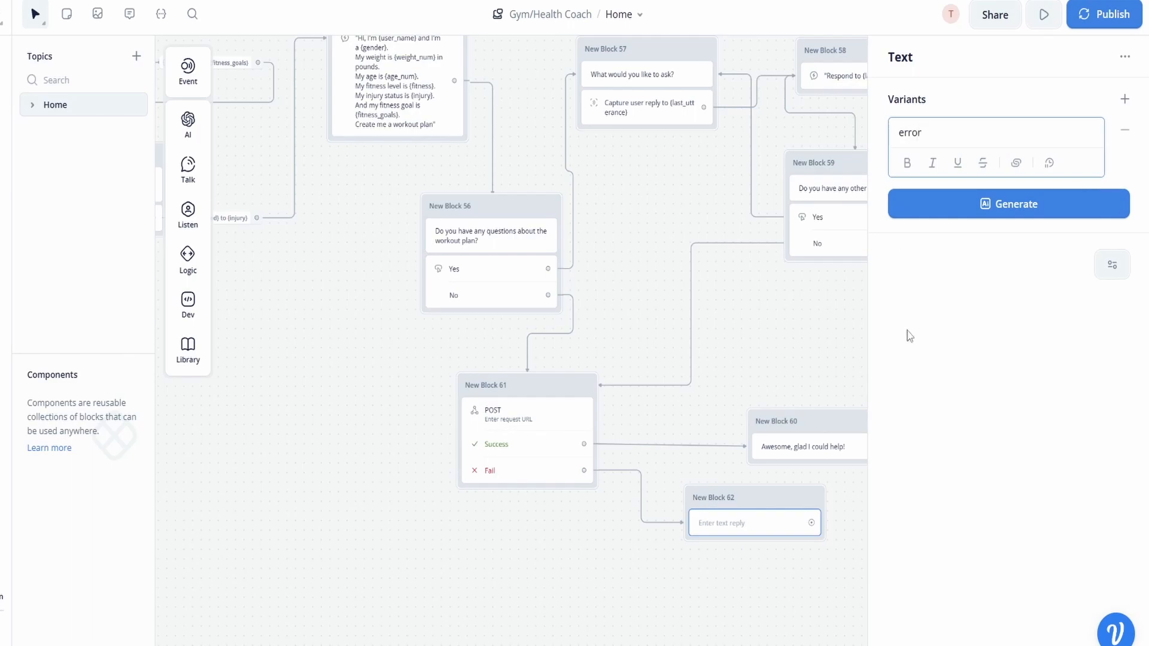
Delete the POST API block and the "error" text block from the end of the flow
click(745, 330)
drag(811, 328, 747, 289)
drag(758, 558, 714, 545)
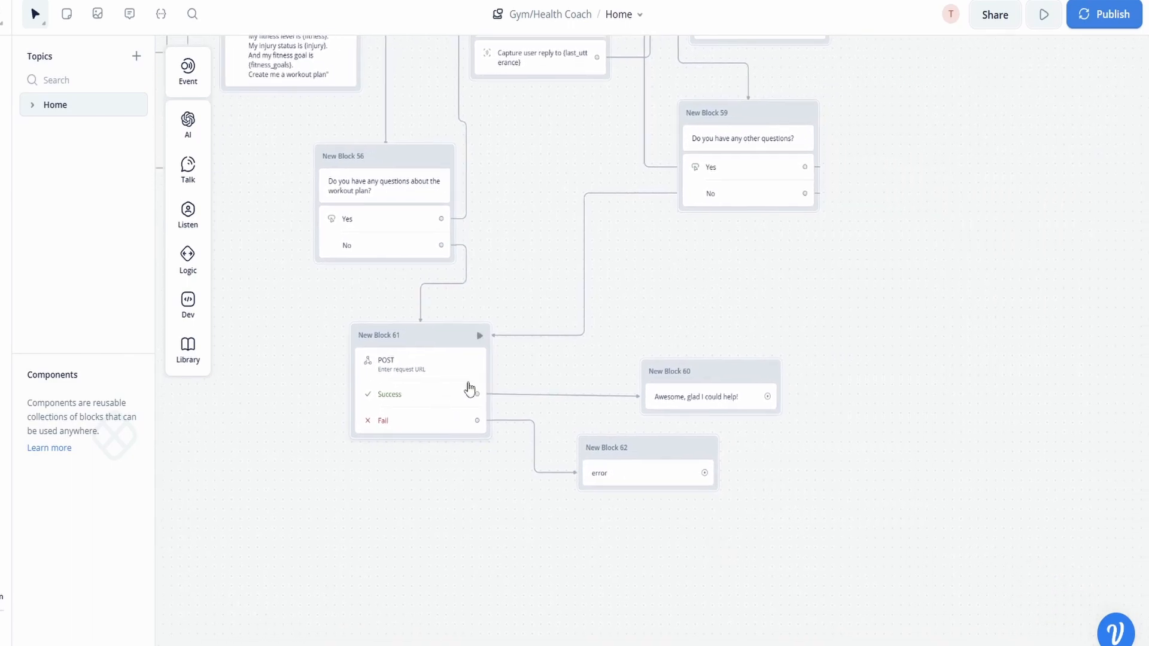
drag(449, 333, 431, 367)
click(419, 374)
click(586, 323)
right_click(423, 368)
click(472, 616)
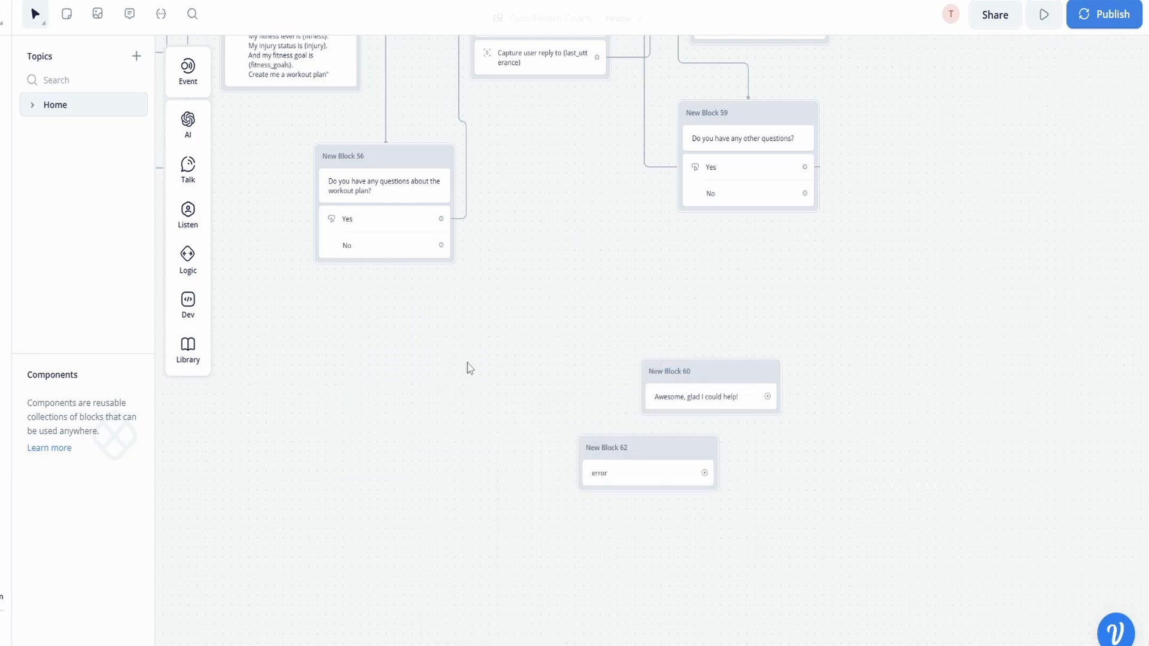
right_click(635, 468)
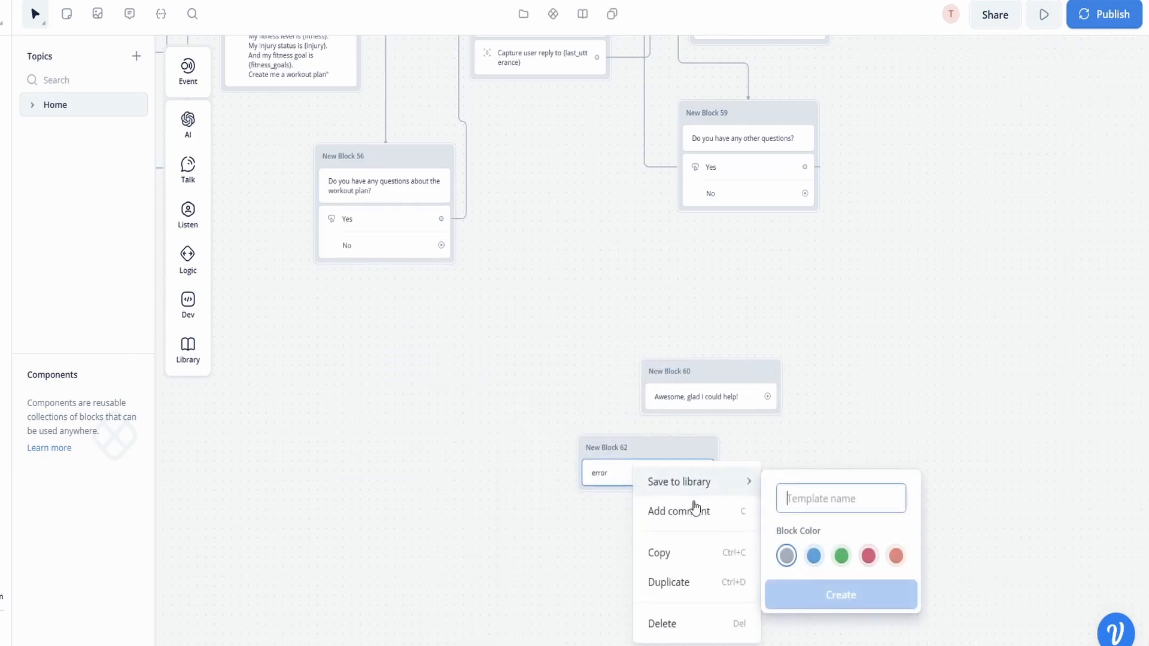
click(695, 626)
Connect the No buttons of both question blocks directly to the "Awesome, glad I could help!" block
drag(443, 247, 643, 394)
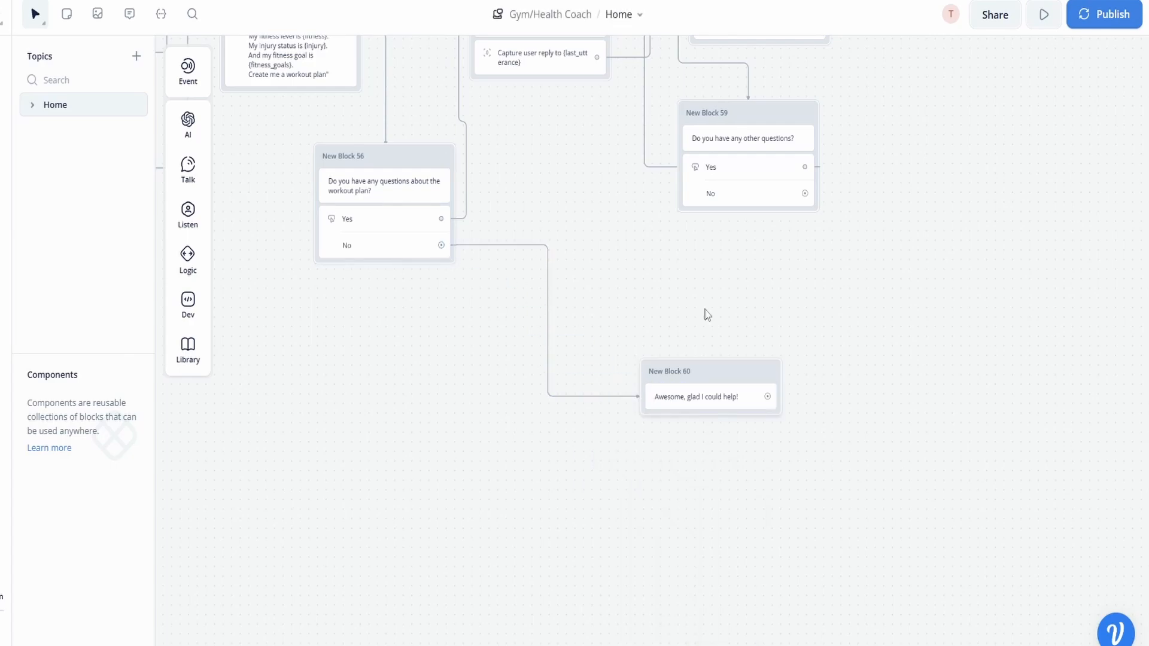
drag(805, 193, 701, 307)
click(765, 413)
Start a test run of the assistant and choose the Workout plan option
scroll(552, 267, down, 2)
drag(553, 196, 644, 426)
scroll(472, 469, up, 3)
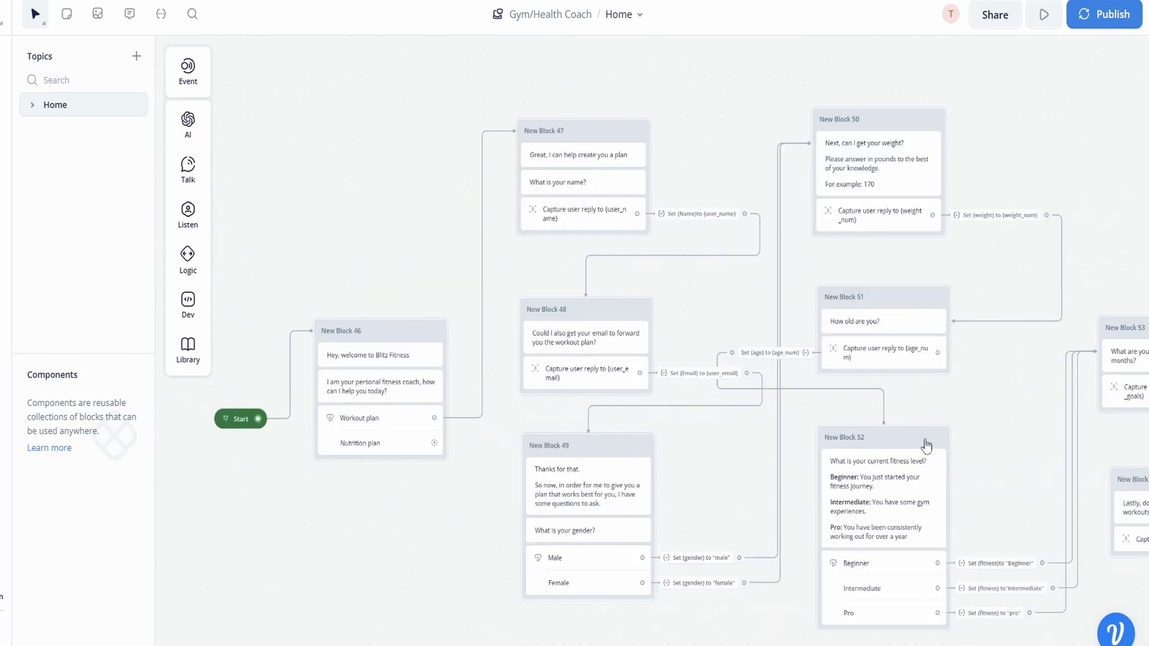
click(1044, 15)
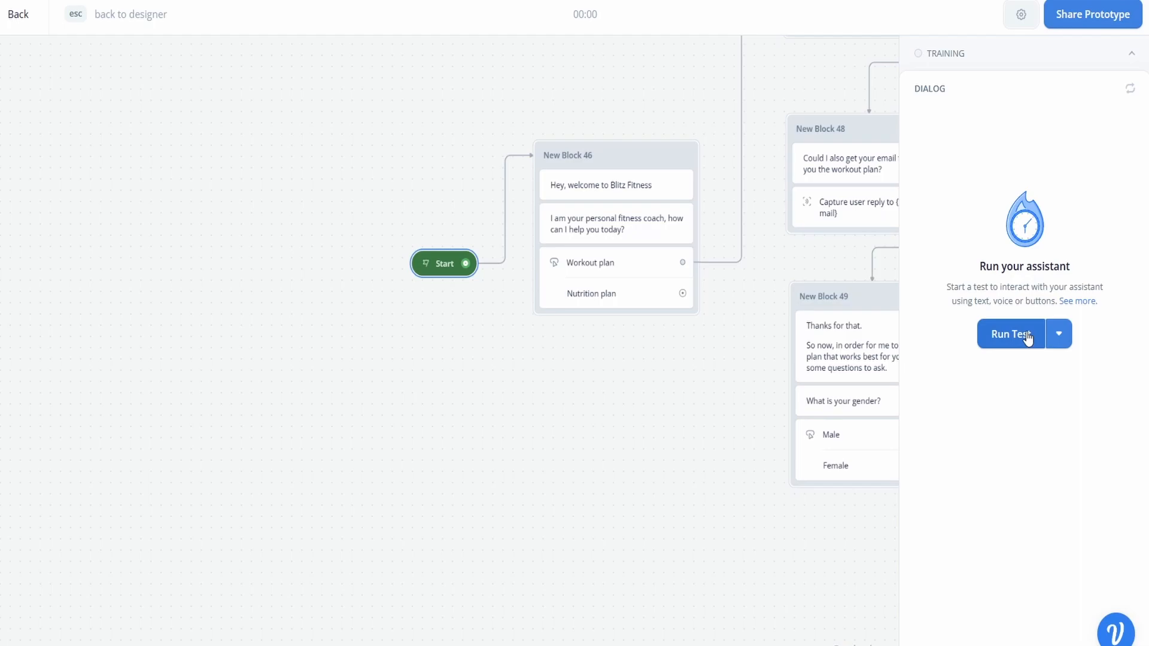
click(1011, 334)
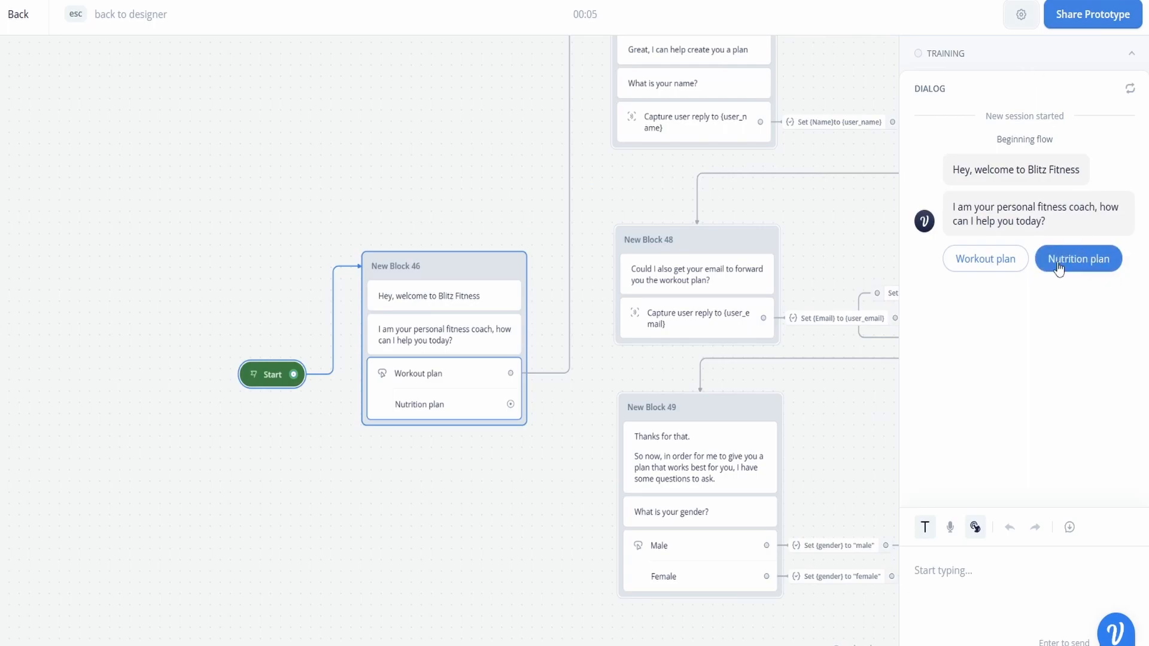
click(989, 263)
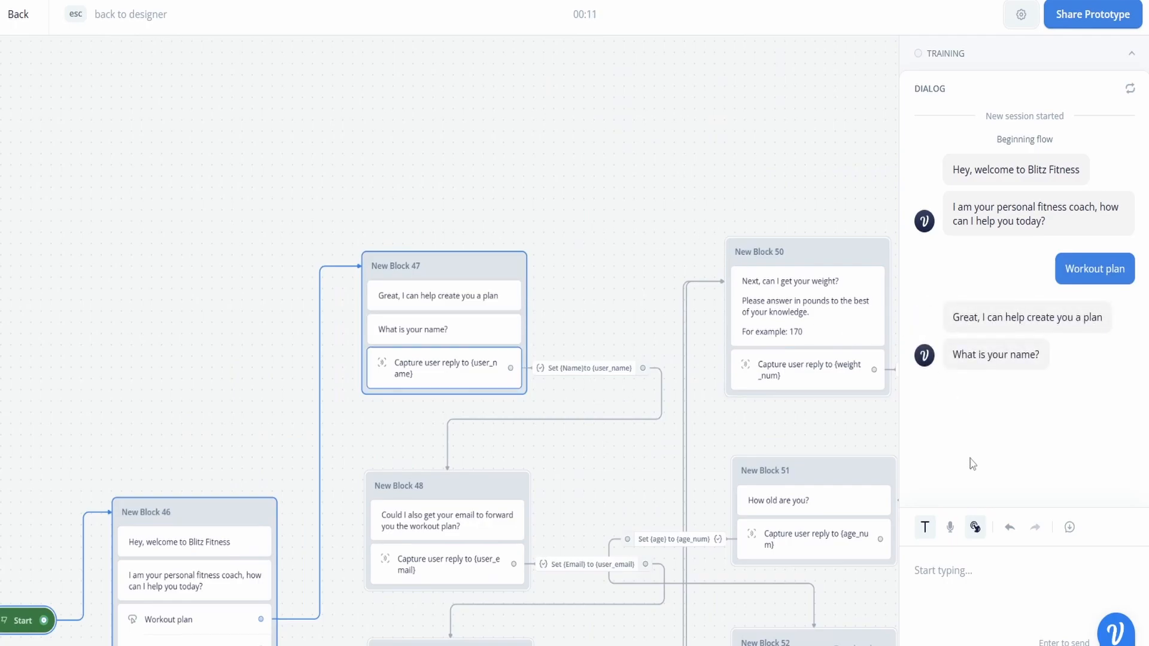
Answer the assistant's first questions with the test person's name and e-mail address, and choose Male as gender
text(Travis)
key(Return)
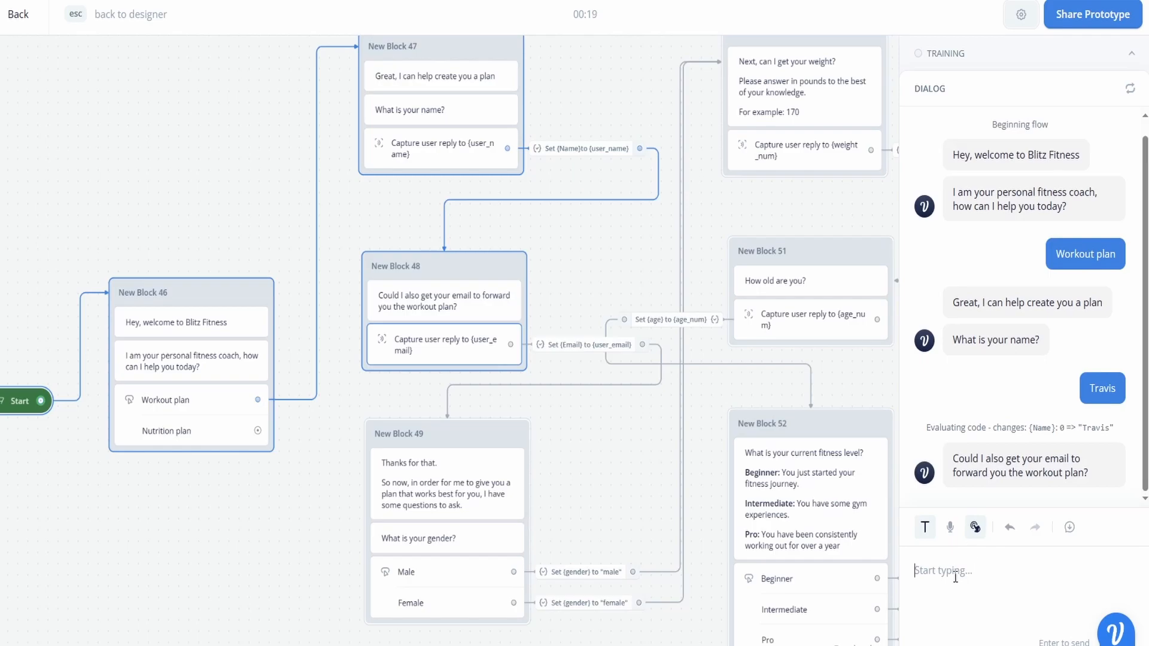
text(123@emaiol)
key(Return)
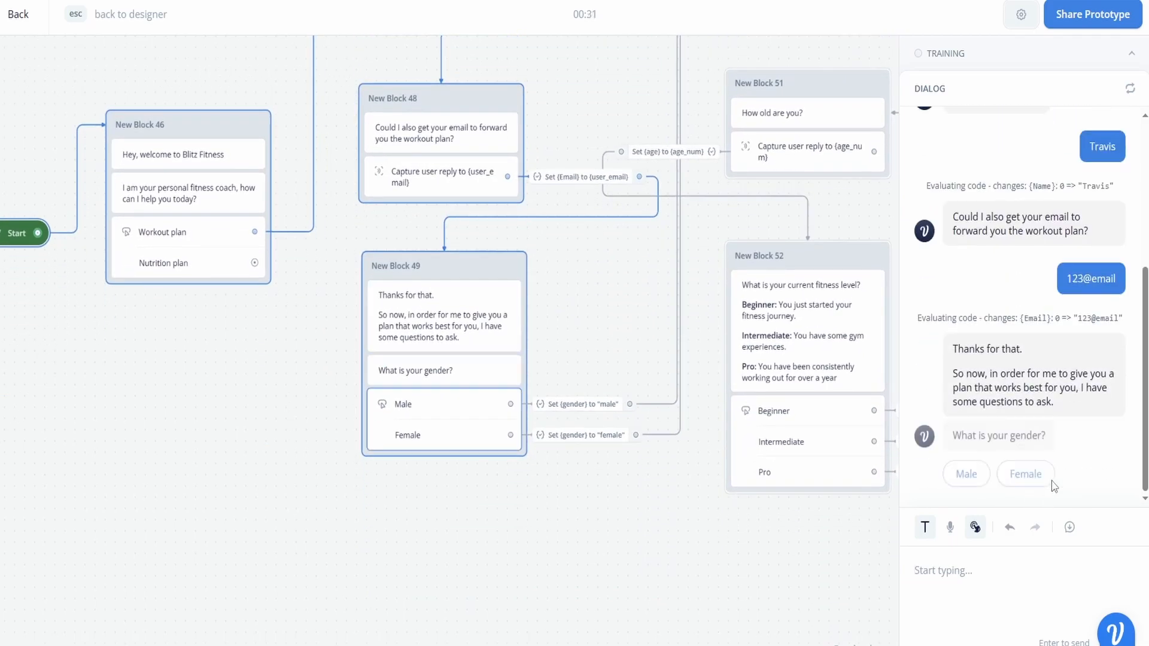
click(966, 477)
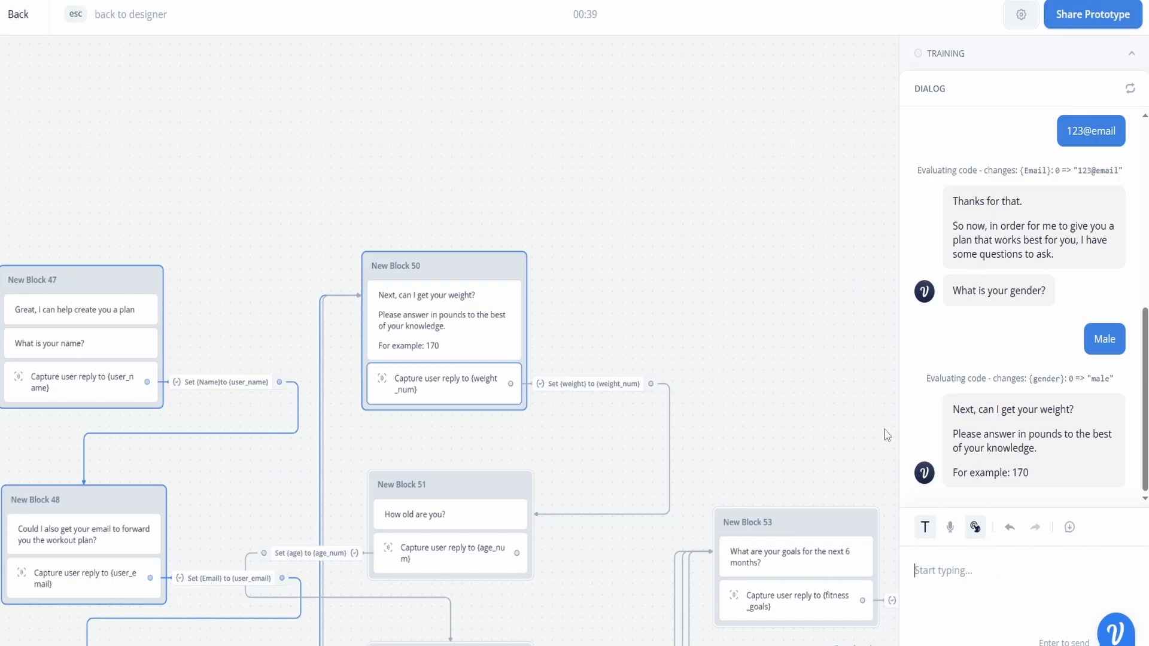
Answer the weight question with 200 and the age question with 21, and choose Pro as fitness level
text(200)
key(Return)
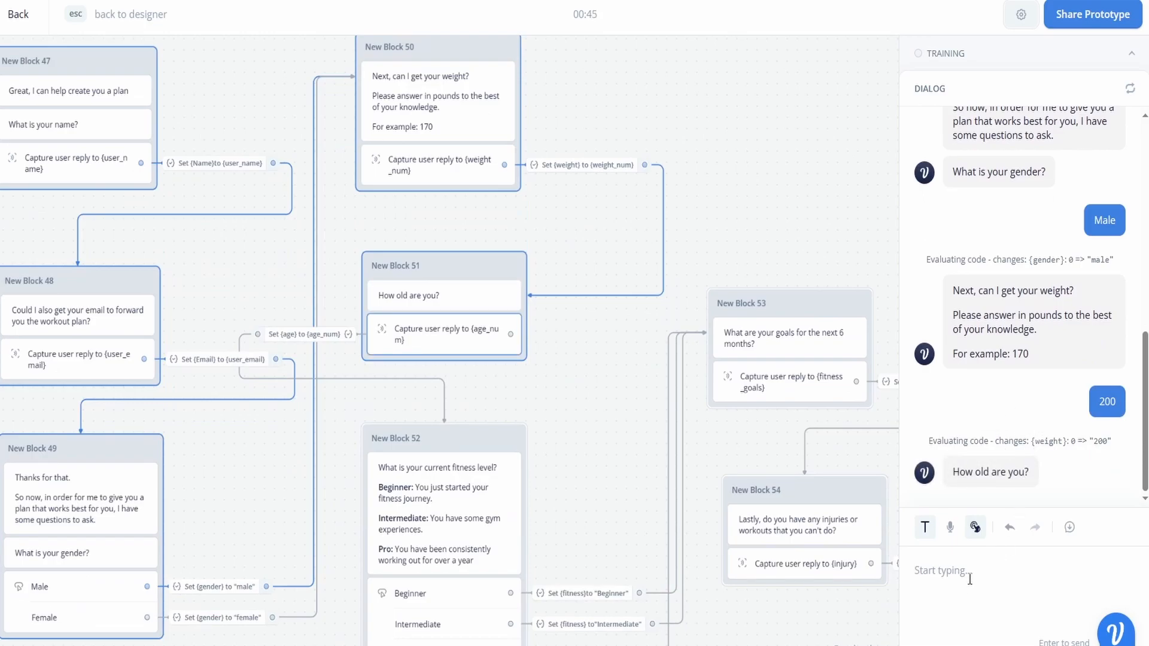
text(21)
key(Return)
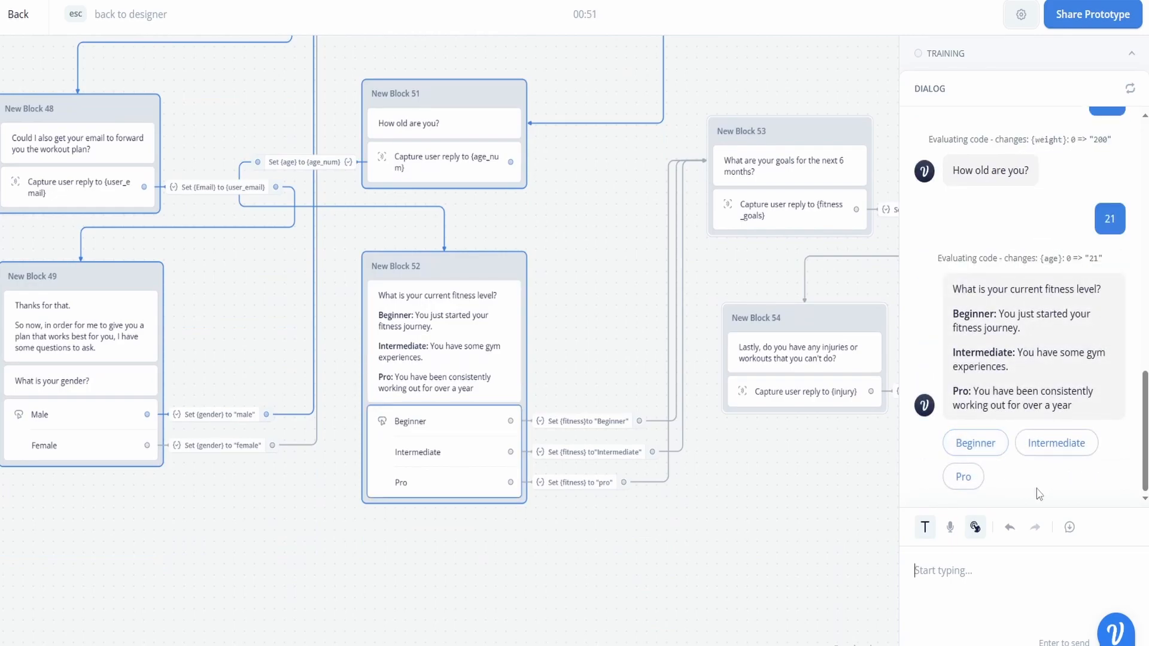
click(965, 479)
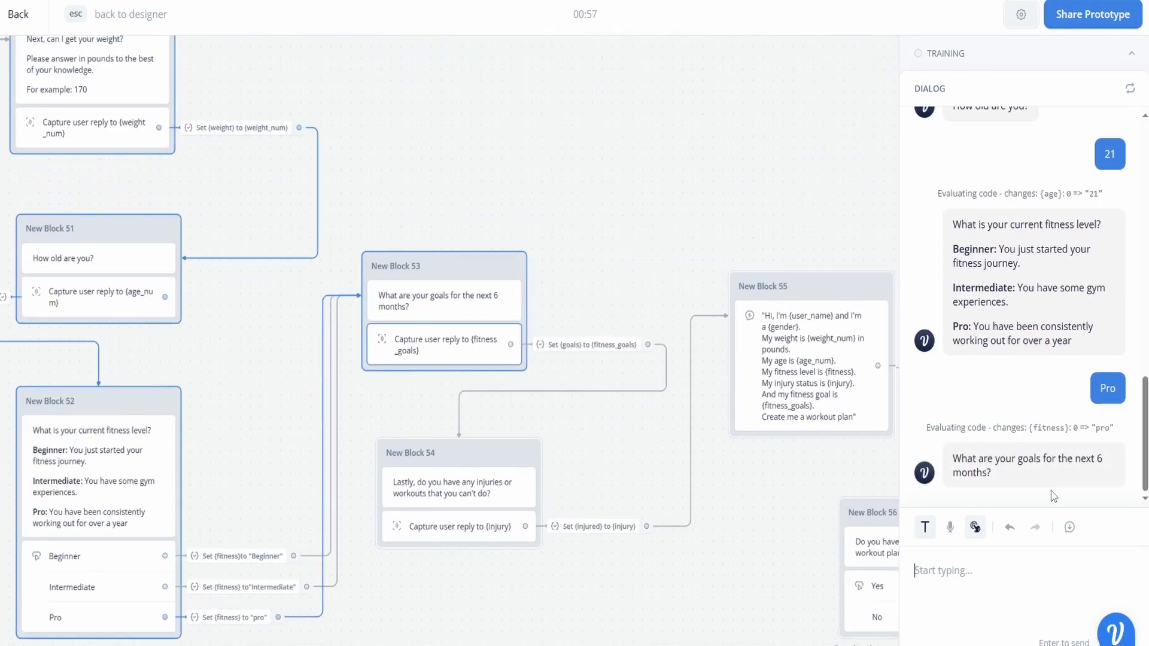
Answer the goals question with "I want to lose weight while still going to the gym and building muscle" and the injuries question with "no"
click(968, 575)
text(I want to lose weight while still)
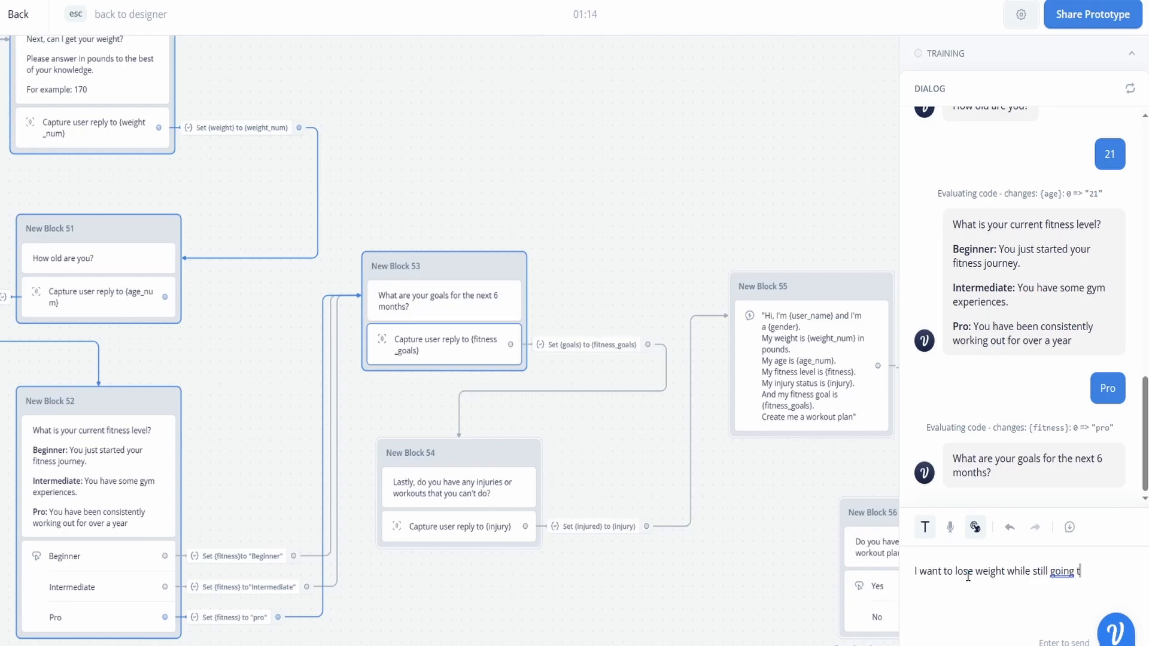
text(going to the gym and building muscles)
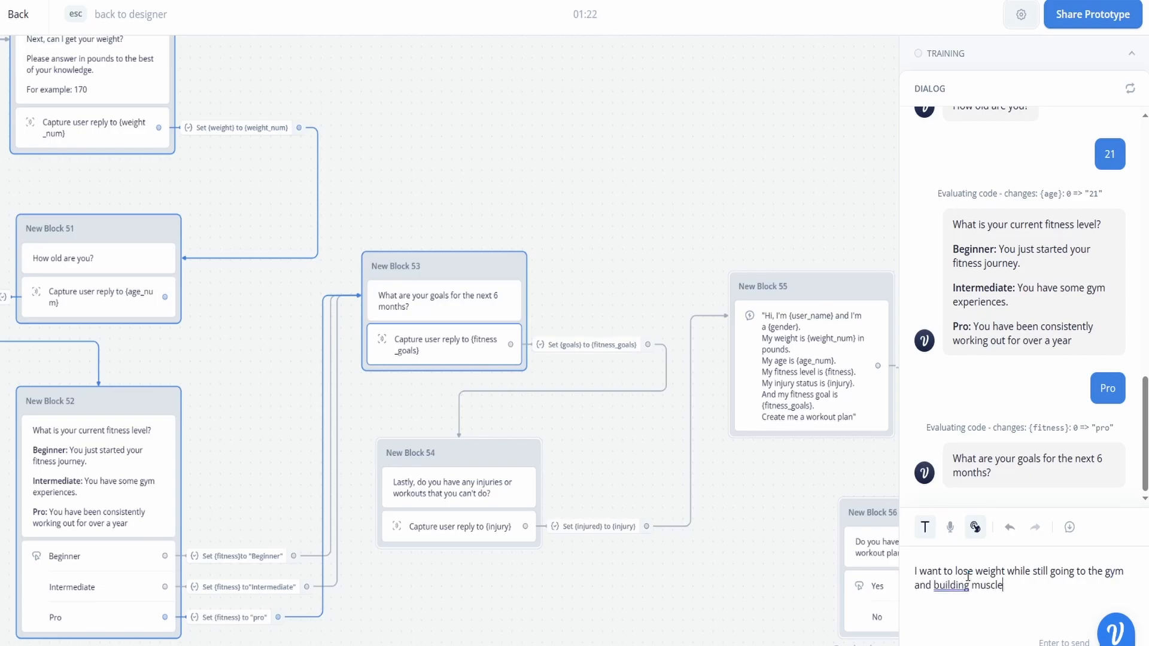
key(Return)
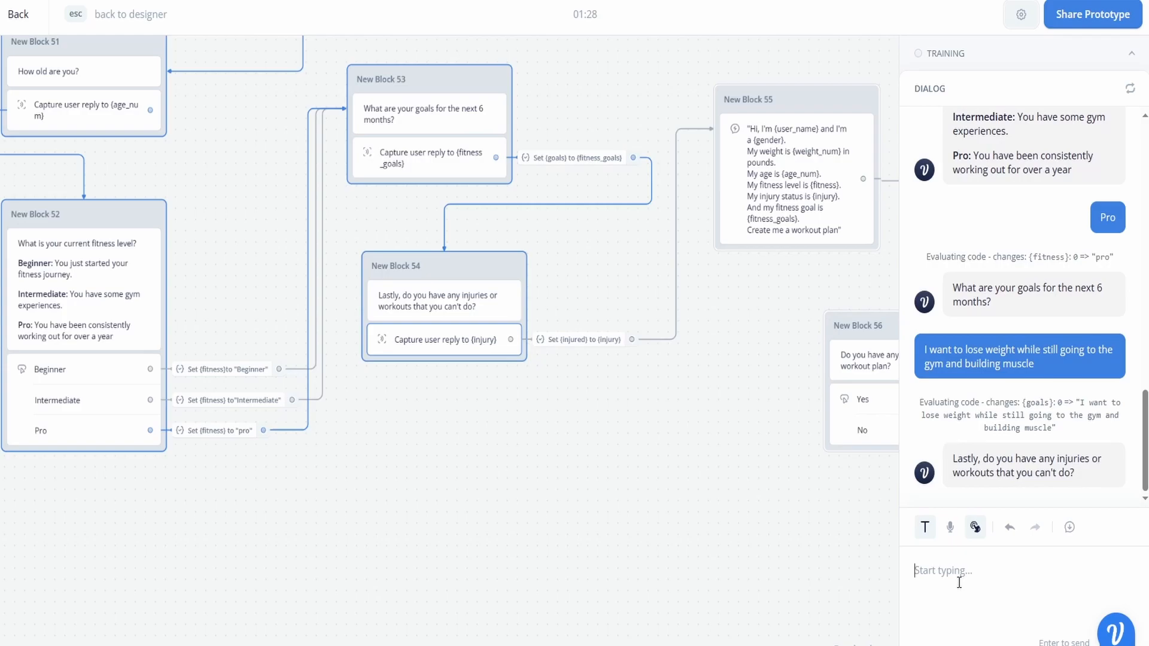
text(no)
key(Return)
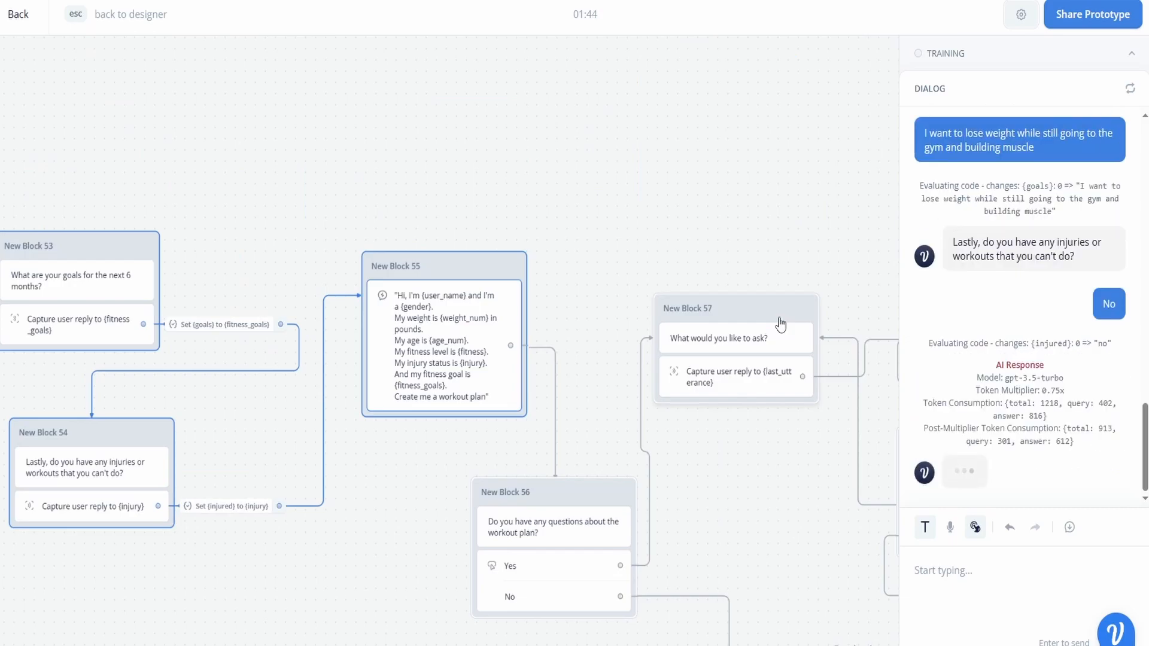
Read the start of the generated workout plan in the test dialog, from the introduction through the Day 1 chest and triceps exercises
scroll(1031, 305, up, 15)
scroll(1032, 306, up, 15)
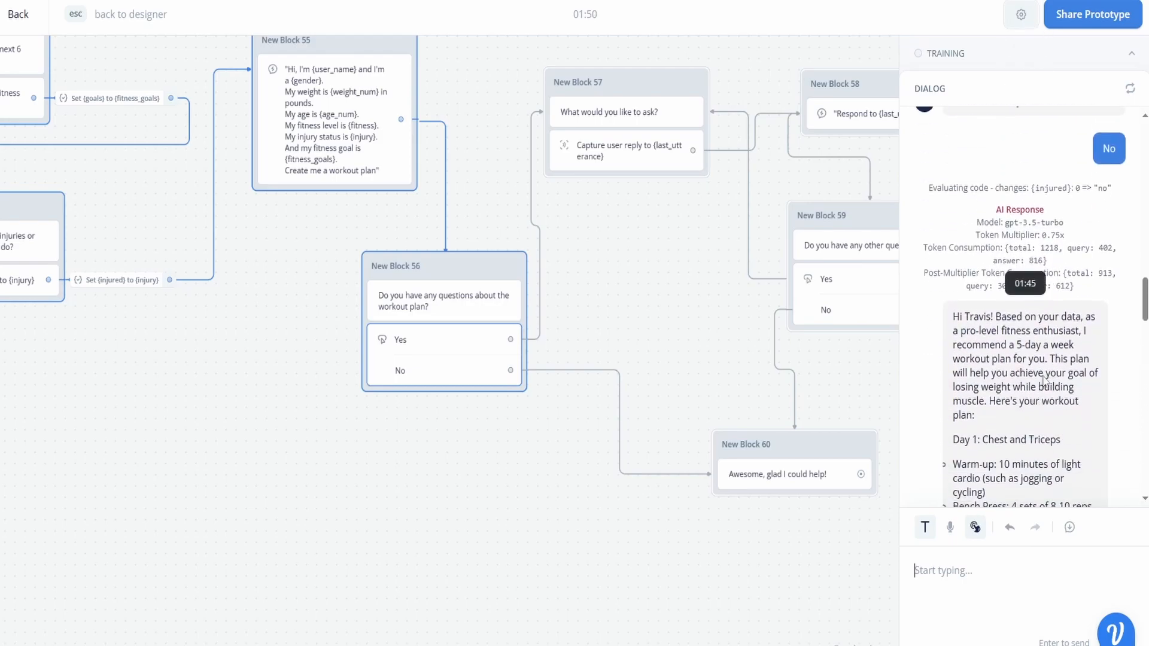
scroll(1048, 381, down, 2)
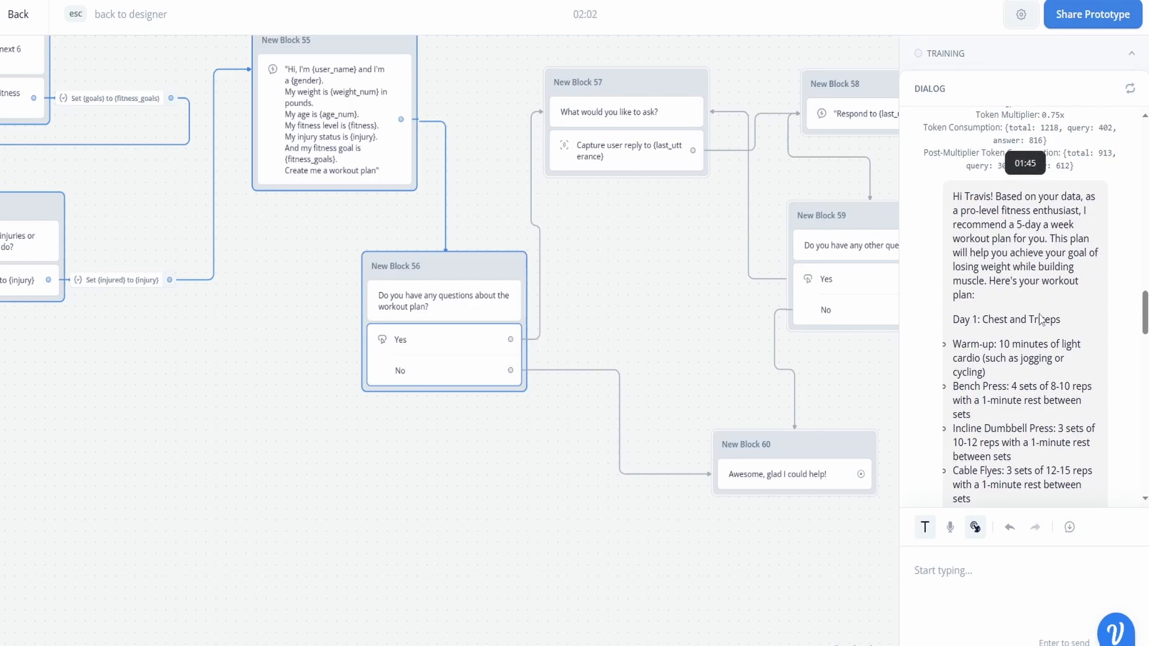
scroll(1064, 371, down, 1)
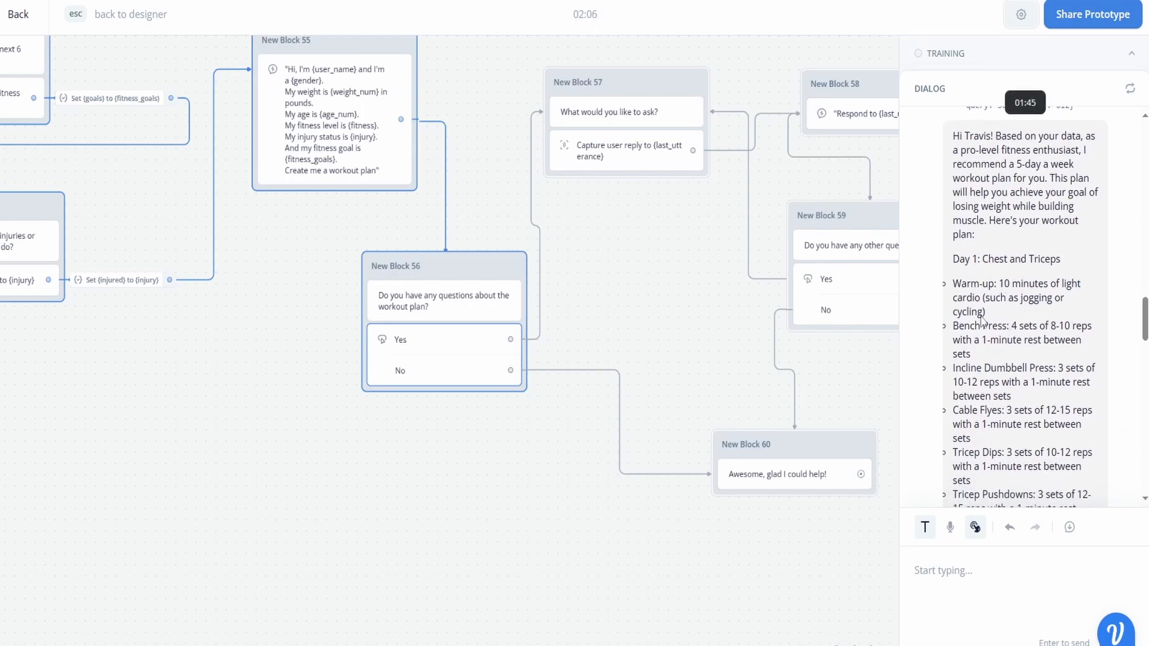
scroll(993, 293, down, 1)
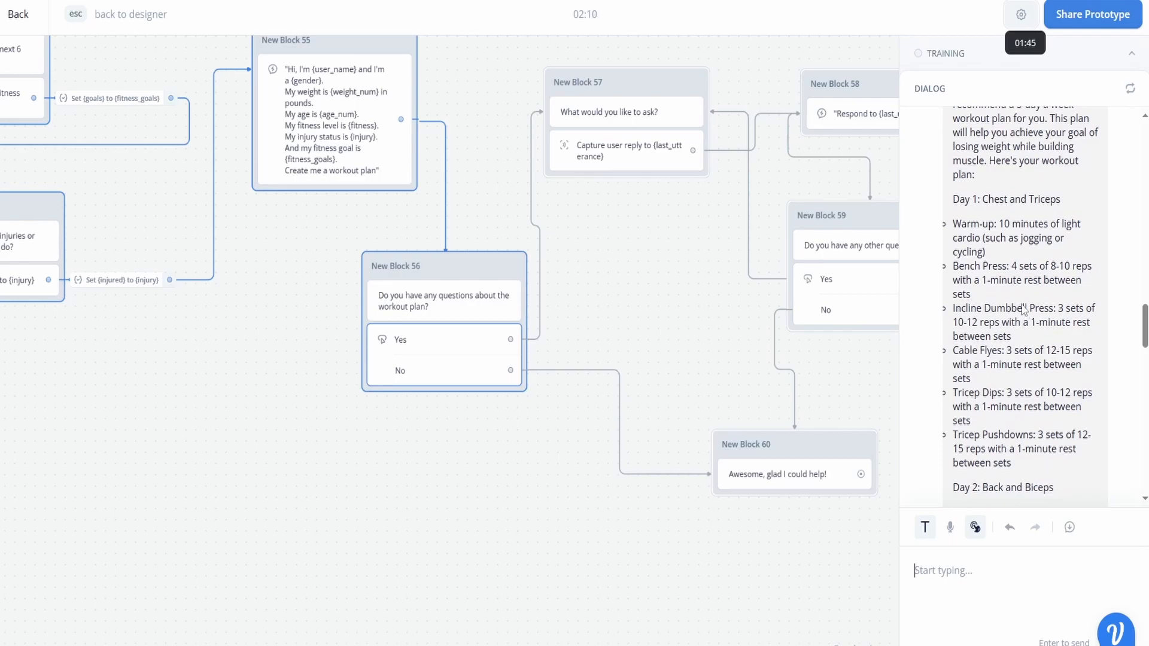
scroll(1016, 246, down, 1)
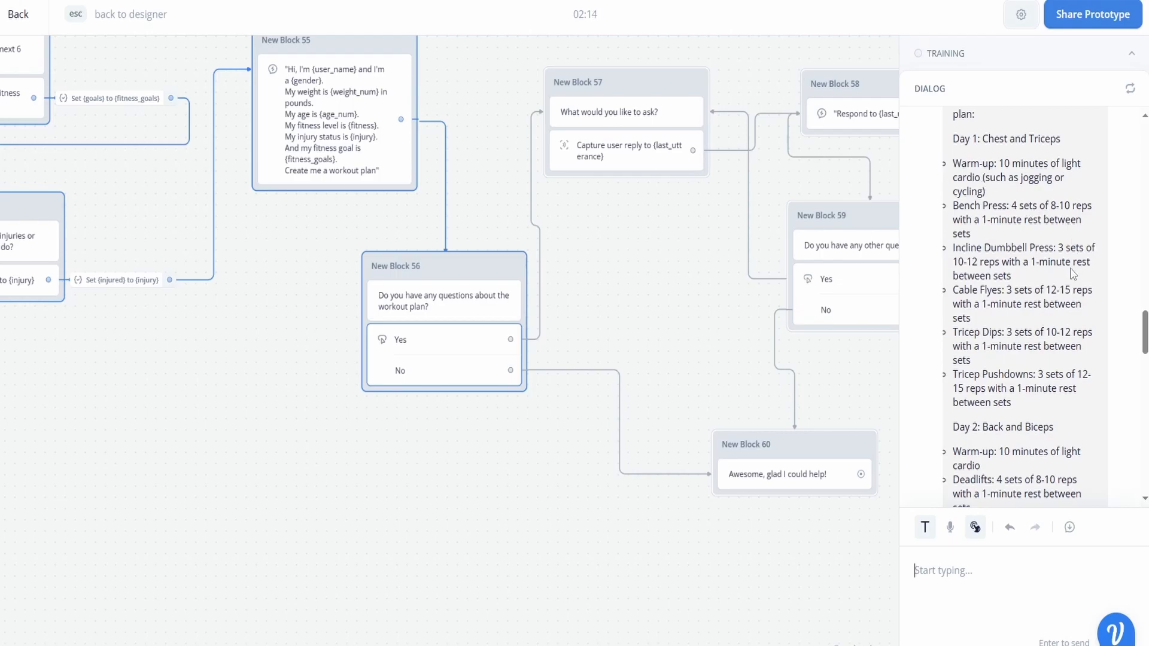
scroll(1032, 239, down, 1)
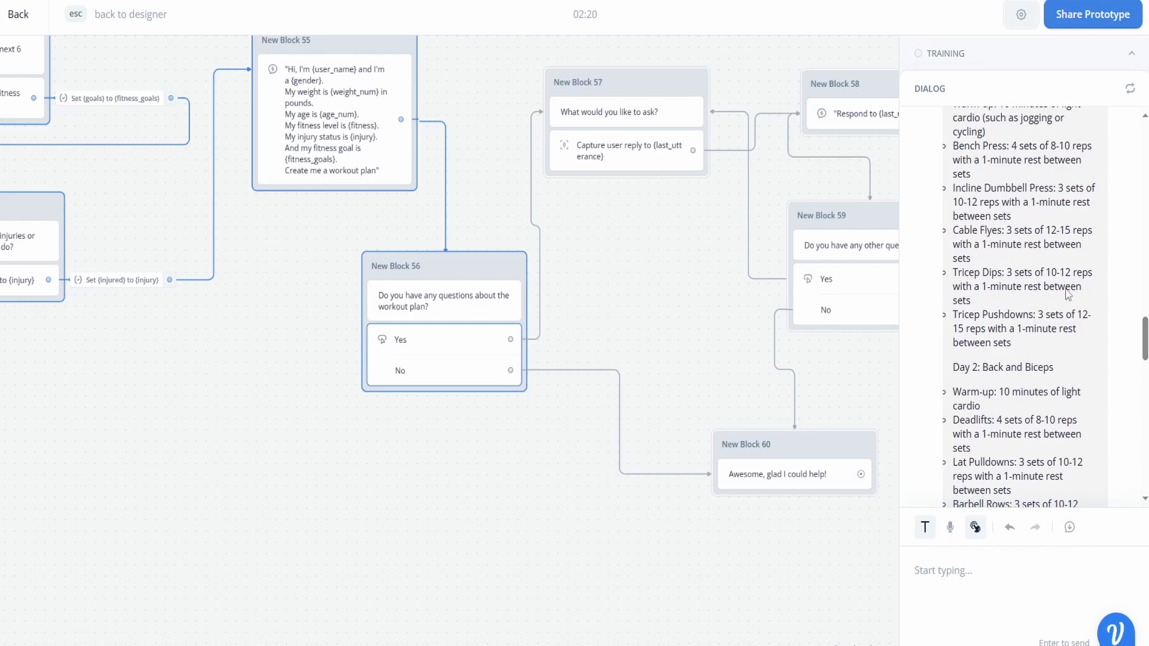
scroll(1028, 315, up, 1)
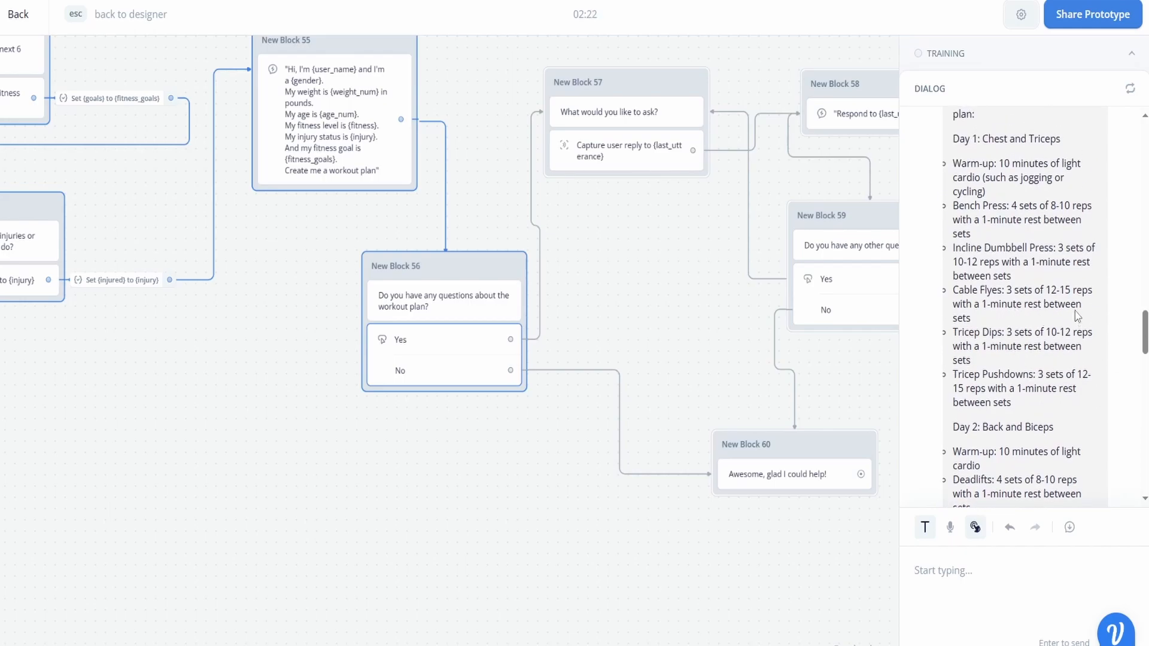
scroll(1042, 316, up, 2)
scroll(1067, 371, down, 1)
scroll(1066, 372, down, 1)
scroll(1068, 356, down, 1)
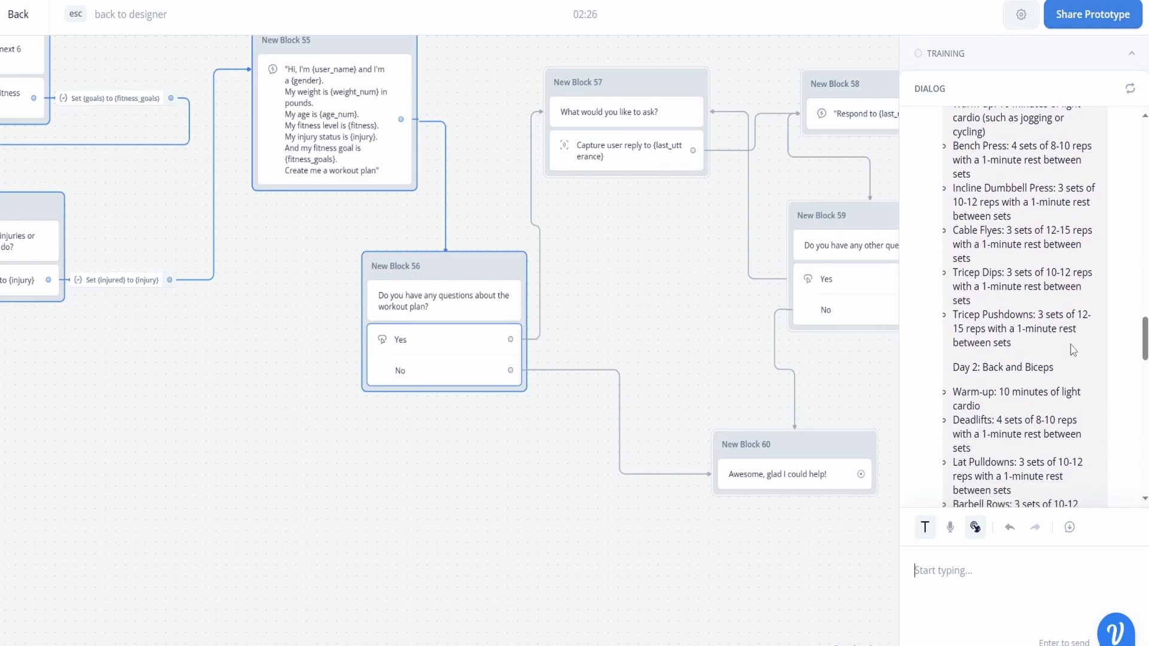
Read the Day 2 back and biceps and Day 3 legs and shoulders sections of the workout plan
scroll(1071, 347, down, 3)
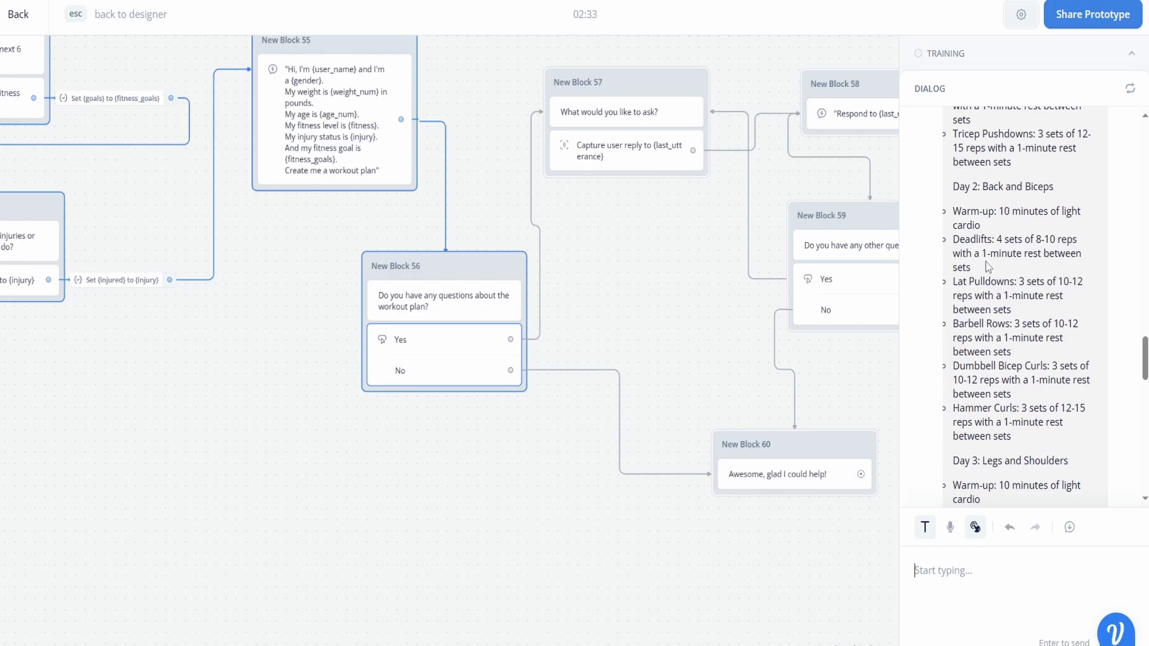
scroll(1042, 296, down, 1)
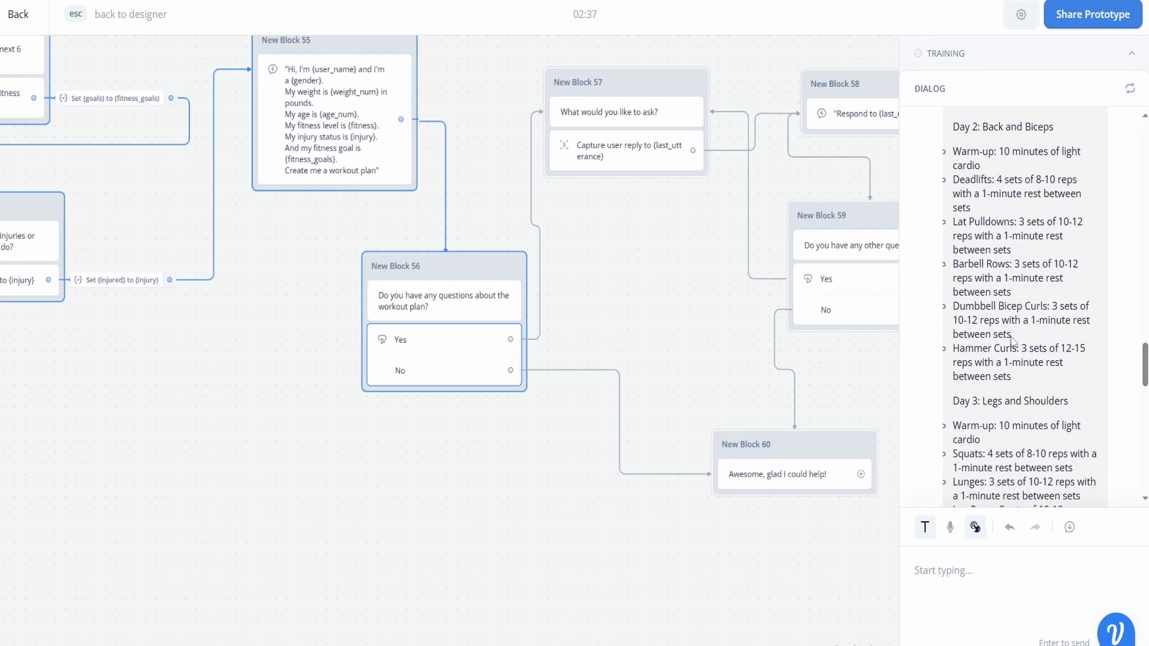
scroll(1046, 353, down, 3)
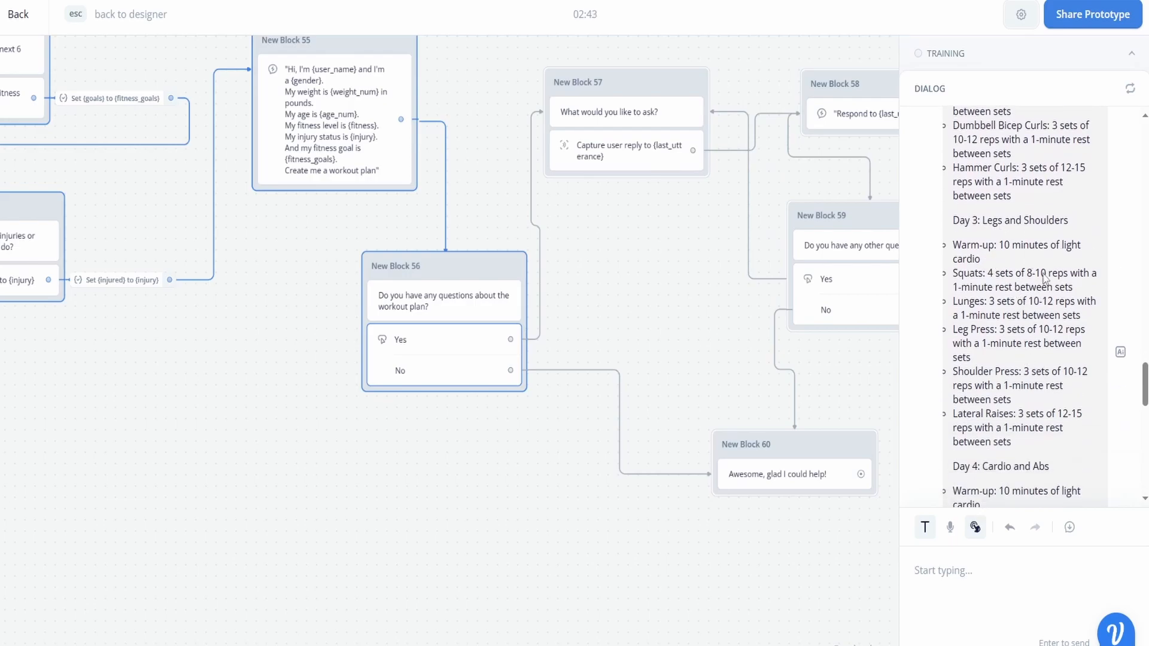
scroll(1044, 293, up, 4)
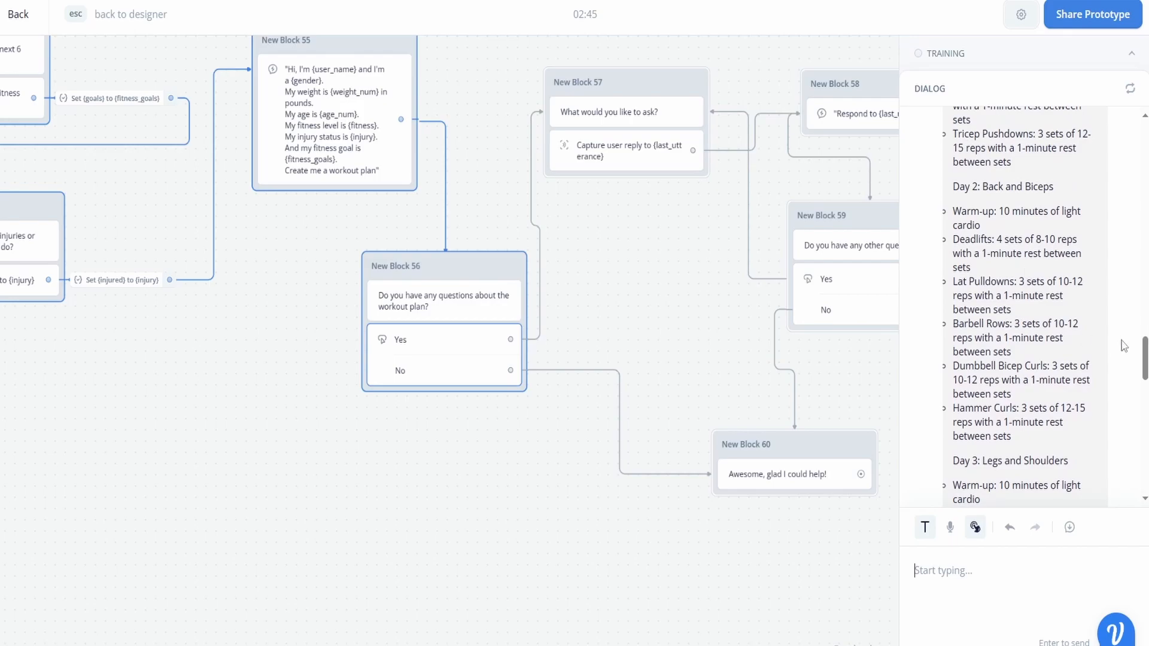
scroll(1023, 359, down, 3)
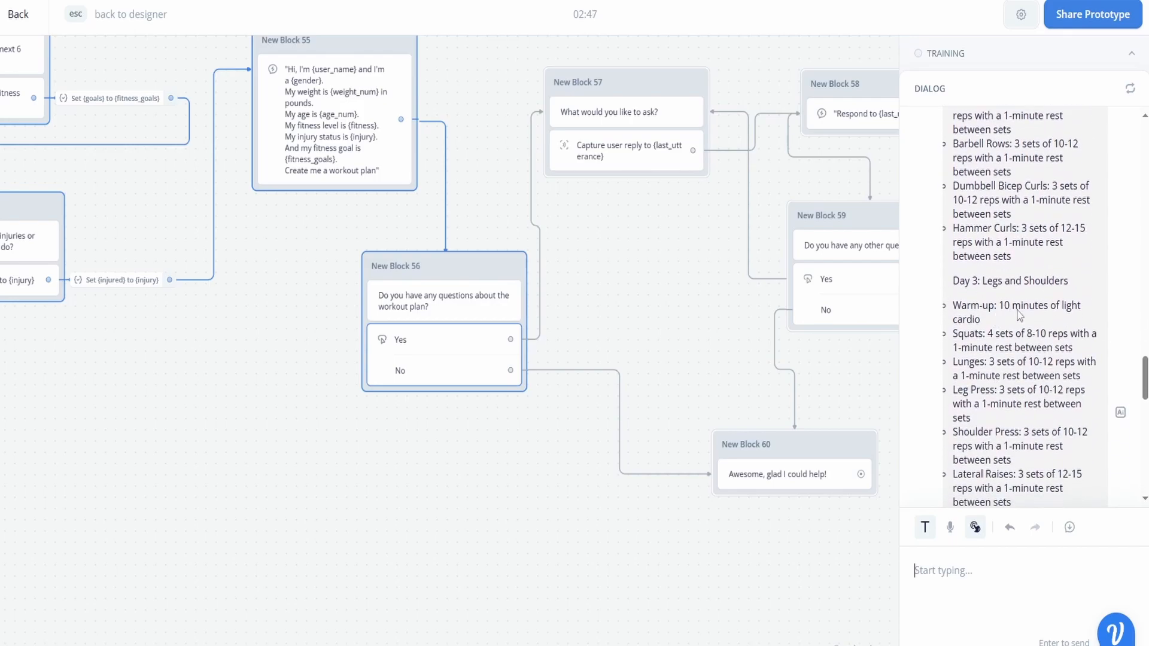
scroll(1011, 314, down, 1)
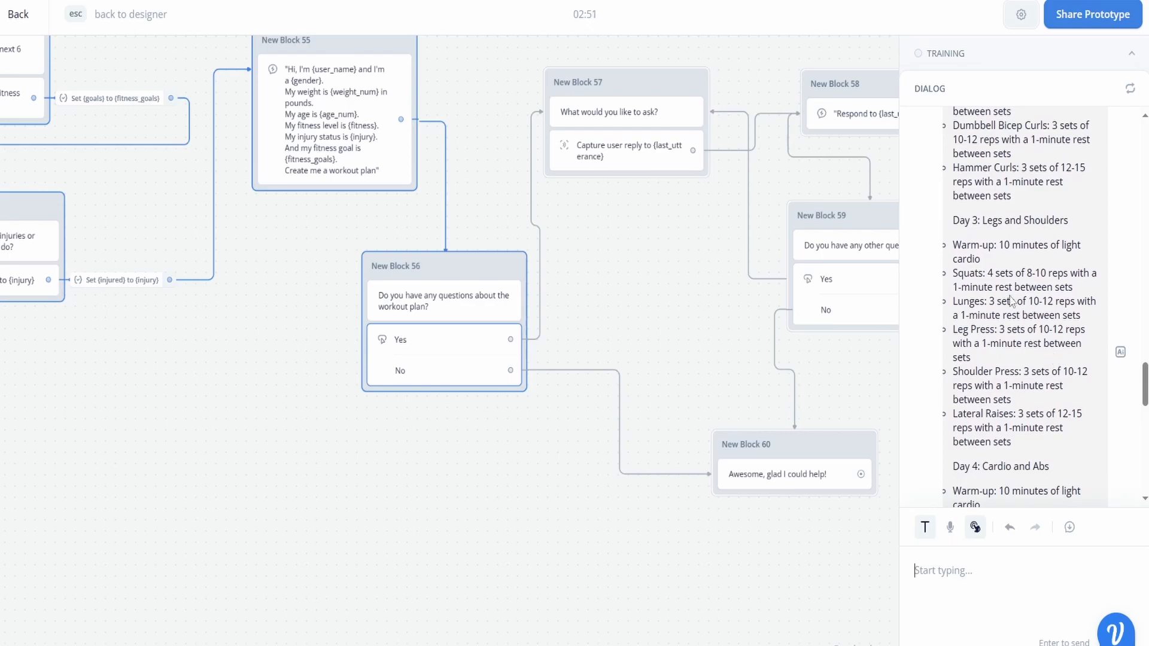
scroll(1063, 368, down, 1)
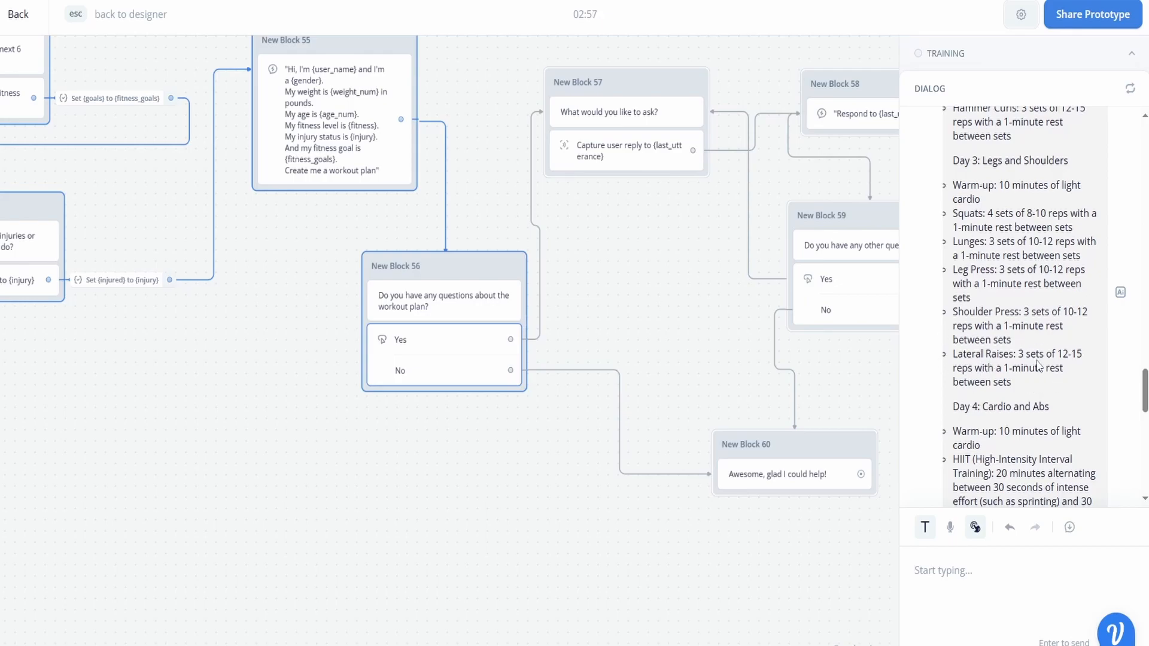
Review the Day 4 cardio and abs and Day 5 full body sections, through to the plan's closing advice and follow-up question
scroll(1071, 372, down, 4)
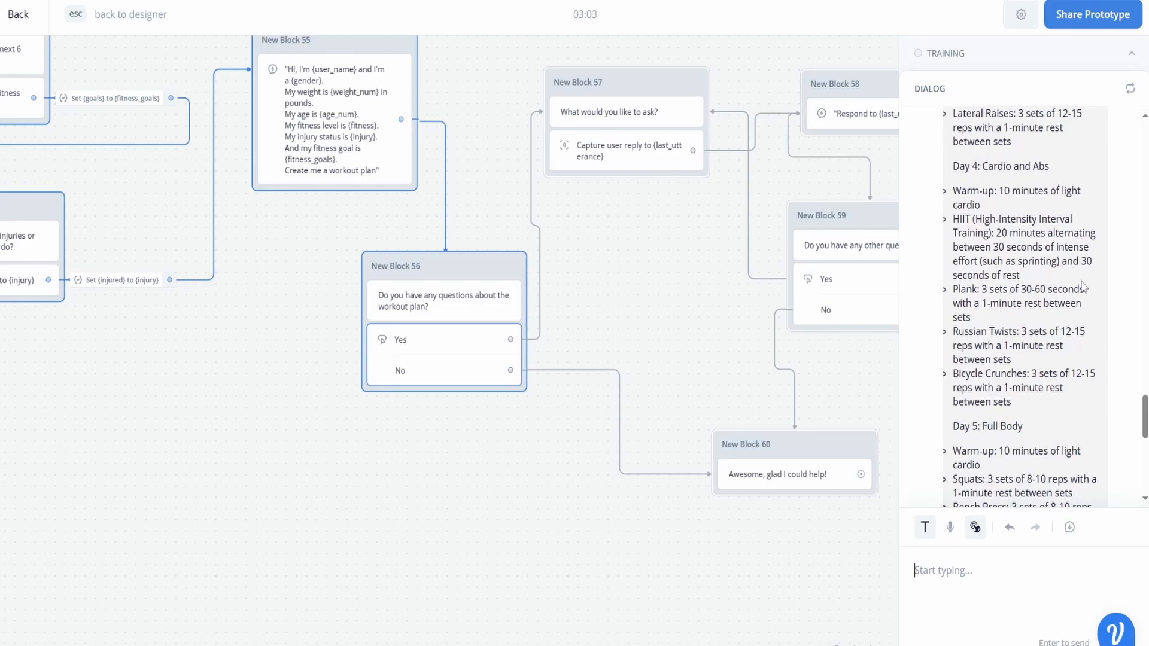
scroll(1082, 287, down, 1)
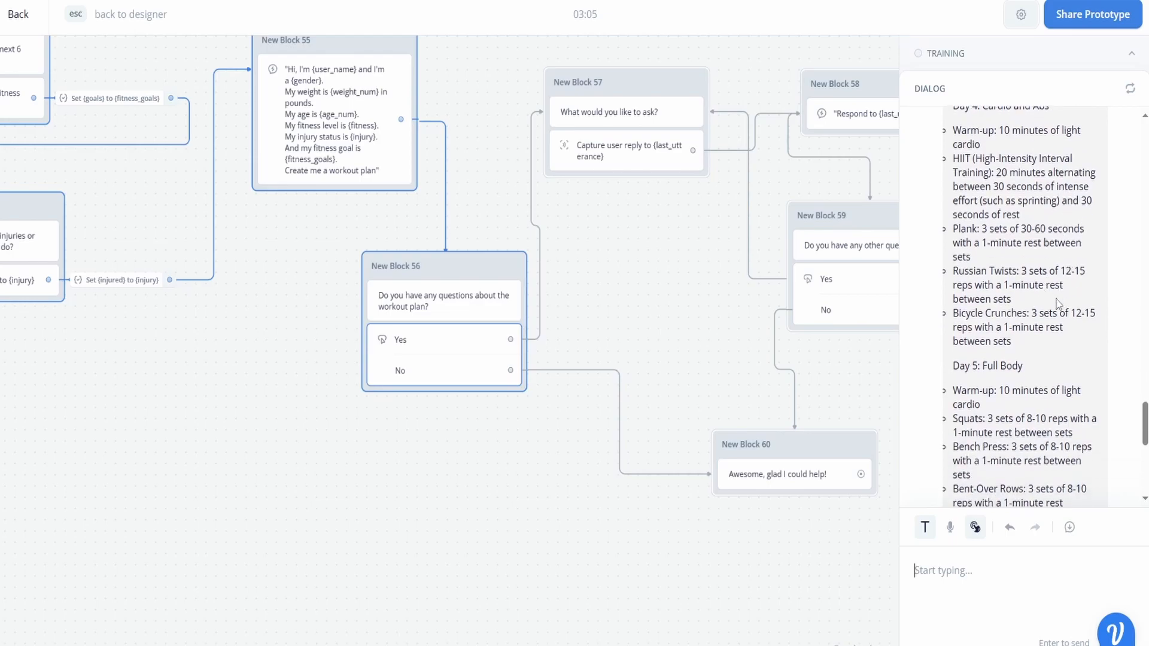
scroll(1047, 296, down, 2)
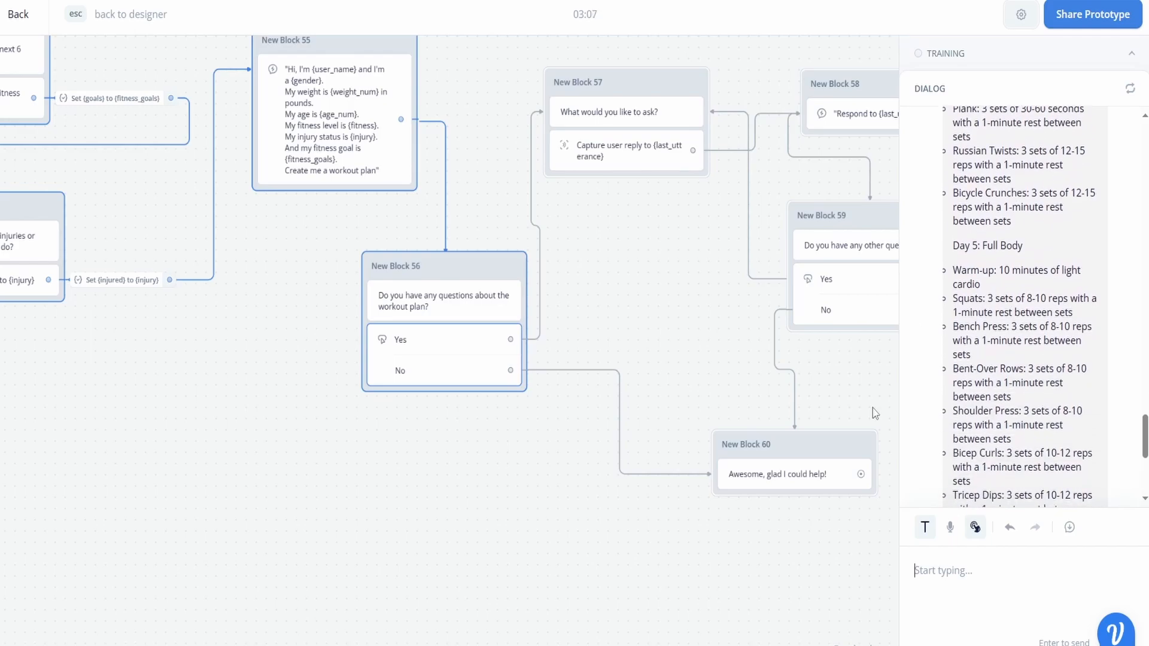
scroll(1038, 281, down, 4)
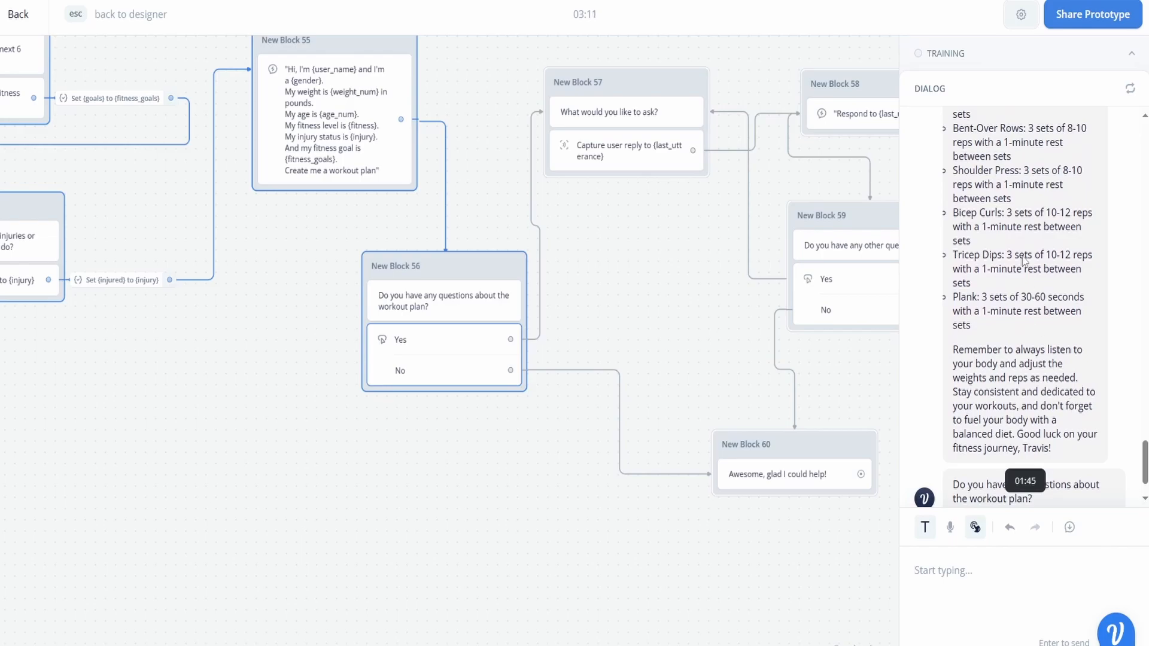
scroll(1017, 421, down, 1)
scroll(1041, 420, up, 5)
scroll(1048, 422, up, 3)
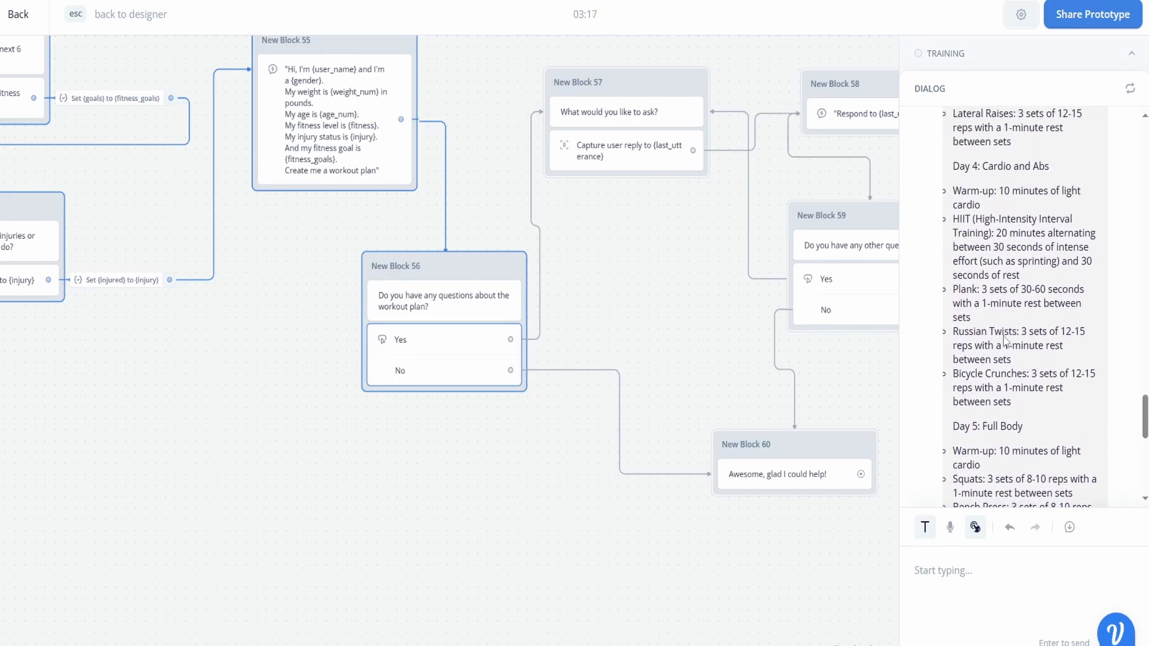
scroll(1051, 305, up, 1)
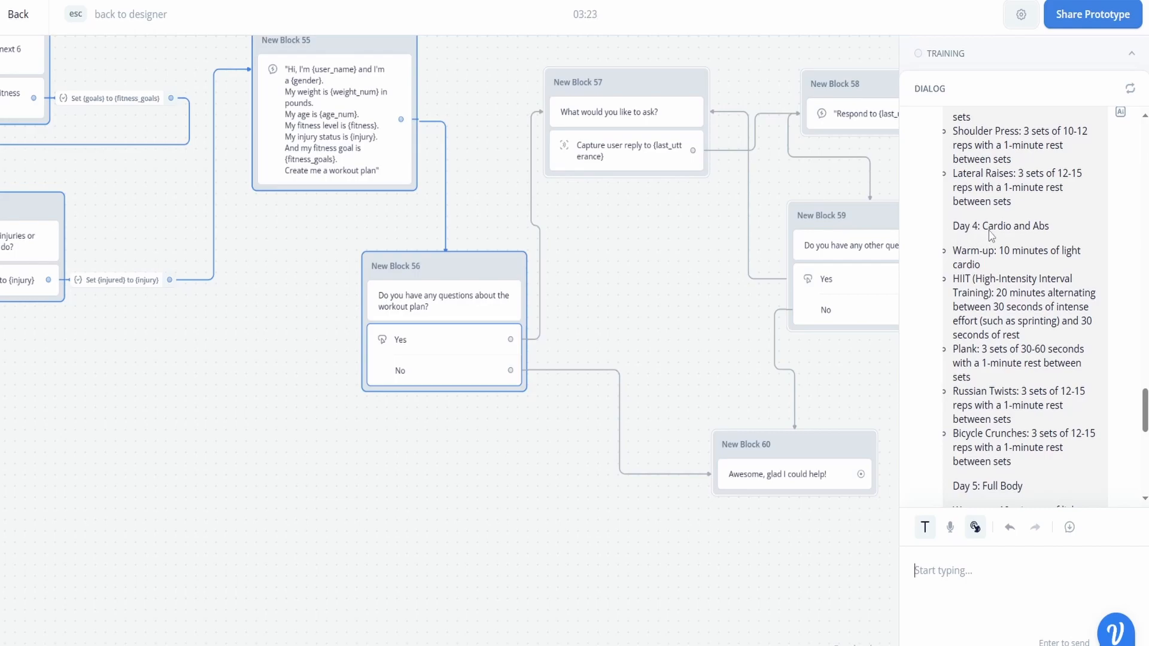
scroll(1036, 288, down, 4)
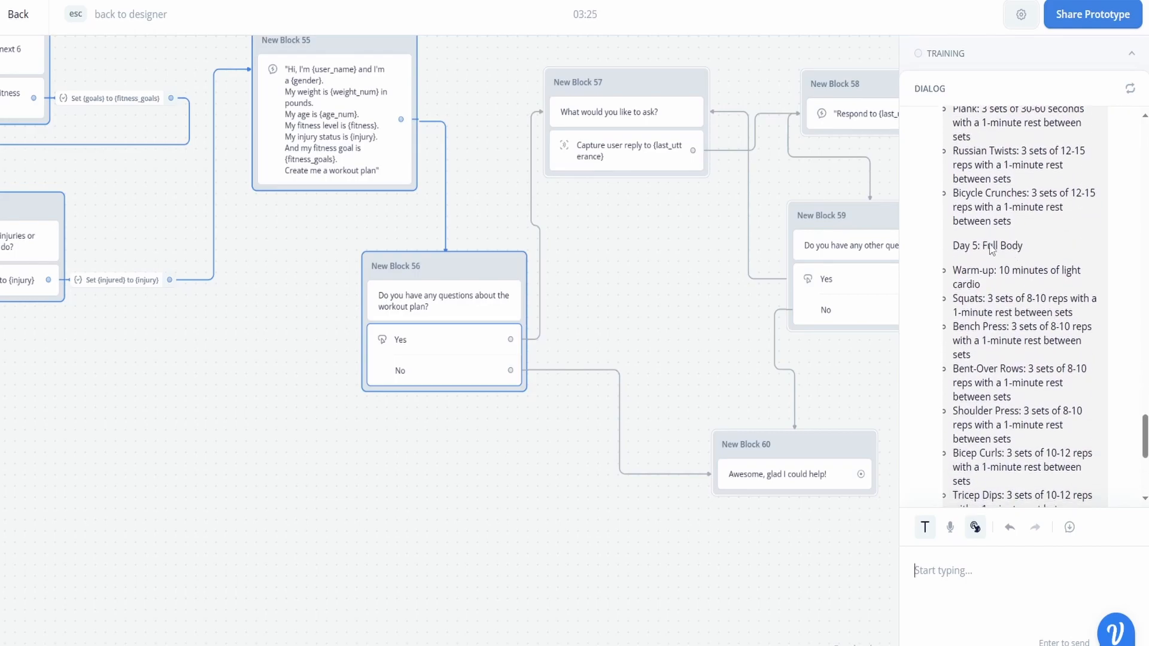
scroll(1058, 308, down, 1)
scroll(1062, 224, down, 1)
scroll(1055, 306, up, 3)
scroll(1054, 305, up, 3)
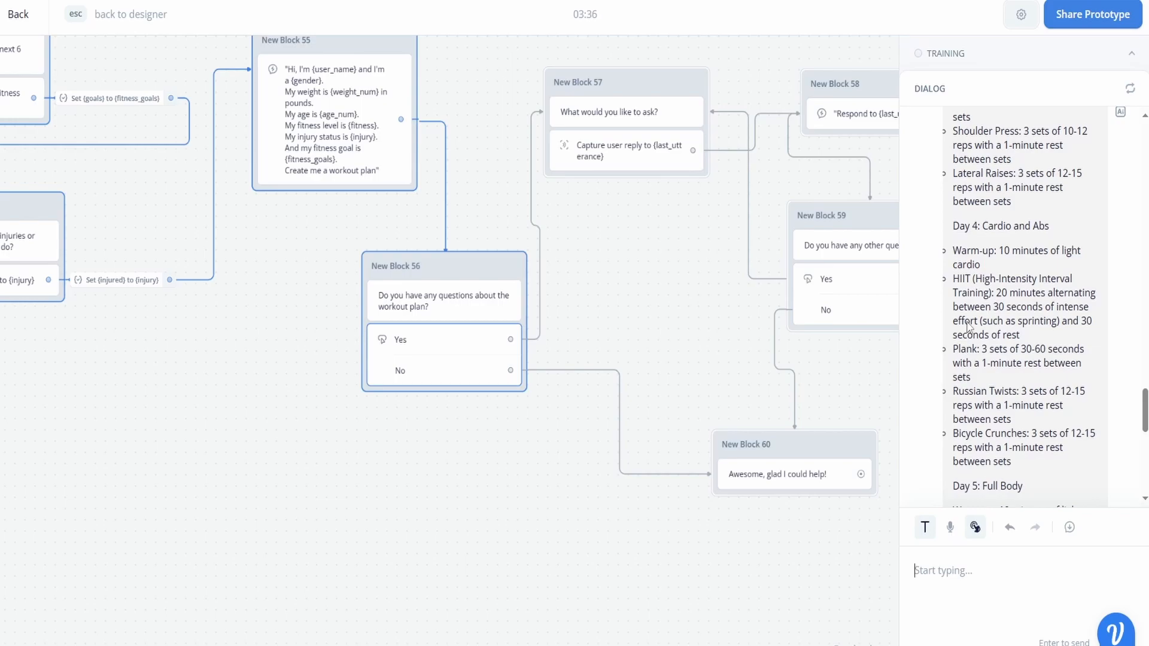
scroll(1048, 419, up, 2)
scroll(1050, 375, down, 10)
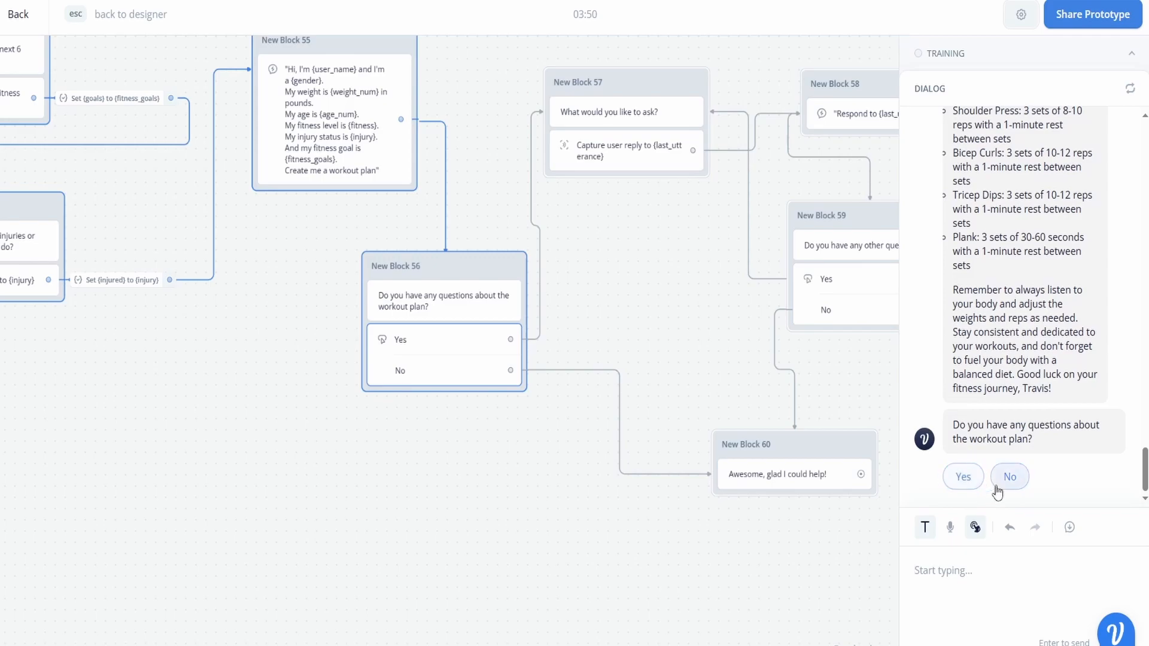
Answer Yes to having questions about the plan and ask "how long should i spend in the gym on days 1 2 and 3?"
click(964, 477)
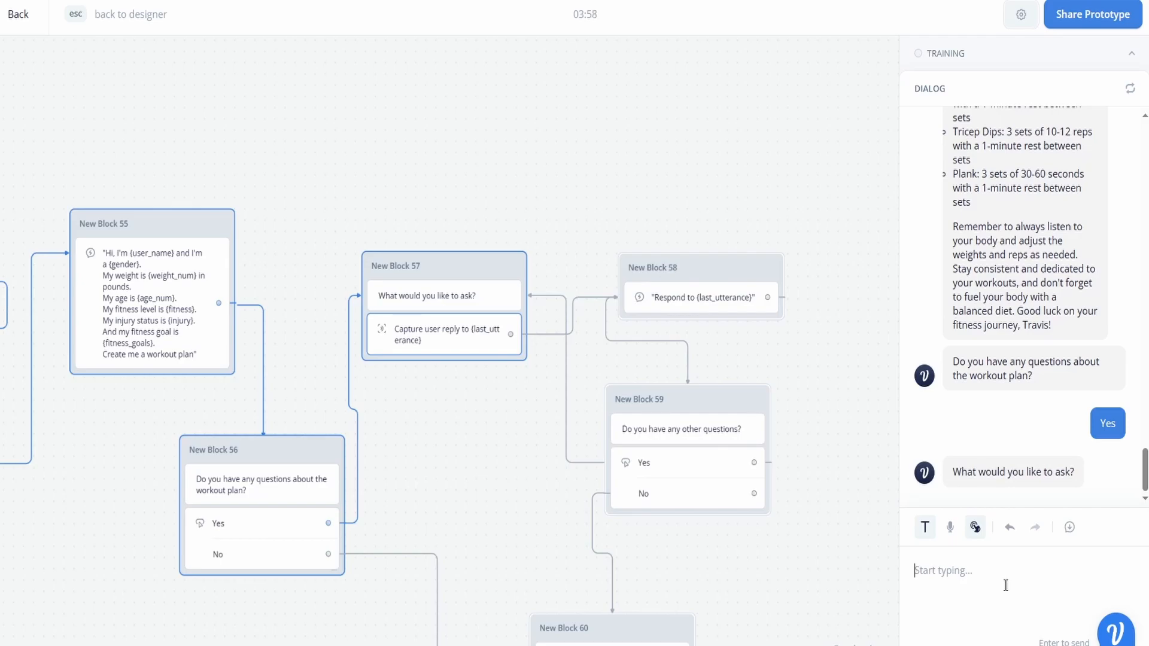
scroll(1032, 437, up, 6)
scroll(1037, 422, up, 8)
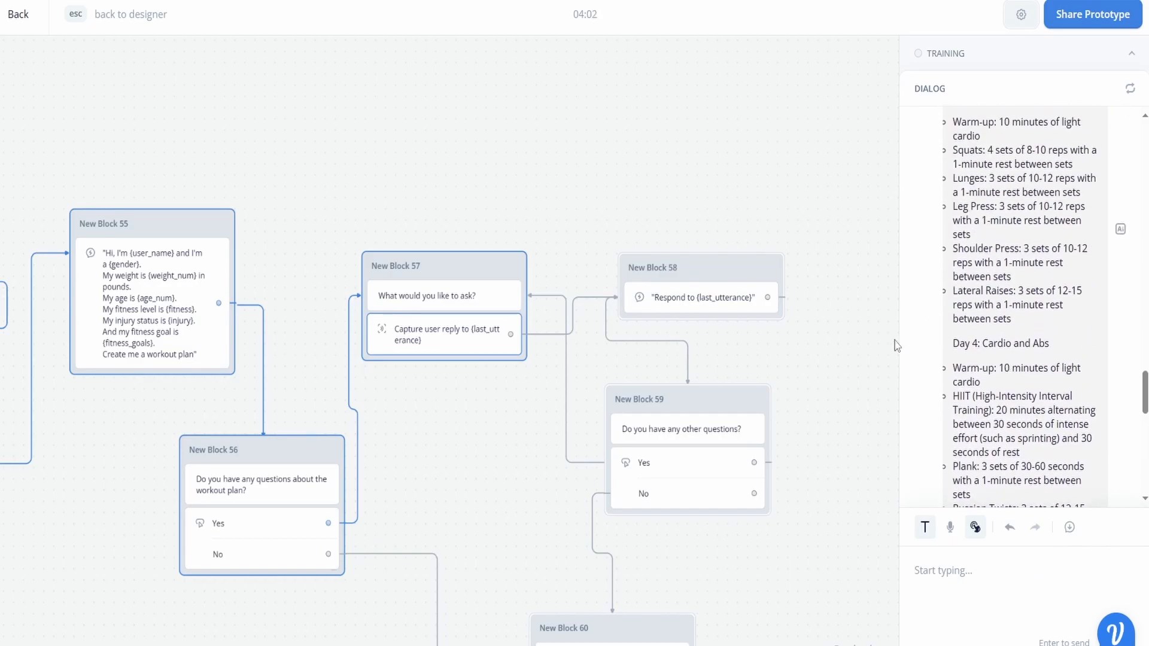
scroll(1024, 312, up, 3)
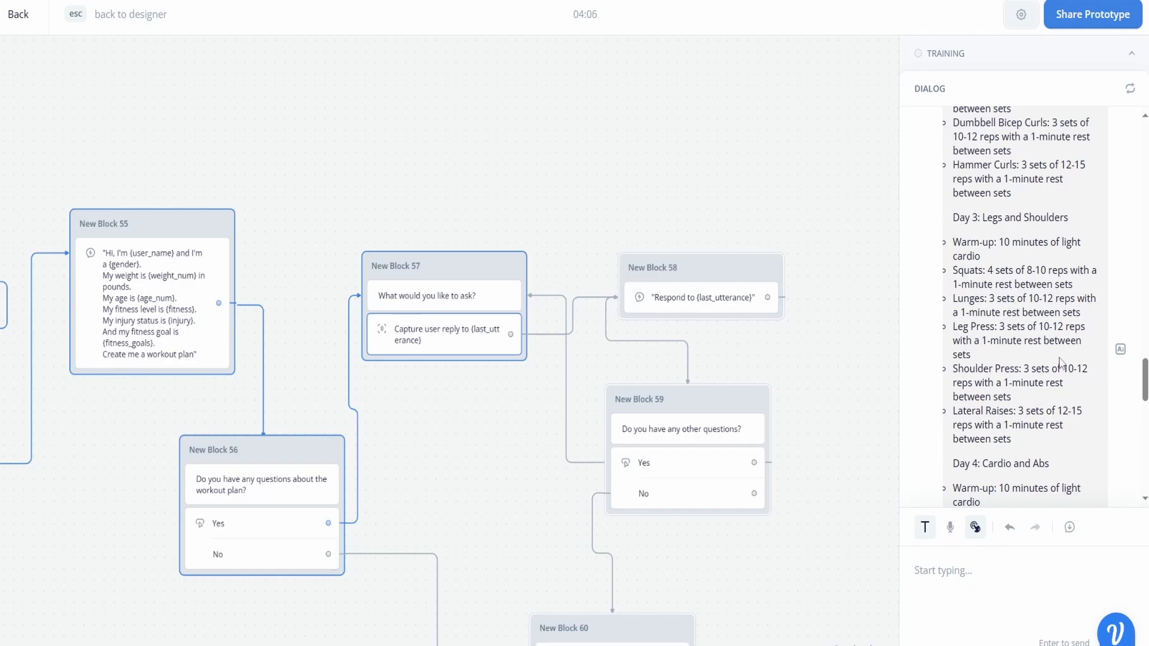
scroll(1042, 365, up, 6)
scroll(1018, 370, down, 5)
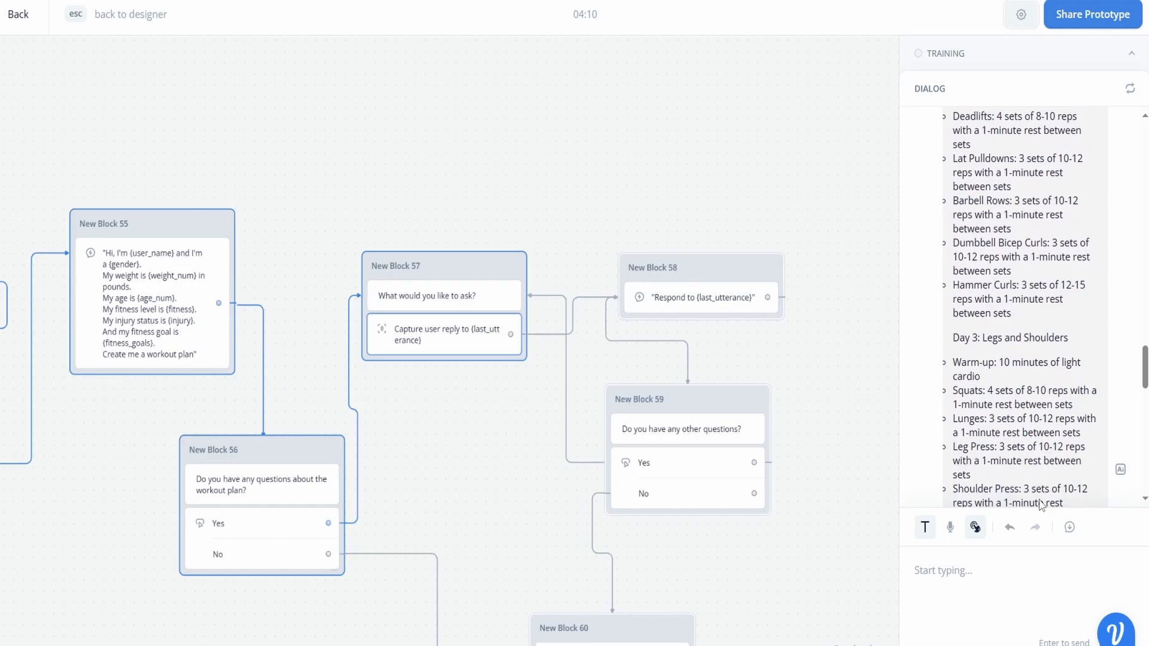
text(how long should i spend in the gym on days 1 2 and 3?)
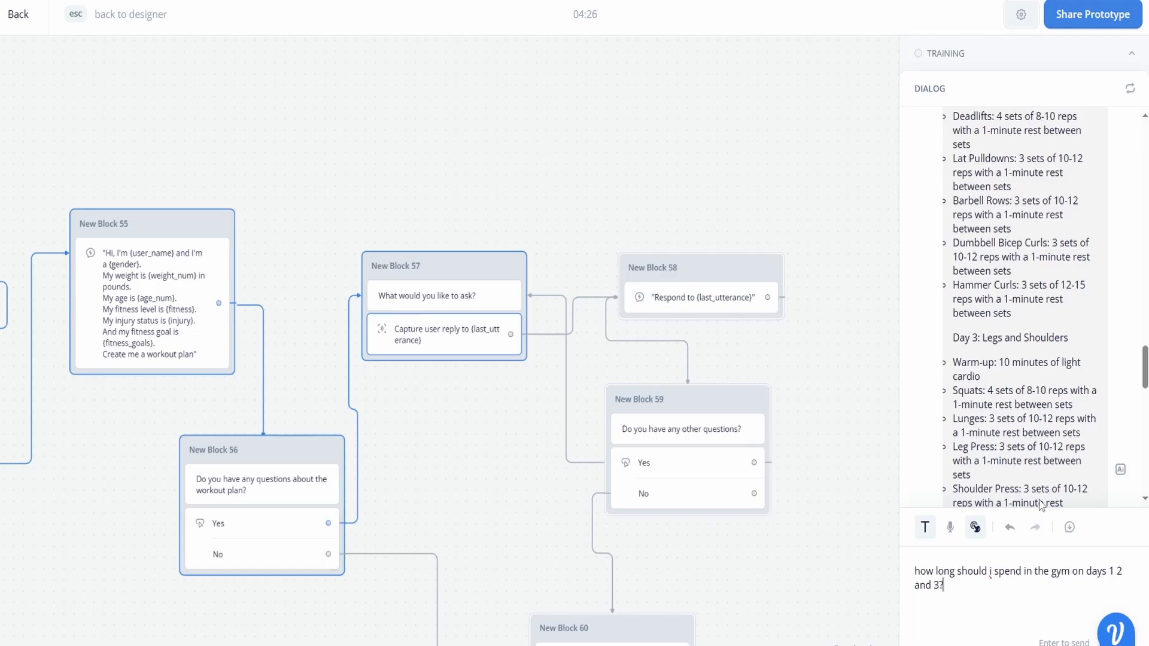
key(Return)
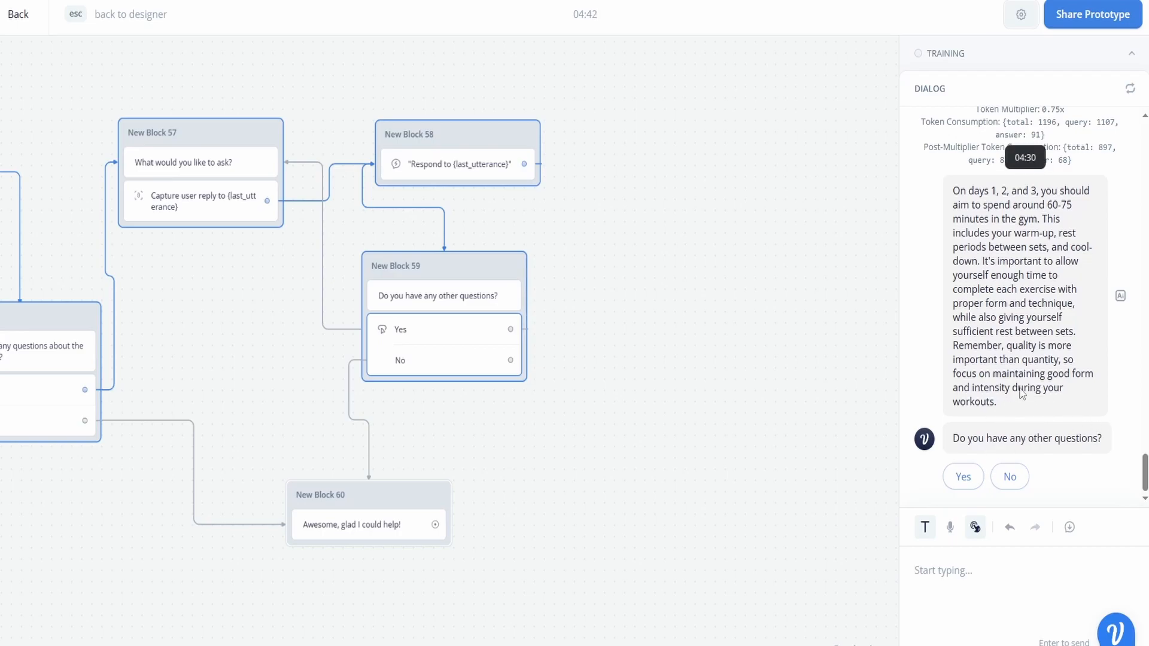
Answer No to having any other questions and return from the test run to the designer
click(1010, 477)
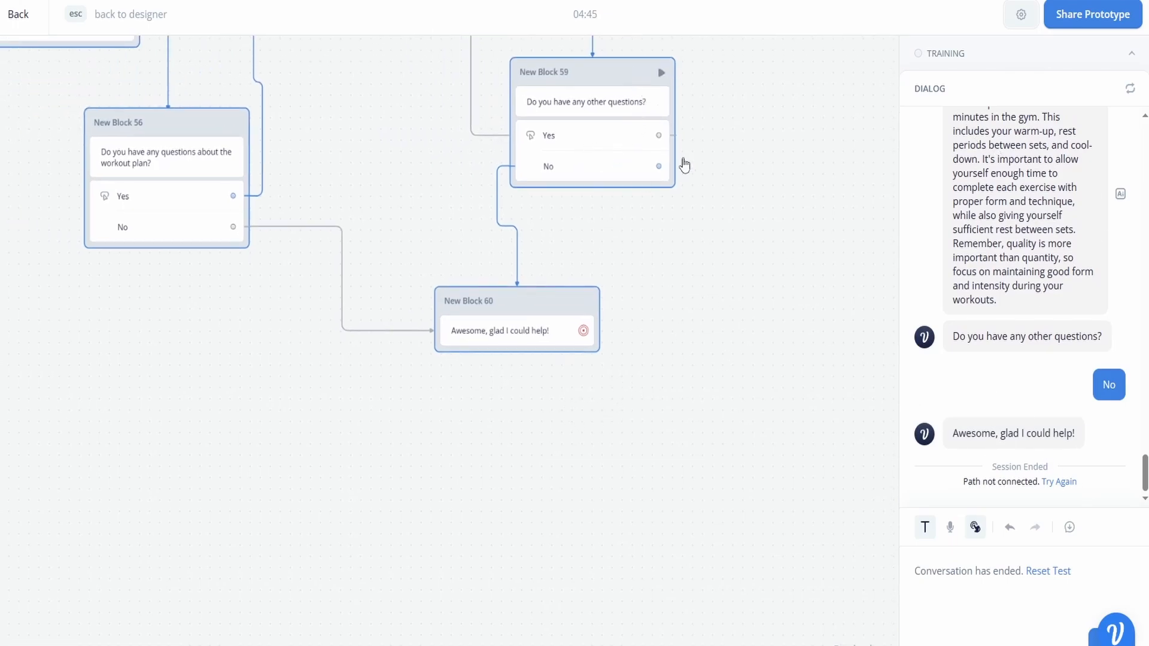
key(Escape)
click(622, 378)
click(532, 312)
click(481, 413)
Add an End step beside the "Awesome, glad I could help!" block, connect that message to it and move the new block slightly up
mouse_move(196, 359)
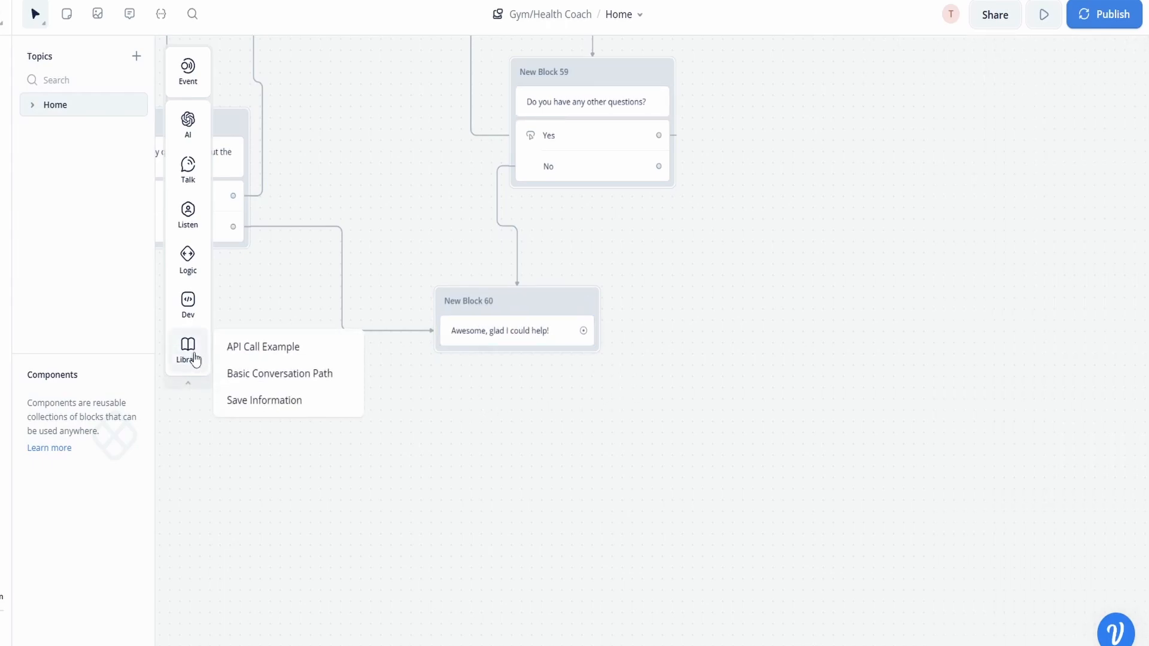
mouse_move(196, 299)
mouse_move(188, 257)
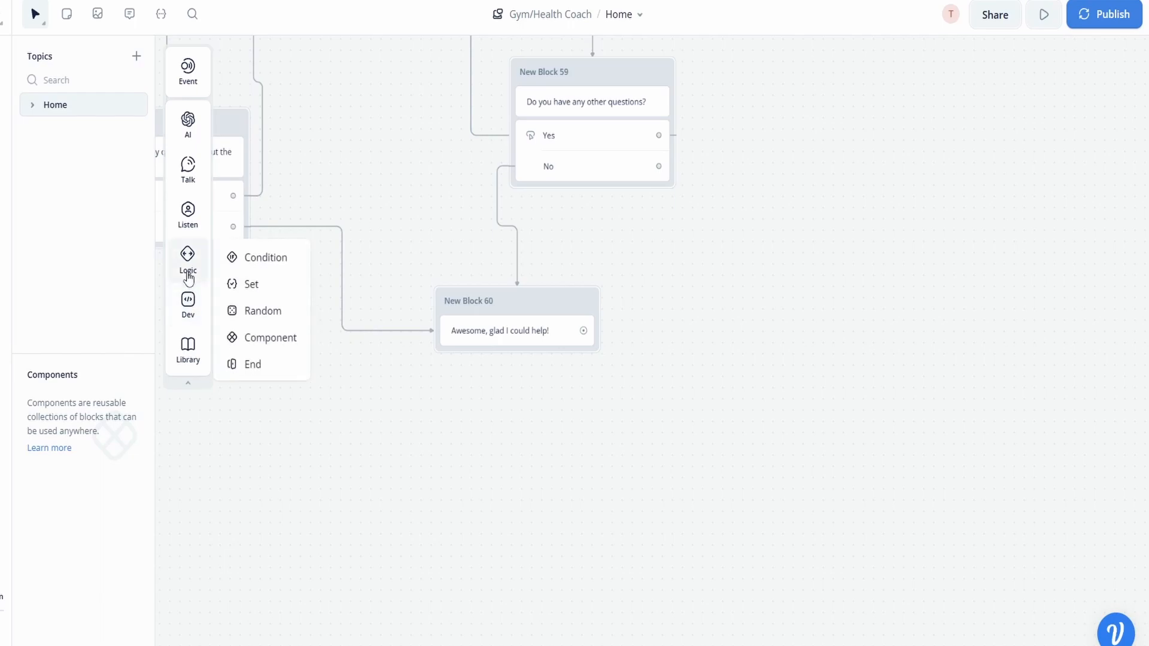
drag(264, 368, 796, 368)
drag(584, 331, 721, 383)
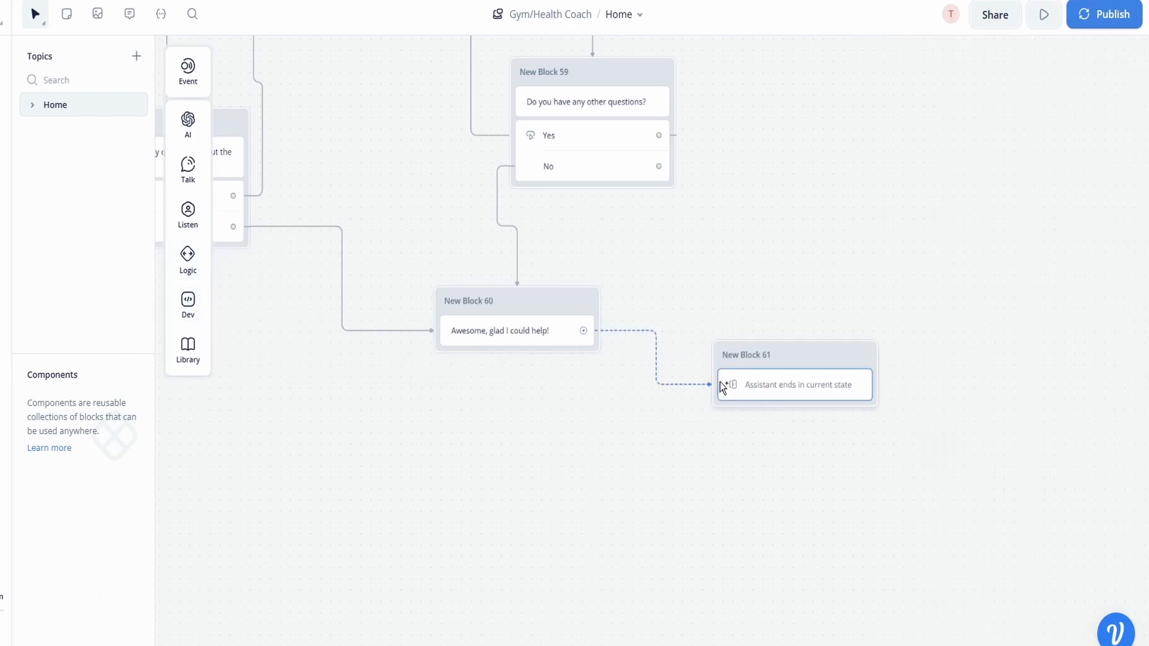
drag(814, 362, 813, 328)
Look over the complete conversation flow on the canvas, from the closing blocks back to the Start block
scroll(565, 506, up, 1)
scroll(518, 464, down, 3)
drag(335, 316, 544, 552)
drag(242, 471, 425, 505)
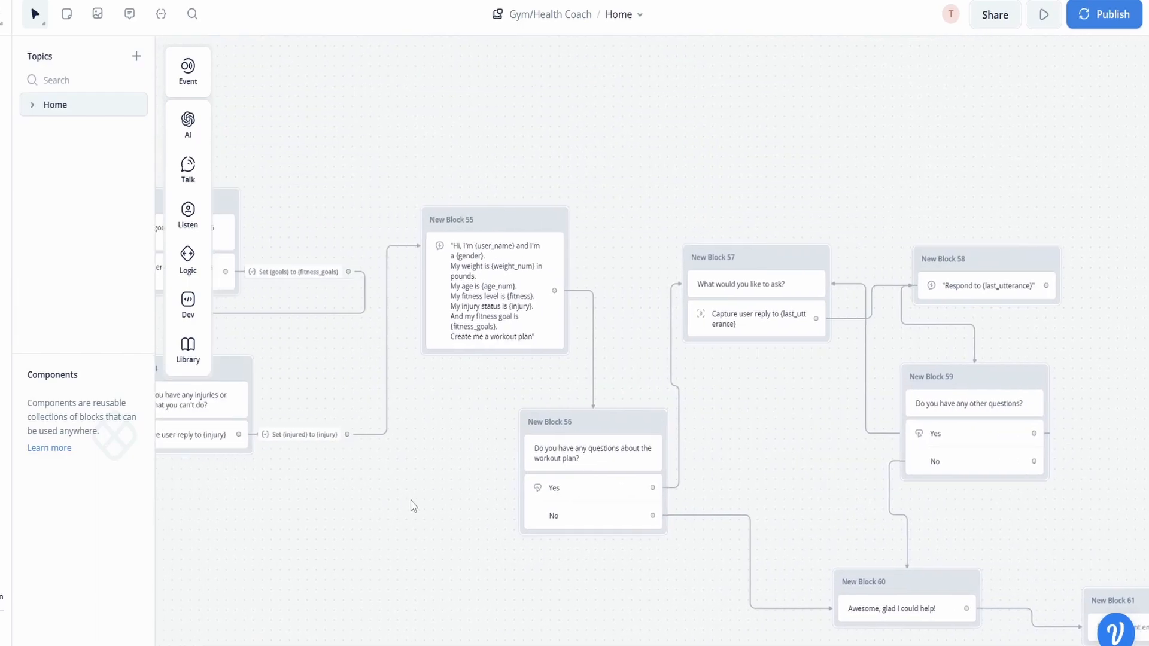
drag(271, 564, 498, 564)
drag(231, 379, 513, 380)
drag(235, 325, 533, 440)
drag(441, 477, 652, 452)
drag(509, 488, 715, 489)
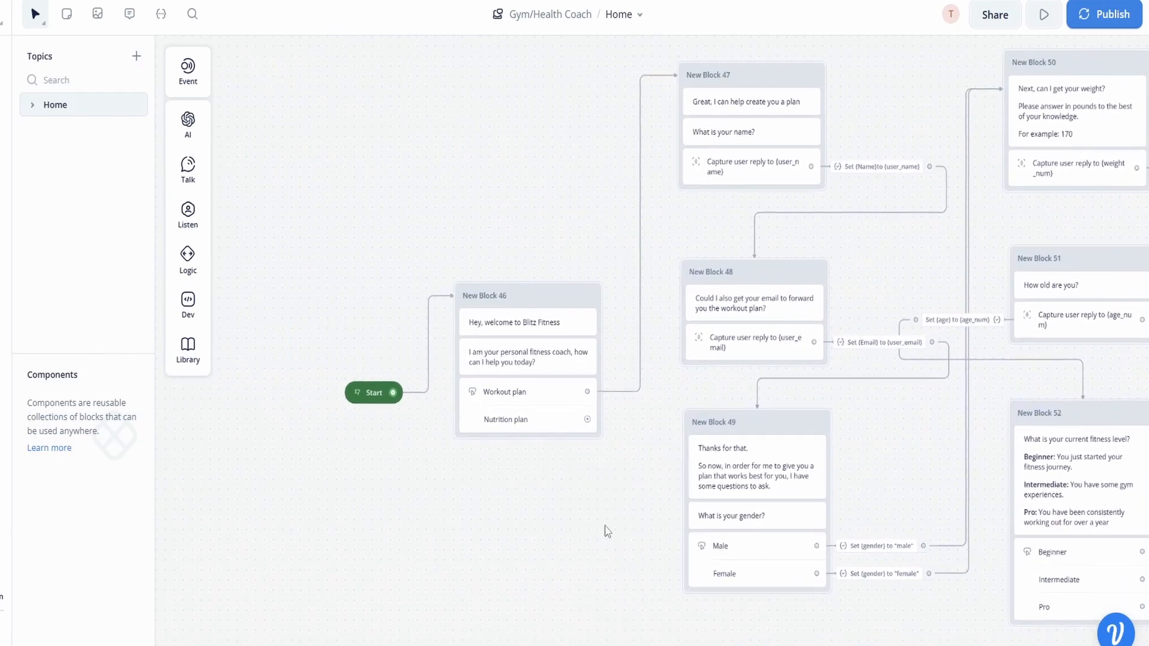
drag(826, 486, 746, 468)
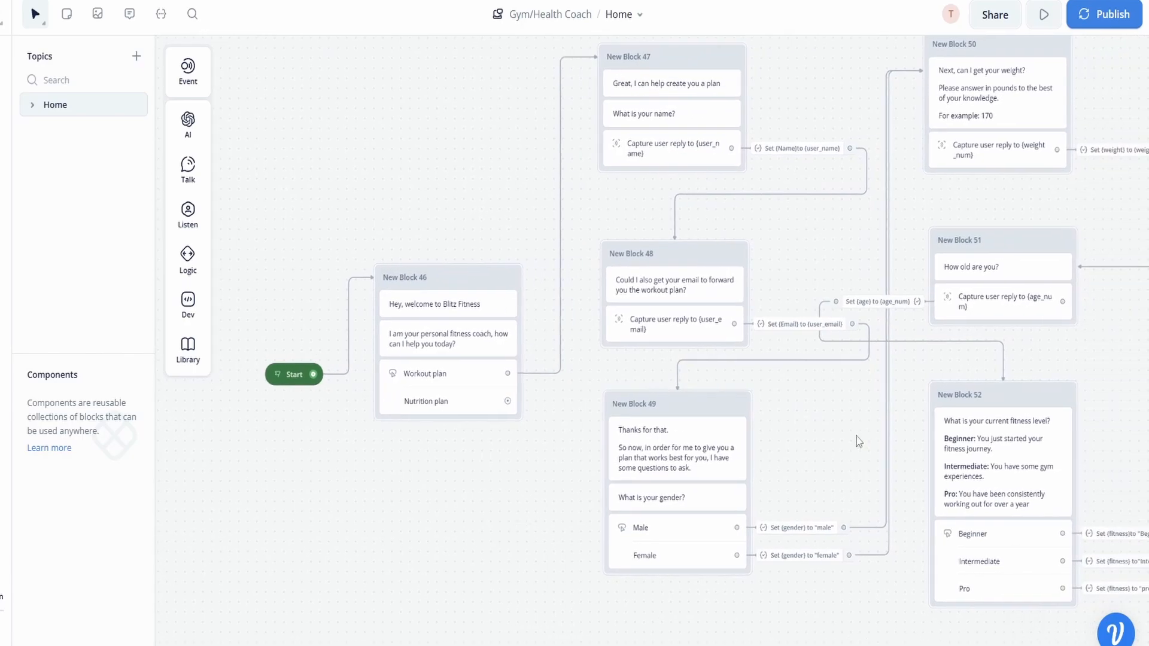